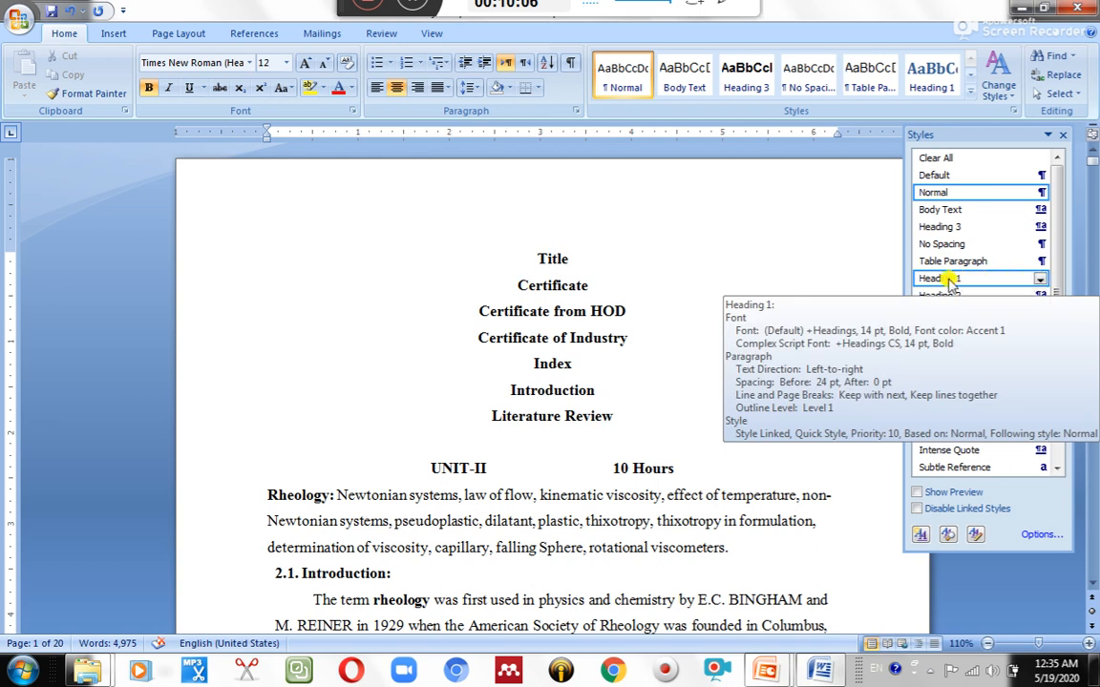
Open the Heading 1 style for modification and set its font to Times New Roman.
{"action": "left_click", "coordinate": [1041, 279]}
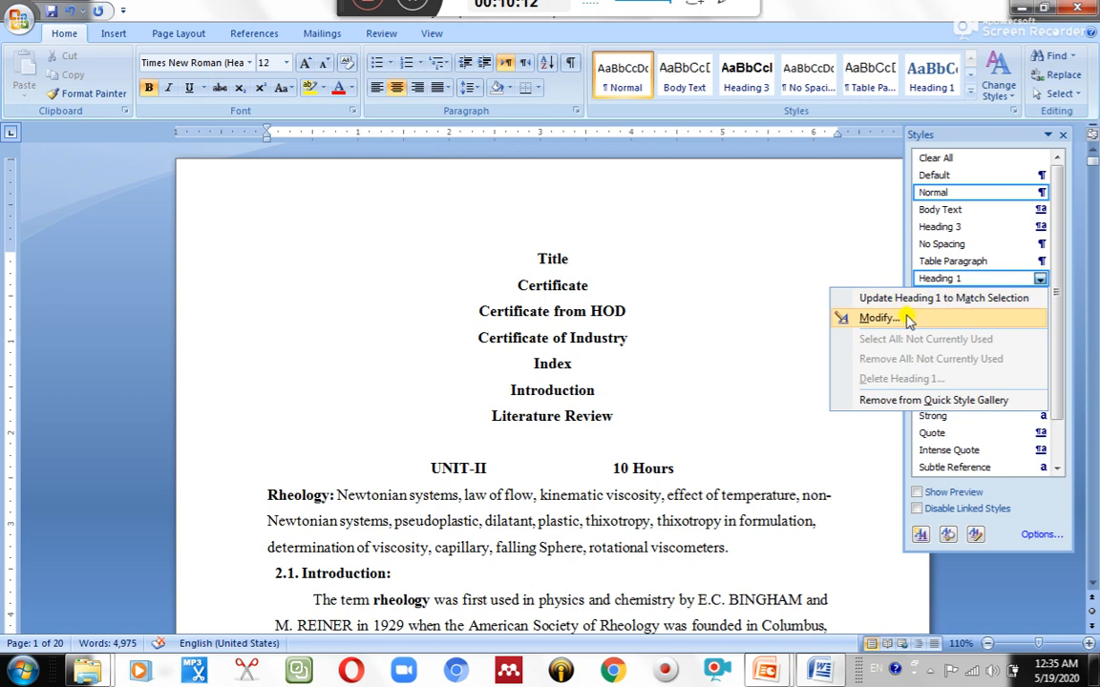
{"action": "left_click", "coordinate": [817, 252]}
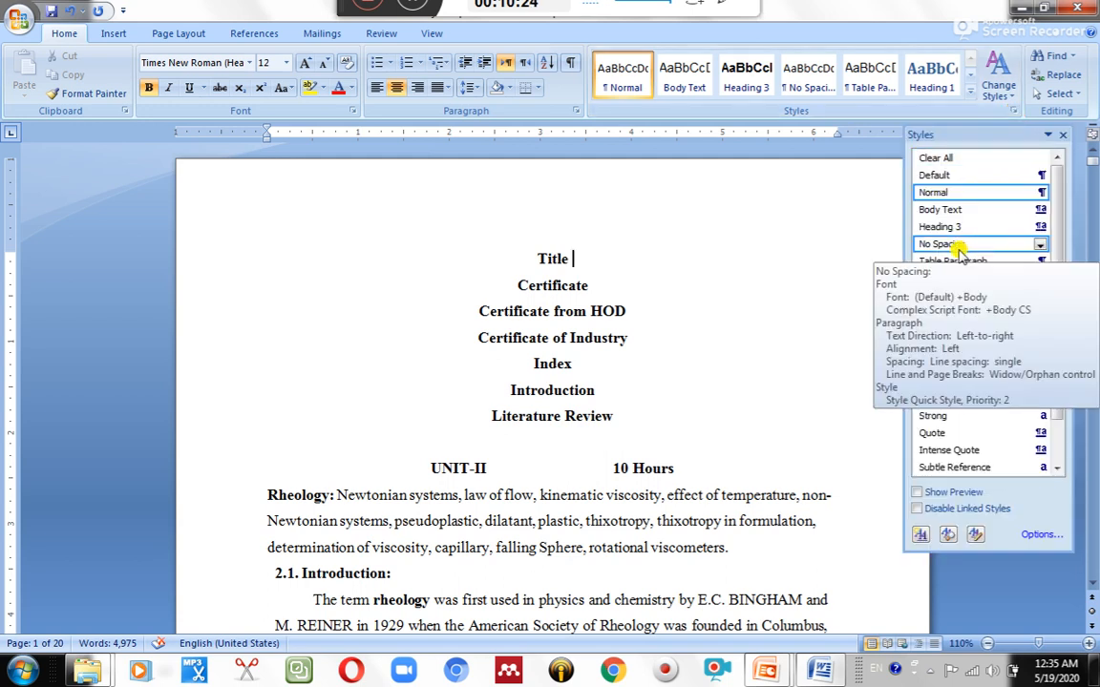
{"action": "left_click", "coordinate": [1040, 278]}
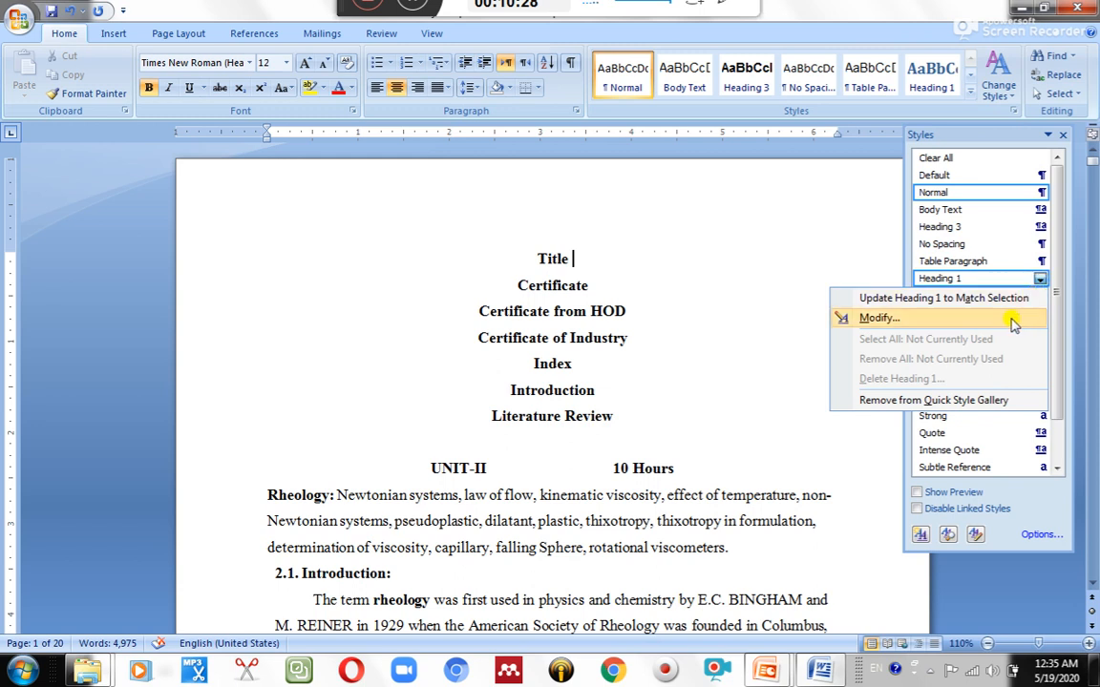
{"action": "left_click", "coordinate": [1010, 321]}
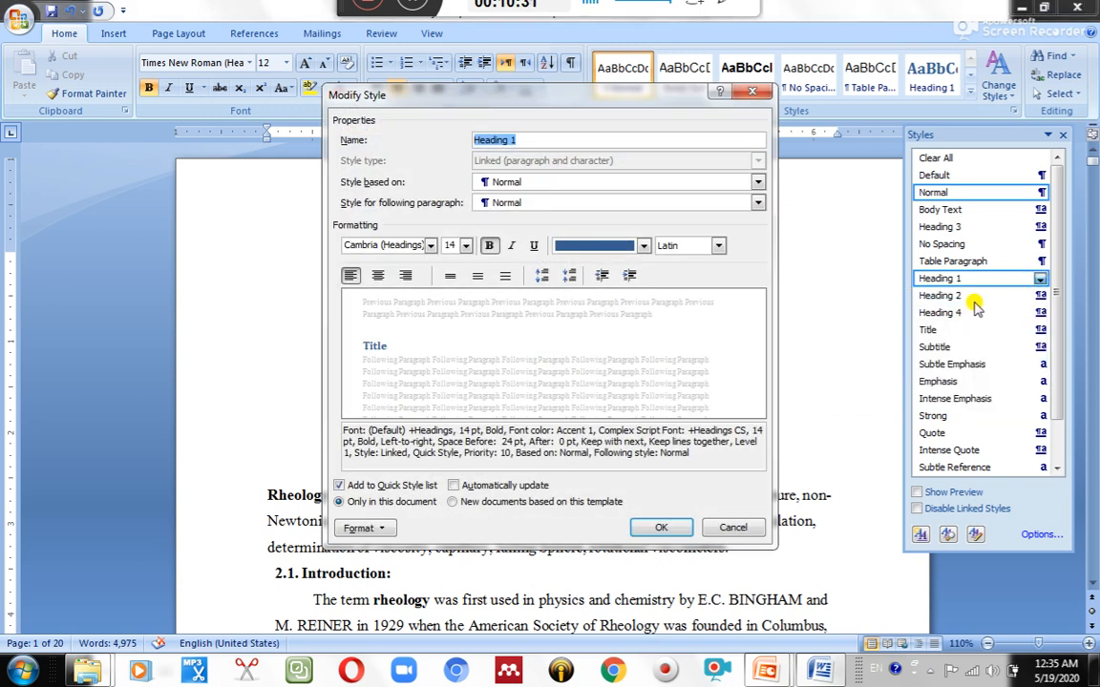
{"action": "left_click", "coordinate": [385, 247]}
{"action": "type", "text": "Times New Roman ("}
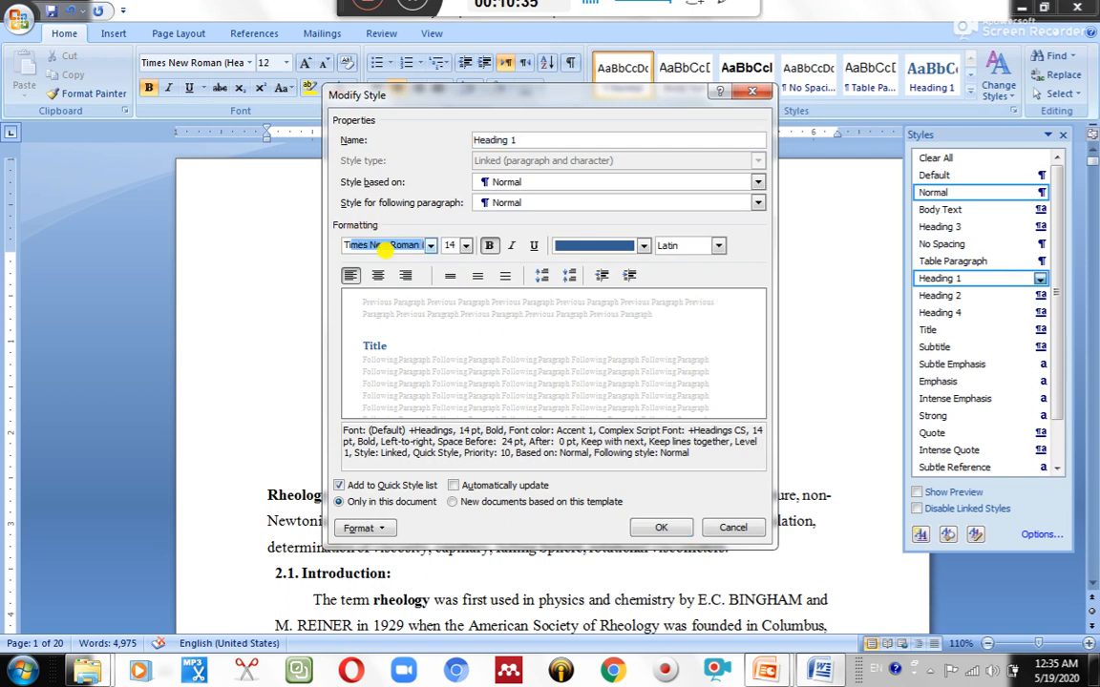
{"action": "key", "text": "Return"}
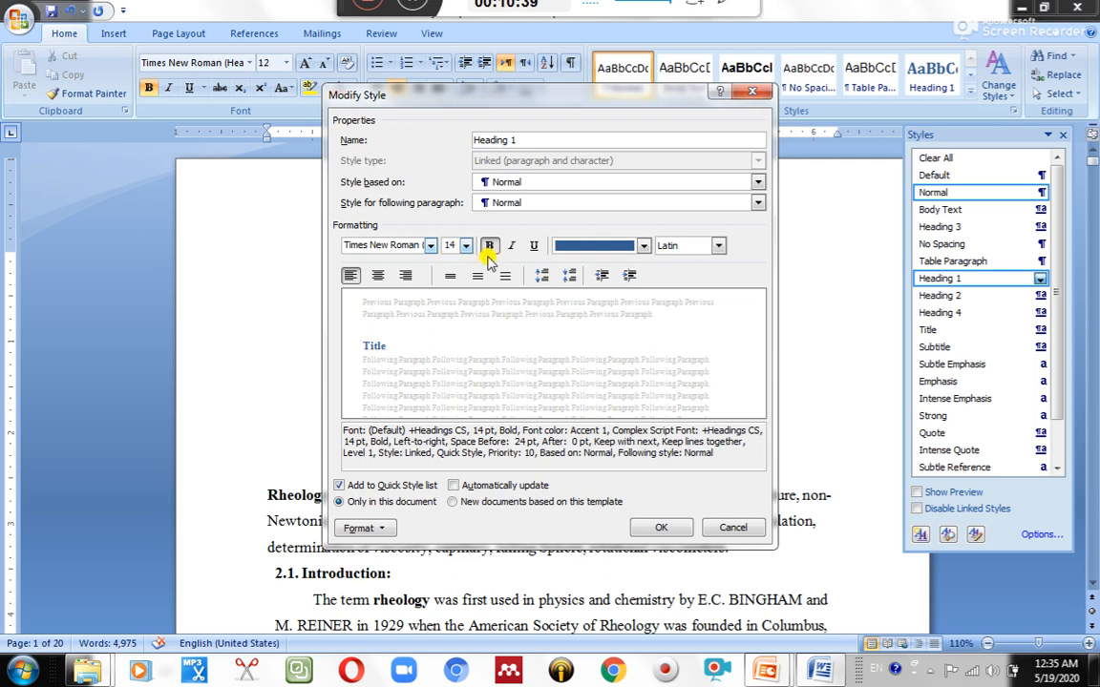
Give the Heading 1 style the Automatic font color, enable automatic updating, and save the style.
{"action": "left_click", "coordinate": [601, 249]}
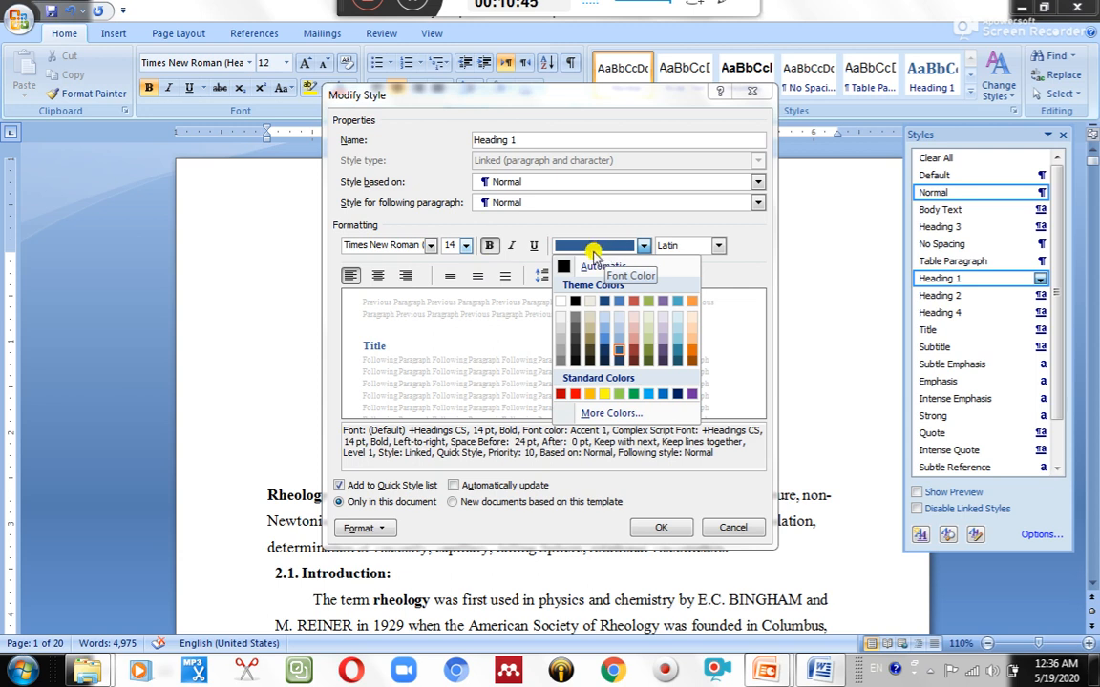
{"action": "left_click", "coordinate": [568, 268]}
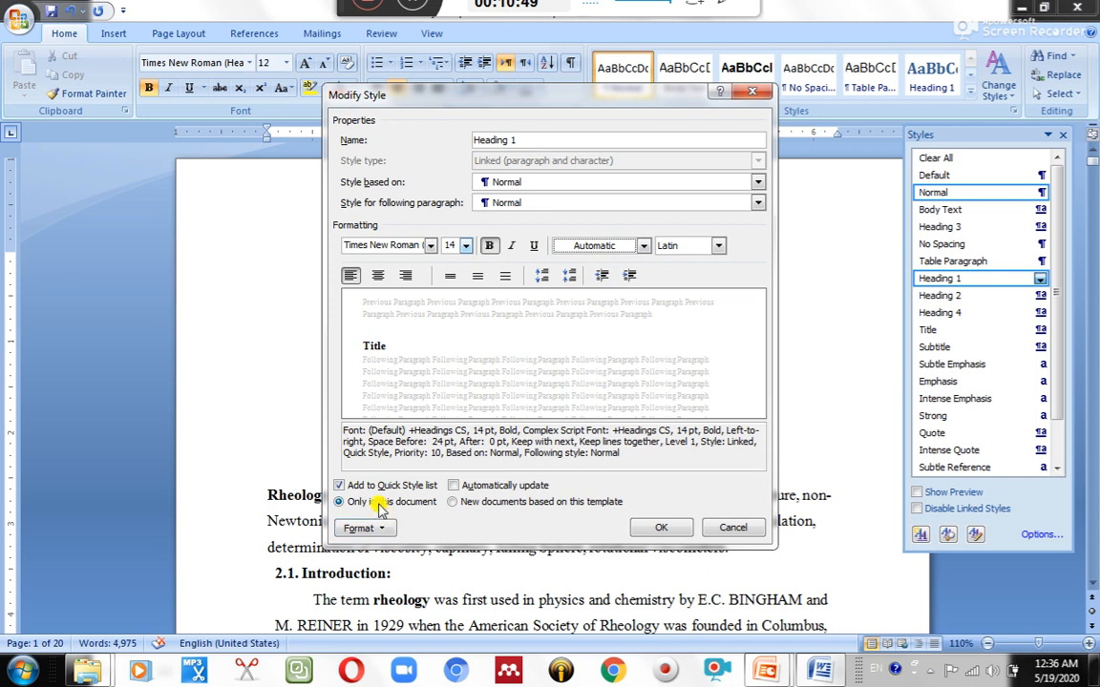
{"action": "left_click", "coordinate": [453, 485]}
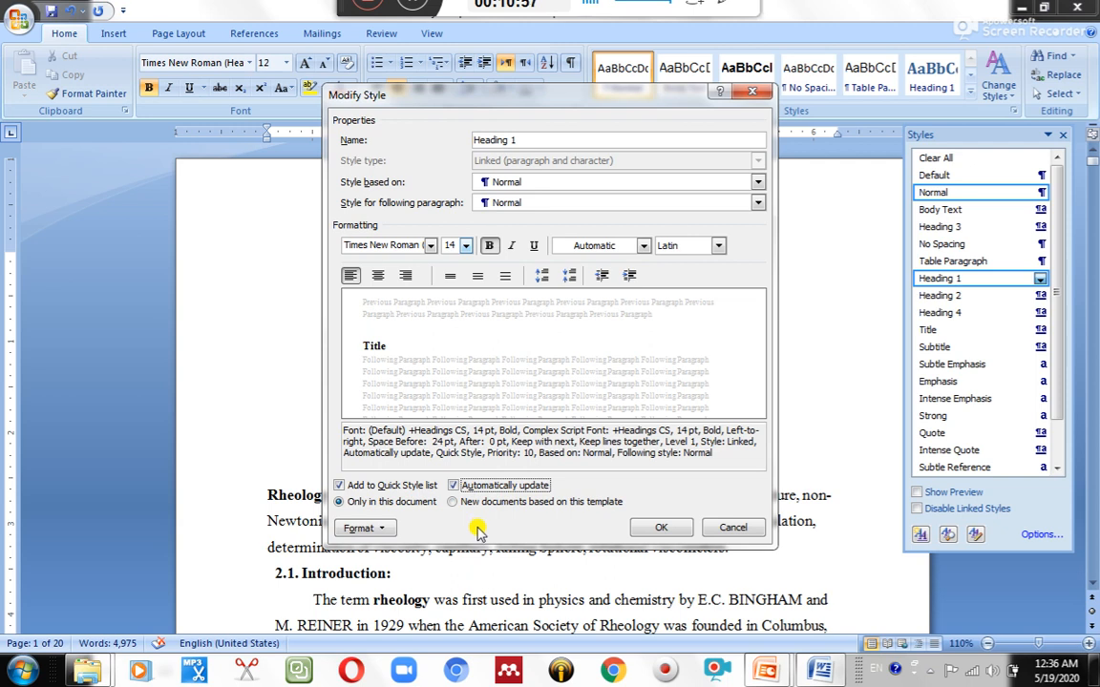
{"action": "left_click", "coordinate": [640, 524]}
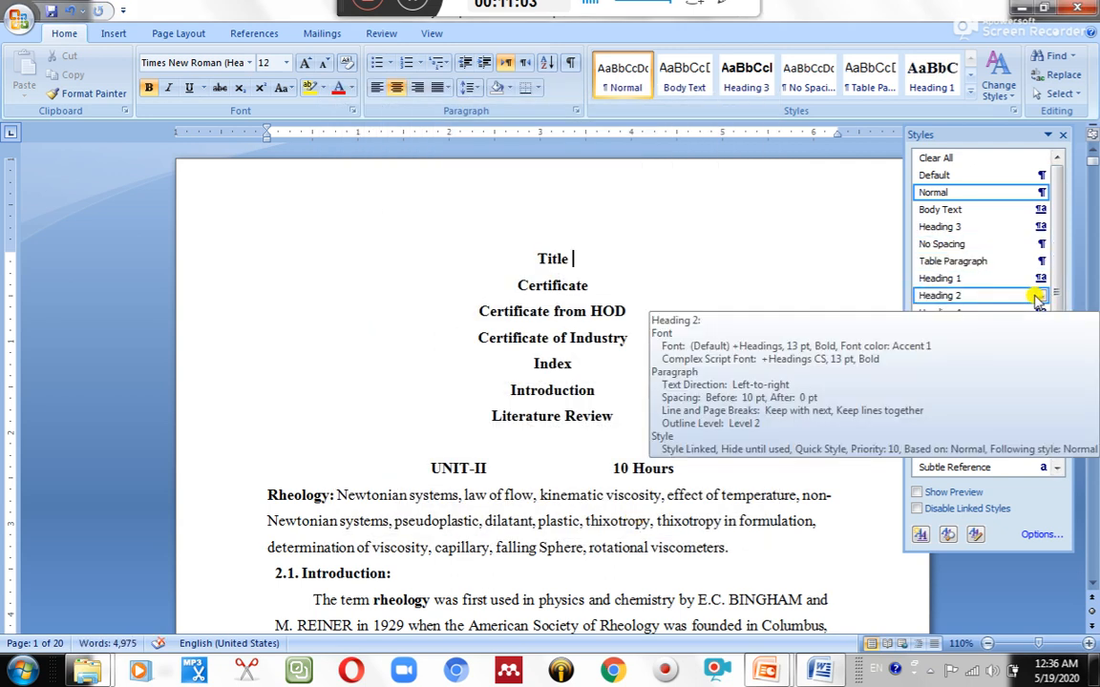
Modify the Heading 2 style to use Times New Roman at 14 pt.
{"action": "left_click", "coordinate": [1040, 296]}
{"action": "left_click", "coordinate": [913, 336]}
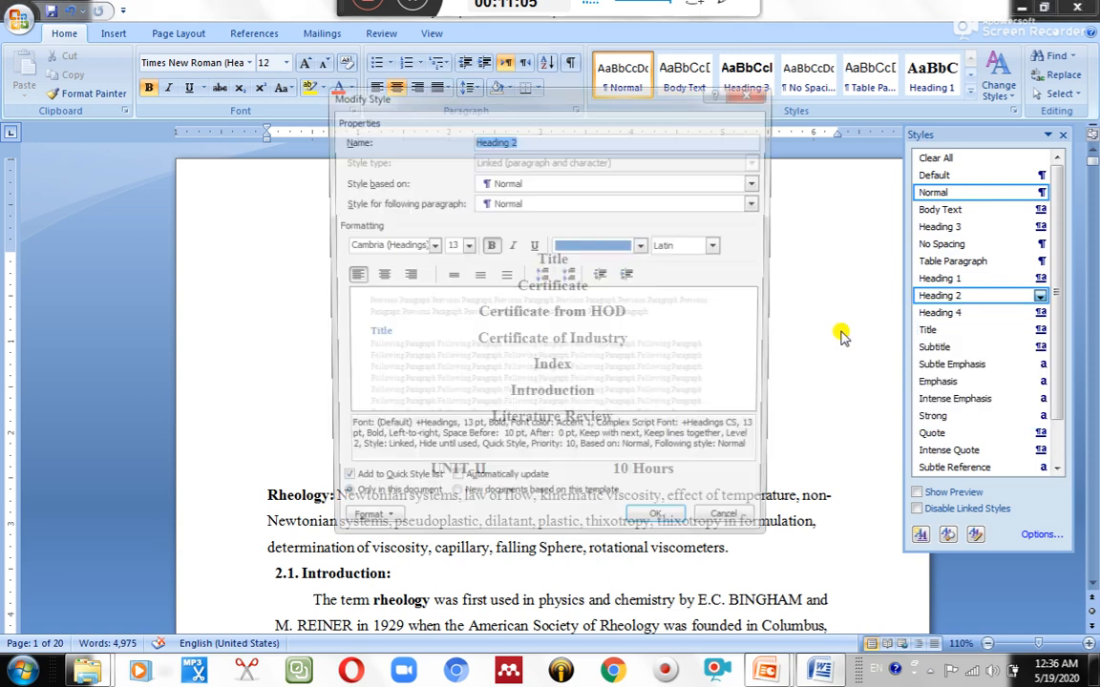
{"action": "left_click", "coordinate": [406, 242]}
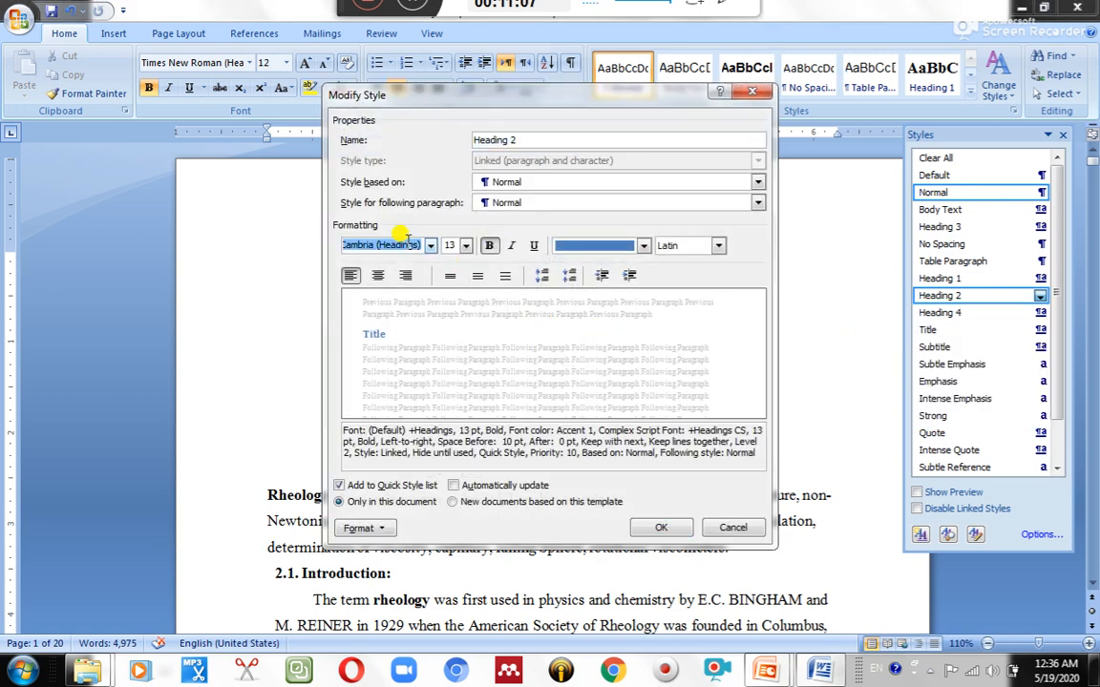
{"action": "type", "text": "Times New Roman ("}
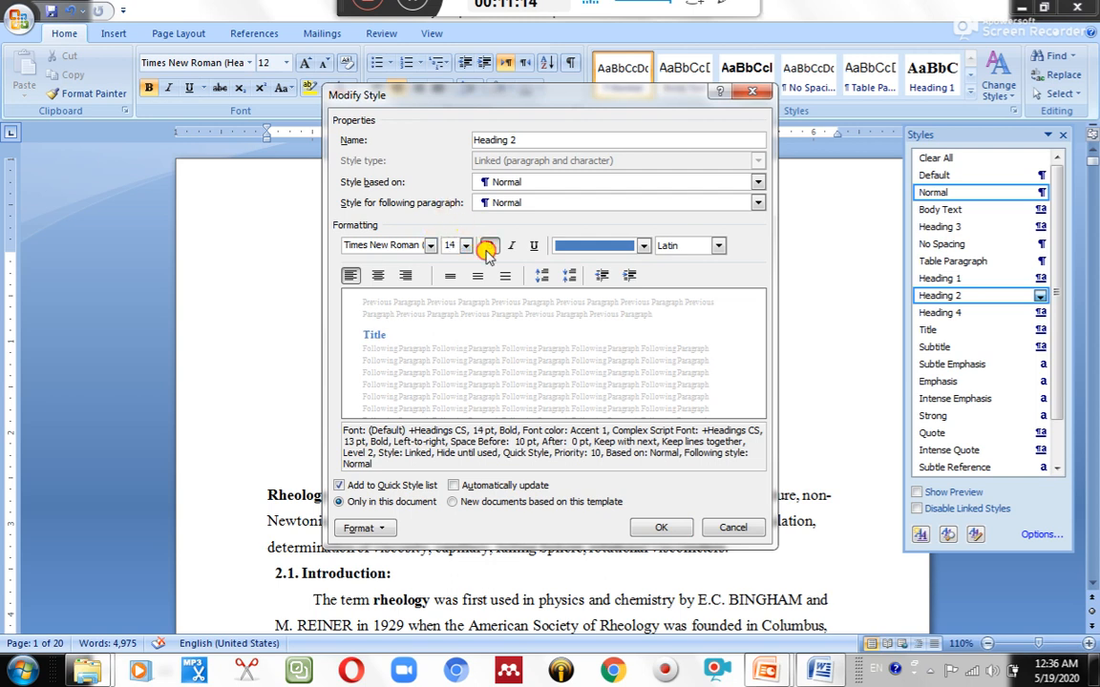
Turn off bold for Heading 2, set its font color to Automatic, enable automatic updating, and save the style.
{"action": "left_click", "coordinate": [487, 245]}
{"action": "left_click", "coordinate": [589, 247]}
{"action": "left_click", "coordinate": [597, 266]}
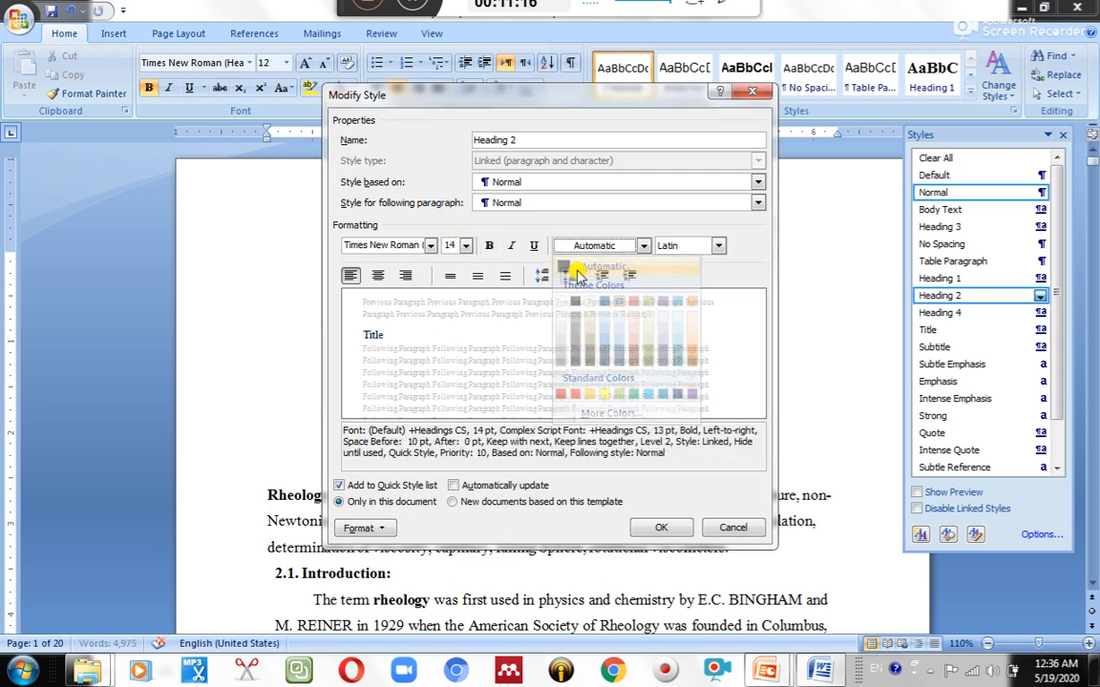
{"action": "left_click", "coordinate": [454, 487]}
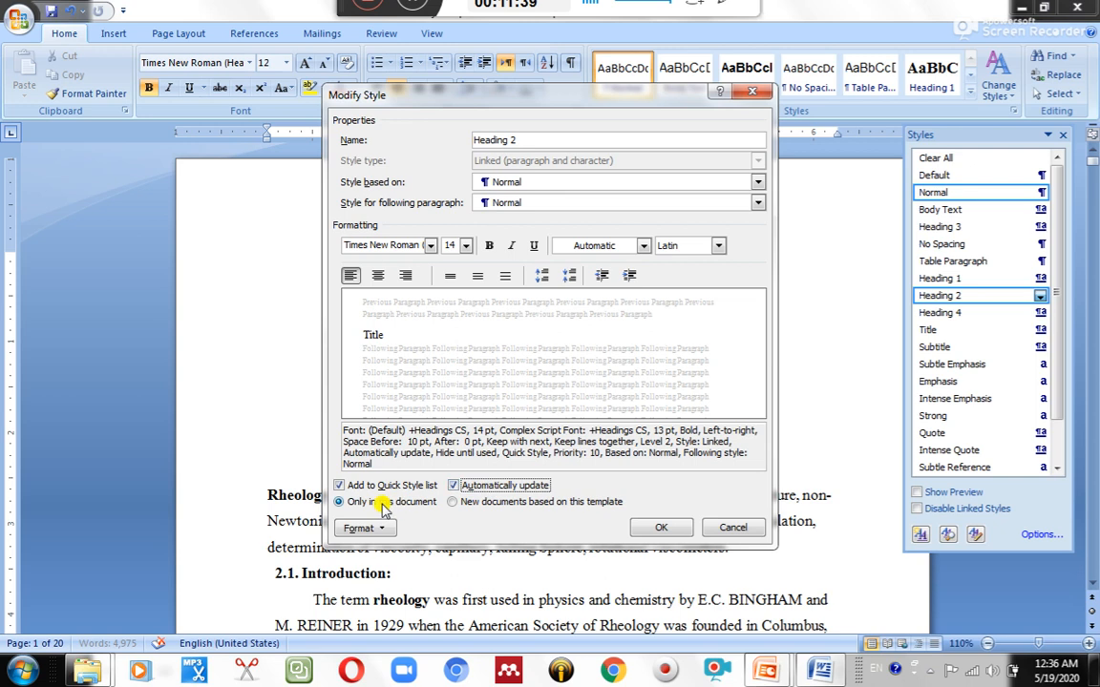
{"action": "left_click", "coordinate": [659, 527]}
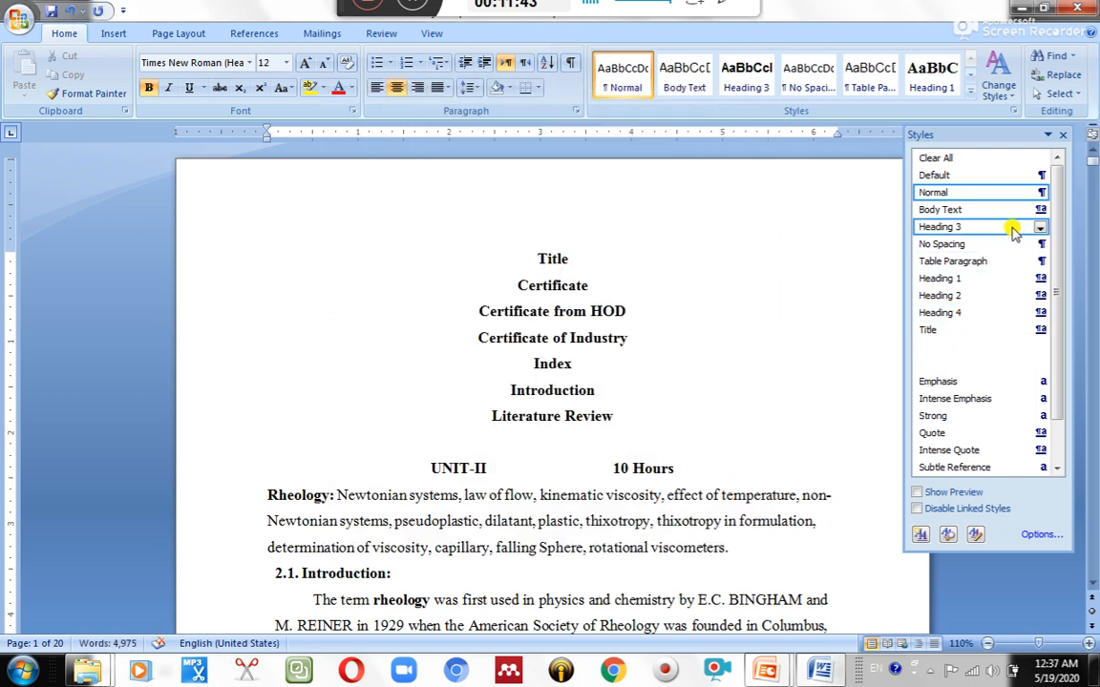
Open the Heading 3 style for modification and set its font to Times New Roman.
{"action": "left_click", "coordinate": [1038, 226]}
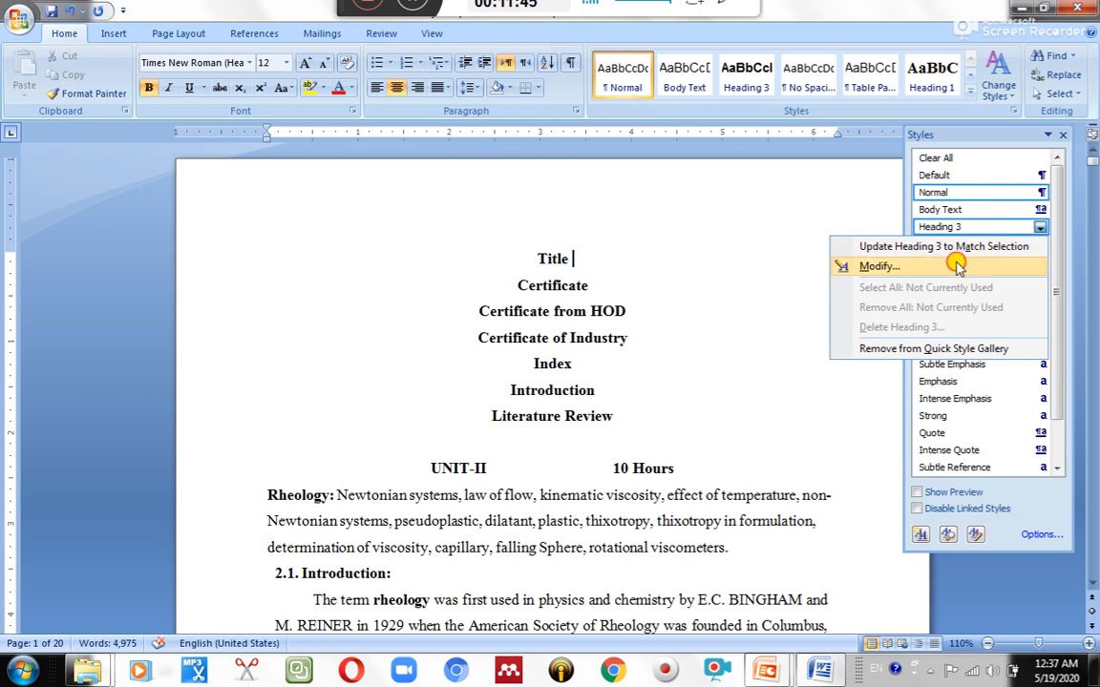
{"action": "left_click", "coordinate": [993, 266]}
{"action": "left_click", "coordinate": [382, 246]}
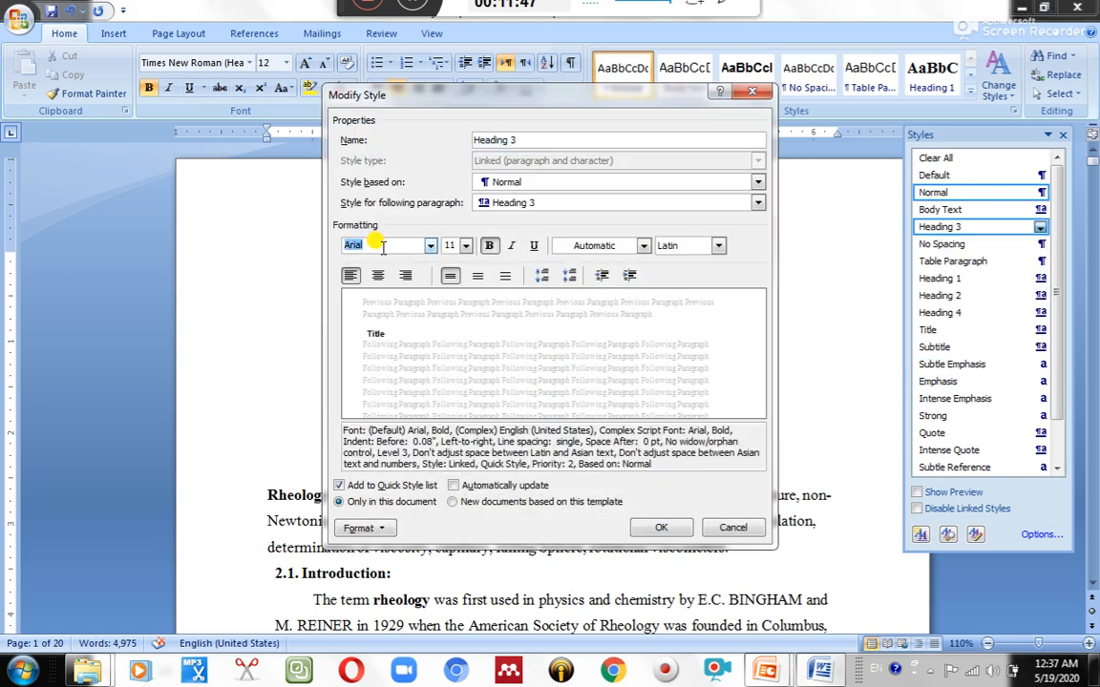
{"action": "type", "text": "Times New Roman ("}
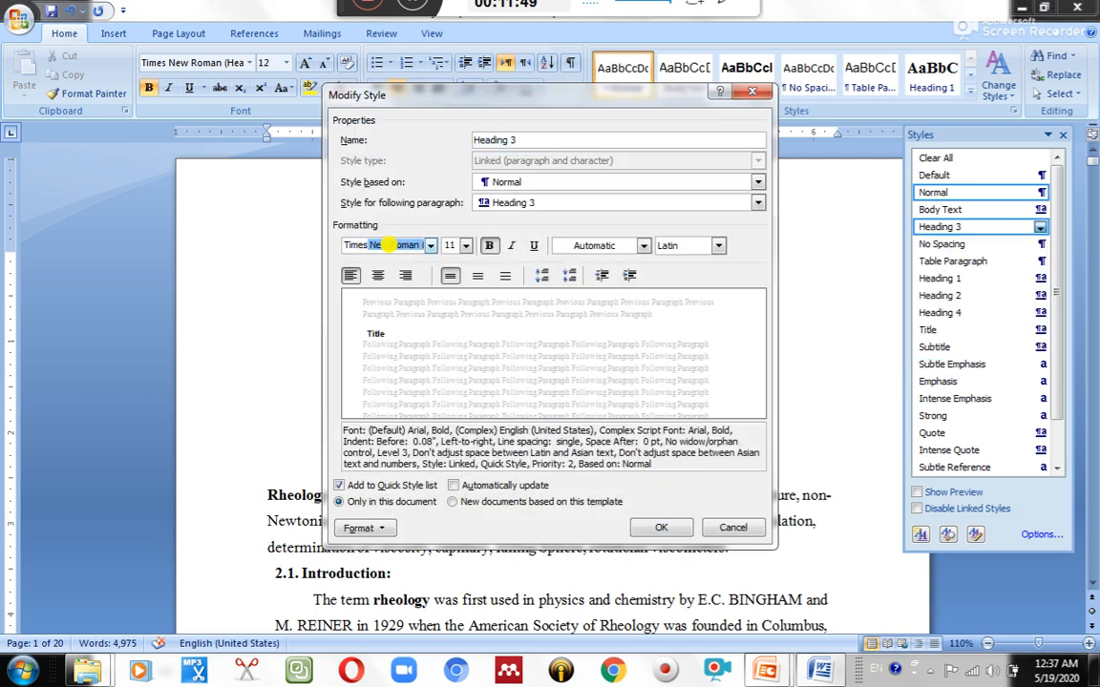
{"action": "key", "text": "Return"}
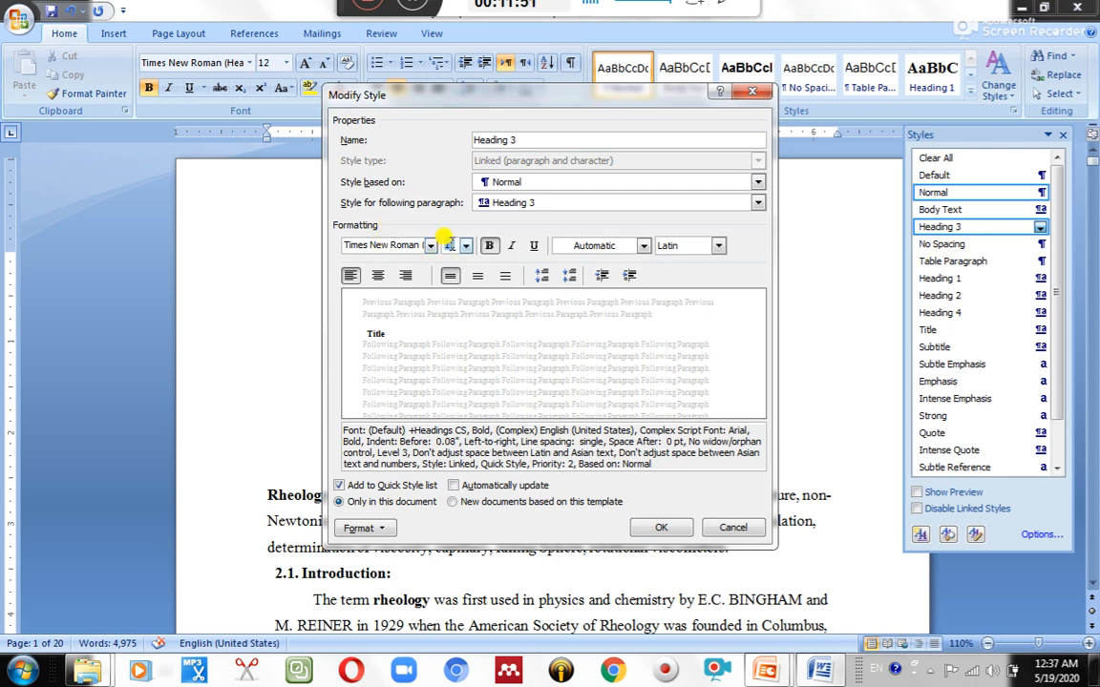
Finish Heading 3 as 12 pt bold with Automatic color and automatic updating, save it, and close the styles list.
{"action": "left_click", "coordinate": [491, 246]}
{"action": "left_click", "coordinate": [491, 246]}
{"action": "left_click", "coordinate": [590, 246]}
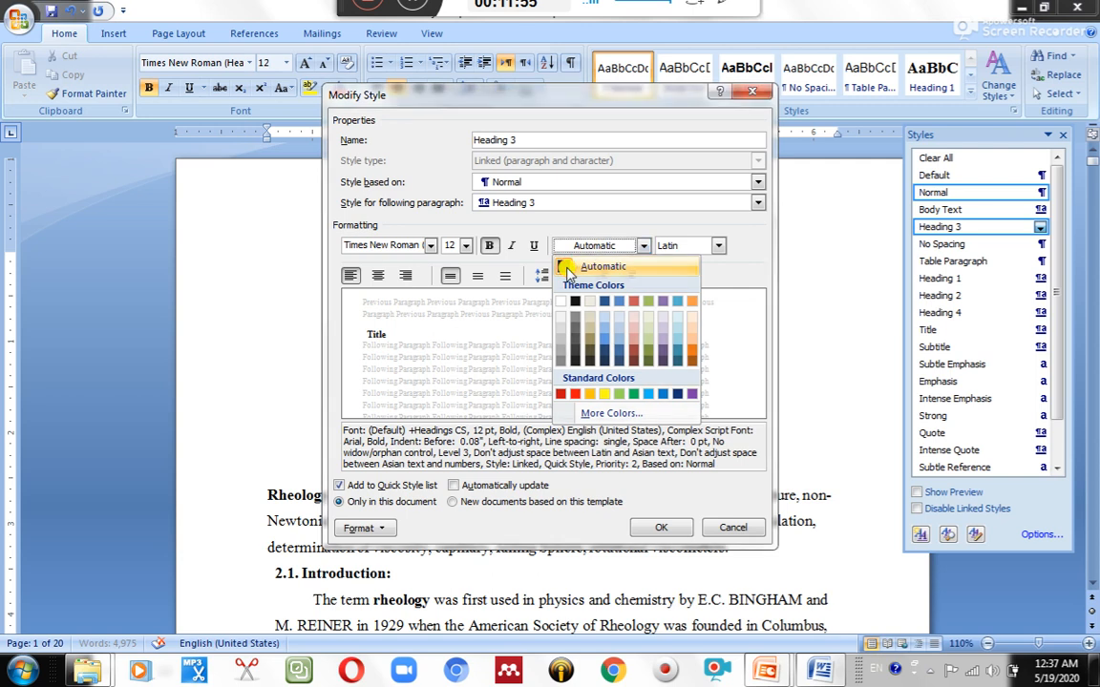
{"action": "left_click", "coordinate": [573, 259]}
{"action": "left_click", "coordinate": [452, 485]}
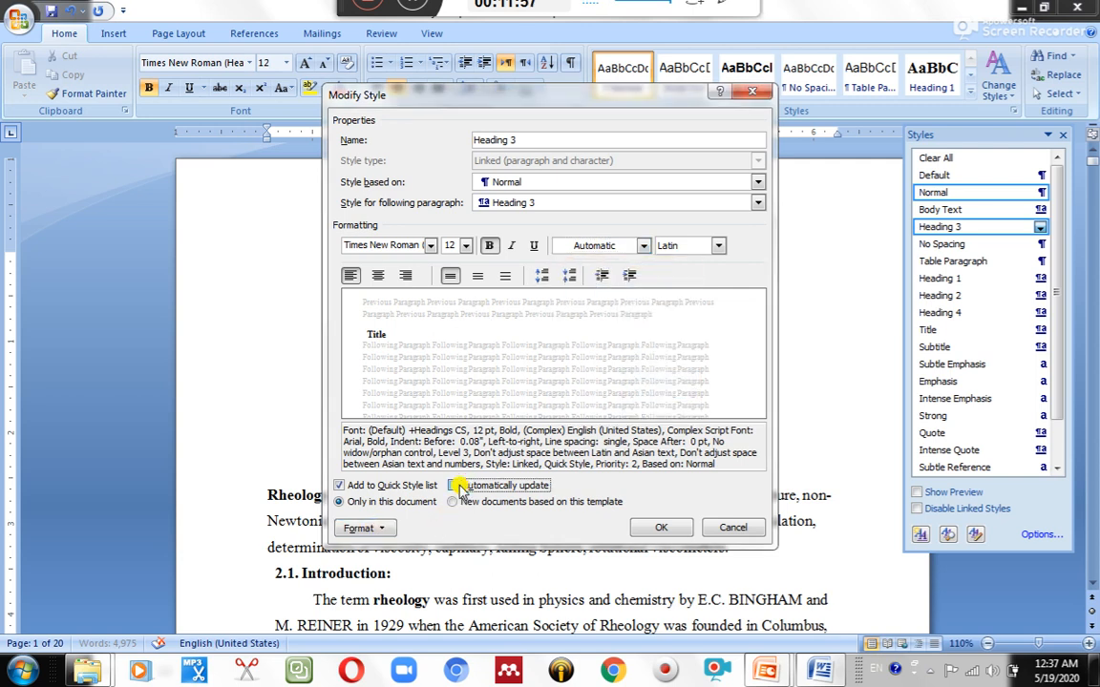
{"action": "left_click", "coordinate": [660, 528]}
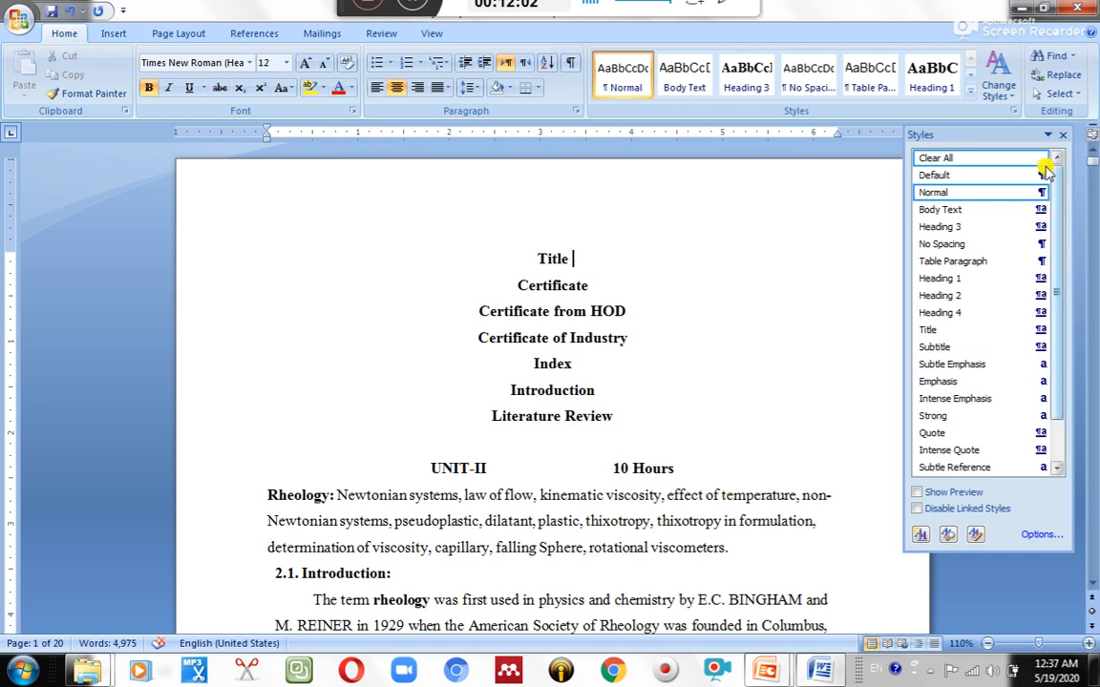
{"action": "left_click", "coordinate": [1060, 134]}
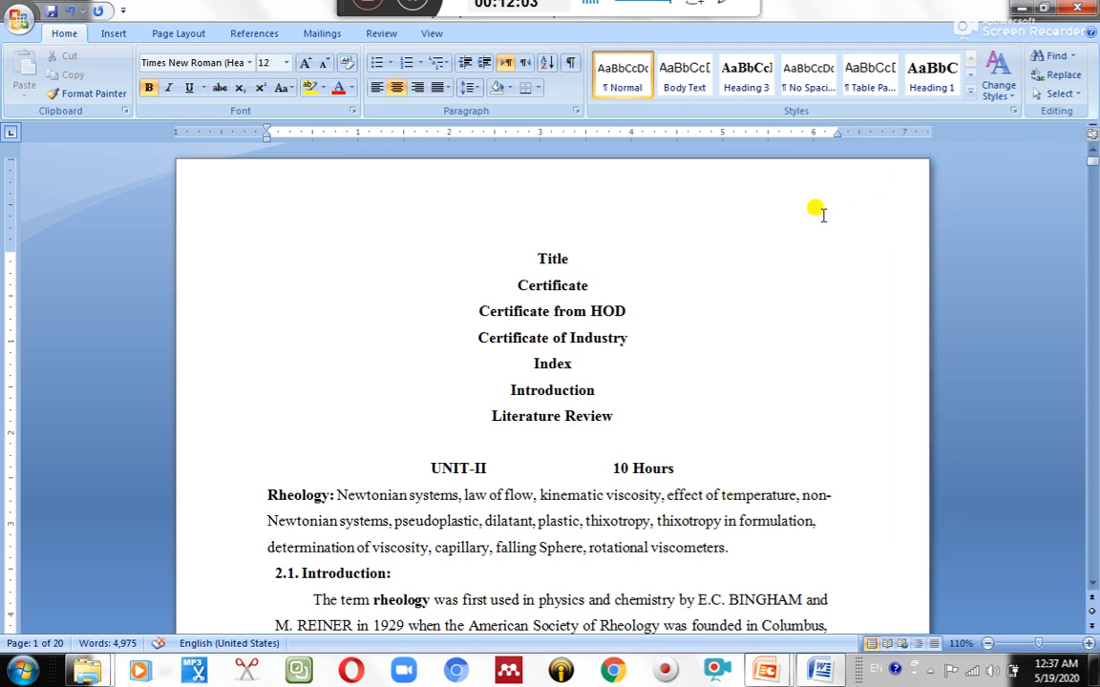
Apply the Heading 1 style to the "Certificate" line and center it.
{"action": "left_click", "coordinate": [751, 96]}
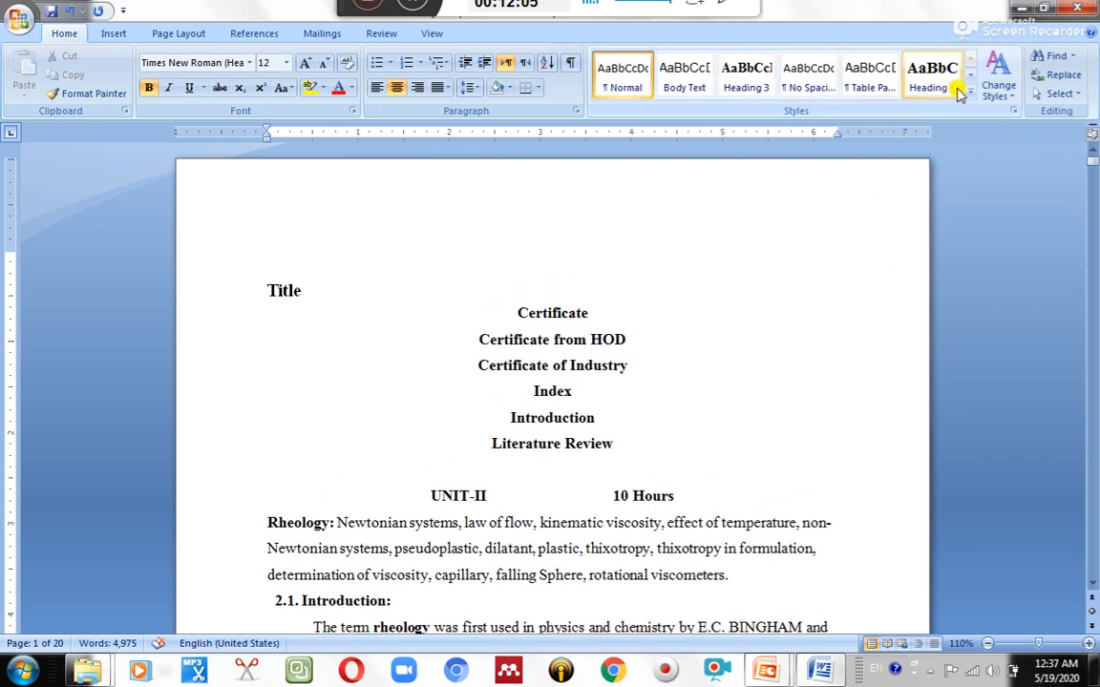
{"action": "key", "text": "ctrl+z"}
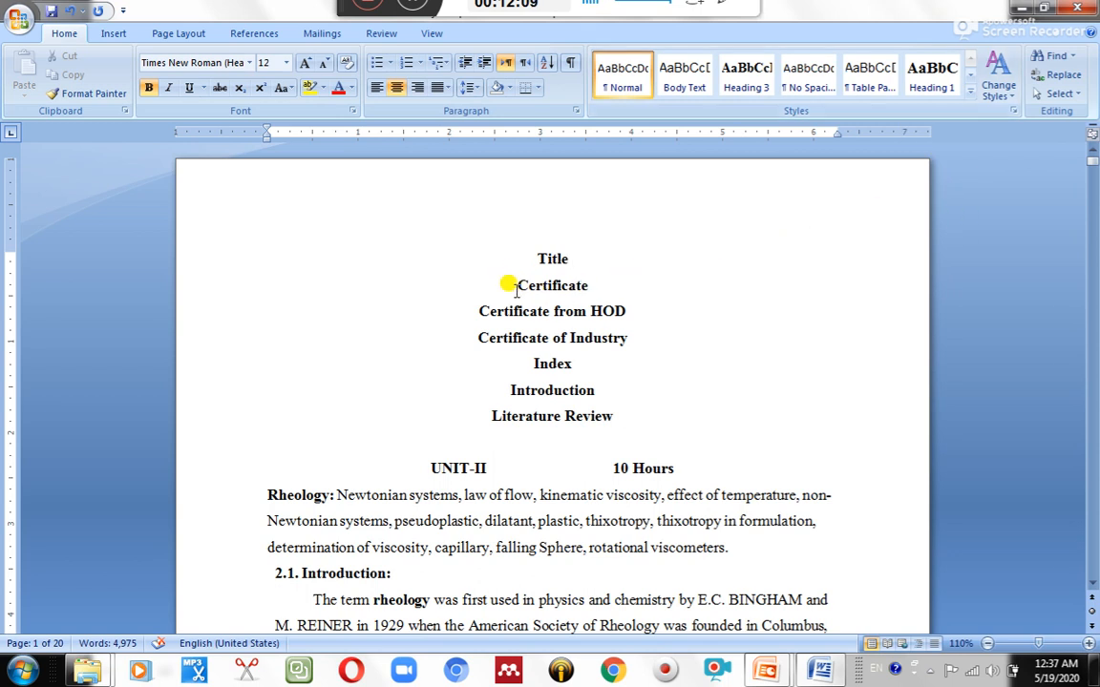
{"action": "left_click_drag", "start_coordinate": [516, 285], "coordinate": [588, 288]}
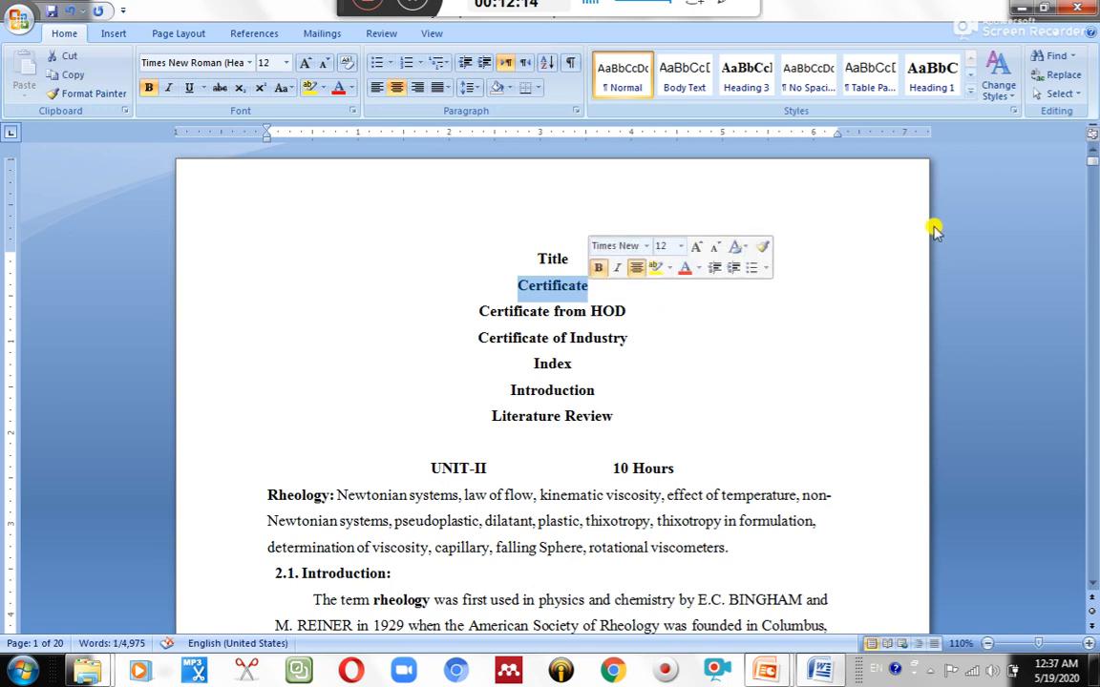
{"action": "left_click", "coordinate": [931, 79]}
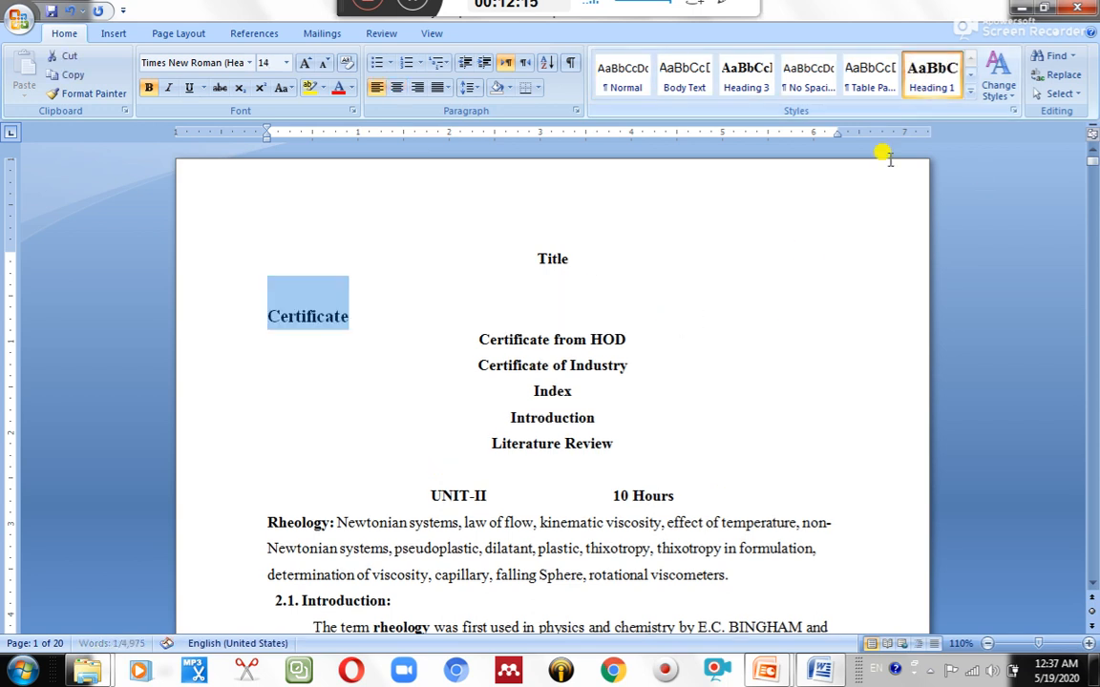
{"action": "left_click", "coordinate": [396, 87]}
{"action": "left_click", "coordinate": [470, 325]}
Apply the Heading 1 style to the "Certificate from HOD" and "Certificate of Industry" lines.
{"action": "left_click_drag", "start_coordinate": [478, 339], "coordinate": [626, 356]}
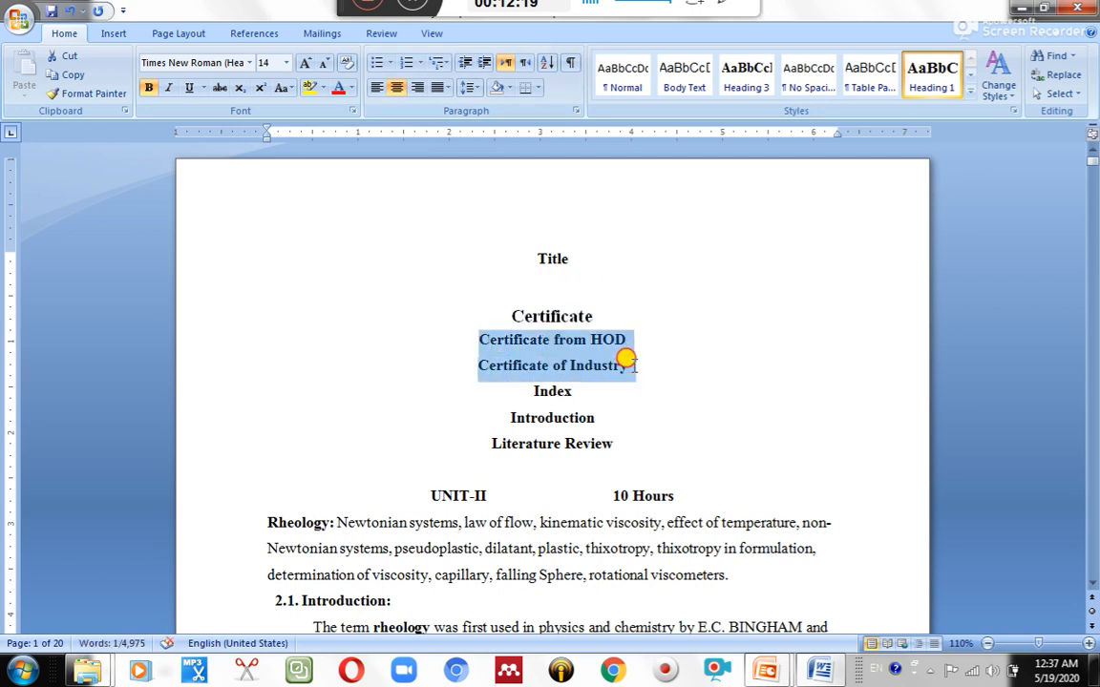
{"action": "left_click", "coordinate": [931, 78]}
{"action": "left_click", "coordinate": [668, 444]}
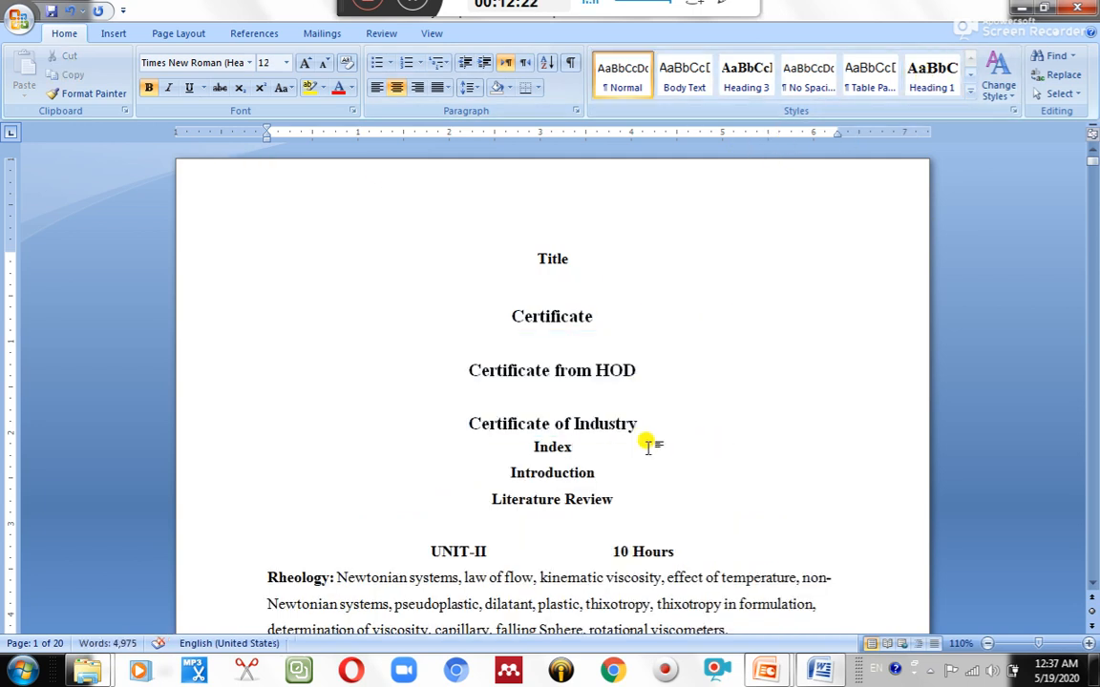
Apply the Heading 1 style to the "Introduction" and "Literature Review" lines on the first page.
{"action": "left_click", "coordinate": [558, 446]}
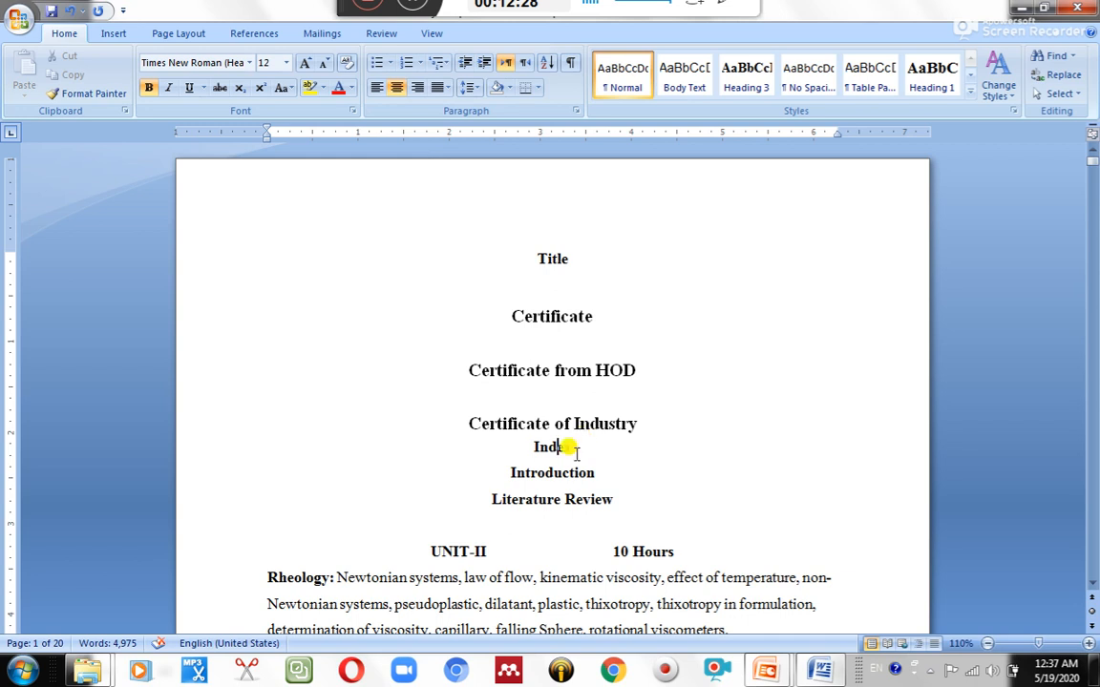
{"action": "left_click_drag", "start_coordinate": [509, 471], "coordinate": [655, 471]}
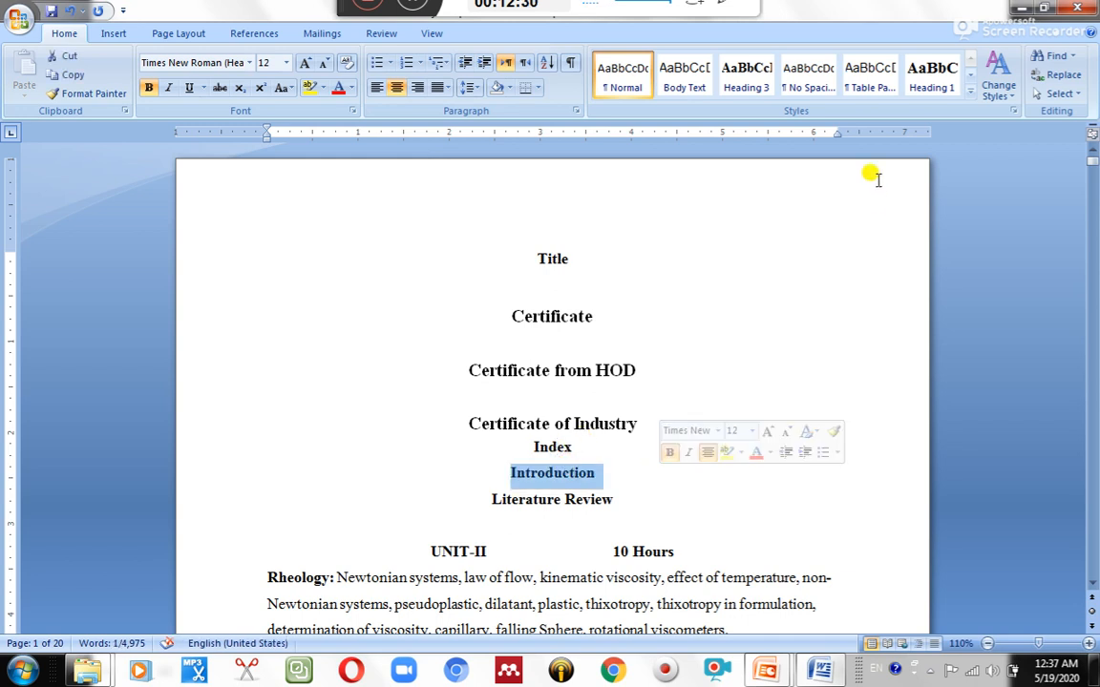
{"action": "left_click", "coordinate": [930, 77]}
{"action": "scroll", "coordinate": [697, 434], "scroll_direction": "down", "scroll_amount": 2}
{"action": "left_click_drag", "start_coordinate": [491, 434], "coordinate": [621, 434]}
{"action": "left_click", "coordinate": [931, 76]}
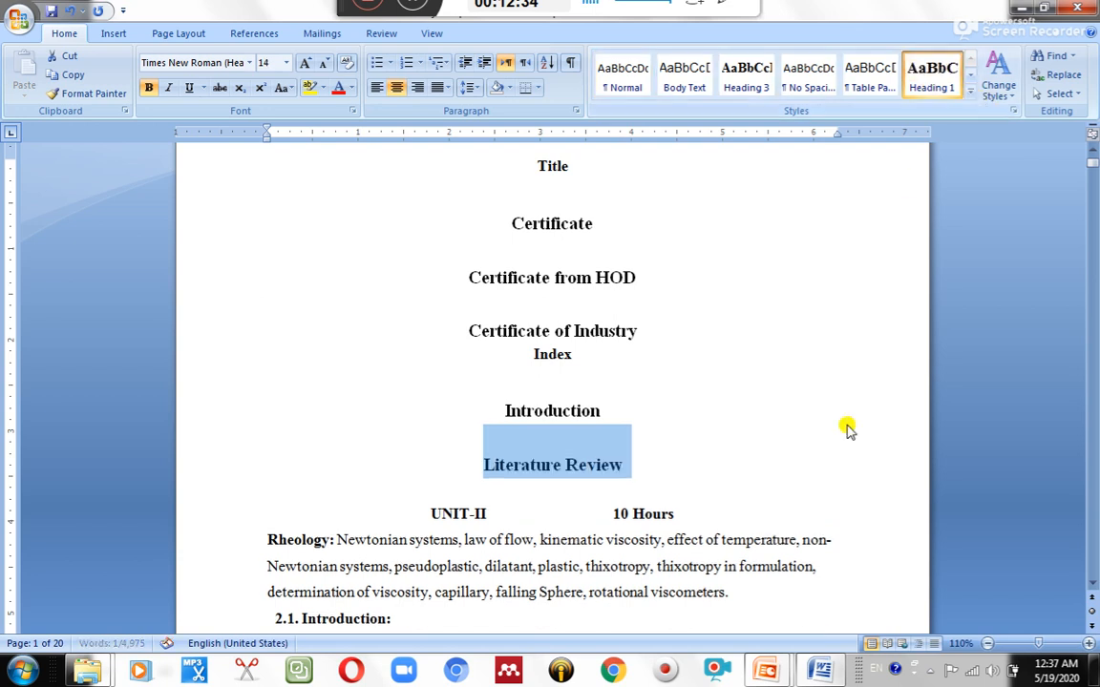
{"action": "scroll", "coordinate": [785, 439], "scroll_direction": "down", "scroll_amount": 3}
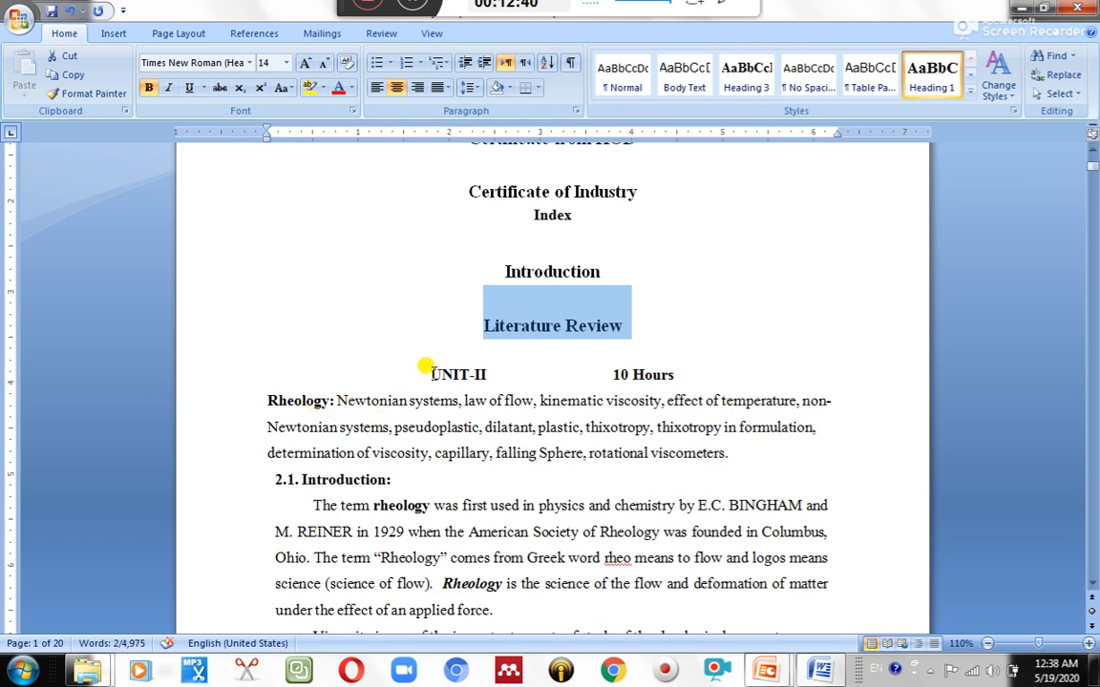
{"action": "scroll", "coordinate": [581, 410], "scroll_direction": "down", "scroll_amount": 2}
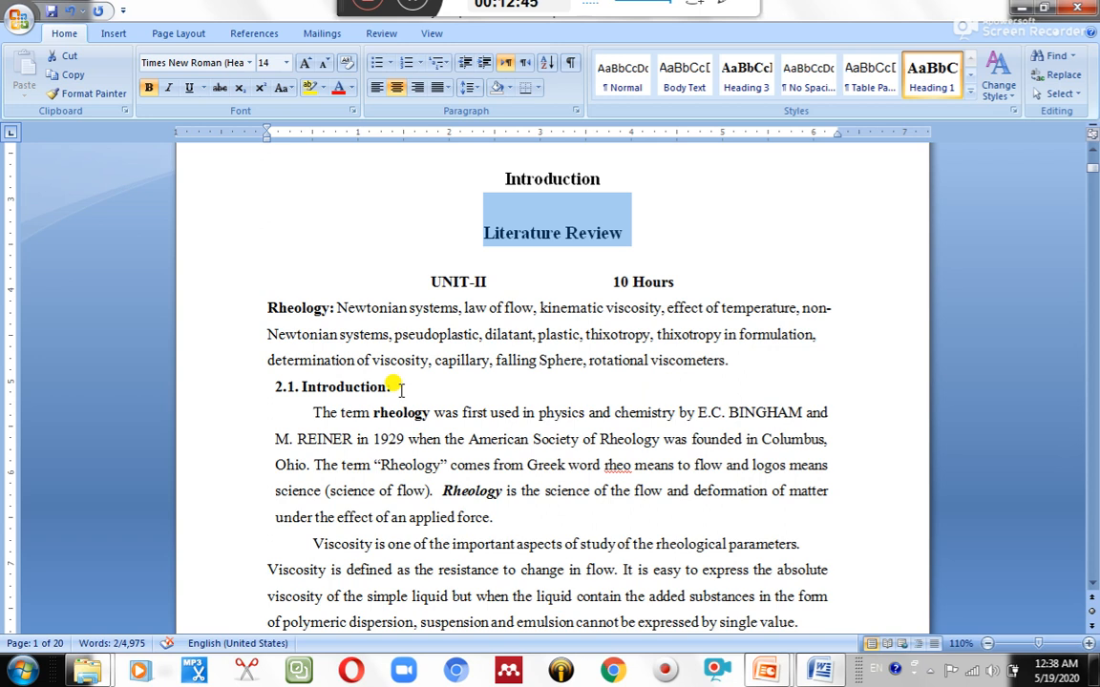
Number the "Introduction" title as 1. and change the number of the "2.1. Introduction:" subheading to 1.1.
{"action": "left_click_drag", "start_coordinate": [391, 385], "coordinate": [271, 375]}
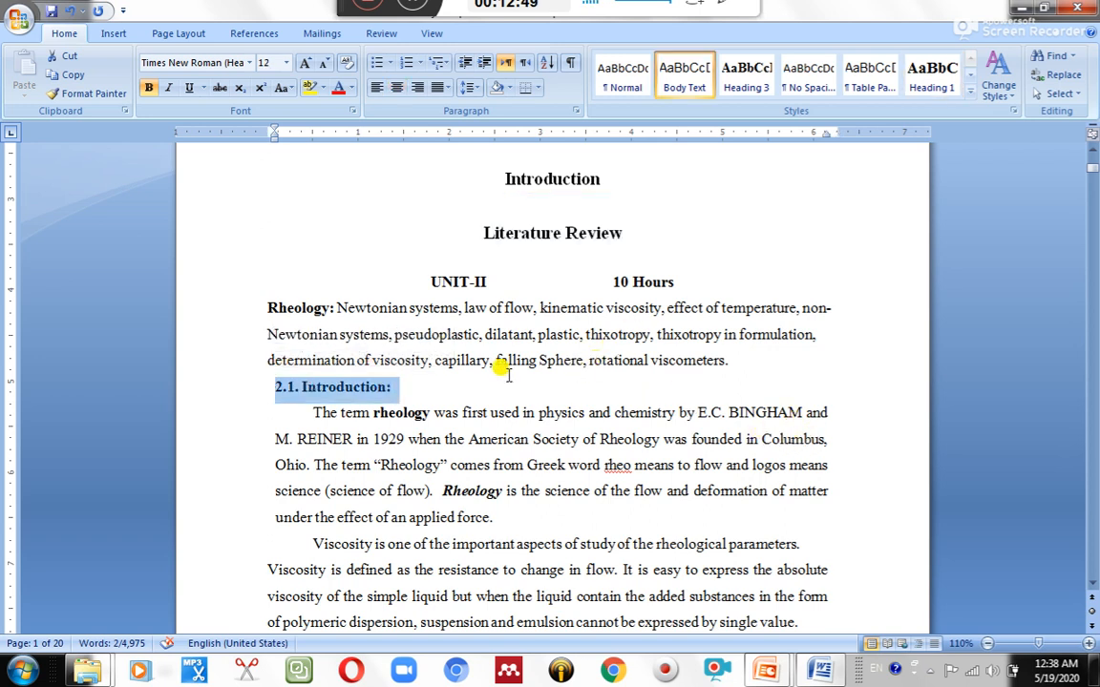
{"action": "scroll", "coordinate": [491, 315], "scroll_direction": "up", "scroll_amount": 1}
{"action": "left_click", "coordinate": [506, 225]}
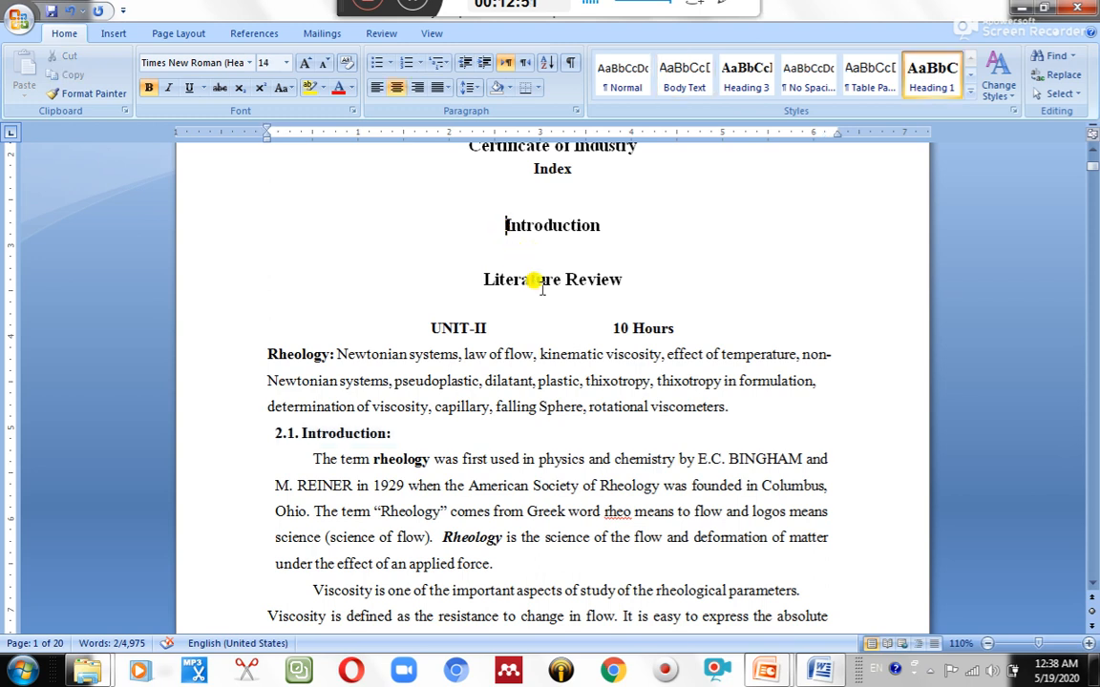
{"action": "type", "text": "1."}
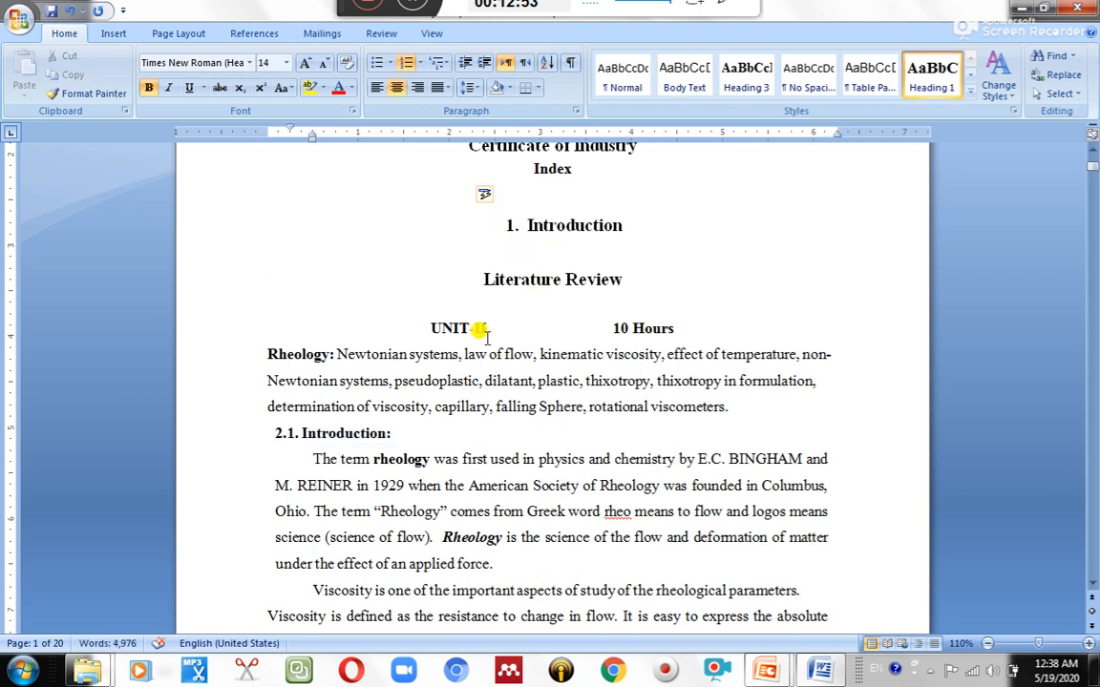
{"action": "left_click", "coordinate": [278, 435]}
{"action": "type", "text": "1"}
Apply the Heading 2 style to the "1.1. Introduction:" line.
{"action": "left_click_drag", "start_coordinate": [417, 432], "coordinate": [265, 435]}
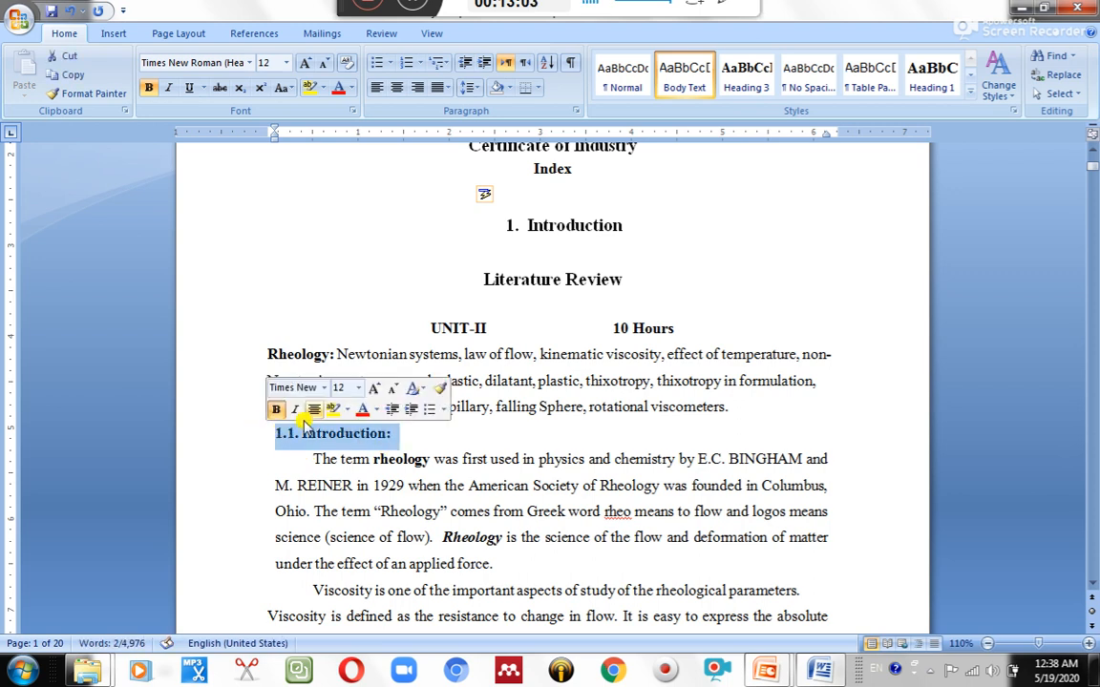
{"action": "scroll", "coordinate": [669, 458], "scroll_direction": "up", "scroll_amount": 2}
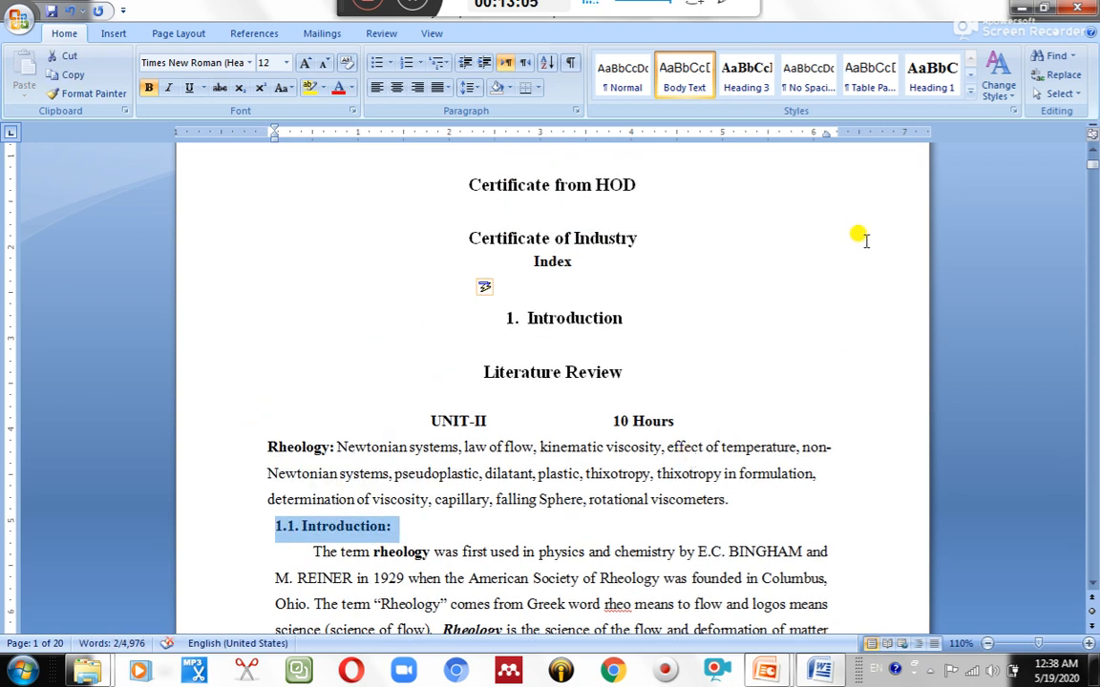
{"action": "left_click", "coordinate": [971, 96]}
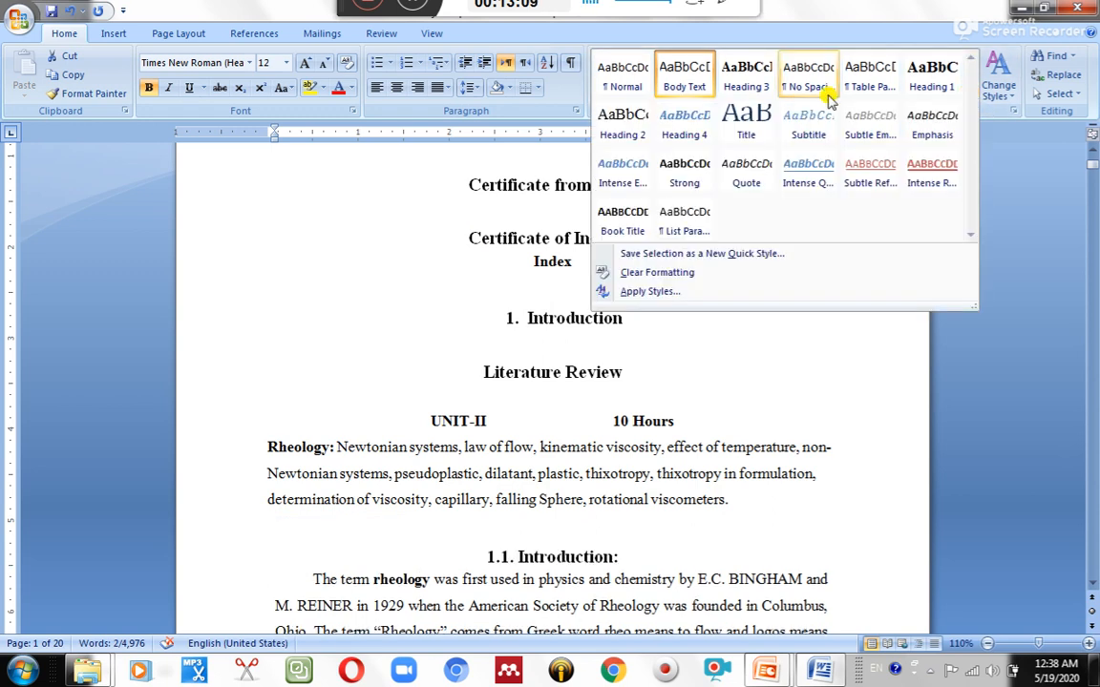
{"action": "left_click", "coordinate": [616, 122]}
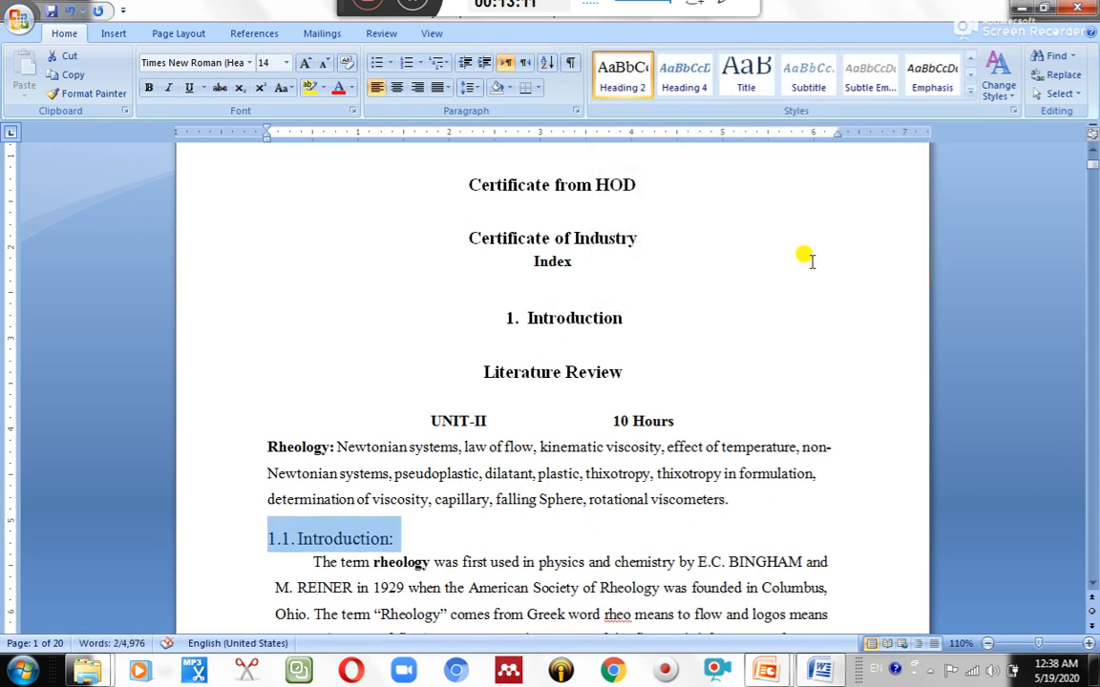
Apply the Heading 2 style to the "2.2. Application or importance of the rheology:" and "2.3. Newtonian systems:" lines.
{"action": "scroll", "coordinate": [793, 283], "scroll_direction": "down", "scroll_amount": 8}
{"action": "scroll", "coordinate": [673, 392], "scroll_direction": "up", "scroll_amount": 5}
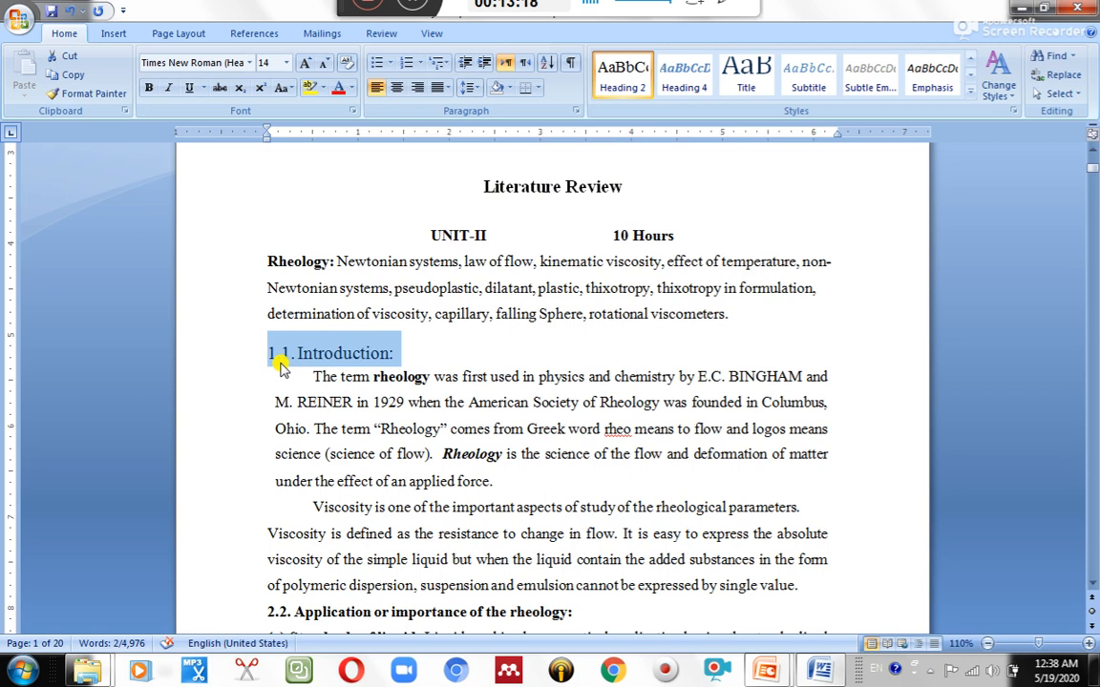
{"action": "scroll", "coordinate": [437, 420], "scroll_direction": "down", "scroll_amount": 3}
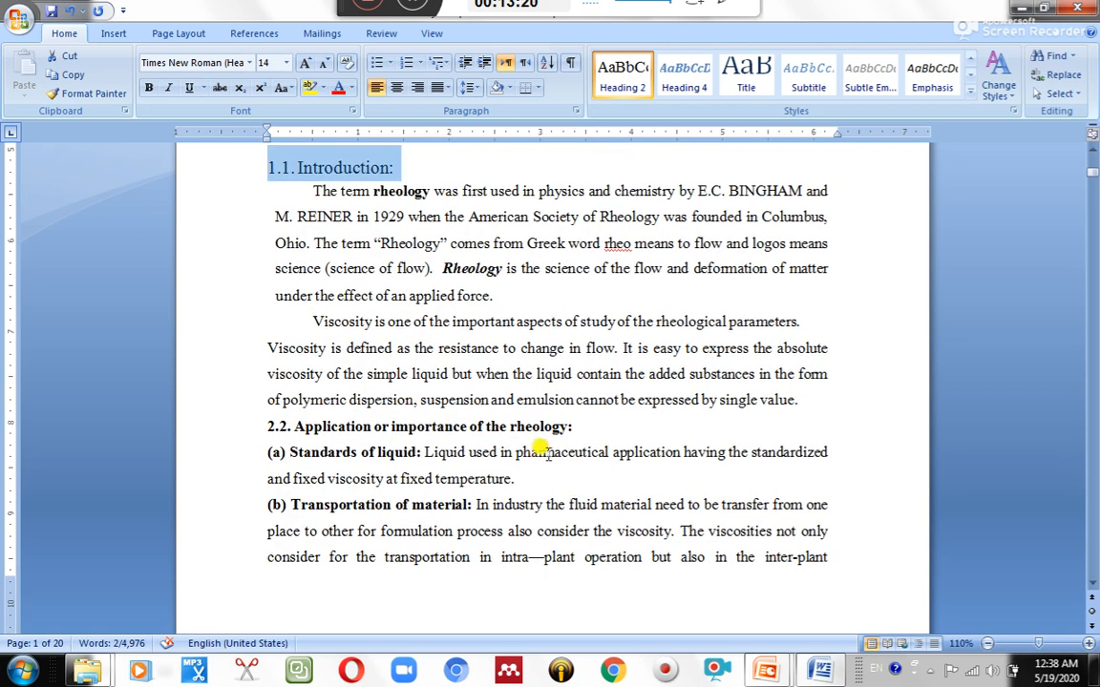
{"action": "left_click_drag", "start_coordinate": [631, 436], "coordinate": [203, 425]}
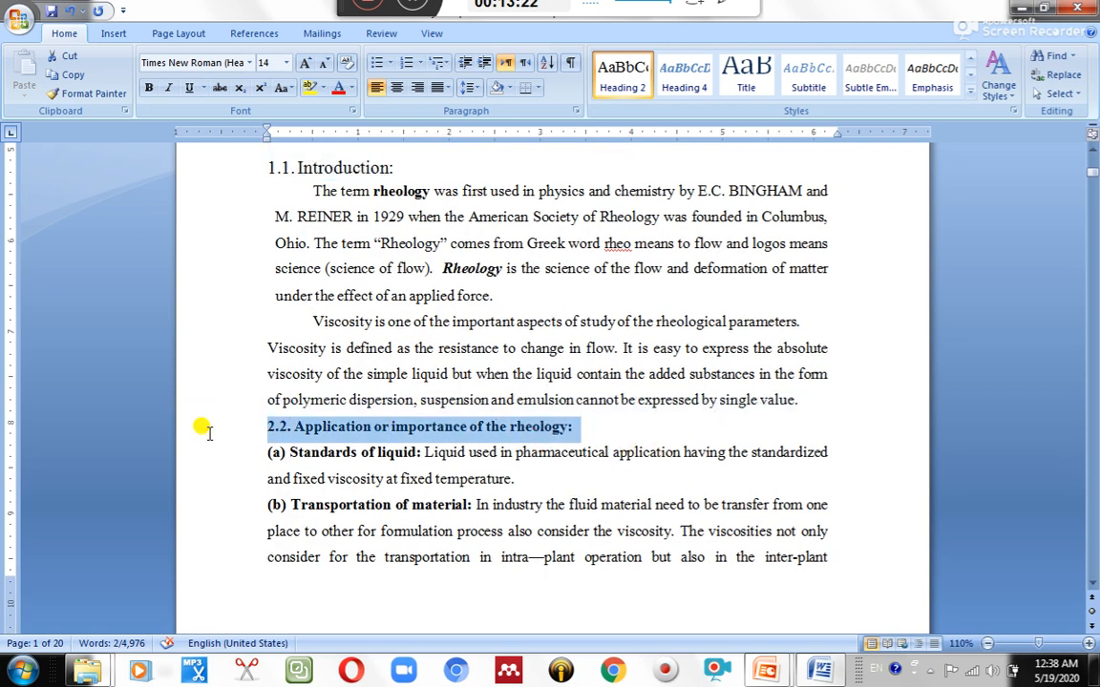
{"action": "left_click", "coordinate": [621, 76]}
{"action": "scroll", "coordinate": [592, 358], "scroll_direction": "down", "scroll_amount": 13}
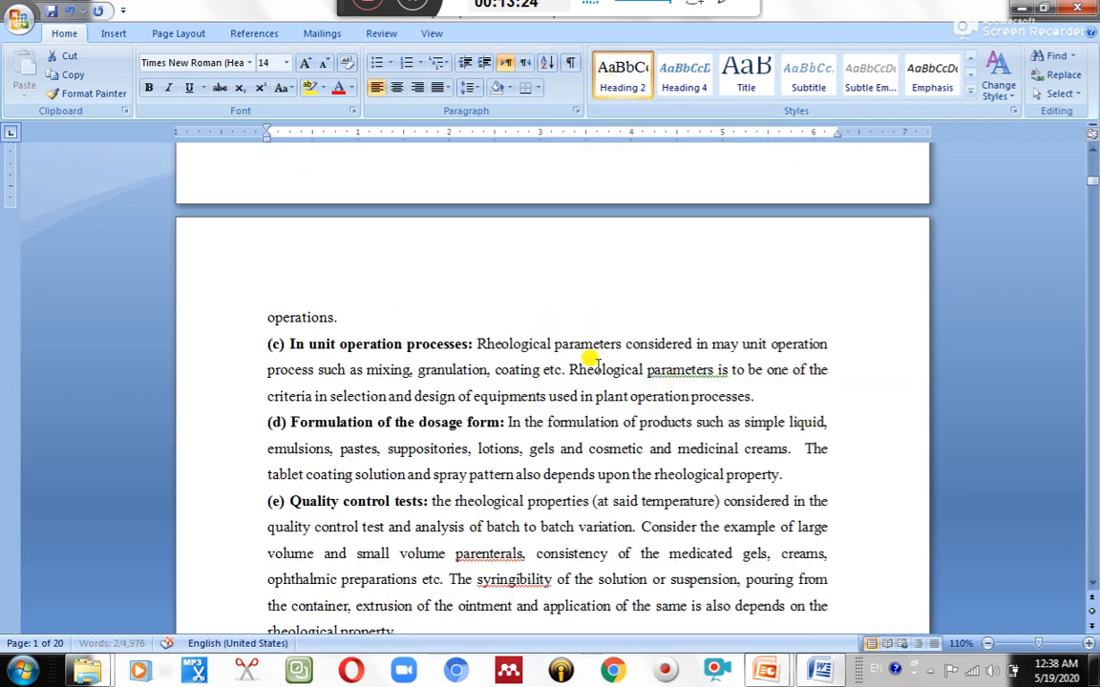
{"action": "scroll", "coordinate": [516, 361], "scroll_direction": "down", "scroll_amount": 1}
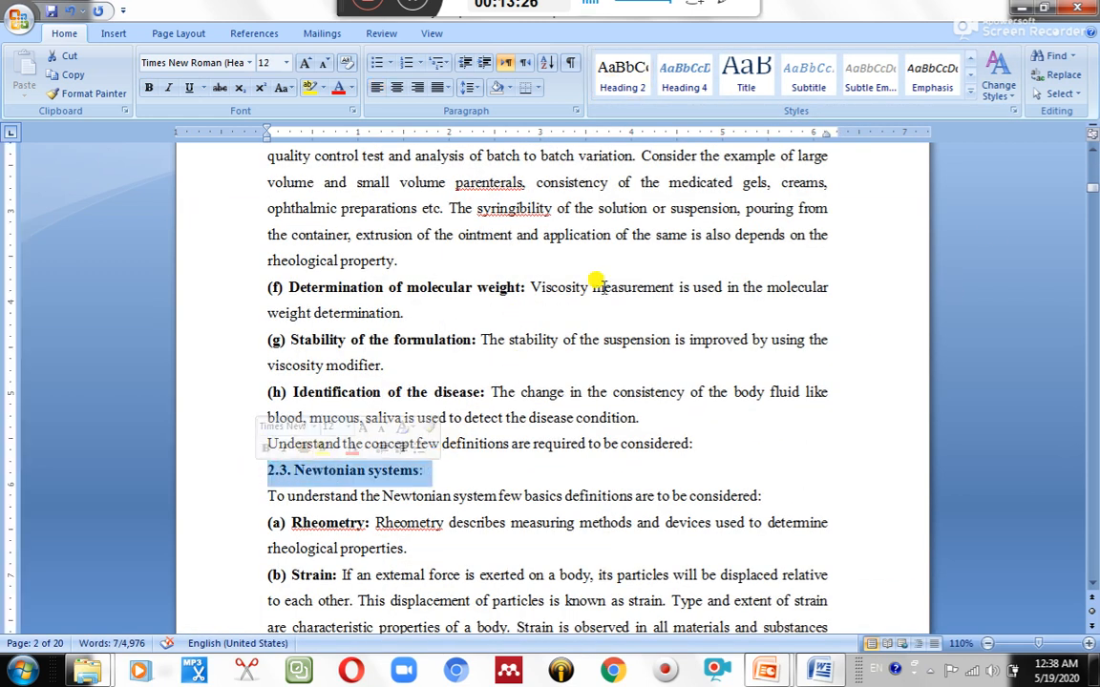
{"action": "left_click", "coordinate": [622, 69]}
Apply the Heading 2 style to the "2.4. Types of viscosities:" line below the table of example materials.
{"action": "scroll", "coordinate": [373, 387], "scroll_direction": "down", "scroll_amount": 5}
{"action": "scroll", "coordinate": [372, 387], "scroll_direction": "down", "scroll_amount": 15}
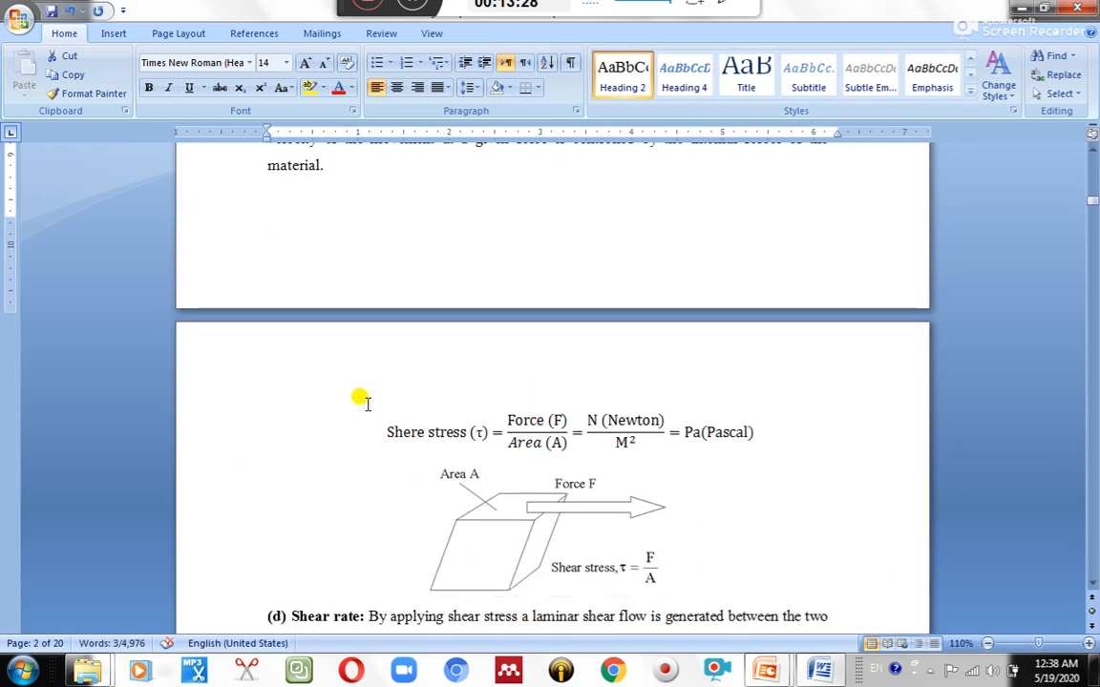
{"action": "scroll", "coordinate": [353, 334], "scroll_direction": "down", "scroll_amount": 4}
{"action": "scroll", "coordinate": [372, 393], "scroll_direction": "down", "scroll_amount": 12}
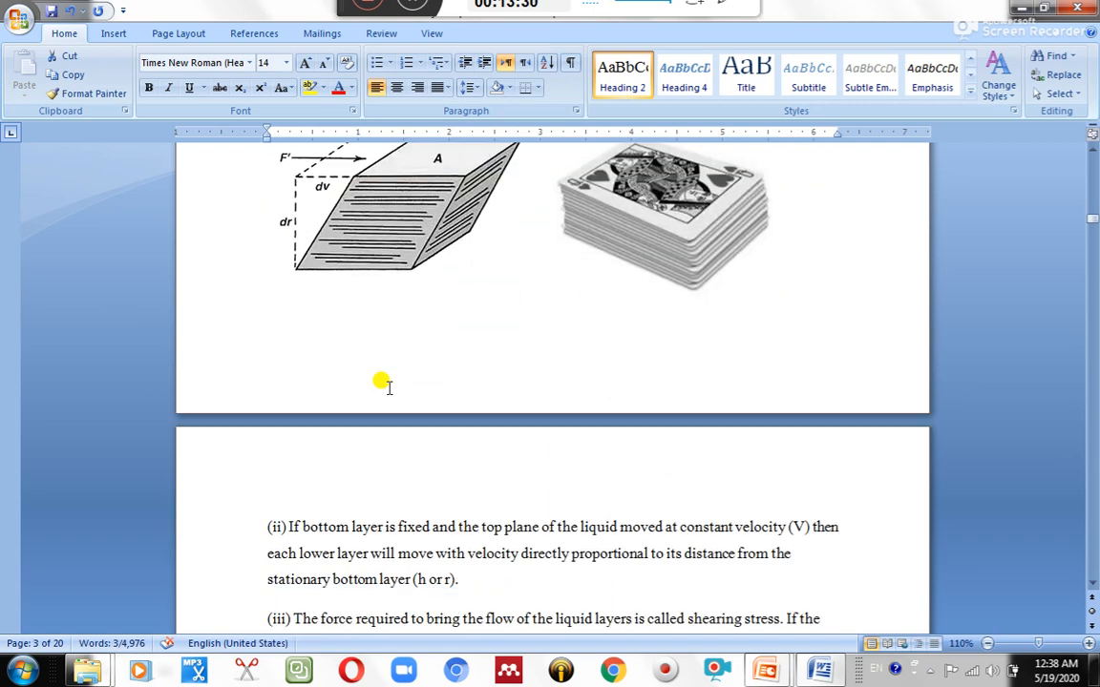
{"action": "scroll", "coordinate": [392, 404], "scroll_direction": "down", "scroll_amount": 15}
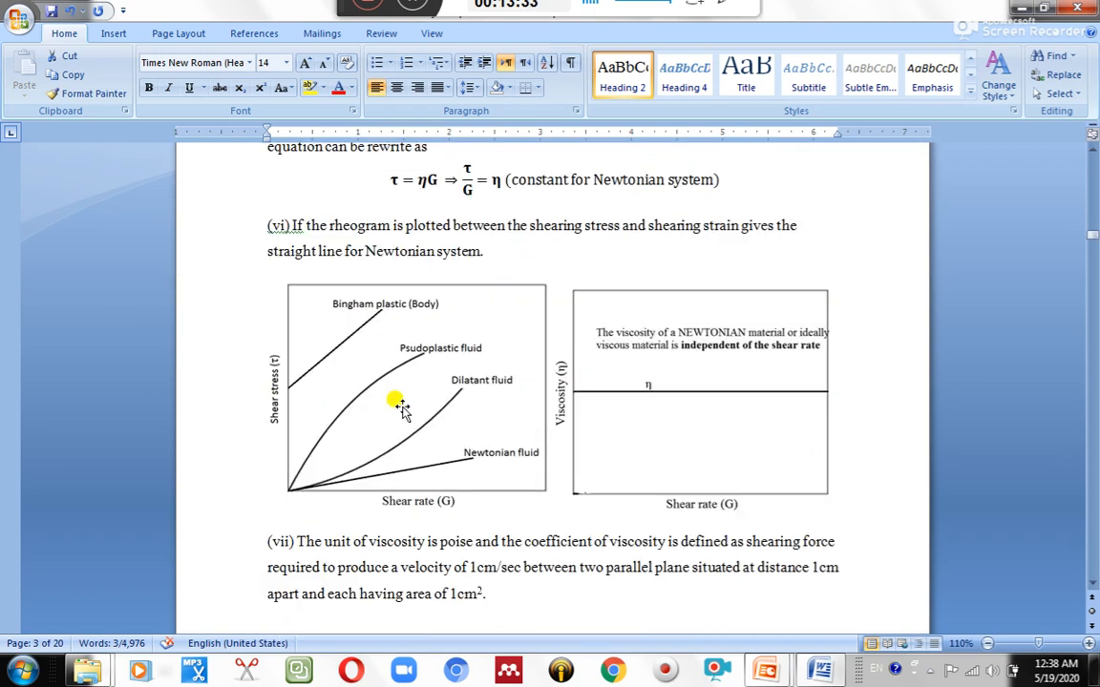
{"action": "left_click_drag", "start_coordinate": [432, 303], "coordinate": [245, 307]}
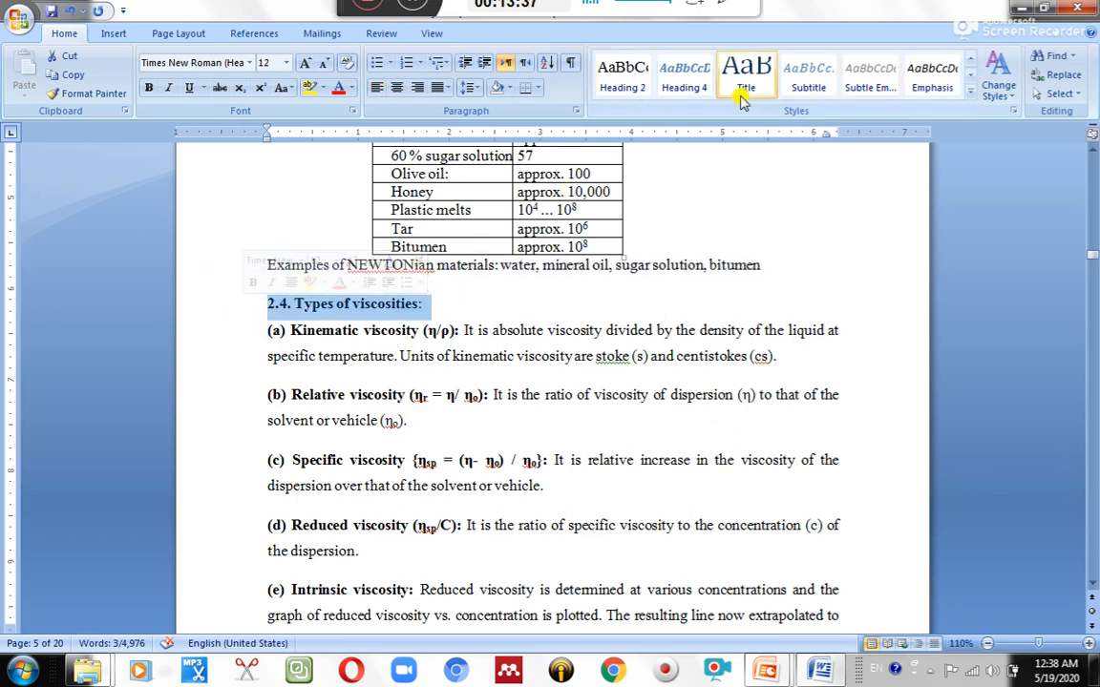
{"action": "left_click", "coordinate": [620, 77]}
Apply the Heading 2 style to the "2.5. Effect of temperature:" and "2.6. Non-Newtonian systems:" lines.
{"action": "scroll", "coordinate": [596, 262], "scroll_direction": "down", "scroll_amount": 8}
{"action": "scroll", "coordinate": [584, 302], "scroll_direction": "down", "scroll_amount": 2}
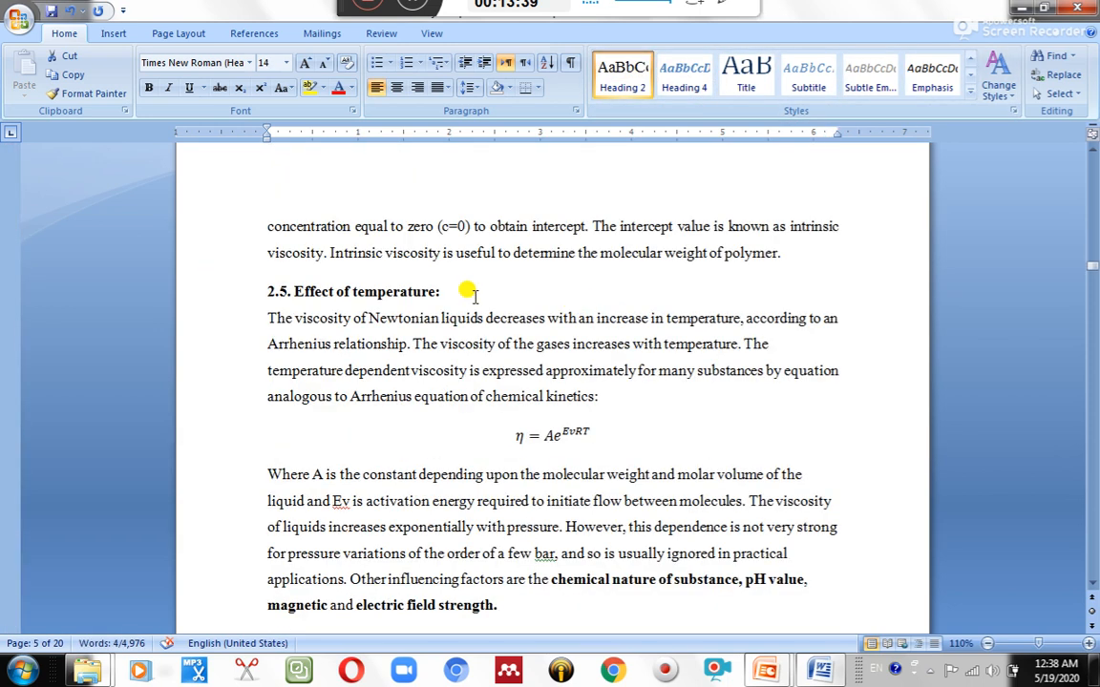
{"action": "left_click_drag", "start_coordinate": [445, 288], "coordinate": [250, 289]}
{"action": "left_click", "coordinate": [621, 79]}
{"action": "scroll", "coordinate": [569, 258], "scroll_direction": "down", "scroll_amount": 5}
{"action": "left_click_drag", "start_coordinate": [457, 411], "coordinate": [265, 411]}
{"action": "left_click", "coordinate": [623, 77]}
Apply the Heading 3 style to the "2.6.1. Pseudoplastic (Shear Thinning system):" and "2.6.2. Dilatant flow (Shear Thickening system):" lines.
{"action": "scroll", "coordinate": [570, 348], "scroll_direction": "down", "scroll_amount": 4}
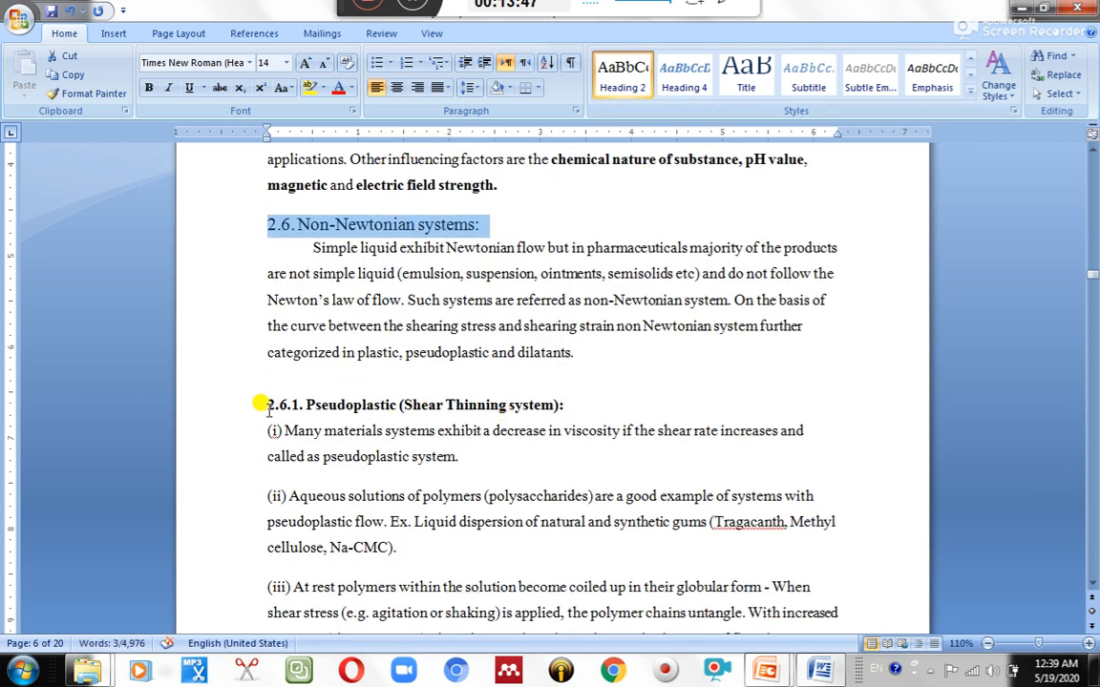
{"action": "left_click_drag", "start_coordinate": [564, 405], "coordinate": [240, 410]}
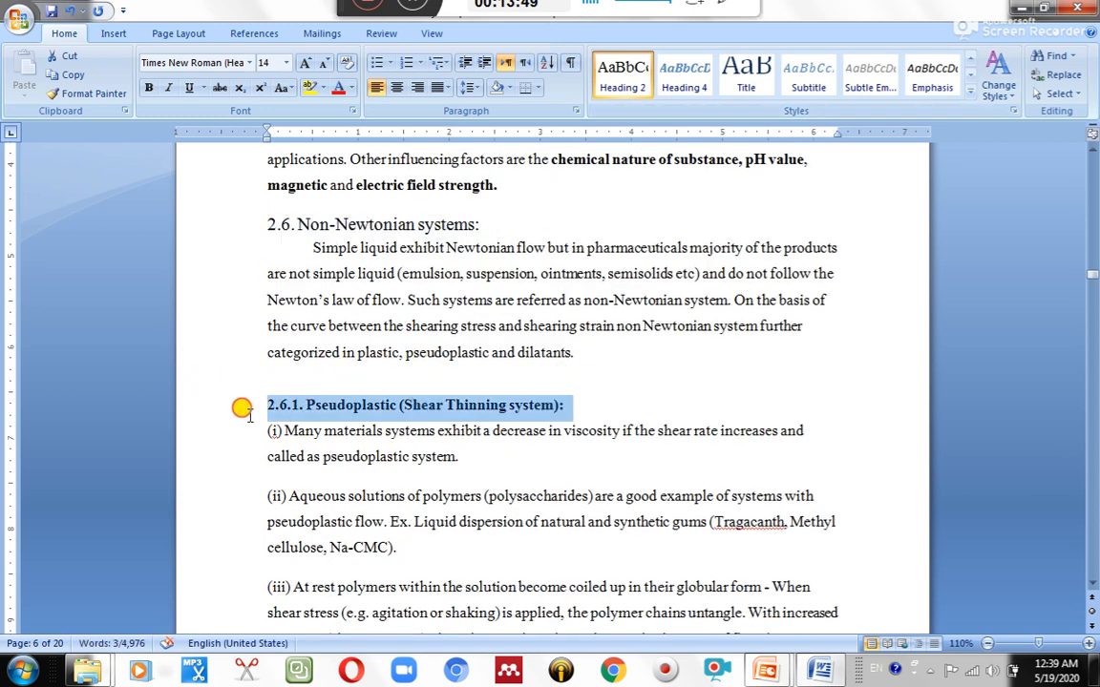
{"action": "left_click", "coordinate": [970, 95]}
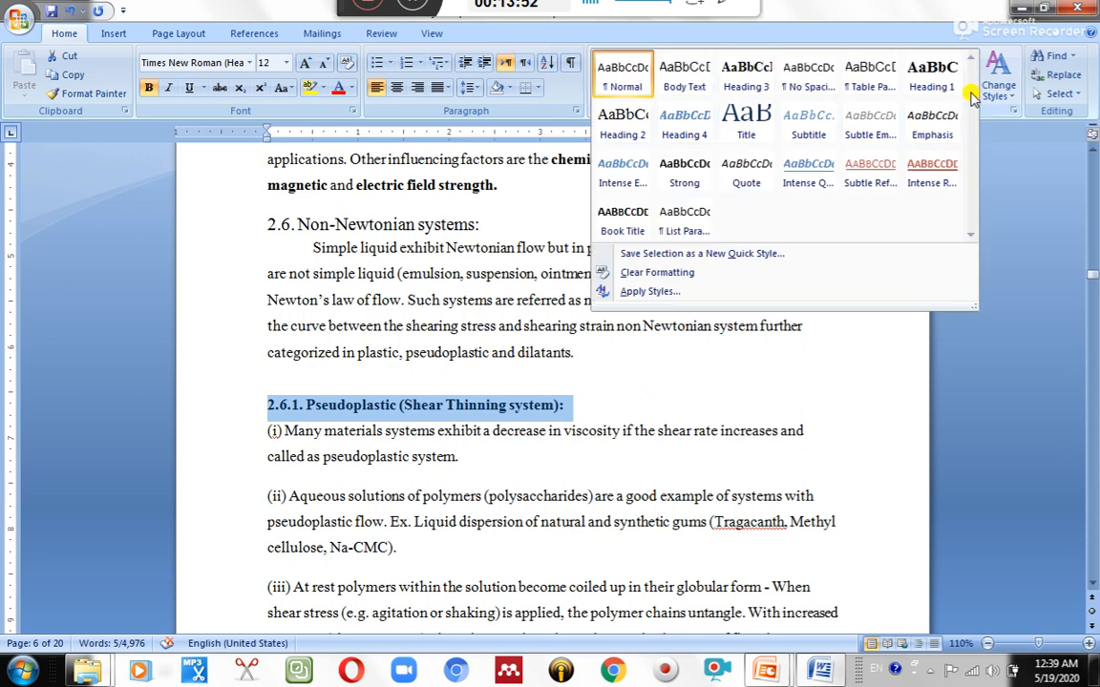
{"action": "left_click", "coordinate": [752, 84]}
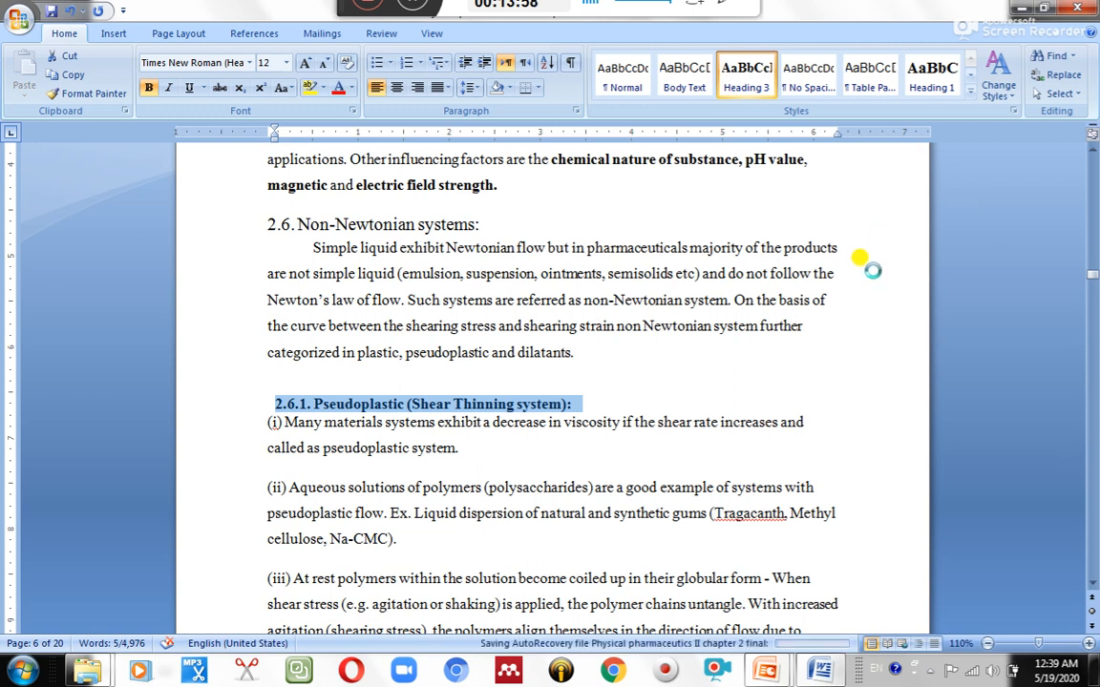
{"action": "scroll", "coordinate": [872, 273], "scroll_direction": "down", "scroll_amount": 15}
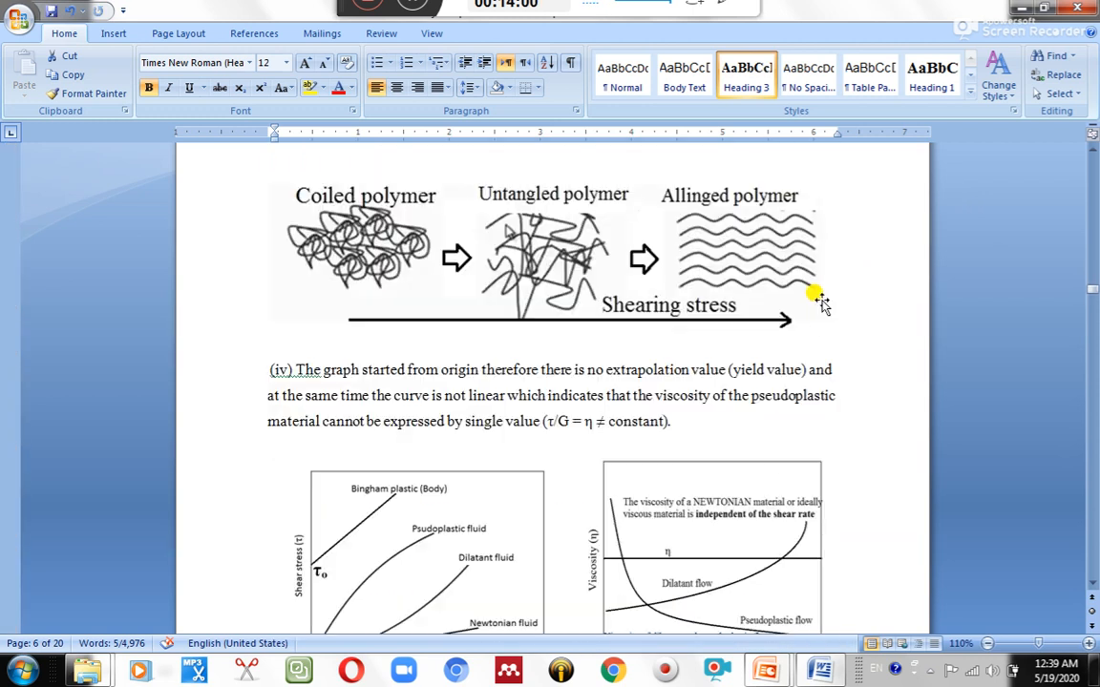
{"action": "scroll", "coordinate": [821, 302], "scroll_direction": "down", "scroll_amount": 10}
{"action": "left_click_drag", "start_coordinate": [573, 291], "coordinate": [258, 296]}
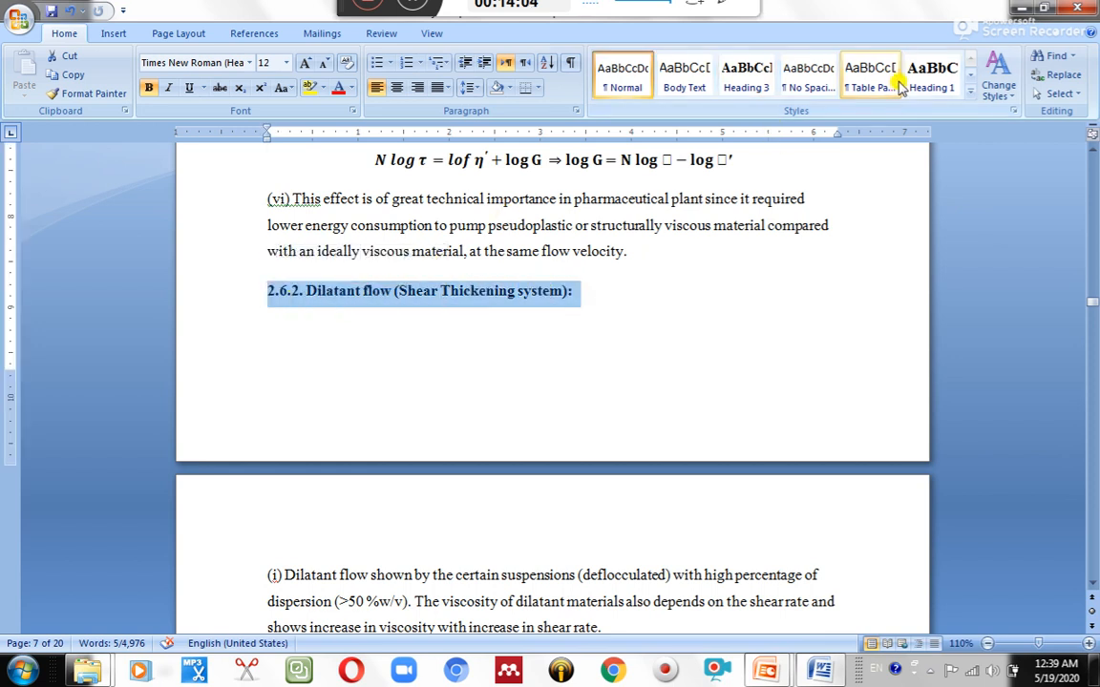
{"action": "left_click", "coordinate": [741, 71]}
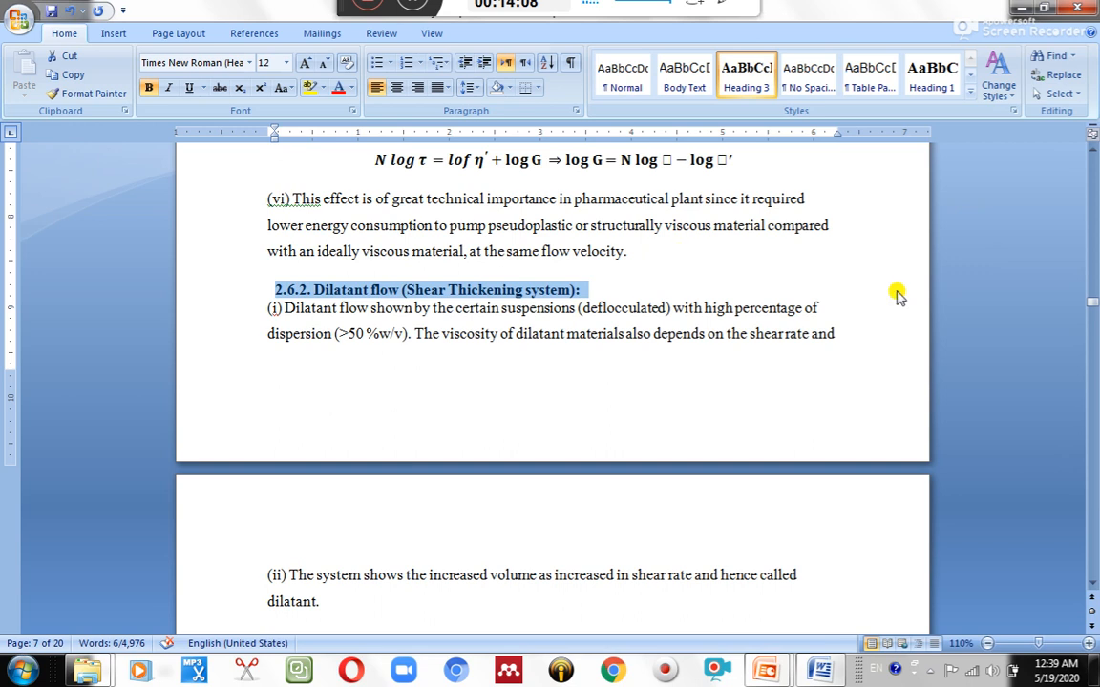
Add an empty line above and another below the "Index" line on the first page.
{"action": "left_click_drag", "start_coordinate": [1095, 329], "coordinate": [1093, 146]}
{"action": "scroll", "coordinate": [826, 236], "scroll_direction": "down", "scroll_amount": 2}
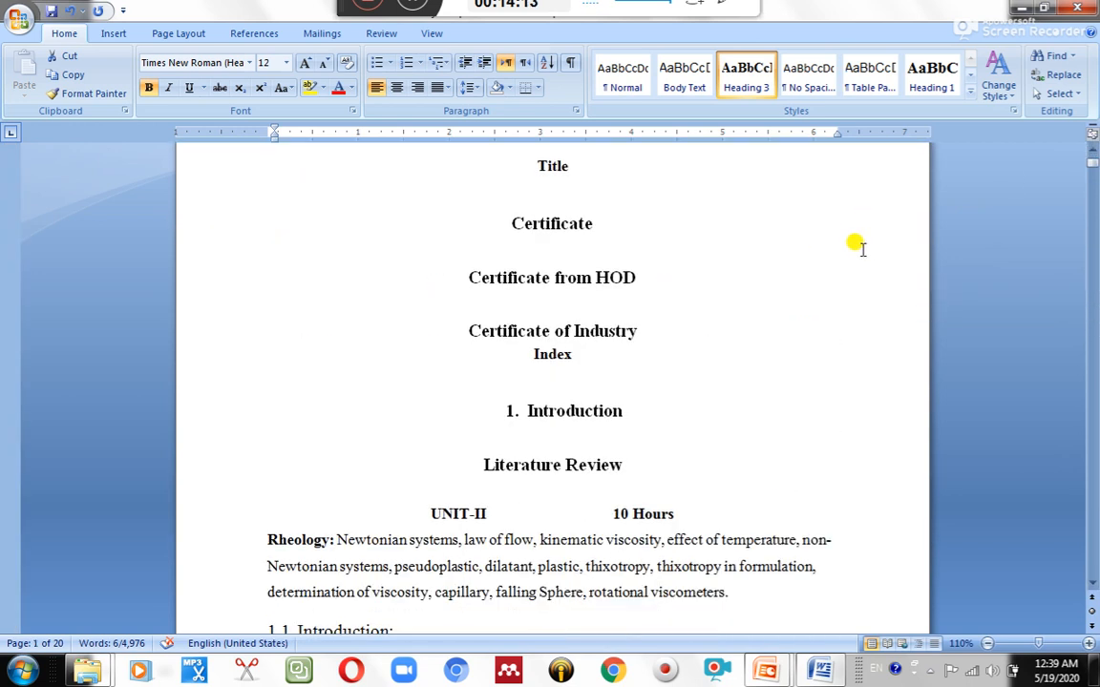
{"action": "left_click", "coordinate": [527, 353]}
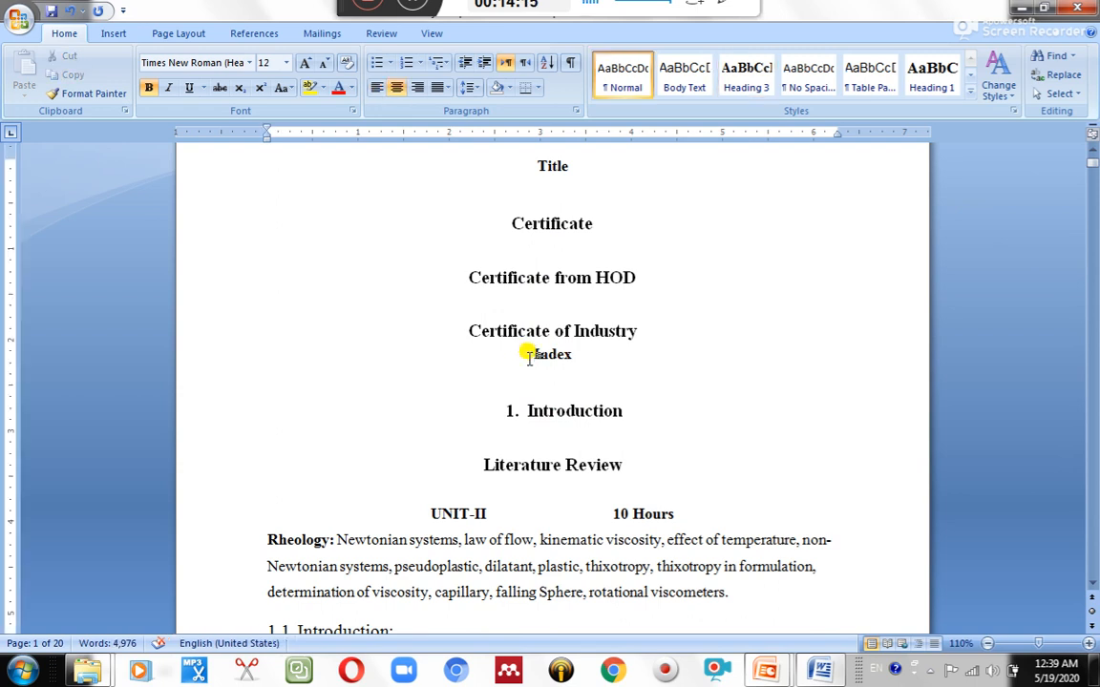
{"action": "key", "text": "Return"}
{"action": "left_click", "coordinate": [595, 380]}
{"action": "key", "text": "Return"}
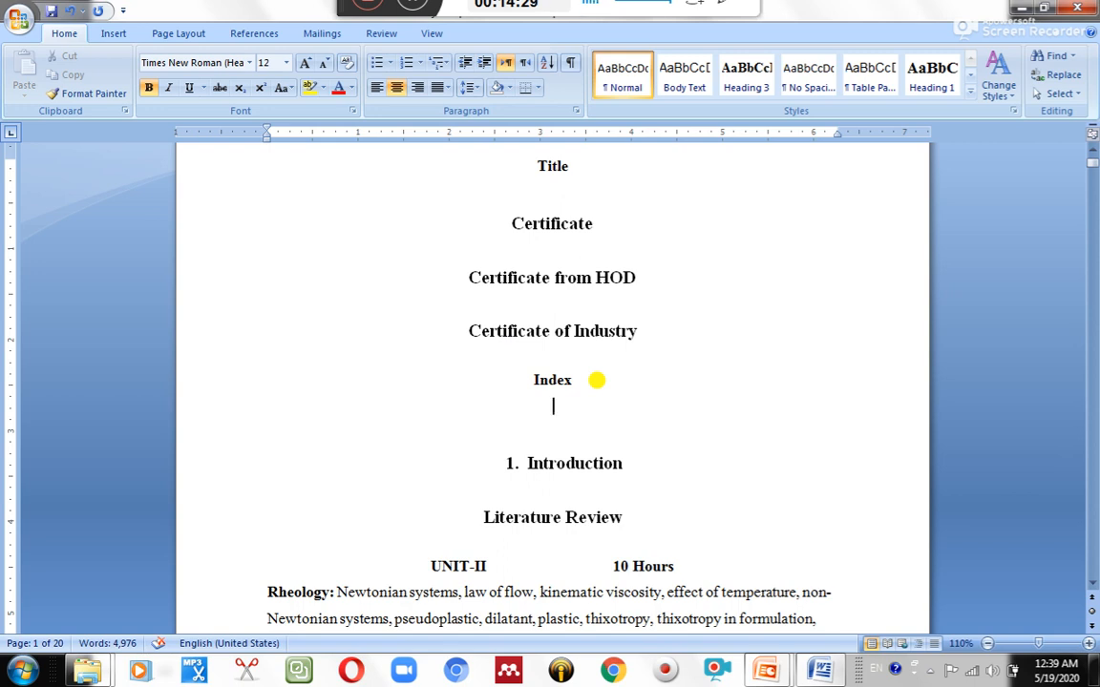
Insert the built-in Automatic Table 1 table of contents on the empty line below "Index".
{"action": "scroll", "coordinate": [500, 481], "scroll_direction": "down", "scroll_amount": 1}
{"action": "scroll", "coordinate": [499, 476], "scroll_direction": "up", "scroll_amount": 1}
{"action": "scroll", "coordinate": [499, 466], "scroll_direction": "up", "scroll_amount": 2}
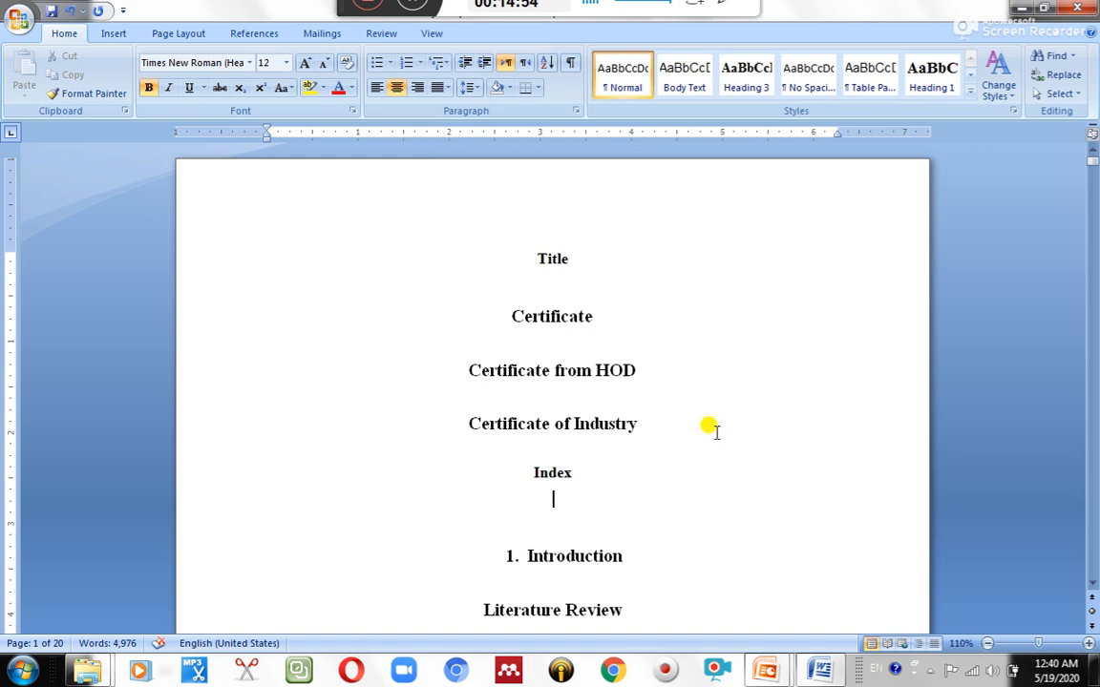
{"action": "left_click", "coordinate": [246, 35]}
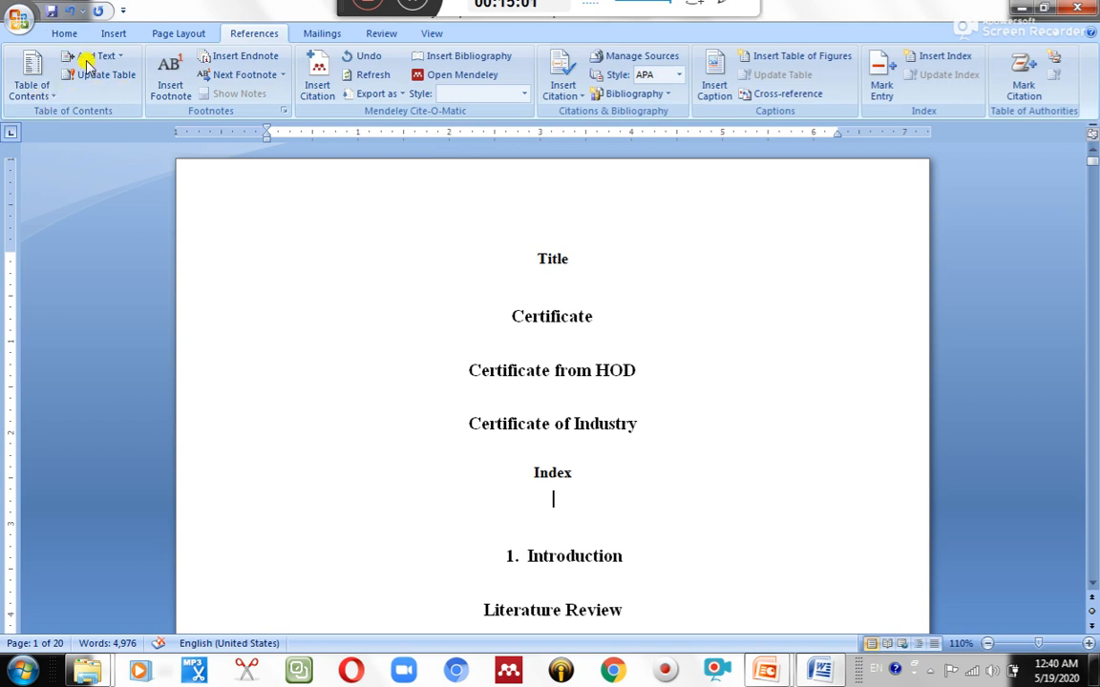
{"action": "left_click", "coordinate": [33, 93]}
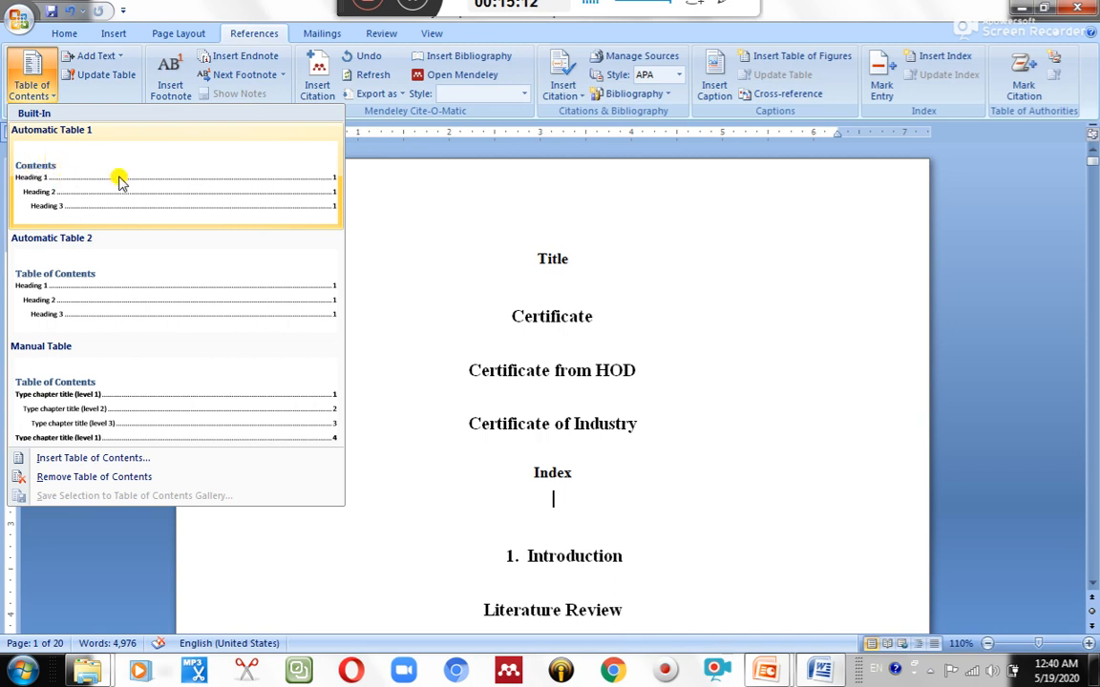
{"action": "left_click", "coordinate": [61, 180]}
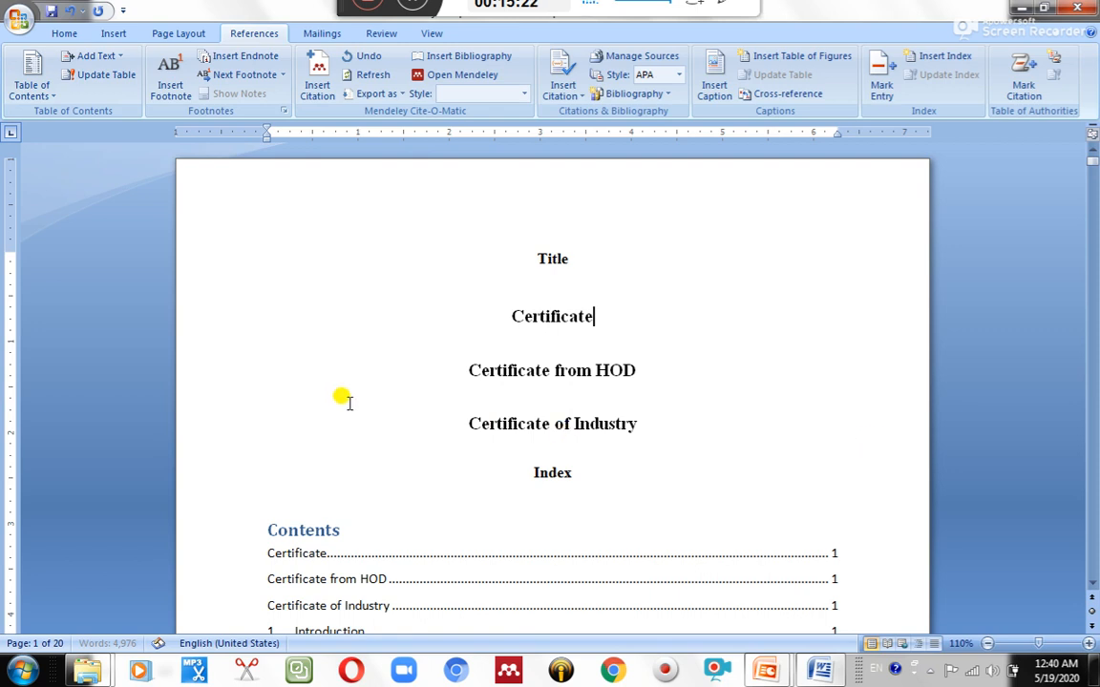
Examine the heading entries and page numbers in the table of contents under "Index".
{"action": "scroll", "coordinate": [348, 401], "scroll_direction": "down", "scroll_amount": 12}
{"action": "left_click", "coordinate": [541, 443]}
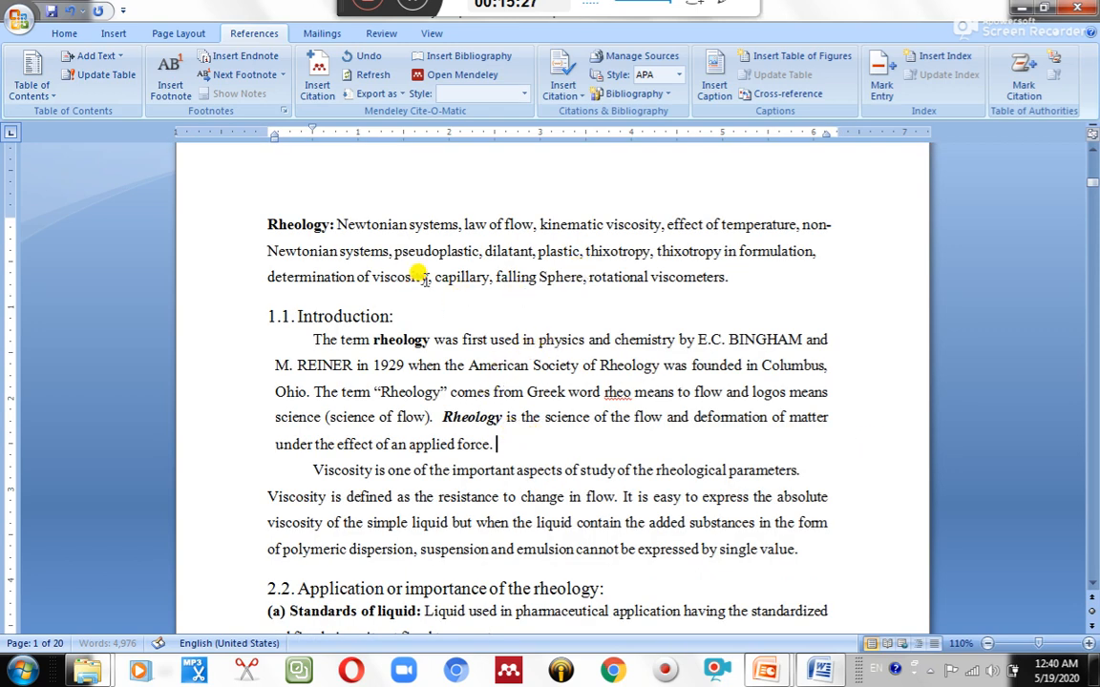
{"action": "scroll", "coordinate": [437, 279], "scroll_direction": "up", "scroll_amount": 12}
{"action": "left_click", "coordinate": [496, 283]}
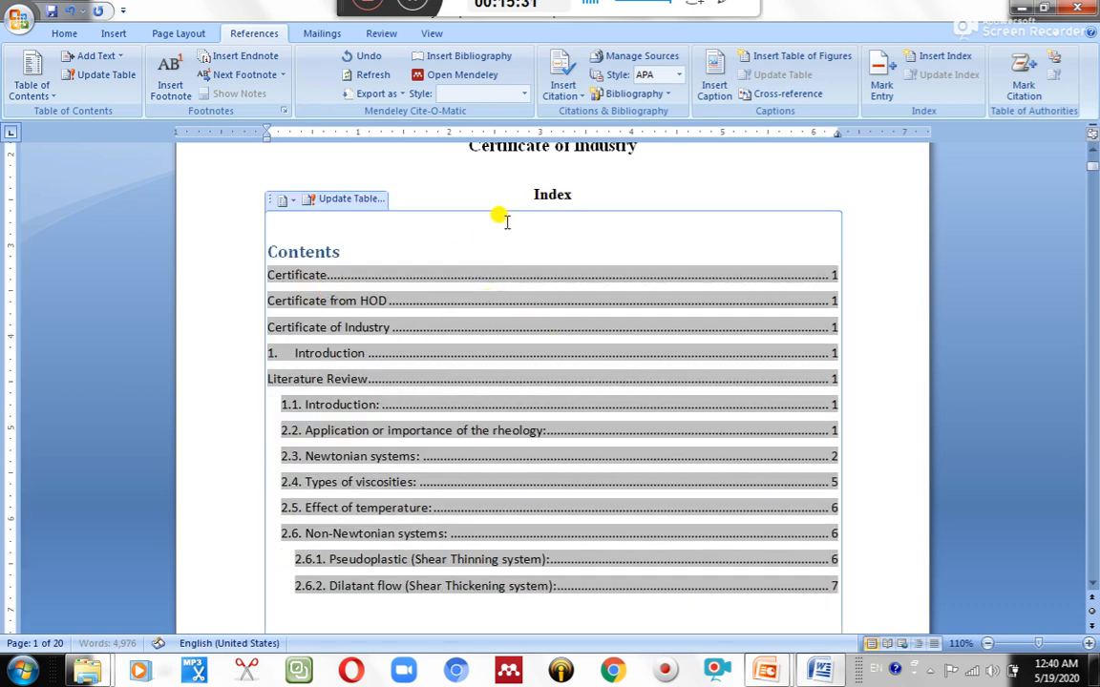
{"action": "scroll", "coordinate": [310, 260], "scroll_direction": "down", "scroll_amount": 1}
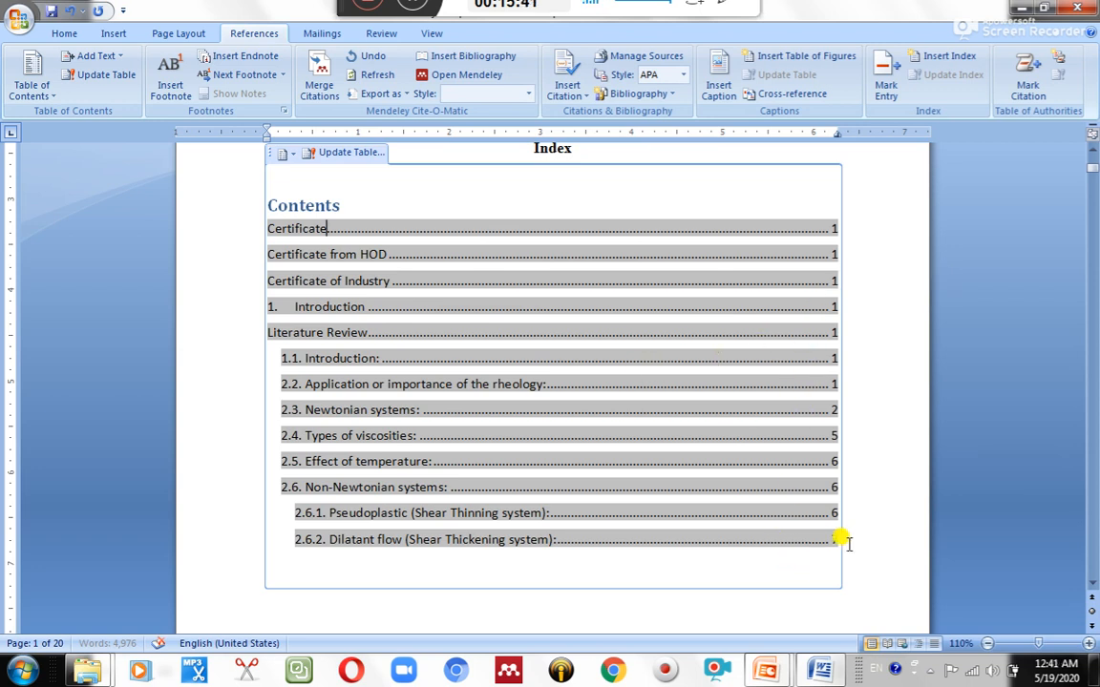
{"action": "scroll", "coordinate": [879, 494], "scroll_direction": "up", "scroll_amount": 2, "text": "ctrl"}
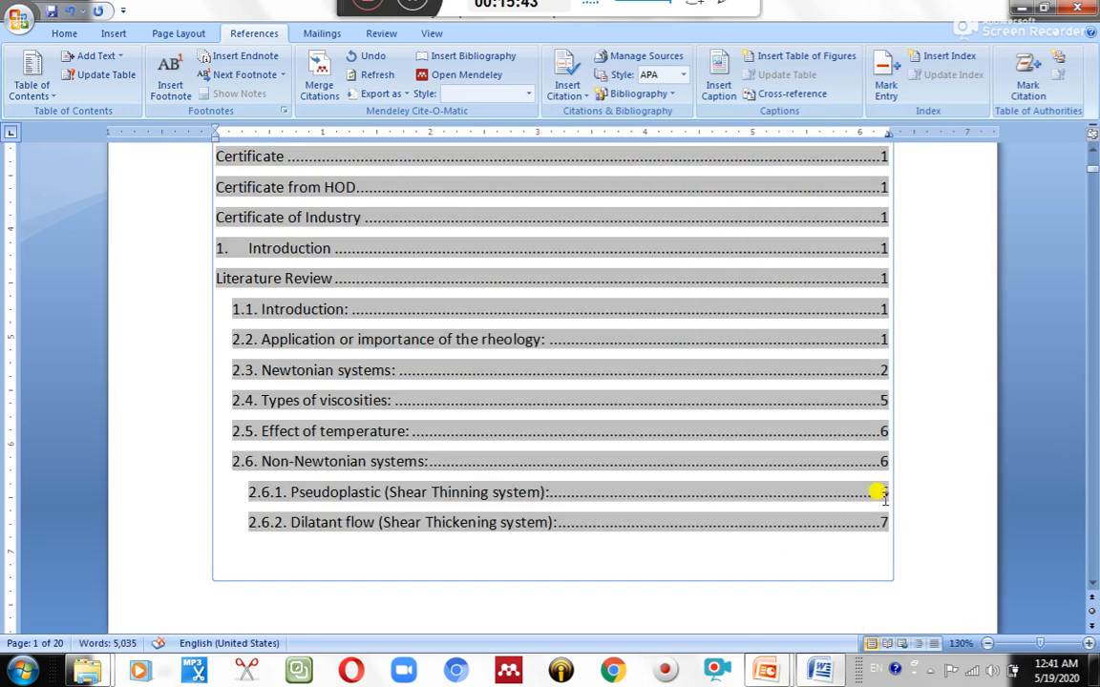
Review the table of contents from "Certificate" to "2.6.2. Dilatant flow" and the title lines above it on the first page.
{"action": "scroll", "coordinate": [876, 494], "scroll_direction": "up", "scroll_amount": 2}
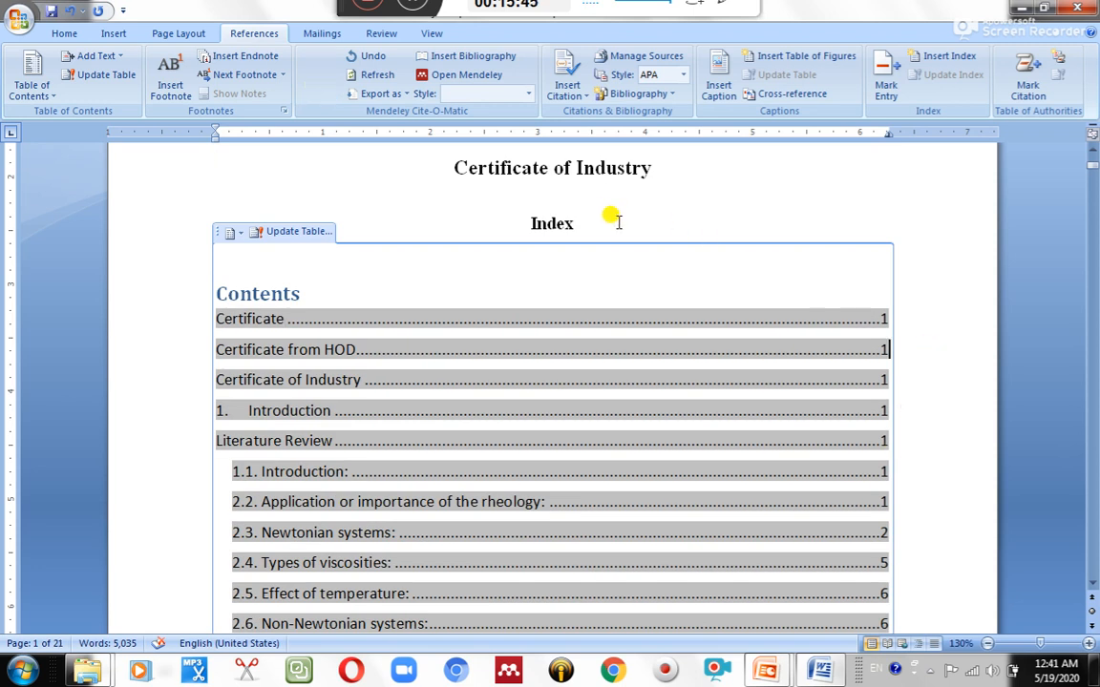
{"action": "left_click", "coordinate": [613, 172]}
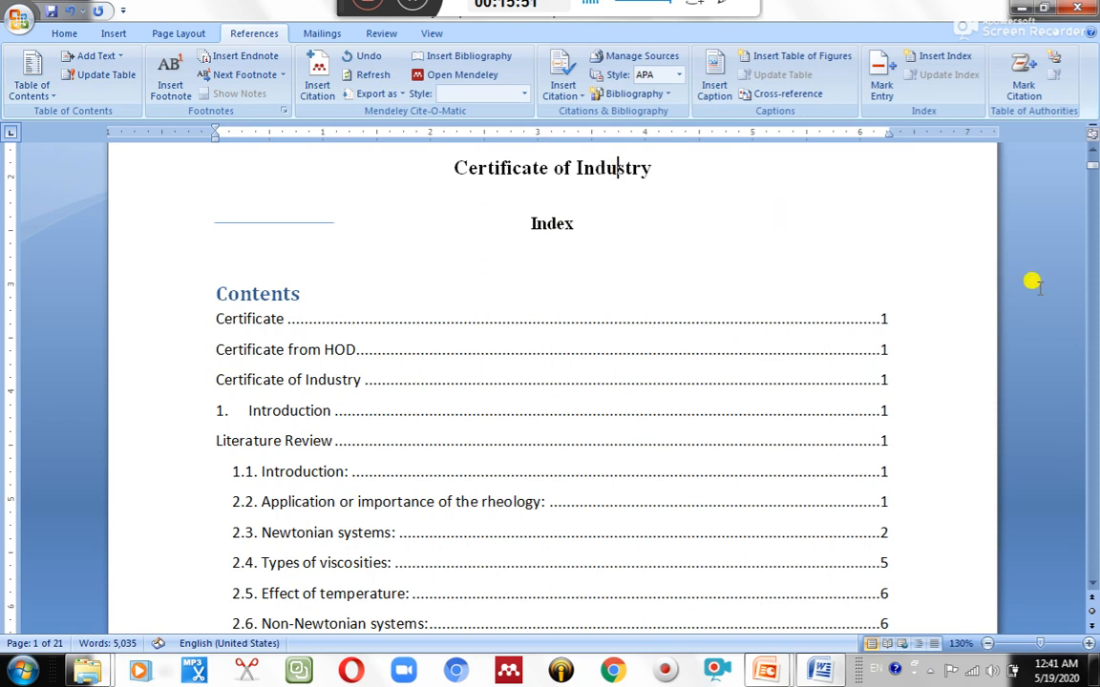
{"action": "scroll", "coordinate": [1086, 577], "scroll_direction": "down", "scroll_amount": 3}
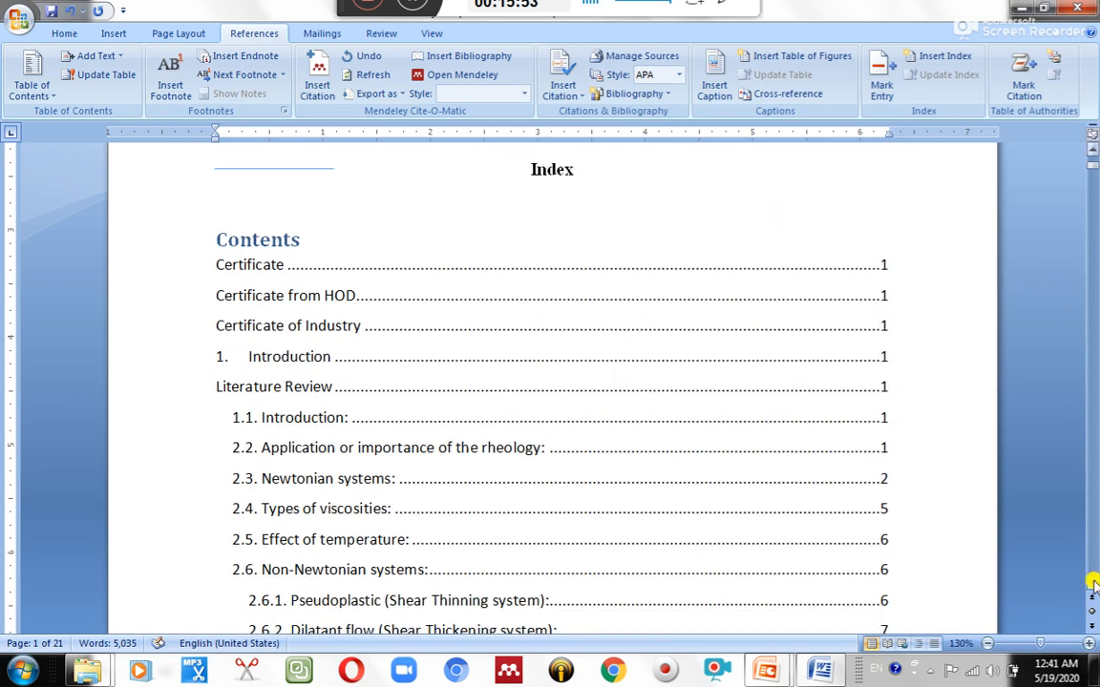
{"action": "scroll", "coordinate": [1091, 584], "scroll_direction": "down", "scroll_amount": 1}
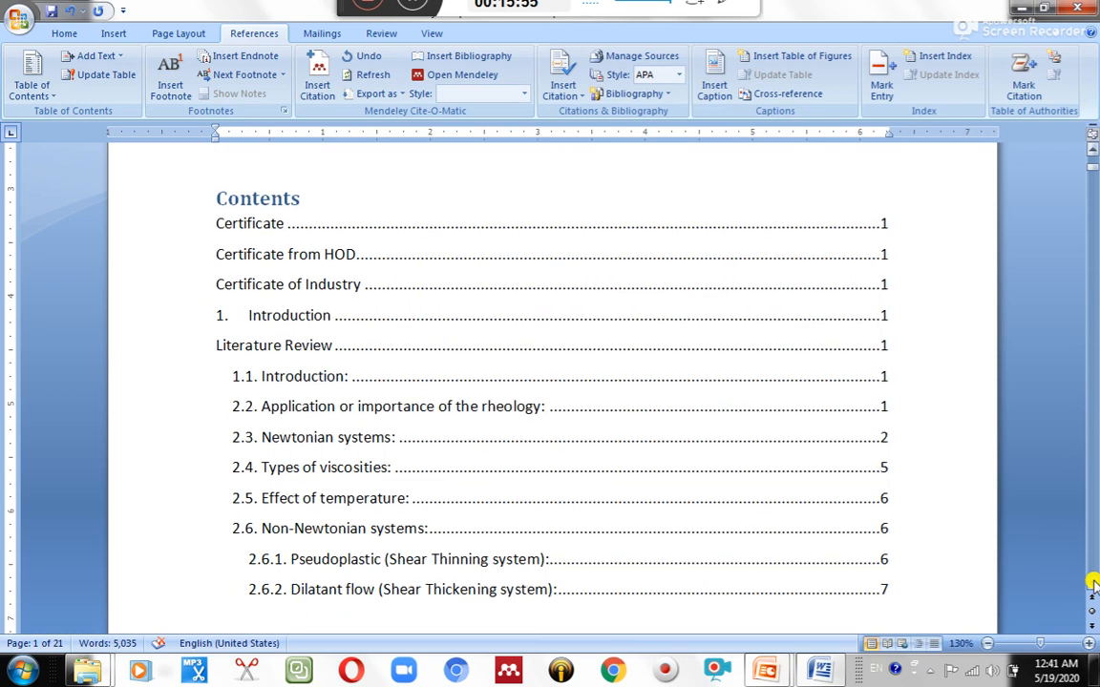
{"action": "left_click", "coordinate": [492, 399]}
{"action": "scroll", "coordinate": [1091, 152], "scroll_direction": "up", "scroll_amount": 5}
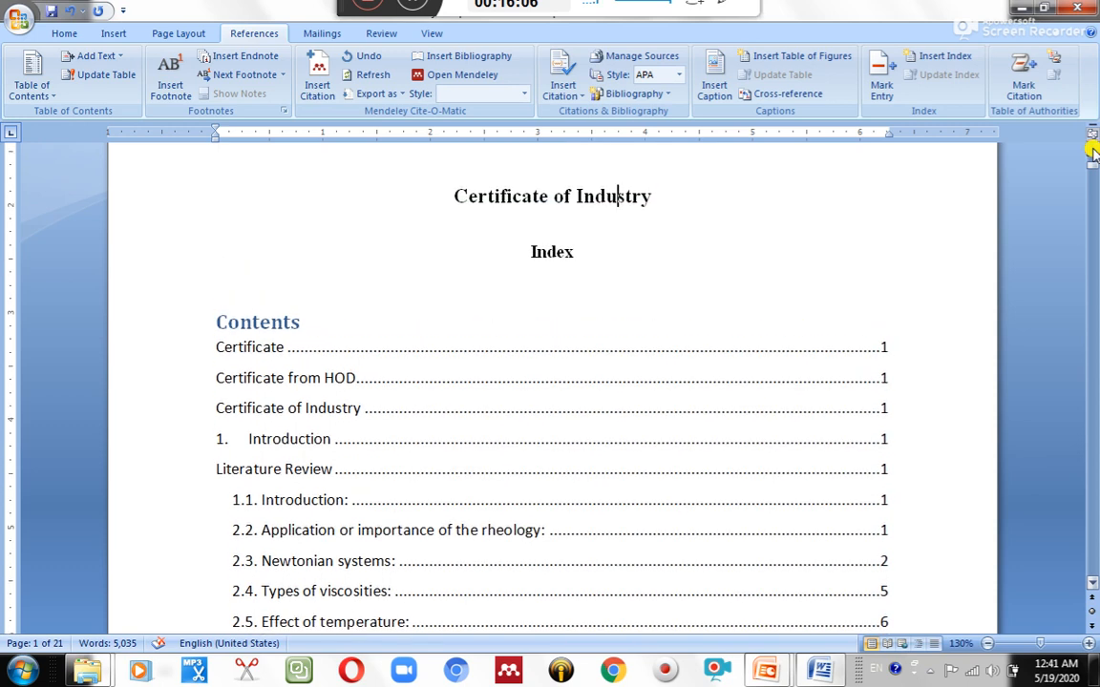
{"action": "scroll", "coordinate": [1091, 151], "scroll_direction": "up", "scroll_amount": 5}
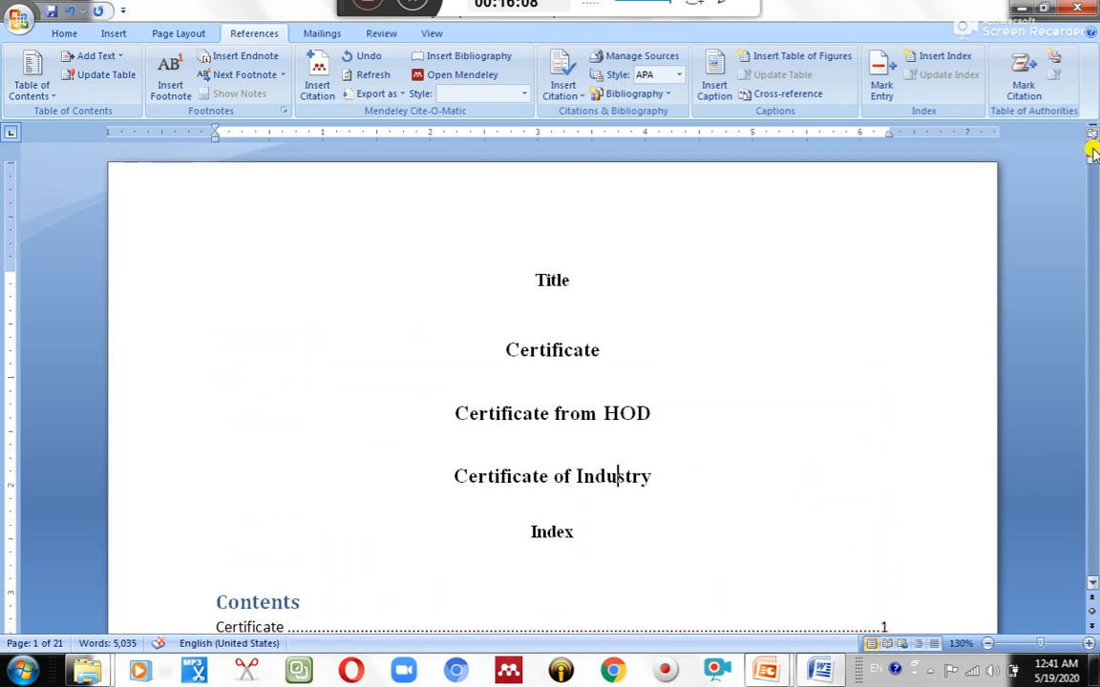
{"action": "left_click", "coordinate": [573, 278]}
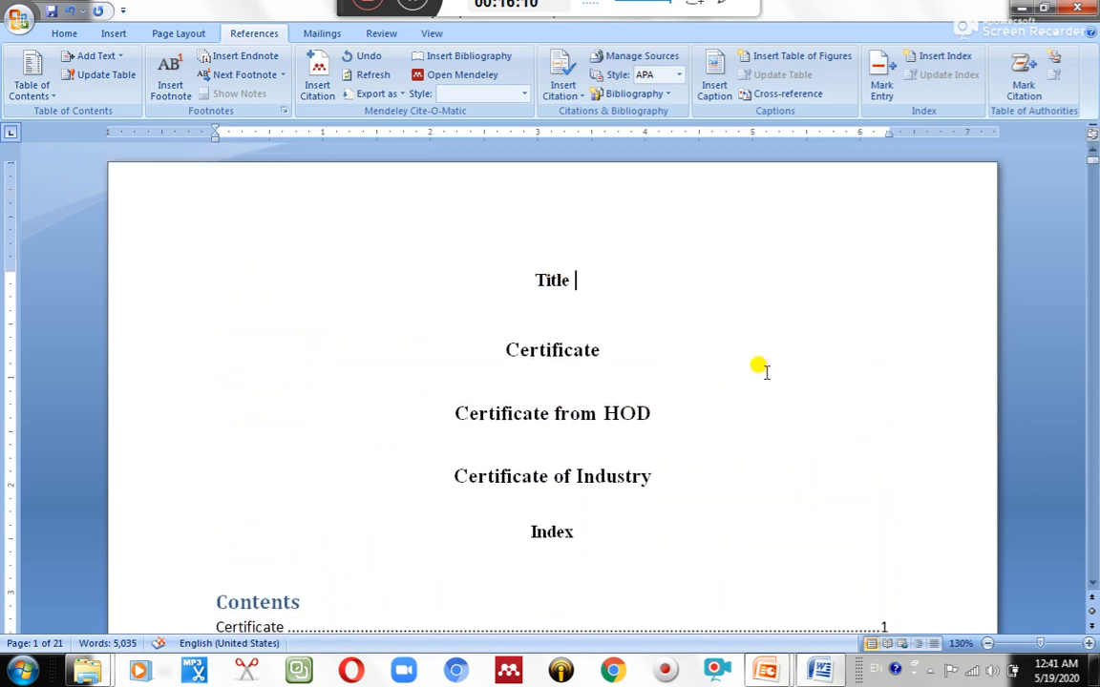
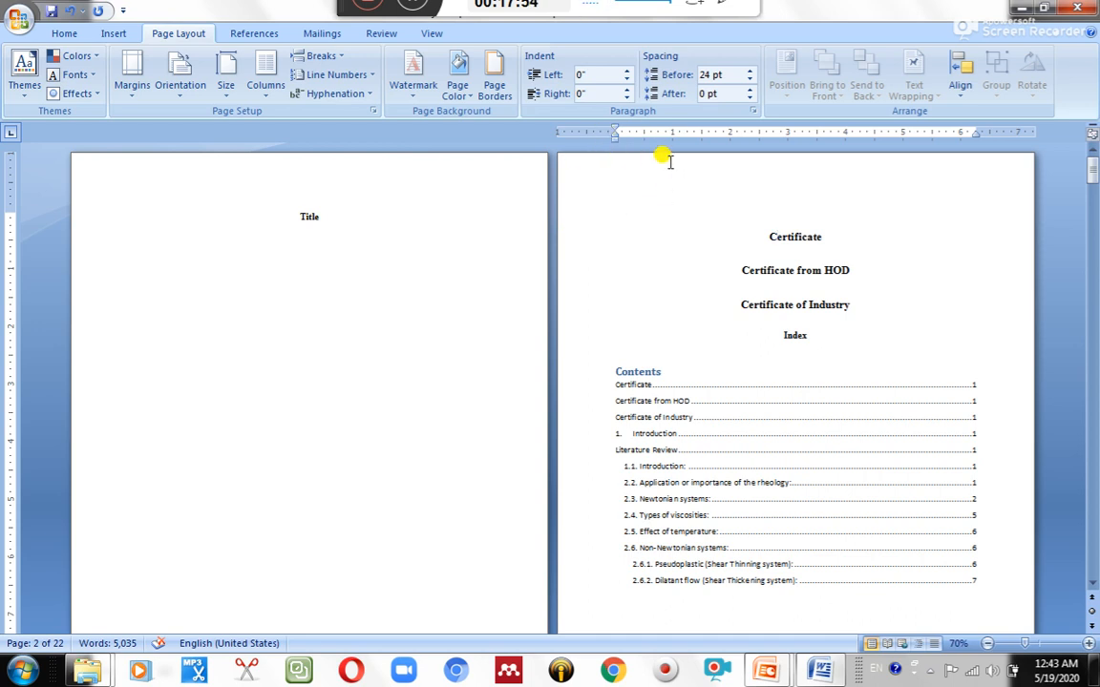
{"action": "left_click", "coordinate": [676, 172]}
{"action": "double_click", "coordinate": [671, 166]}
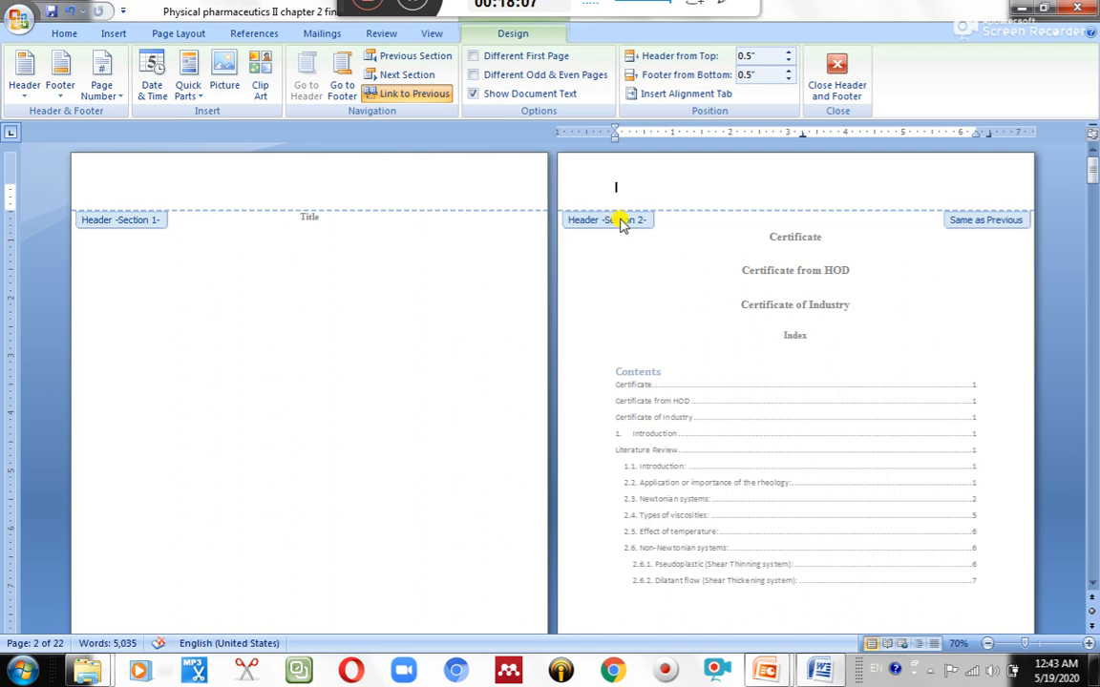
{"action": "left_click", "coordinate": [837, 90]}
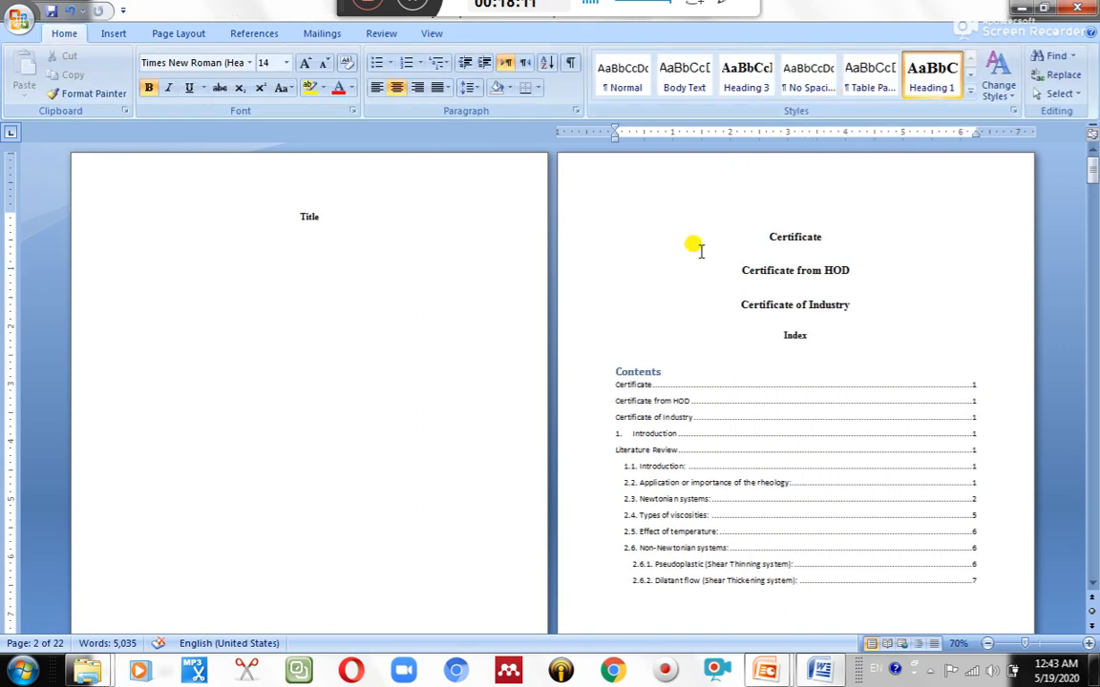
Unlink the section 2 header and footer from the previous section, and leave header and footer editing.
{"action": "double_click", "coordinate": [668, 170]}
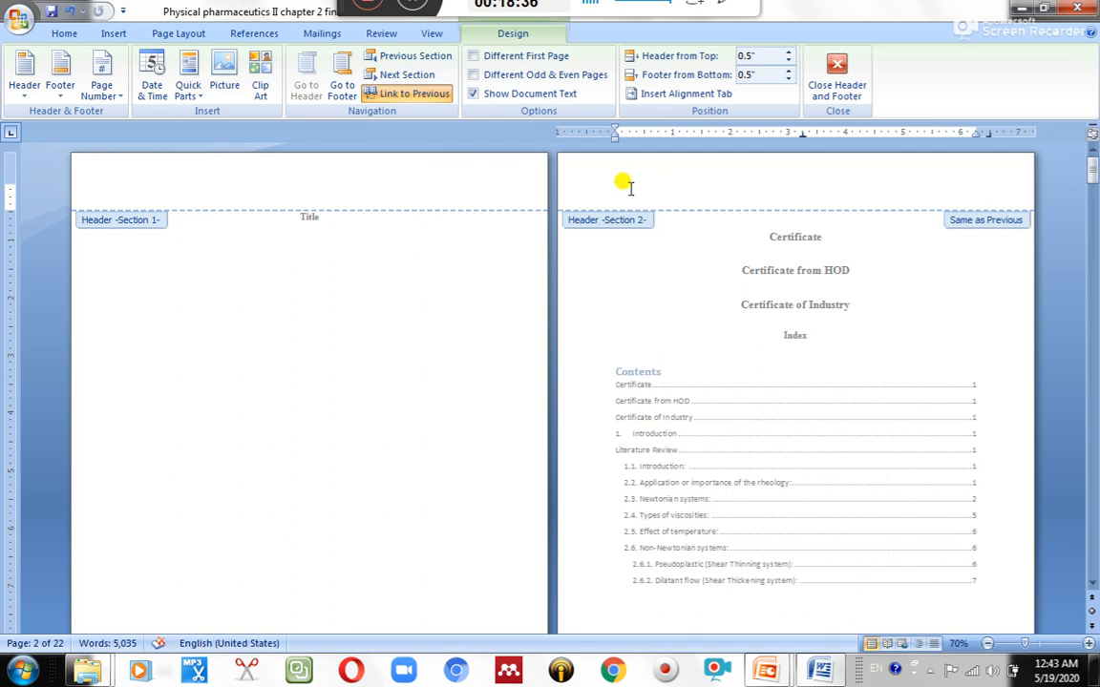
{"action": "left_click", "coordinate": [402, 97]}
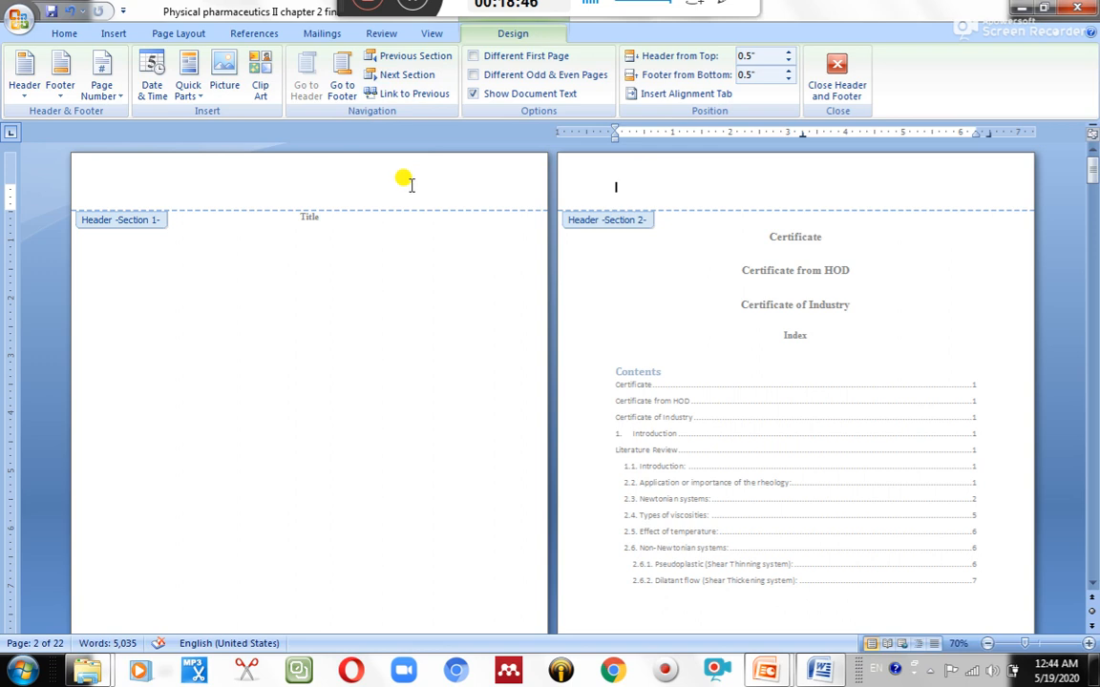
{"action": "scroll", "coordinate": [411, 184], "scroll_direction": "down", "scroll_amount": 5}
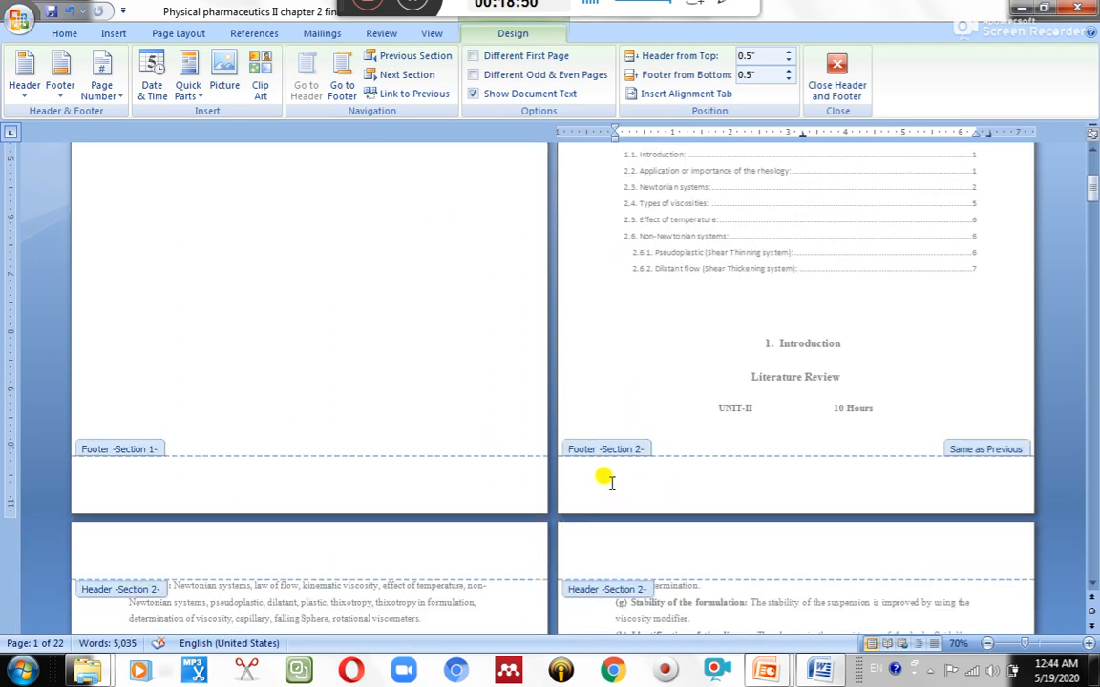
{"action": "left_click", "coordinate": [605, 478]}
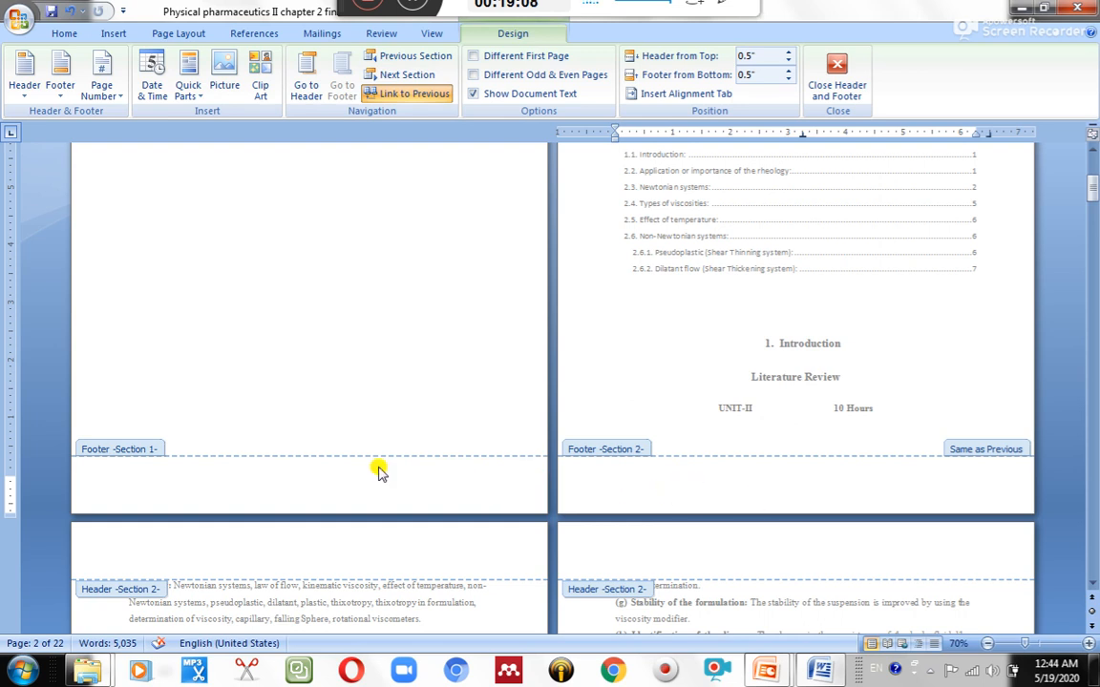
{"action": "left_click", "coordinate": [420, 93]}
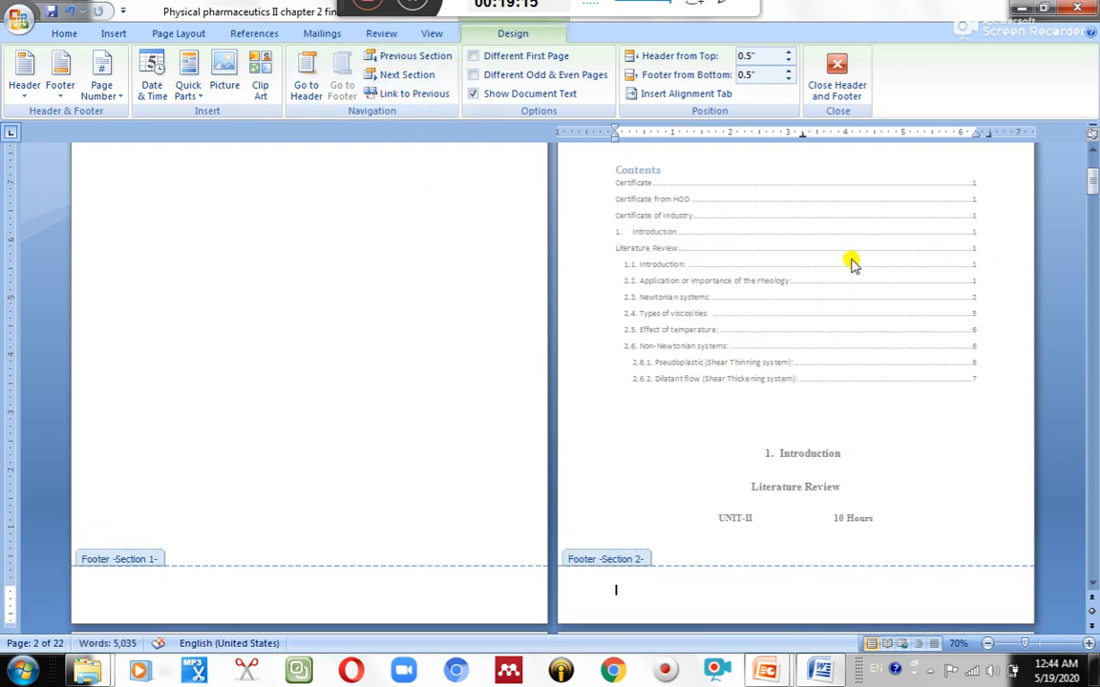
{"action": "scroll", "coordinate": [798, 214], "scroll_direction": "up", "scroll_amount": 3}
{"action": "left_click", "coordinate": [837, 87]}
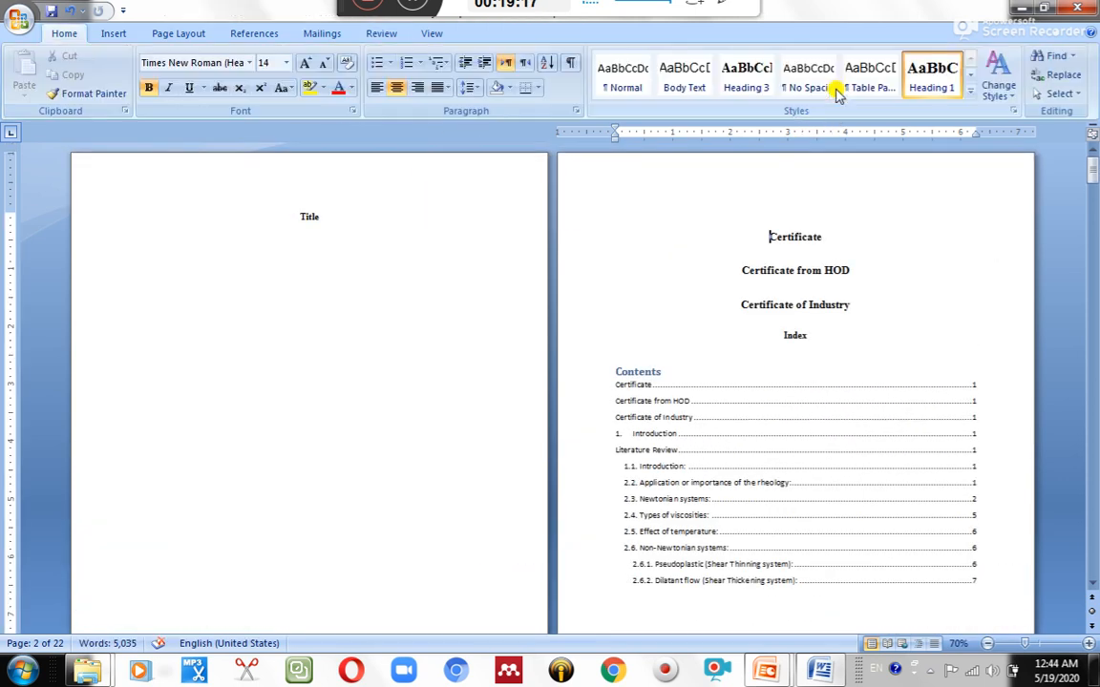
Add a 3 pt thick-and-thin Box page border to the title page, applied to this section only.
{"action": "left_click", "coordinate": [300, 219]}
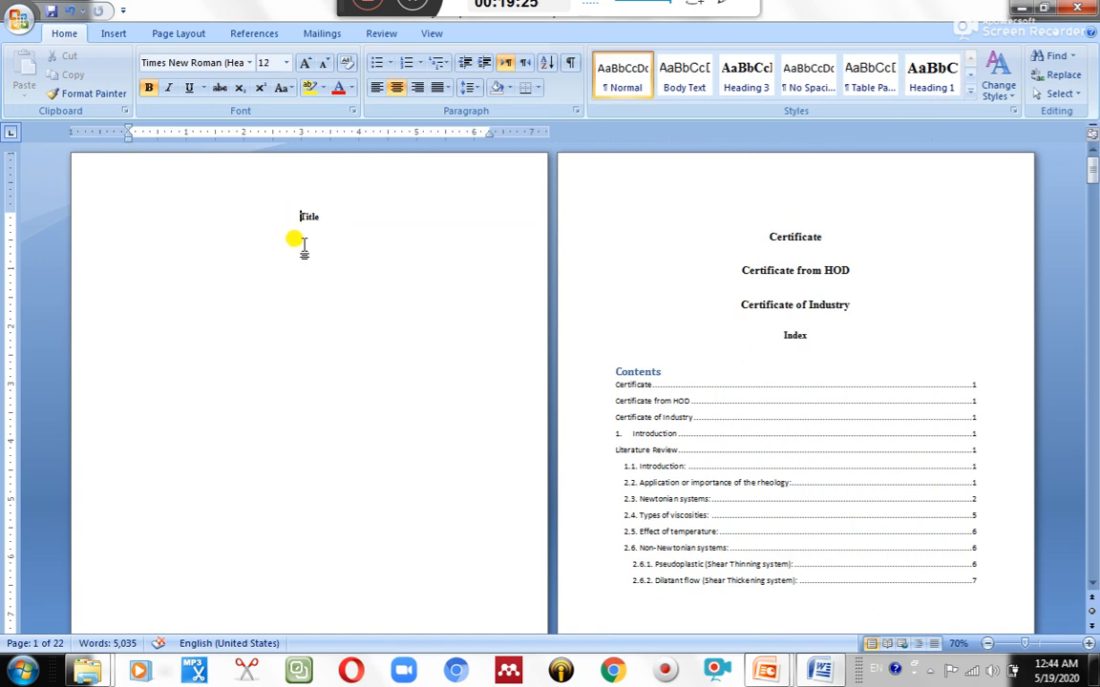
{"action": "left_click", "coordinate": [179, 33]}
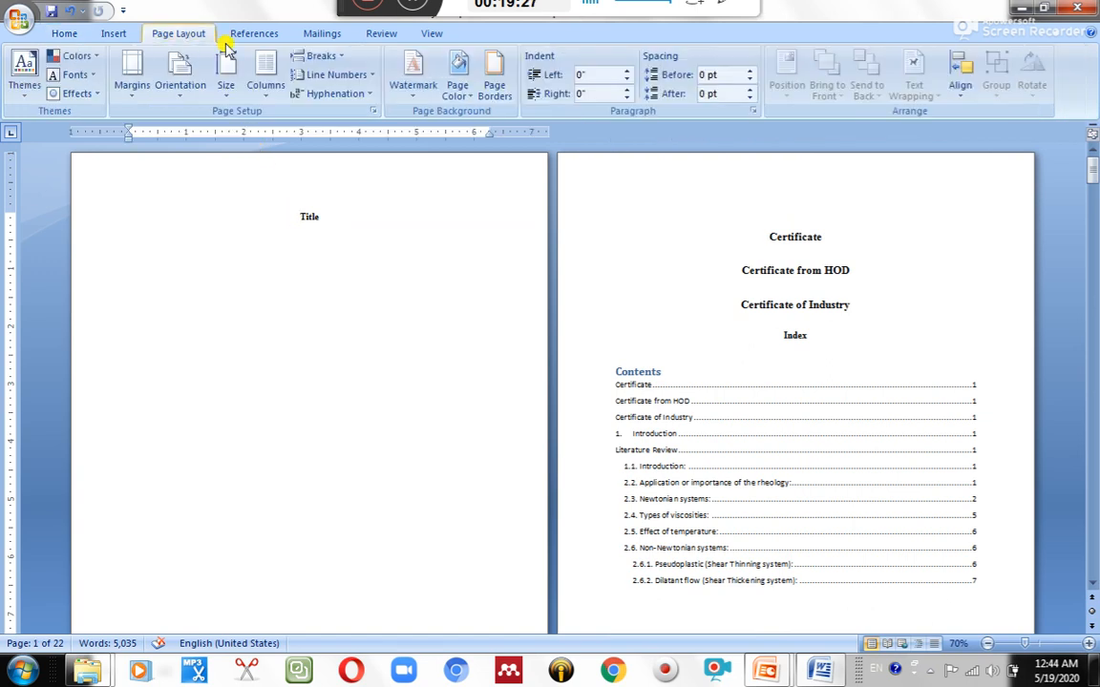
{"action": "left_click", "coordinate": [491, 91]}
{"action": "left_click", "coordinate": [542, 315]}
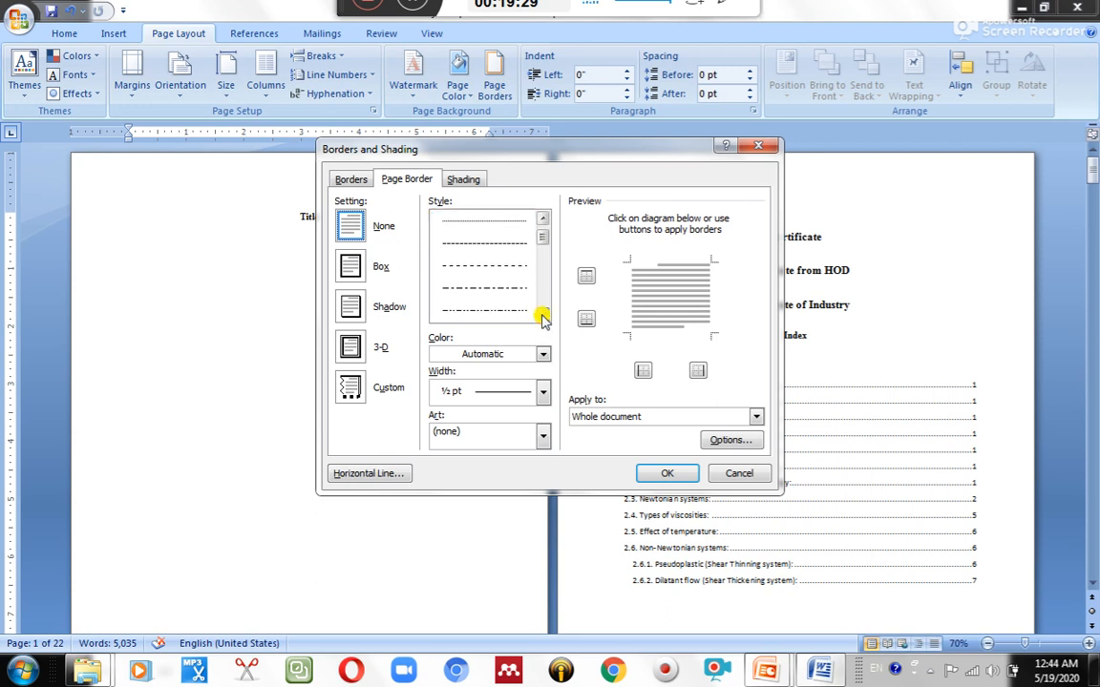
{"action": "left_click", "coordinate": [542, 315]}
{"action": "left_click", "coordinate": [542, 315]}
{"action": "left_click", "coordinate": [487, 310]}
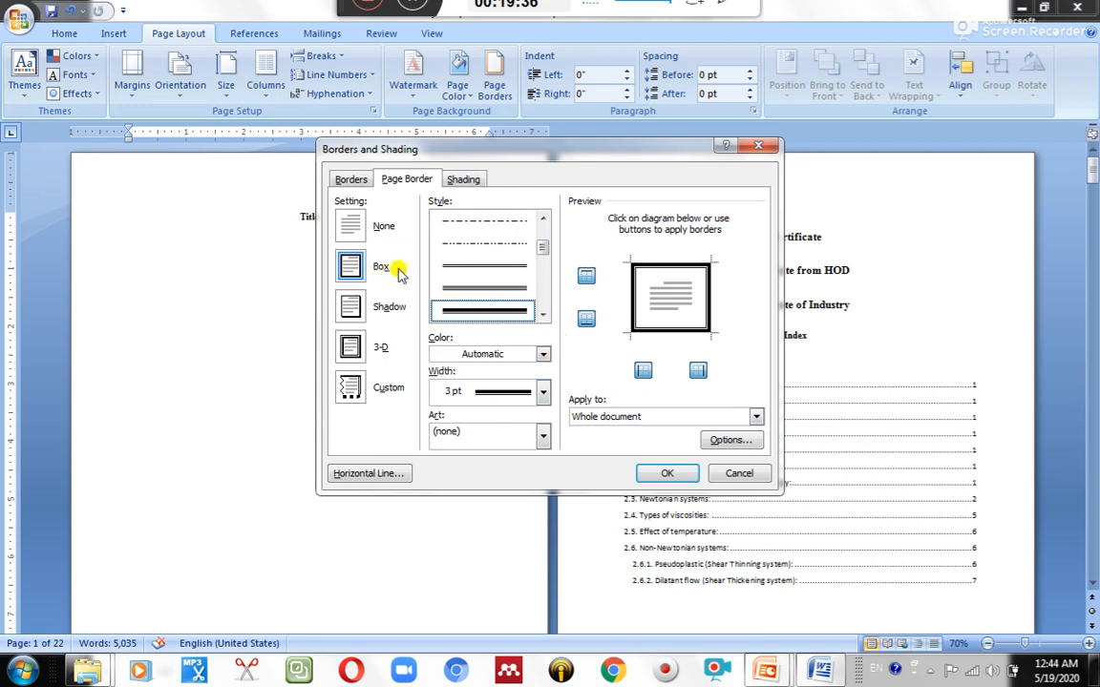
{"action": "left_click", "coordinate": [607, 421]}
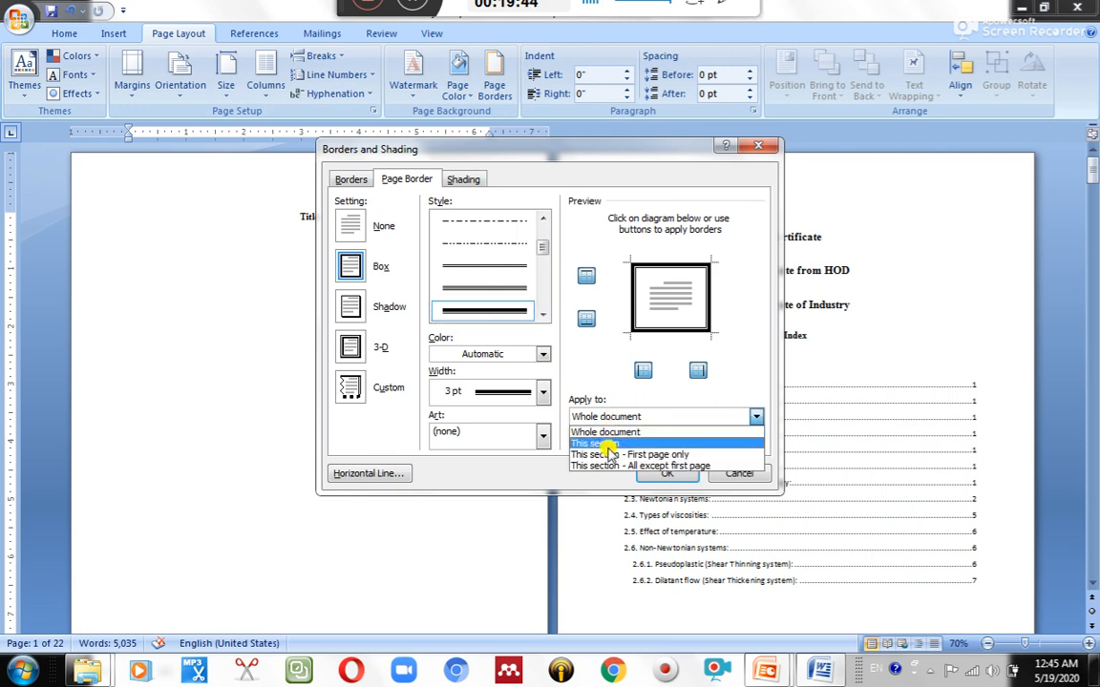
{"action": "left_click", "coordinate": [609, 446]}
{"action": "left_click", "coordinate": [654, 471]}
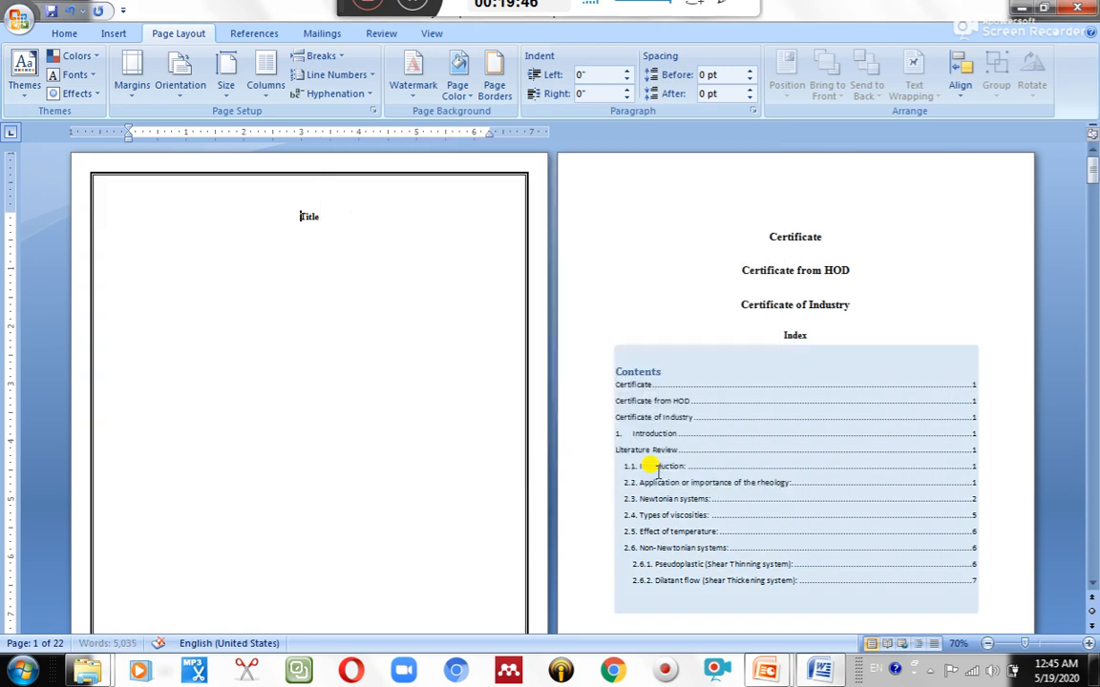
{"action": "left_click", "coordinate": [382, 406]}
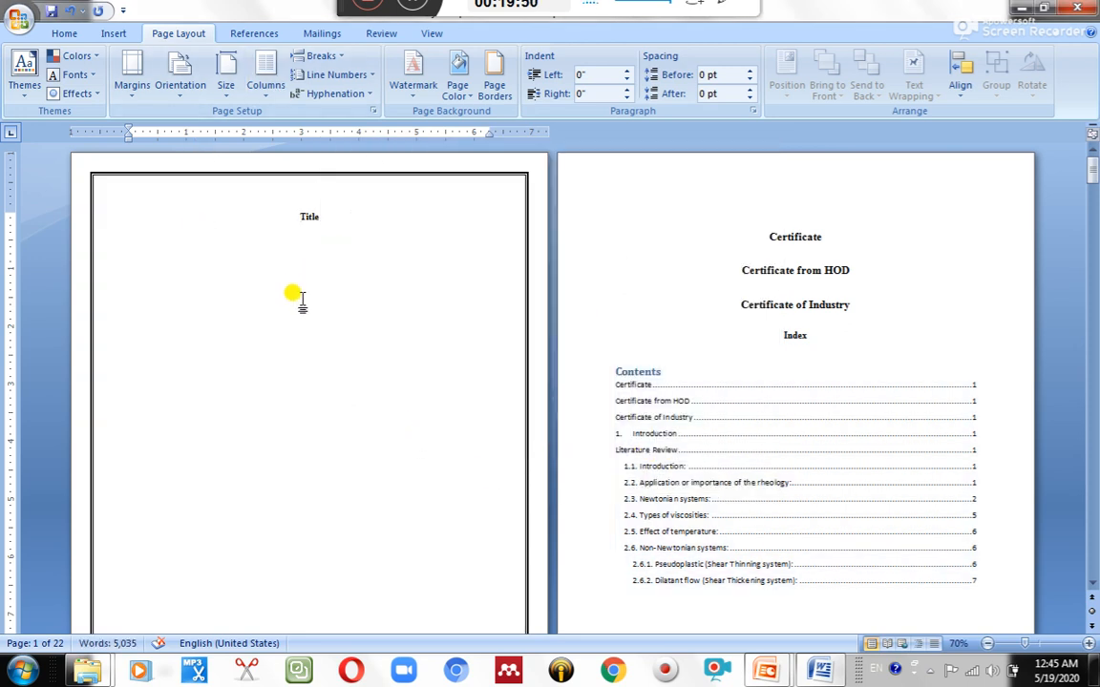
Insert a Next Page section break after "Certificate of Industry" and delete the empty line above "Index" on the new page.
{"action": "left_click", "coordinate": [768, 237]}
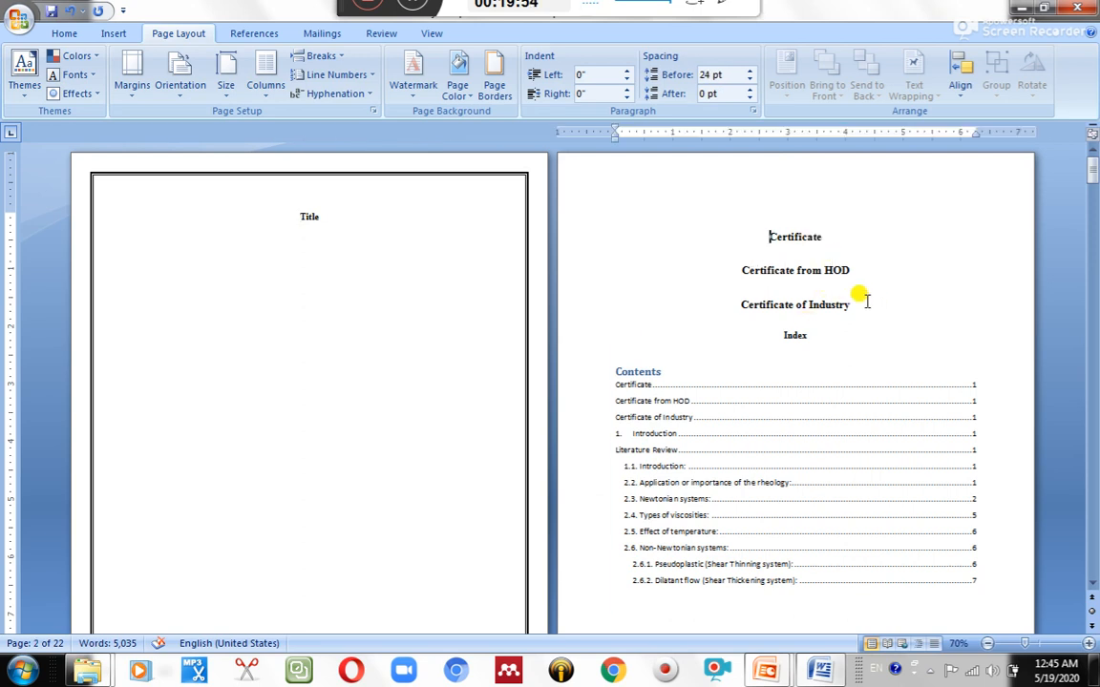
{"action": "left_click", "coordinate": [781, 336]}
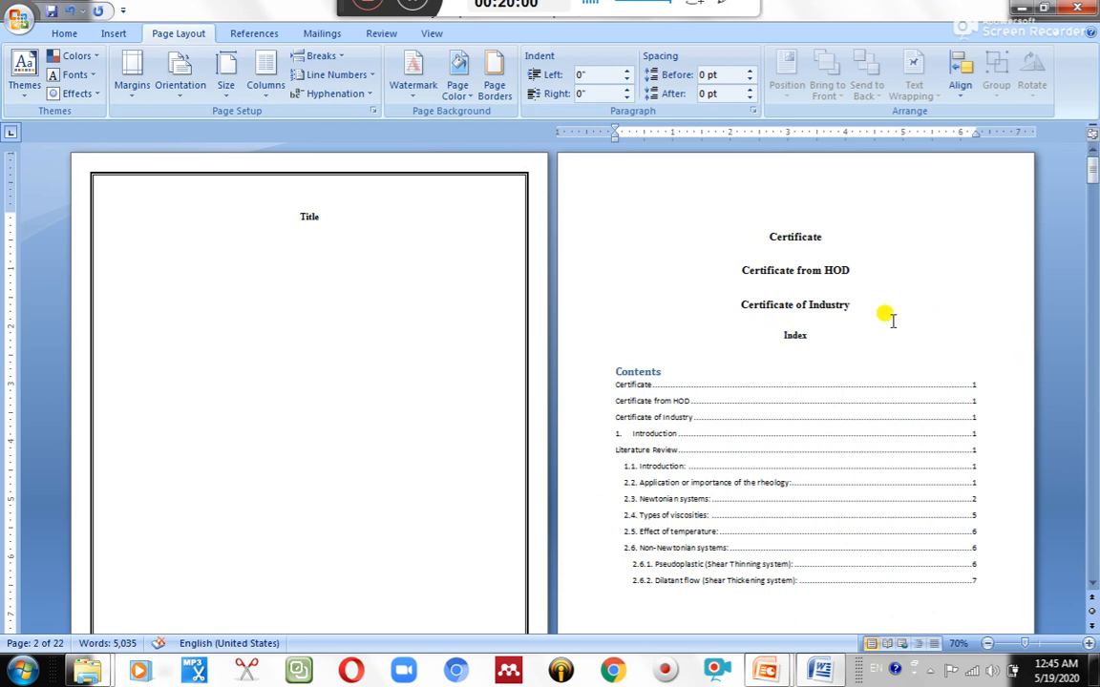
{"action": "left_click", "coordinate": [848, 304]}
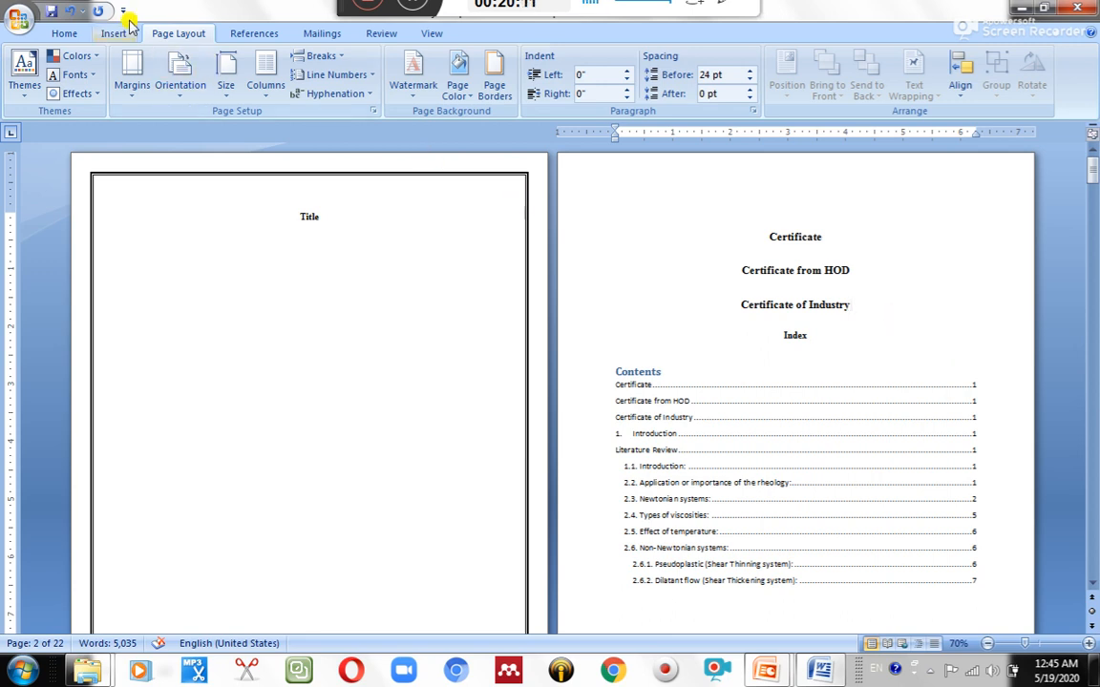
{"action": "left_click", "coordinate": [318, 55]}
{"action": "left_click", "coordinate": [380, 286]}
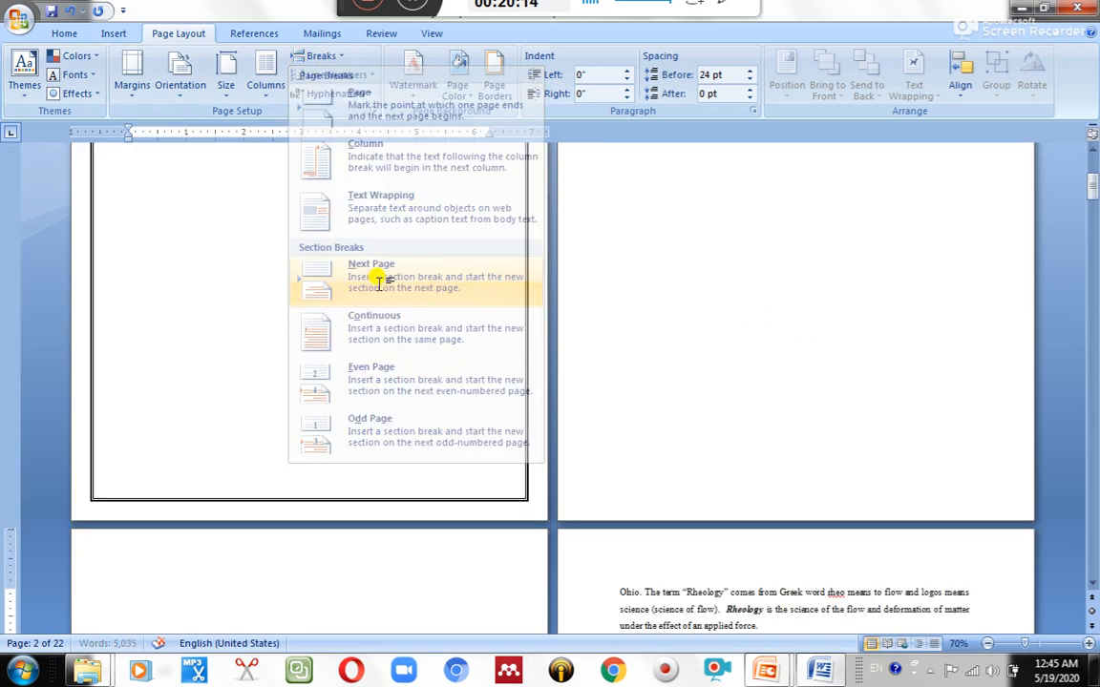
{"action": "scroll", "coordinate": [379, 281], "scroll_direction": "down", "scroll_amount": 1}
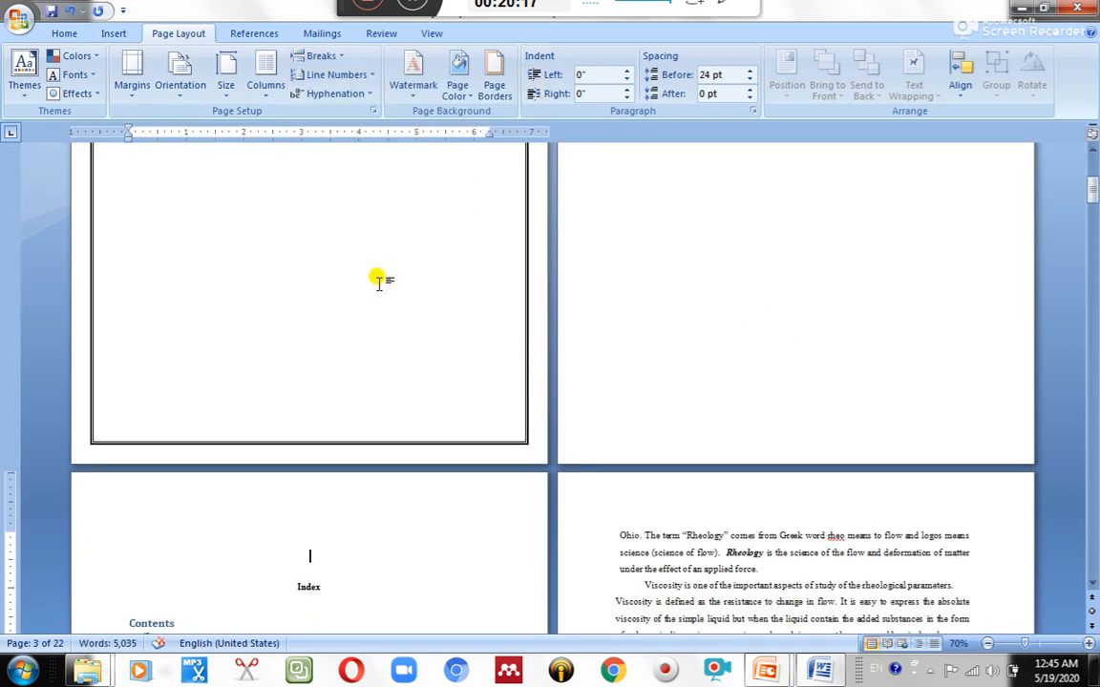
{"action": "key", "text": "Delete"}
{"action": "scroll", "coordinate": [546, 407], "scroll_direction": "up", "scroll_amount": 1}
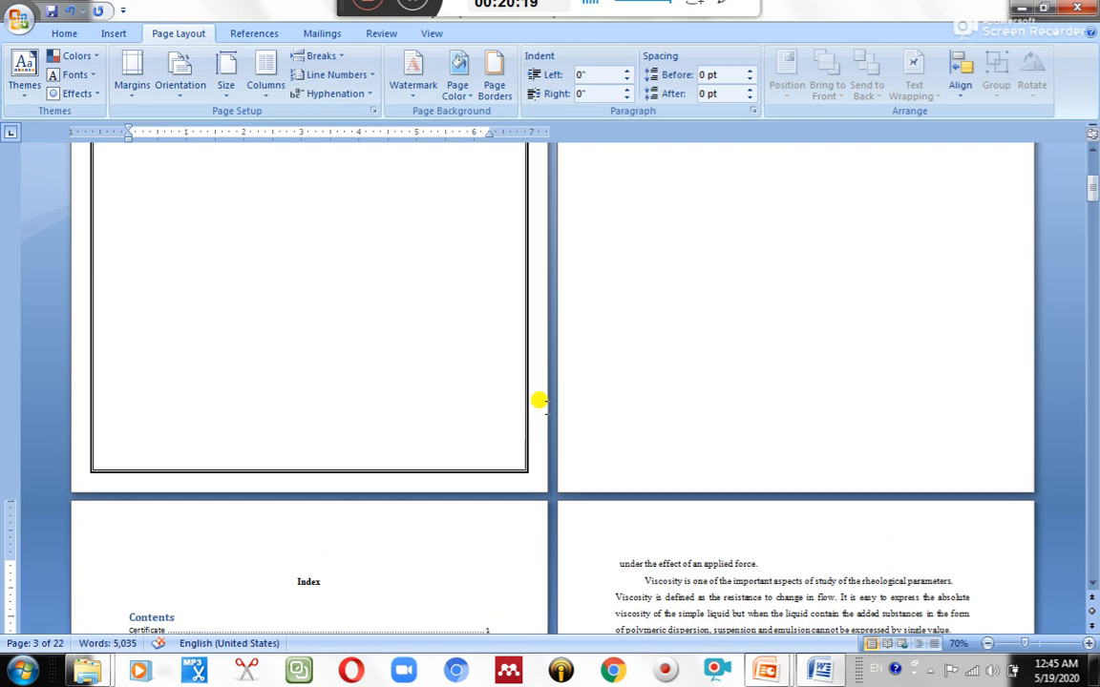
{"action": "scroll", "coordinate": [540, 401], "scroll_direction": "up", "scroll_amount": 3}
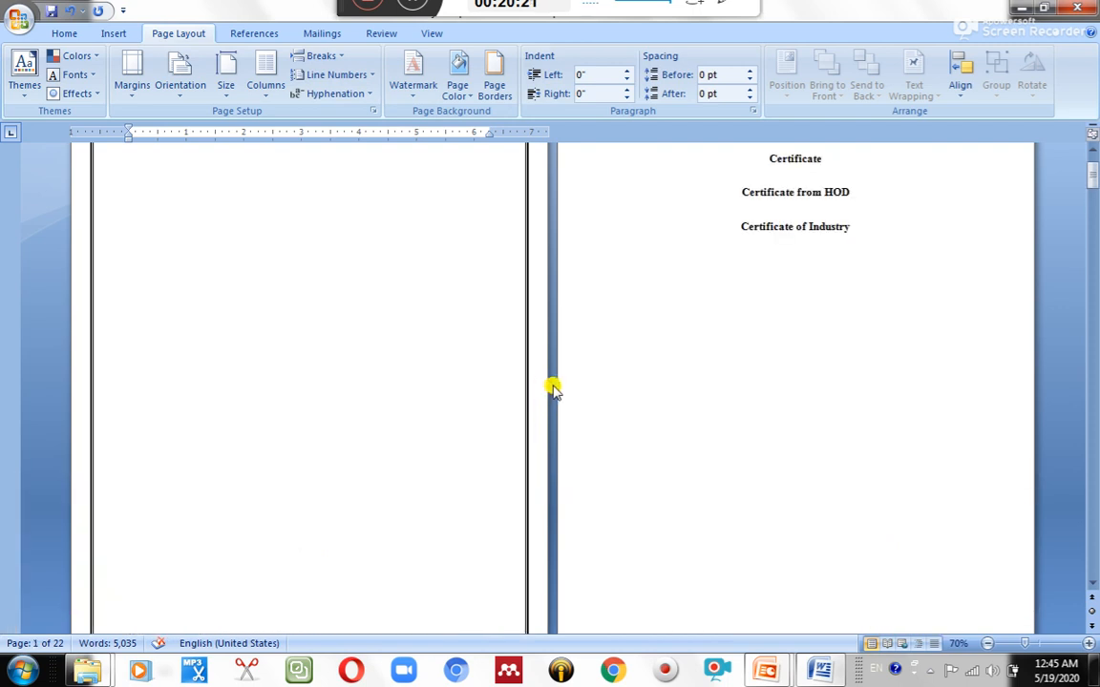
{"action": "scroll", "coordinate": [553, 390], "scroll_direction": "up", "scroll_amount": 2}
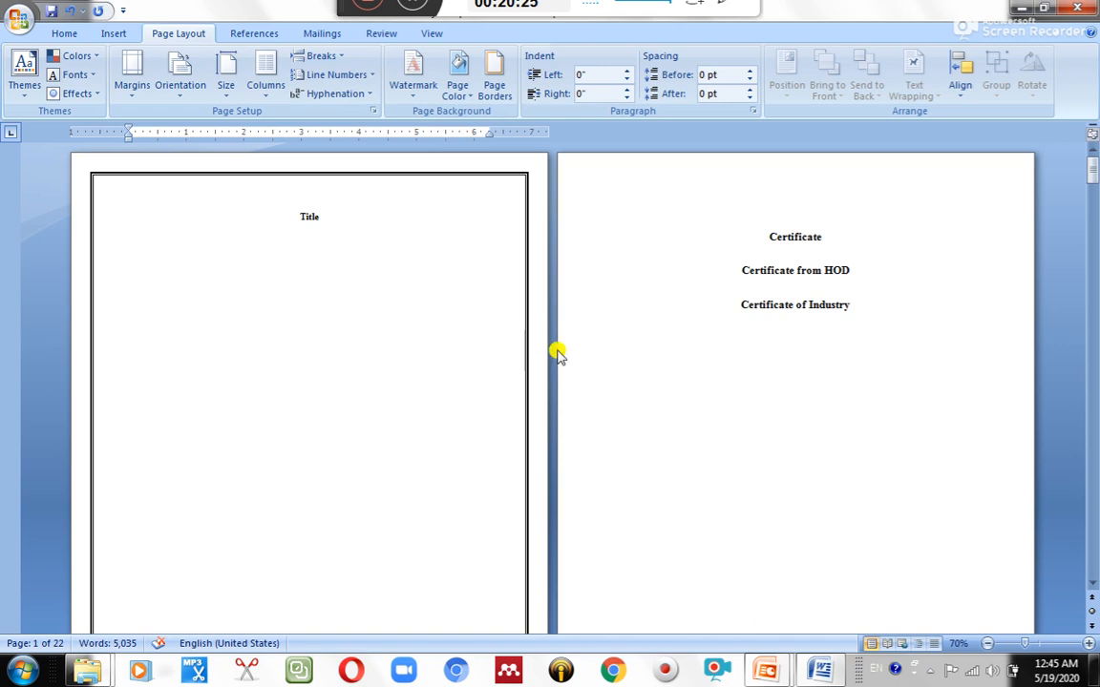
Open the header of the "Index" page and unlink the section 3 header from the previous section.
{"action": "scroll", "coordinate": [544, 361], "scroll_direction": "down", "scroll_amount": 10}
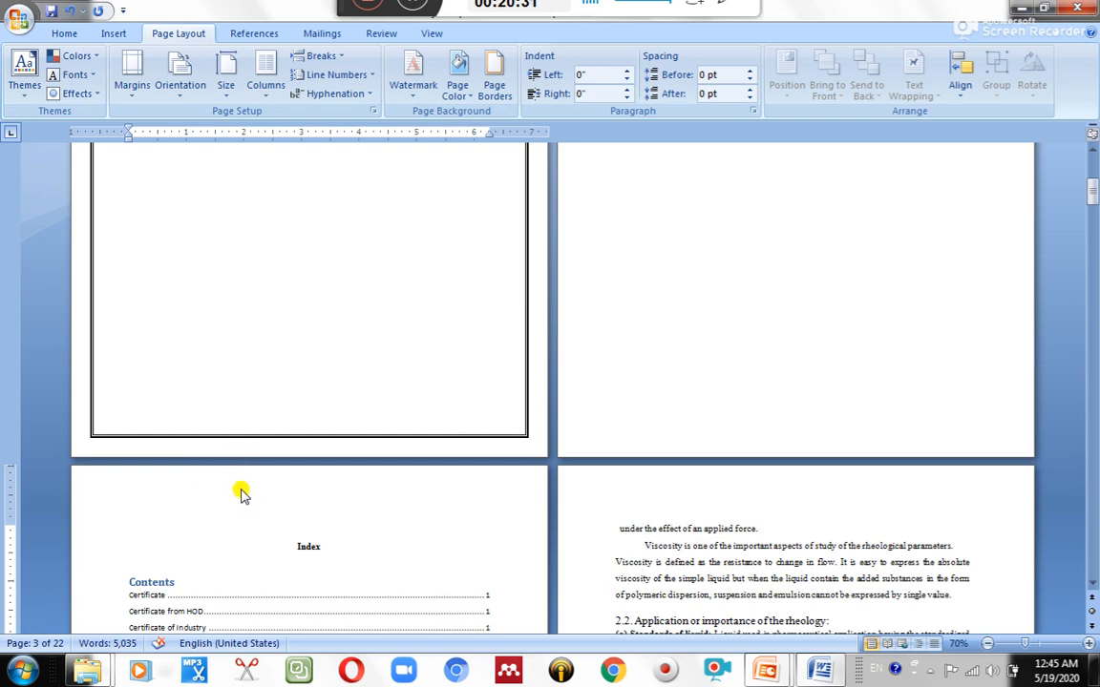
{"action": "double_click", "coordinate": [241, 492]}
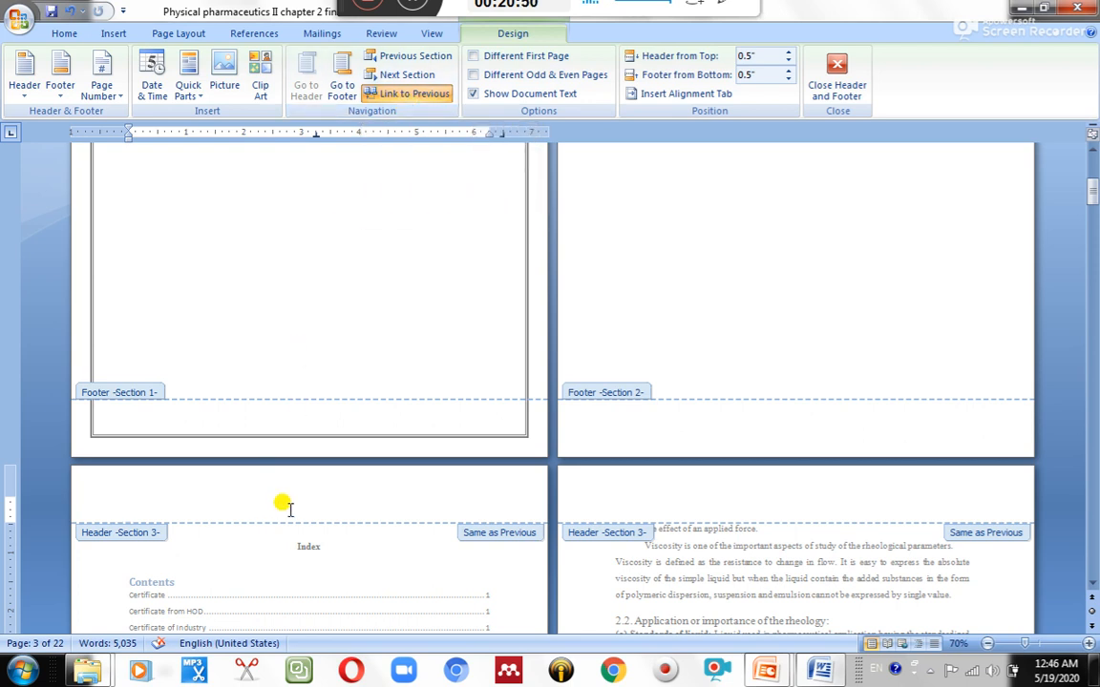
{"action": "scroll", "coordinate": [692, 442], "scroll_direction": "up", "scroll_amount": 7}
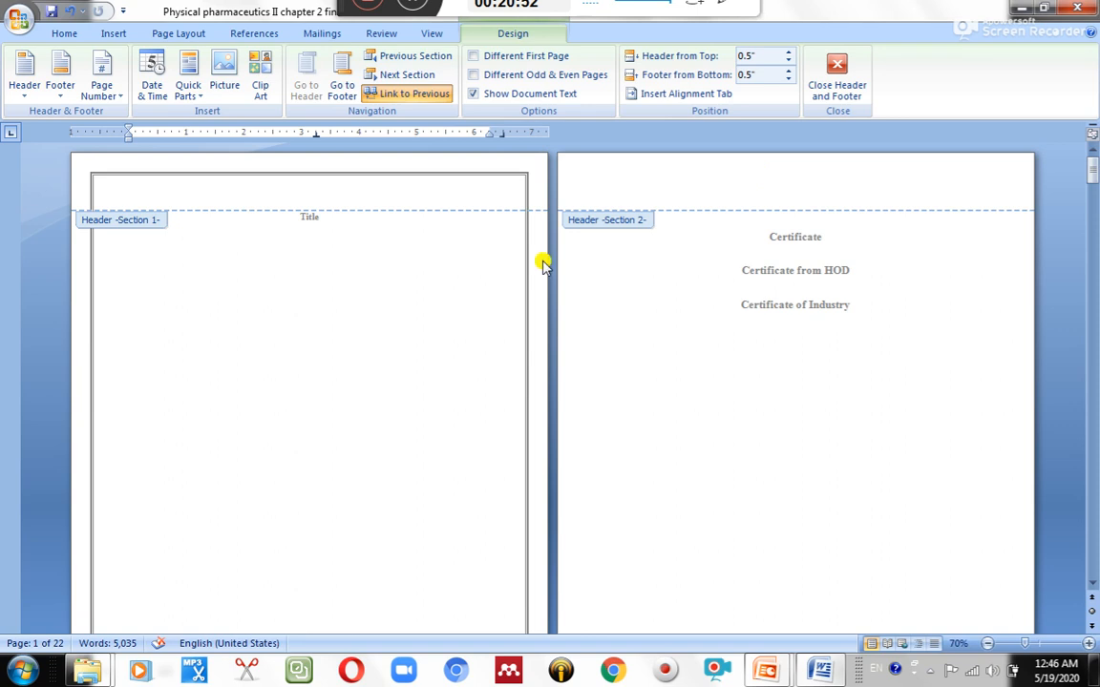
{"action": "scroll", "coordinate": [246, 478], "scroll_direction": "down", "scroll_amount": 5}
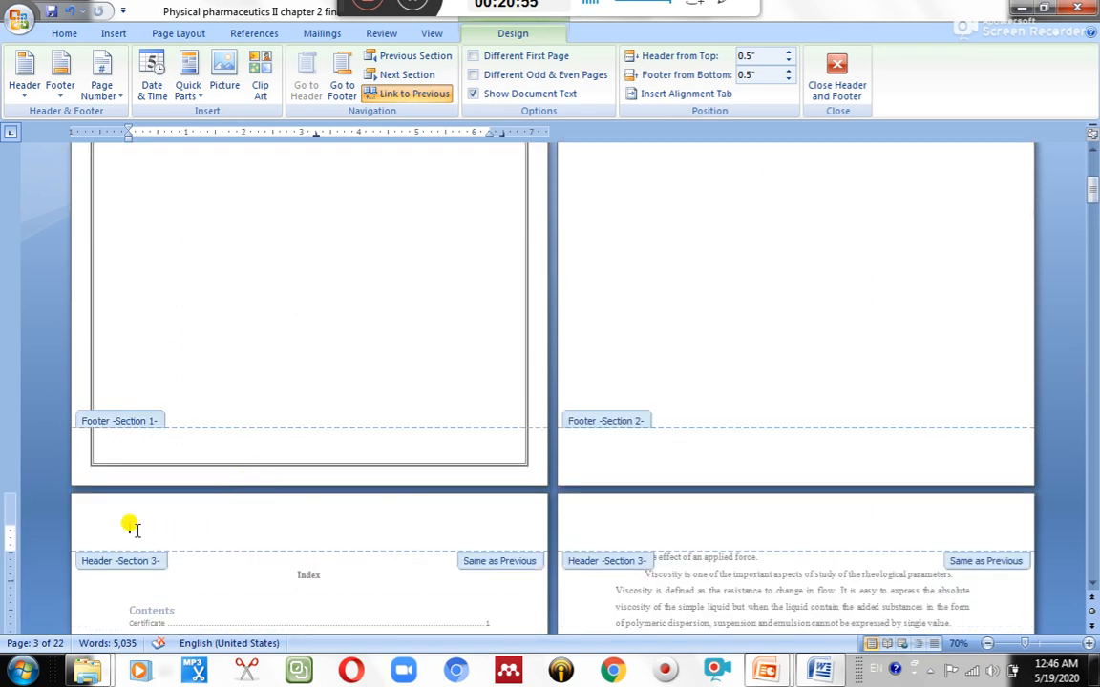
{"action": "left_click", "coordinate": [412, 92]}
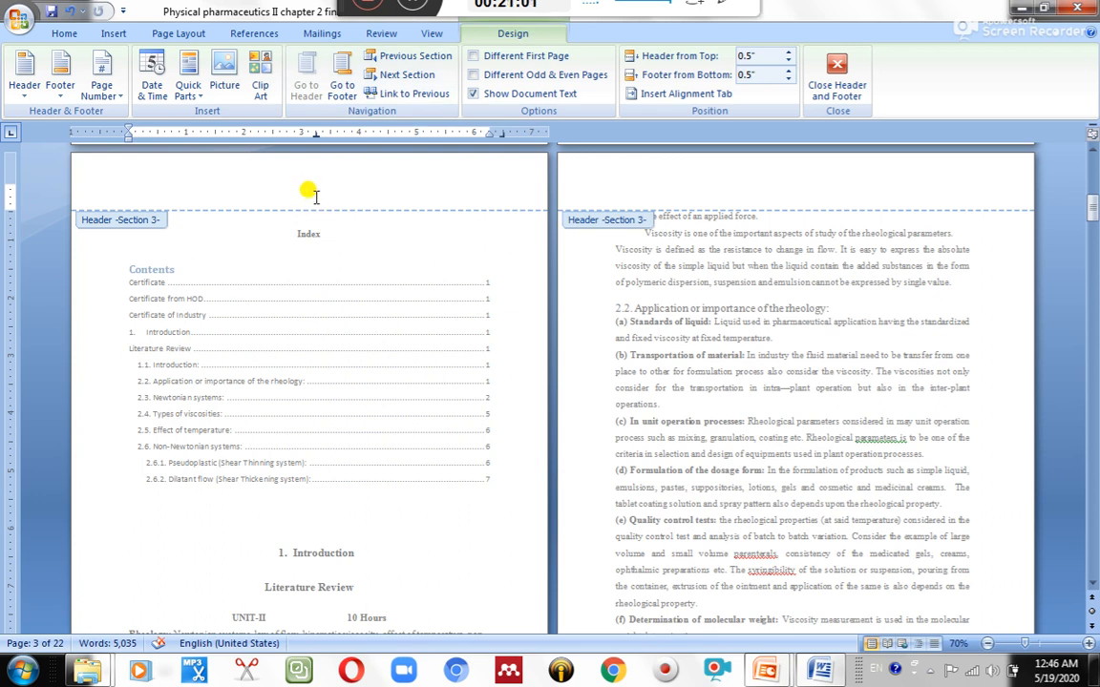
Unlink the section 3 footer from the previous section, and leave header and footer editing.
{"action": "scroll", "coordinate": [315, 195], "scroll_direction": "down", "scroll_amount": 4}
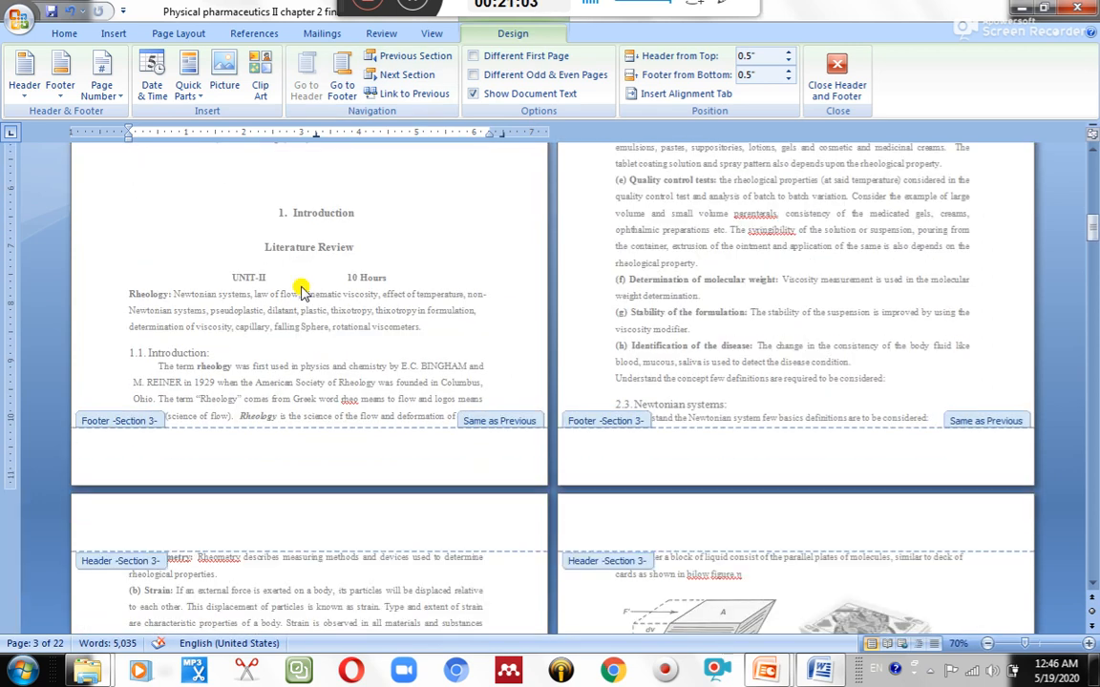
{"action": "left_click", "coordinate": [234, 466]}
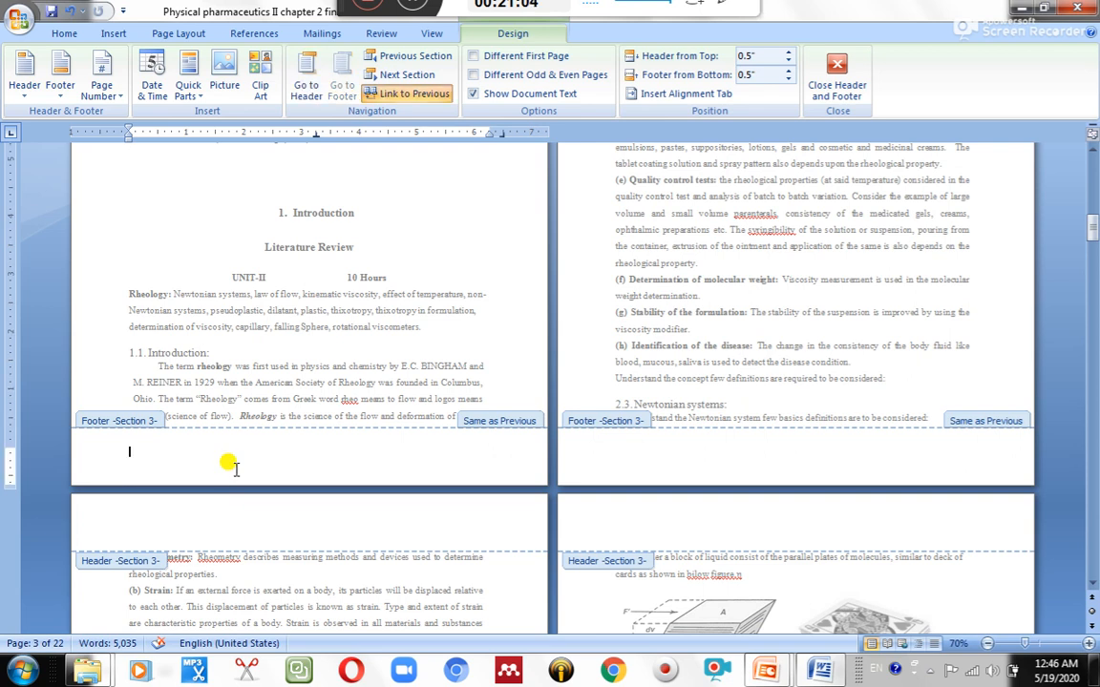
{"action": "left_click", "coordinate": [393, 99]}
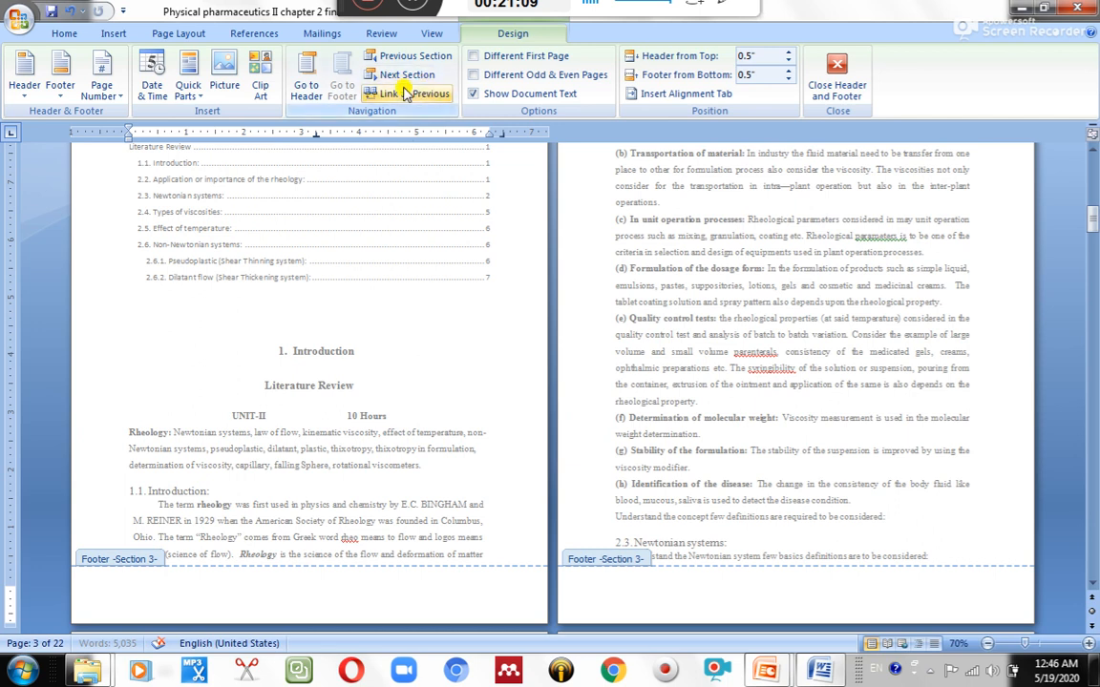
{"action": "scroll", "coordinate": [491, 363], "scroll_direction": "up", "scroll_amount": 4}
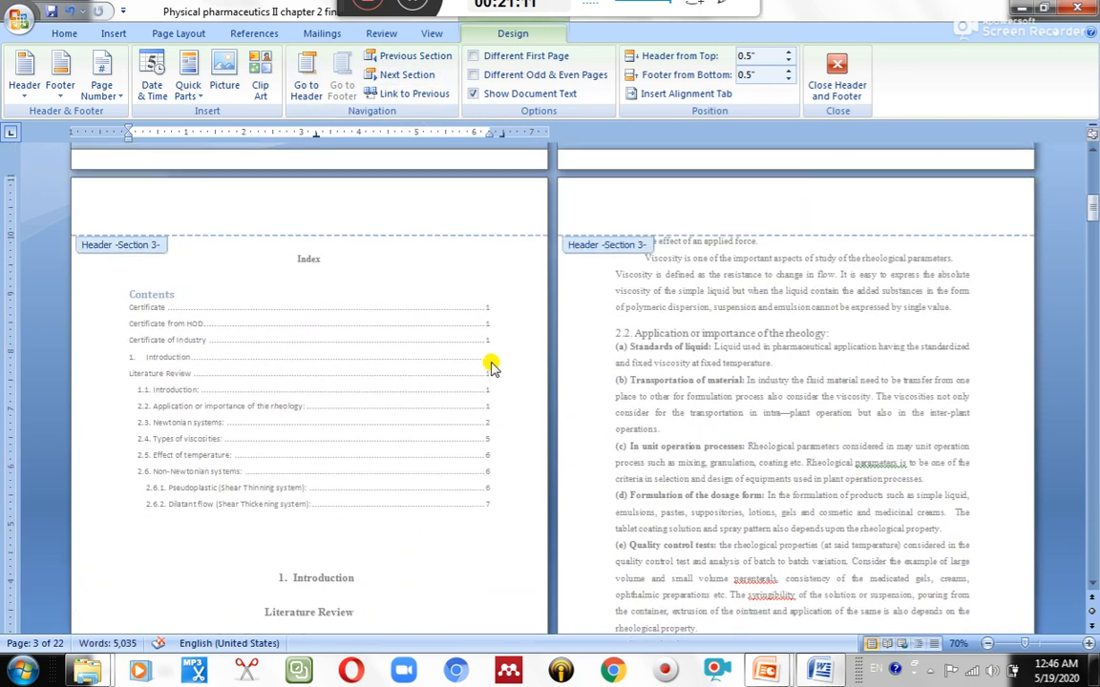
{"action": "scroll", "coordinate": [490, 367], "scroll_direction": "up", "scroll_amount": 1}
{"action": "scroll", "coordinate": [487, 365], "scroll_direction": "up", "scroll_amount": 1}
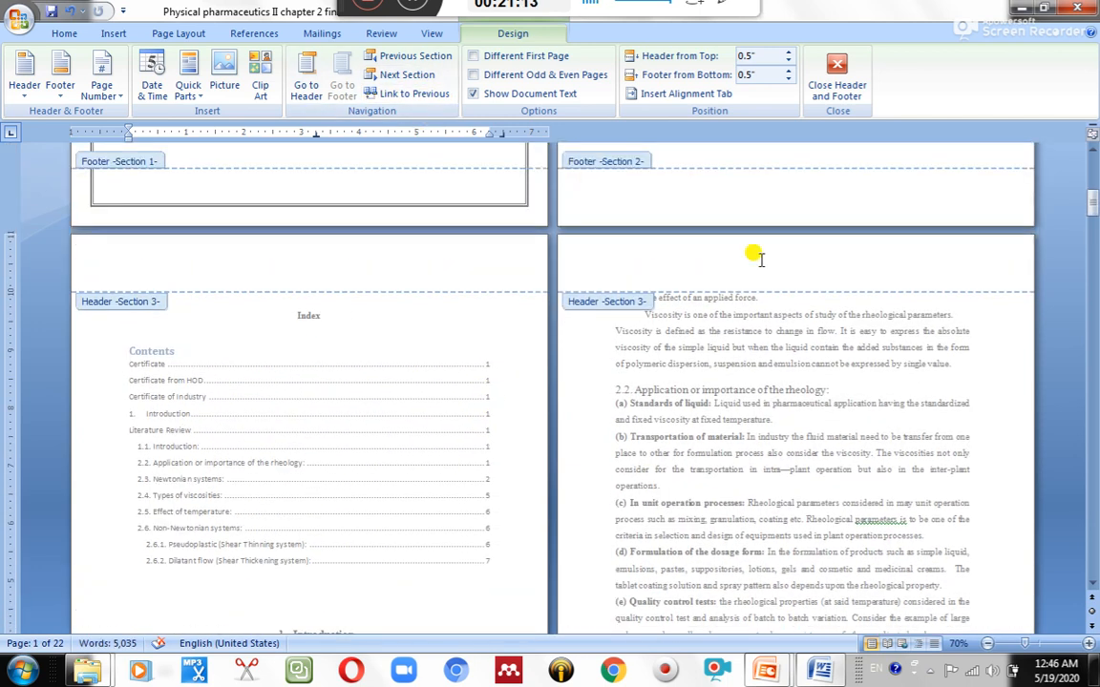
{"action": "left_click", "coordinate": [836, 92]}
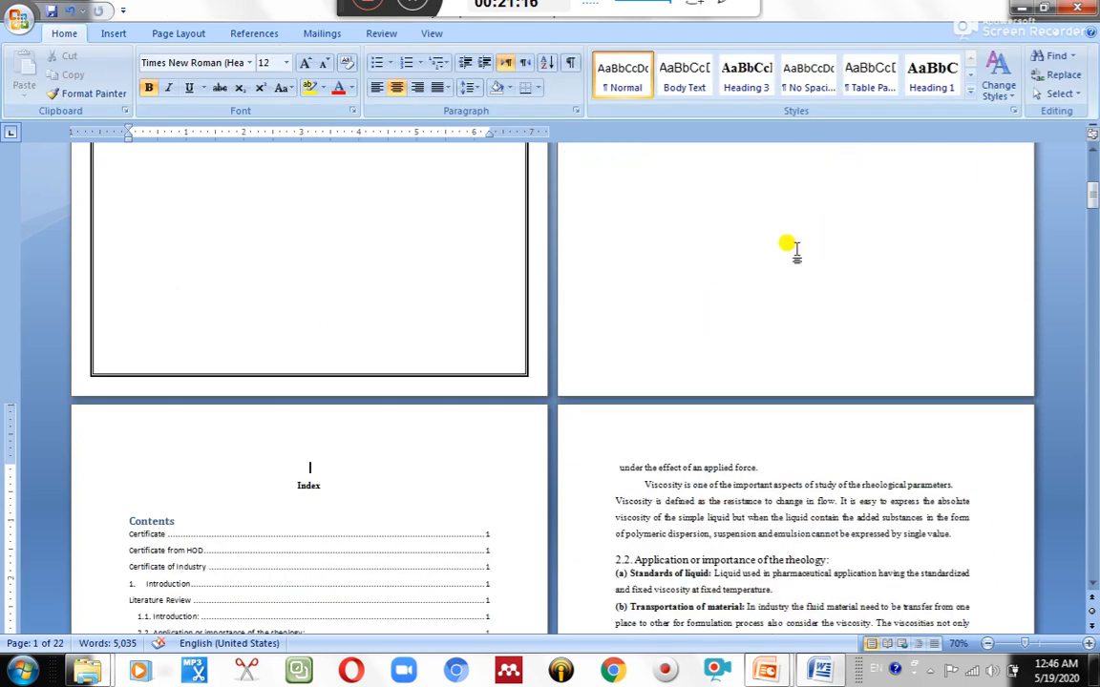
Add a ½ pt dashed Box page border to the "Certificate" page, applied to this section only.
{"action": "scroll", "coordinate": [789, 246], "scroll_direction": "up", "scroll_amount": 5}
{"action": "left_click", "coordinate": [759, 228]}
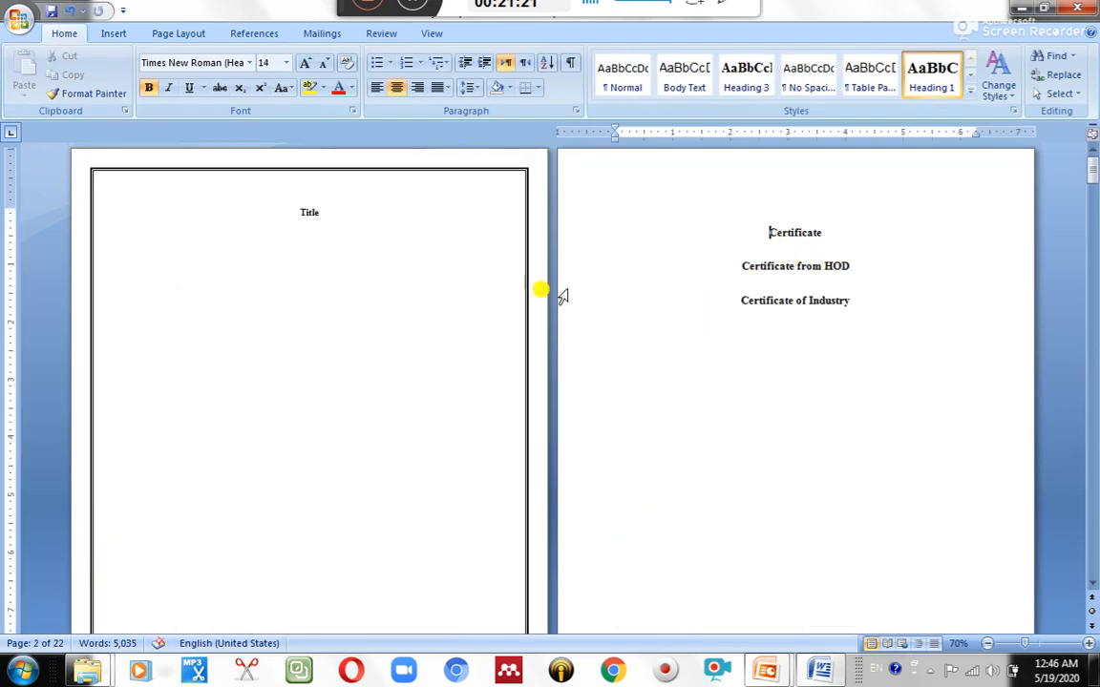
{"action": "left_click", "coordinate": [160, 33]}
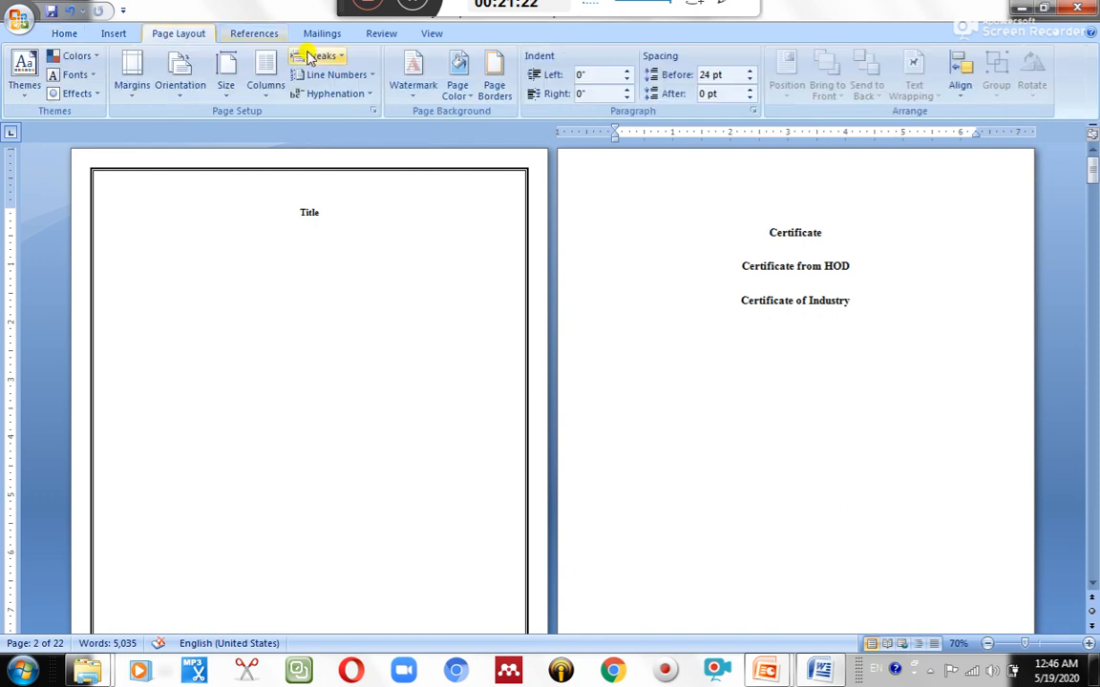
{"action": "left_click", "coordinate": [493, 84]}
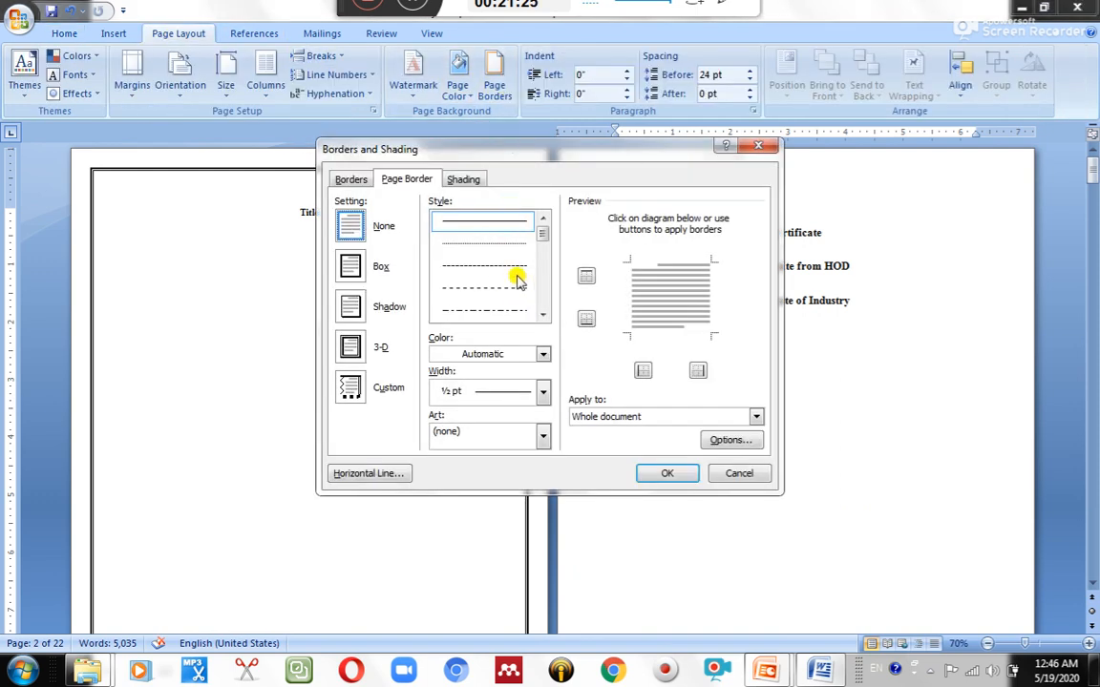
{"action": "scroll", "coordinate": [541, 315], "scroll_direction": "down", "scroll_amount": 1}
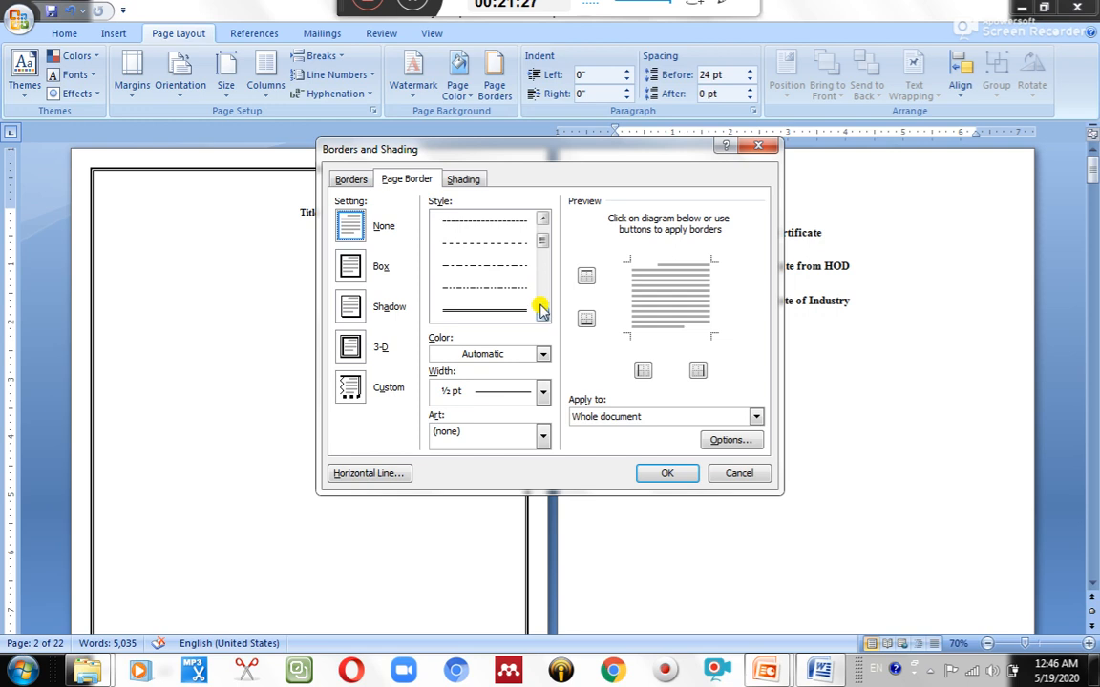
{"action": "left_click", "coordinate": [506, 221]}
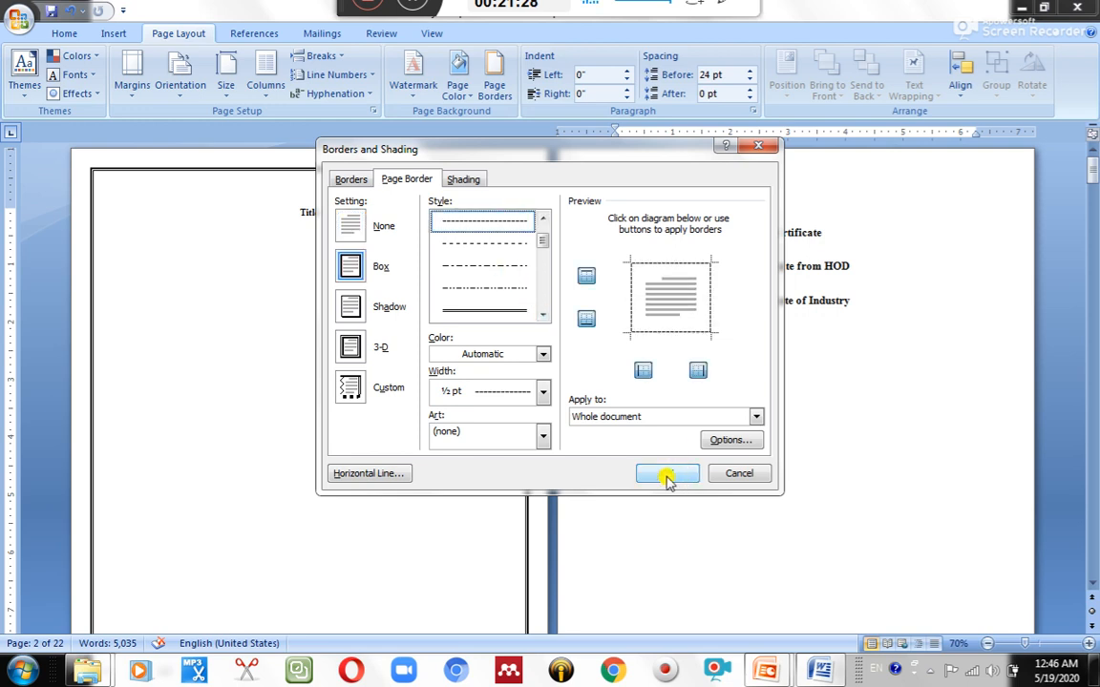
{"action": "left_click", "coordinate": [663, 420]}
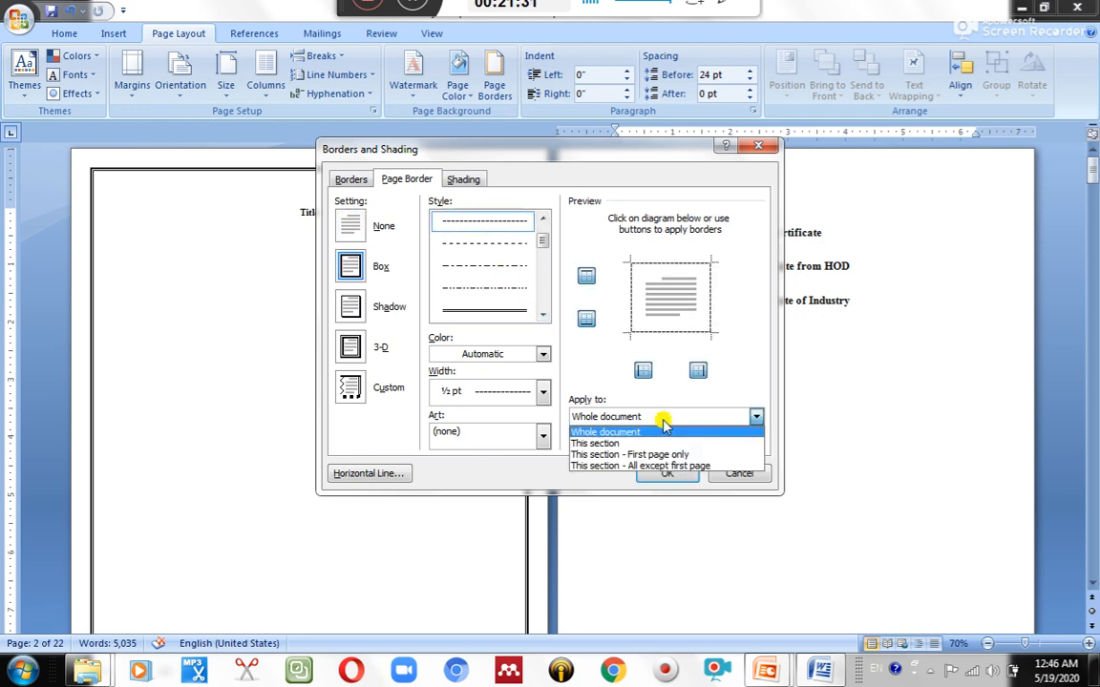
{"action": "left_click", "coordinate": [655, 442]}
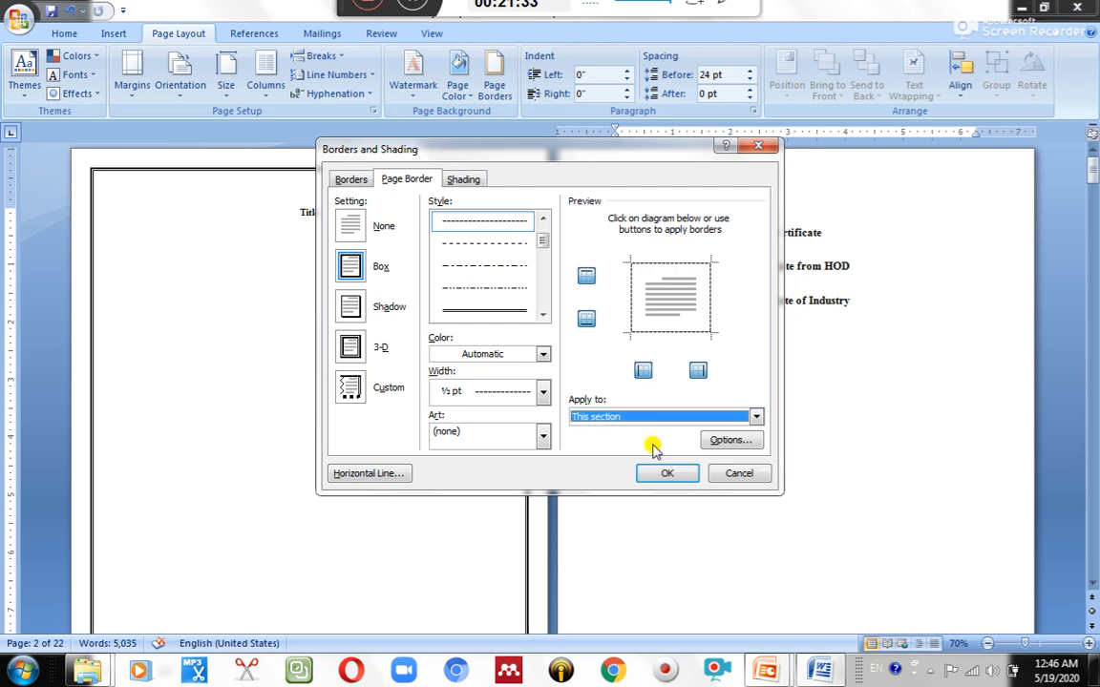
{"action": "left_click", "coordinate": [655, 471]}
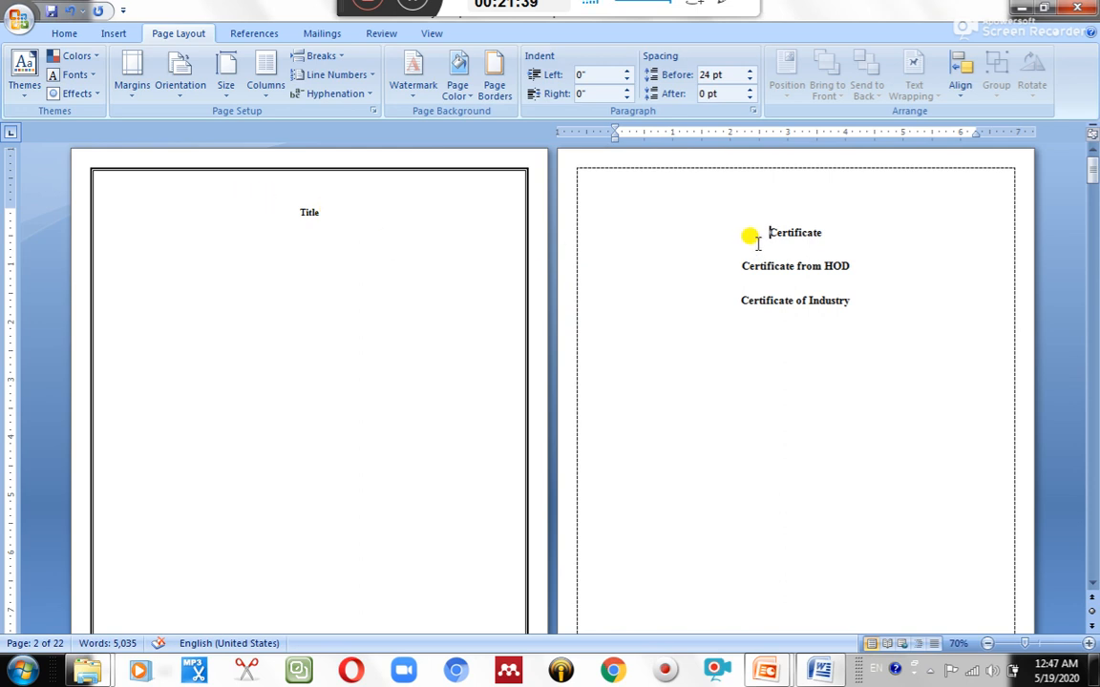
Insert blank lines before "Certificate from HOD" until the heading moves onto the next page.
{"action": "left_click", "coordinate": [733, 267]}
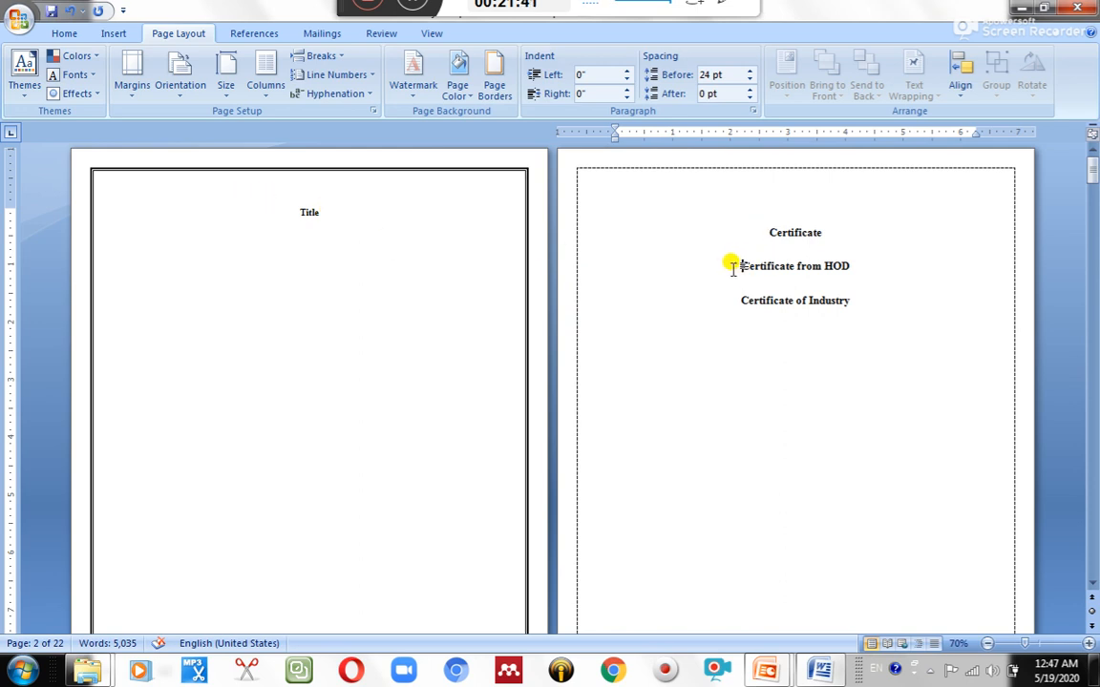
{"action": "key", "text": "Return"}
{"action": "key", "text": "Return"}
{"action": "key", "text": "Return"}
{"action": "key", "text": "Return"}
{"action": "key", "text": "Return"}
{"action": "key", "text": "Return"}
{"action": "key", "text": "Return"}
{"action": "key", "text": "Return"}
{"action": "key", "text": "Return"}
{"action": "key", "text": "Return"}
{"action": "key", "text": "Return"}
{"action": "key", "text": "Return"}
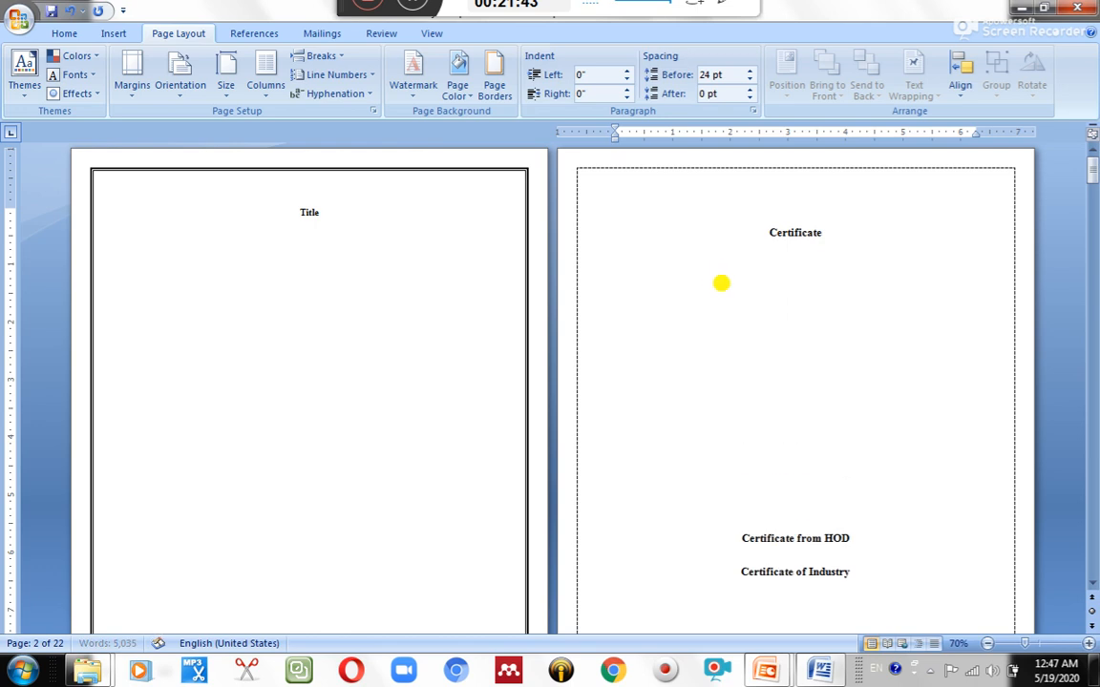
{"action": "key", "text": "Return"}
{"action": "key", "text": "Return"}
{"action": "key", "text": "Return"}
{"action": "key", "text": "Return"}
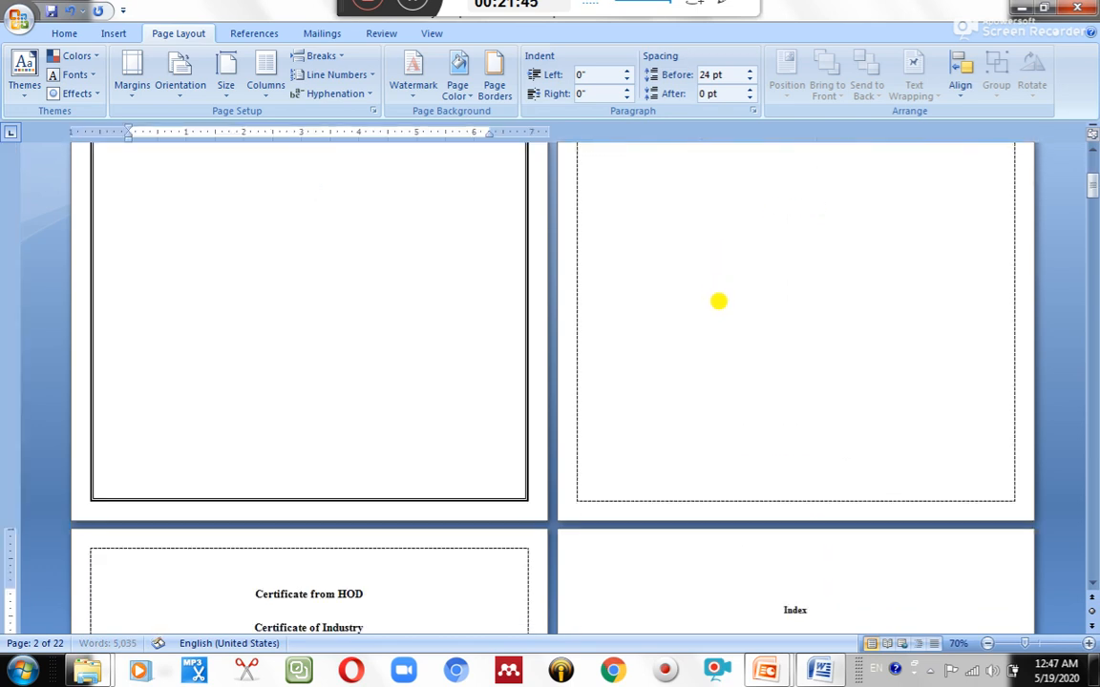
Move "Certificate of Industry" onto a new page of its own after "Certificate from HOD".
{"action": "scroll", "coordinate": [713, 298], "scroll_direction": "down", "scroll_amount": 5}
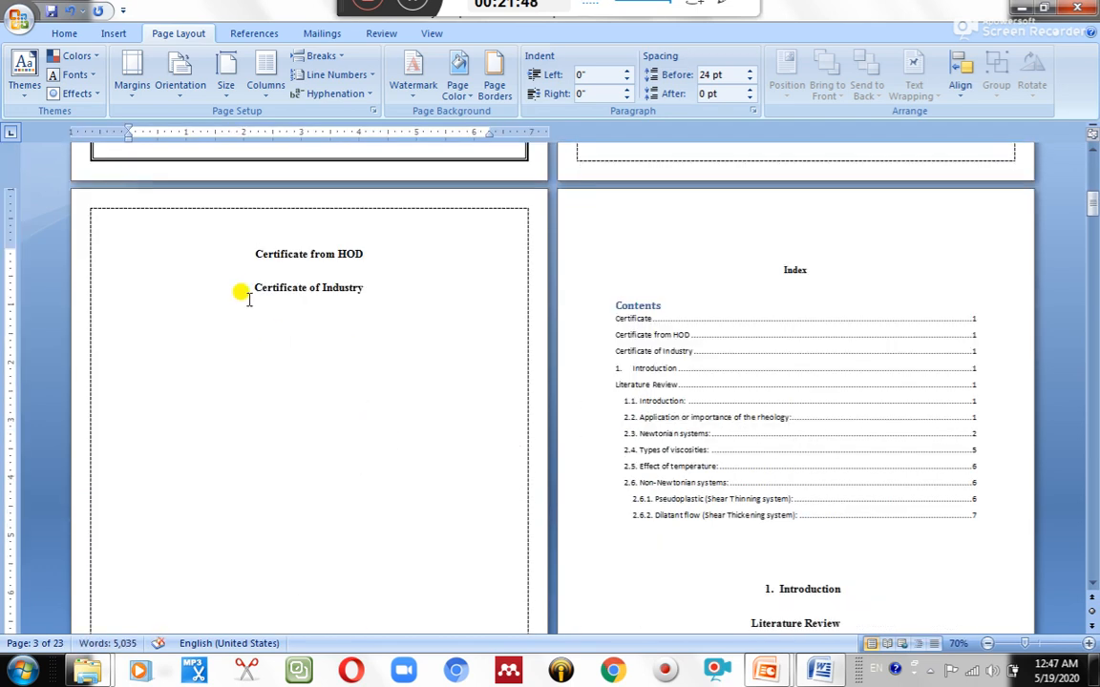
{"action": "left_click", "coordinate": [242, 289]}
{"action": "key", "text": "Return"}
{"action": "key", "text": "Return"}
{"action": "key", "text": "ctrl+Return"}
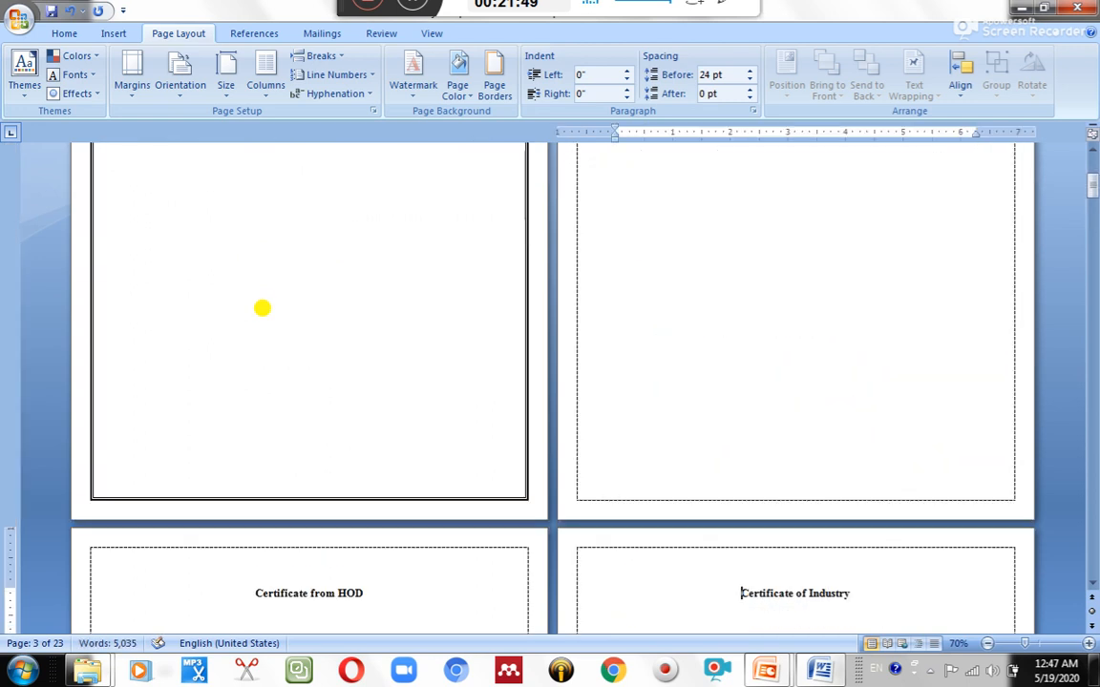
Review the borders on the title and certificate pages and the page numbers in the table of contents at 120% zoom.
{"action": "scroll", "coordinate": [262, 308], "scroll_direction": "up", "scroll_amount": 5}
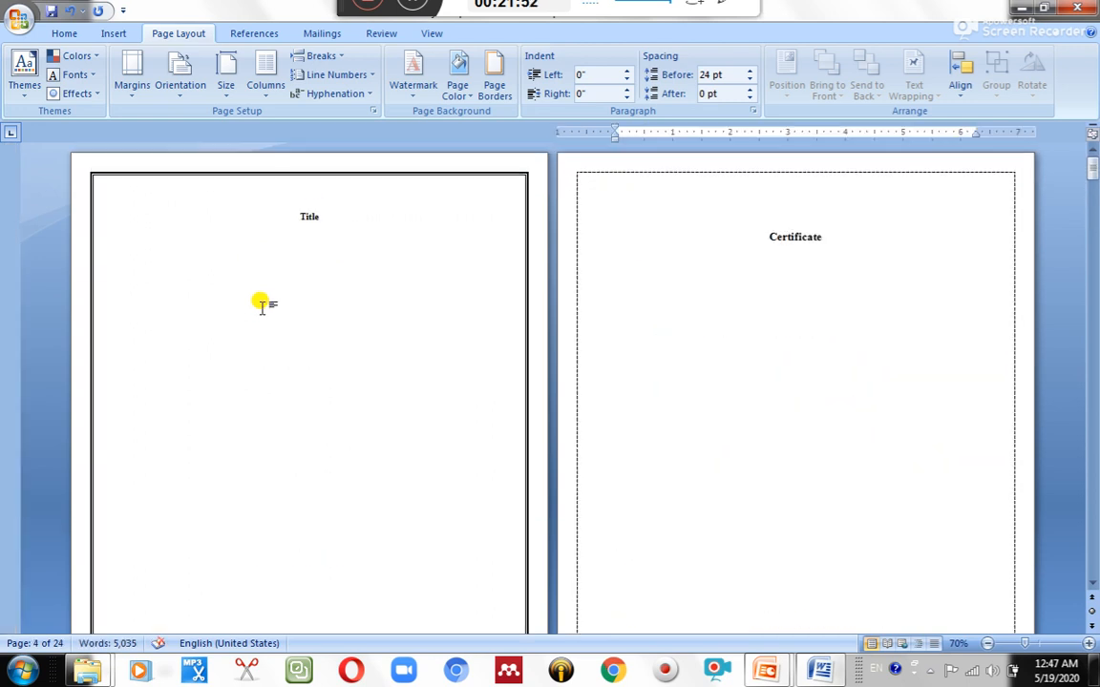
{"action": "scroll", "coordinate": [263, 308], "scroll_direction": "down", "scroll_amount": 8}
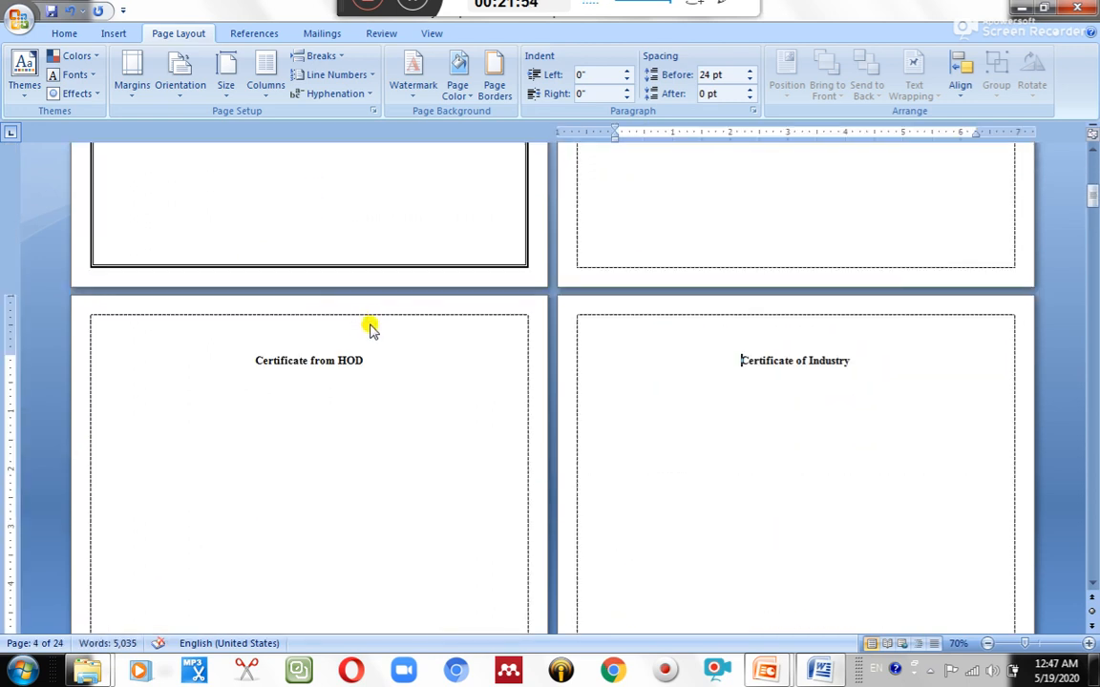
{"action": "scroll", "coordinate": [365, 334], "scroll_direction": "up", "scroll_amount": 3}
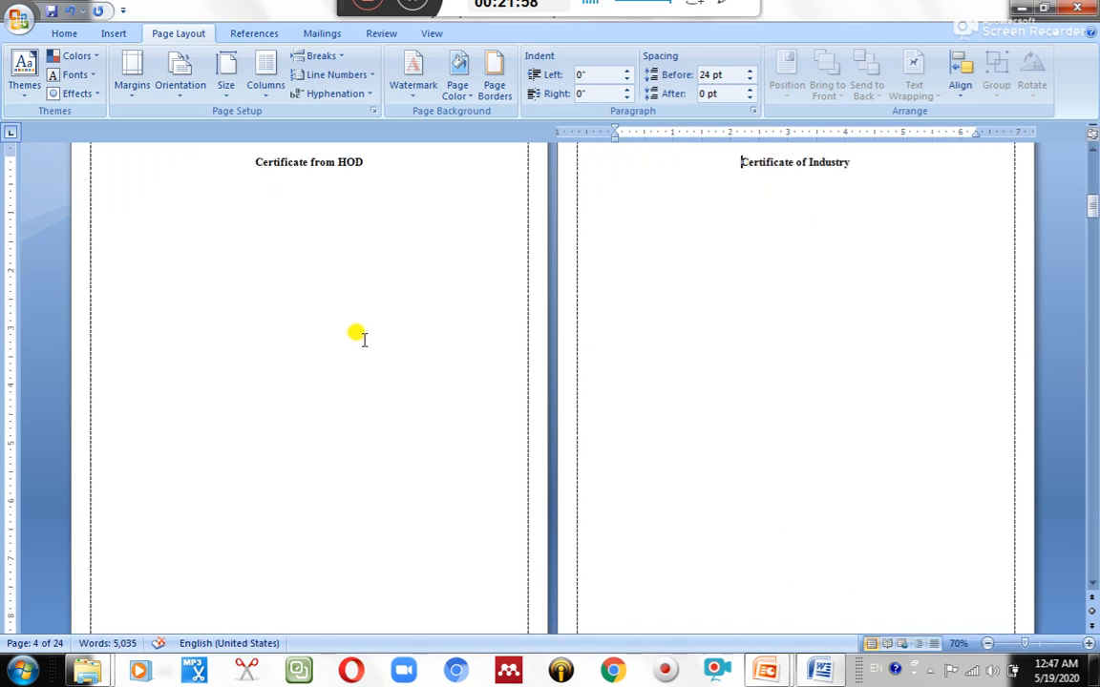
{"action": "scroll", "coordinate": [356, 334], "scroll_direction": "down", "scroll_amount": 6}
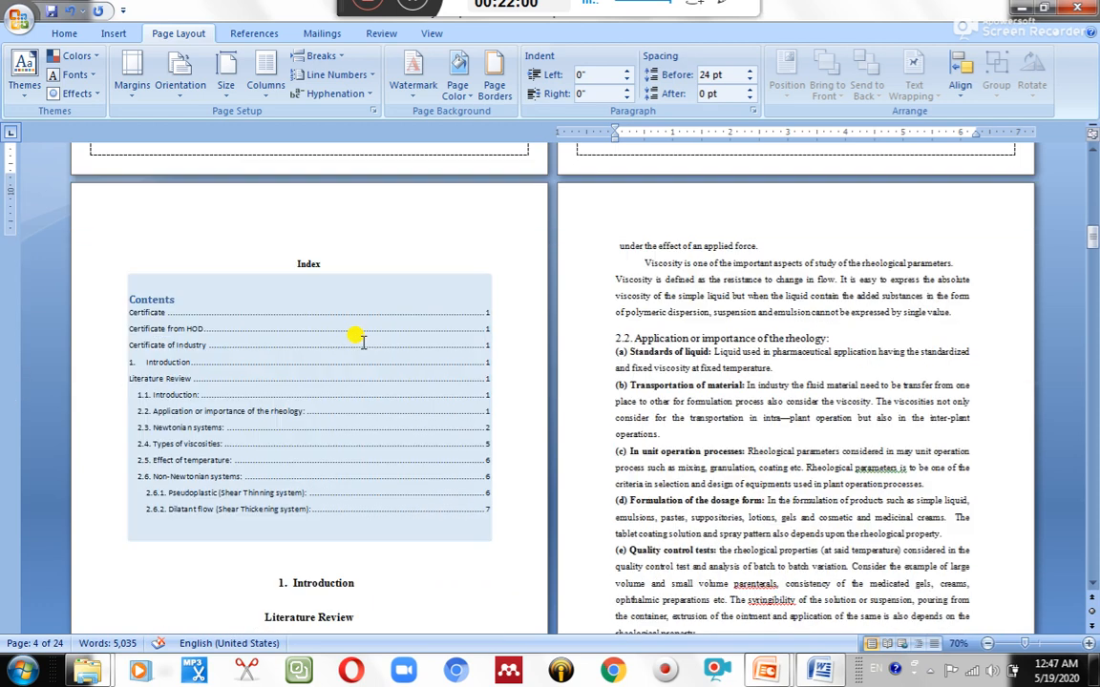
{"action": "left_click", "coordinate": [208, 324]}
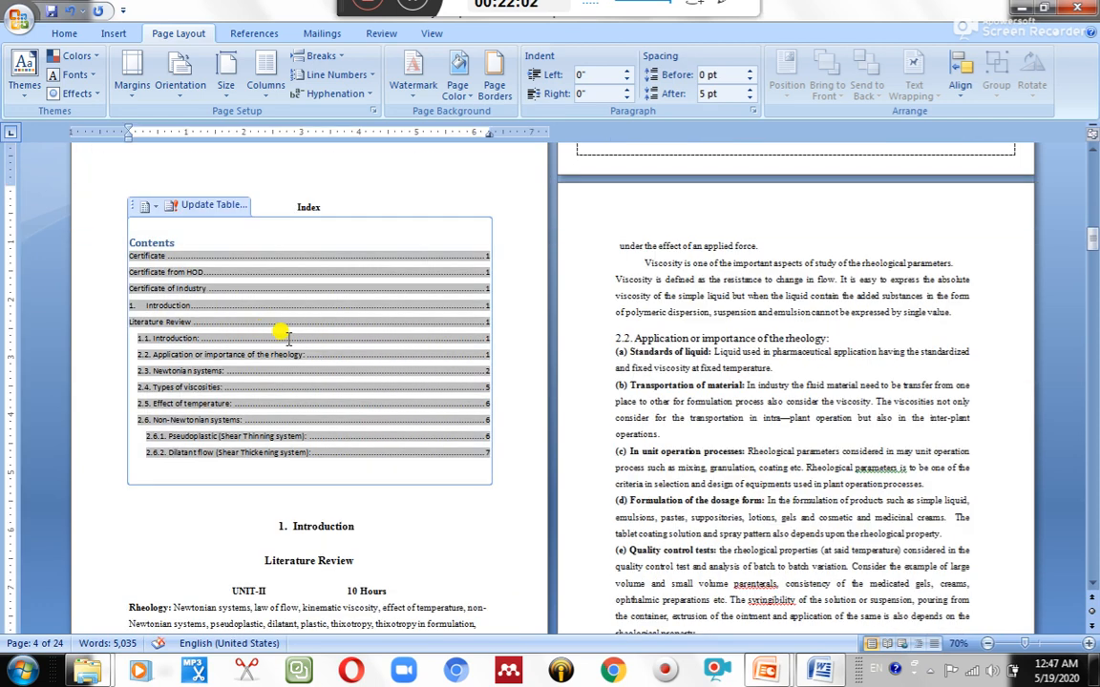
{"action": "left_click", "coordinate": [212, 353]}
{"action": "right_click", "coordinate": [213, 355]}
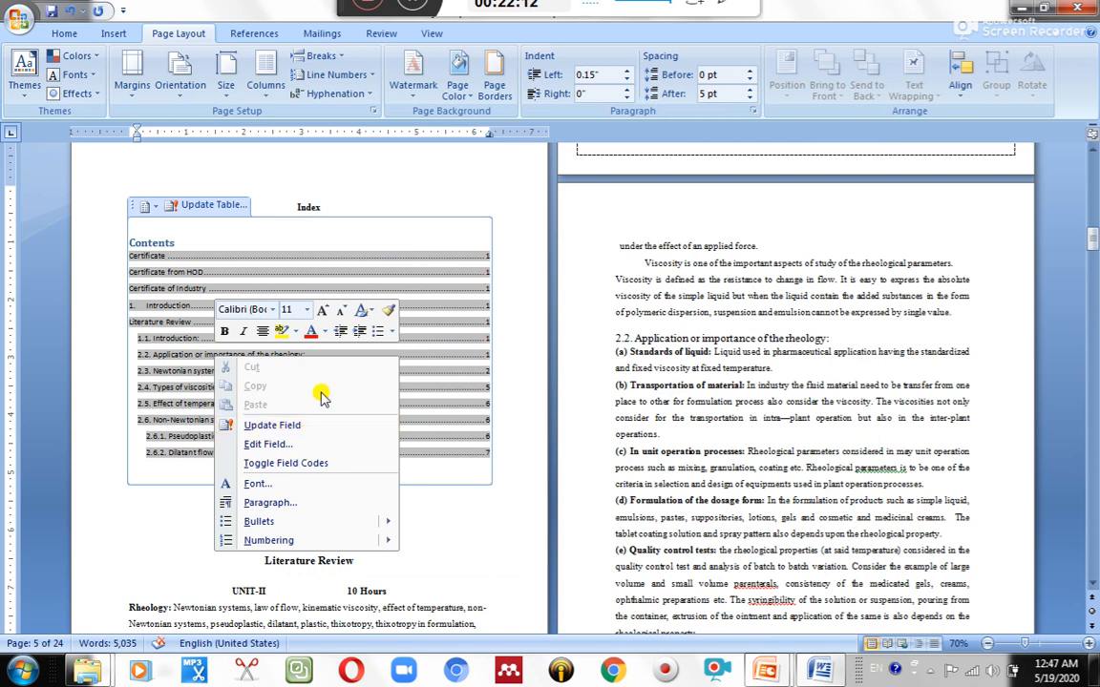
{"action": "left_click", "coordinate": [522, 375]}
{"action": "scroll", "coordinate": [516, 372], "scroll_direction": "up", "scroll_amount": 5}
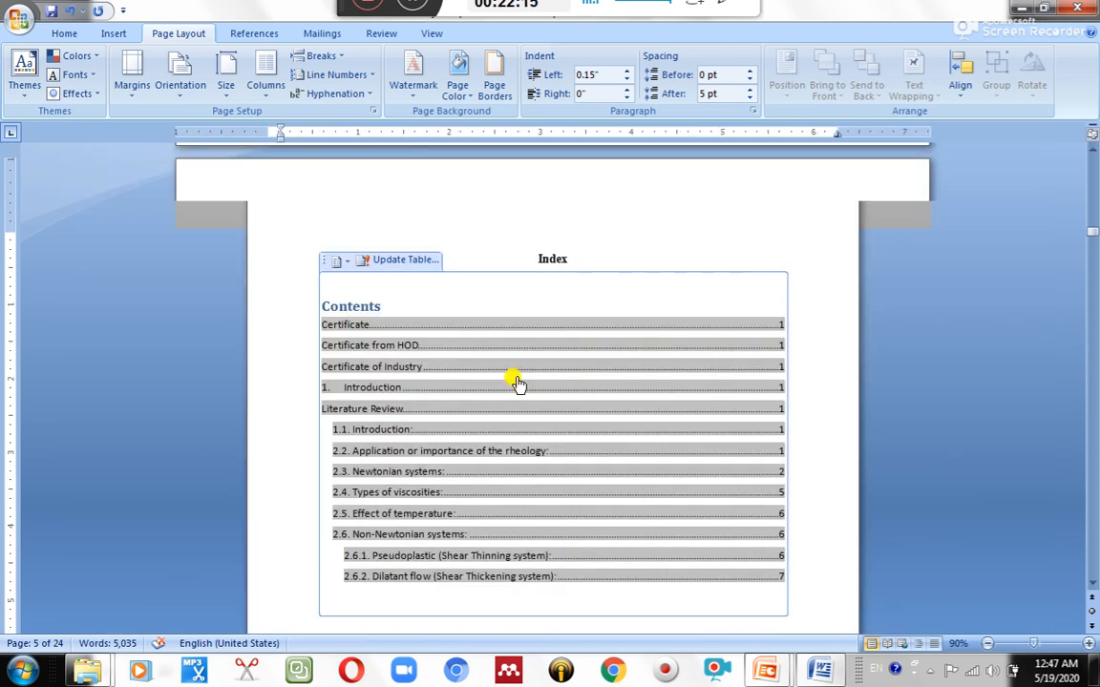
{"action": "scroll", "coordinate": [520, 372], "scroll_direction": "up", "scroll_amount": 2}
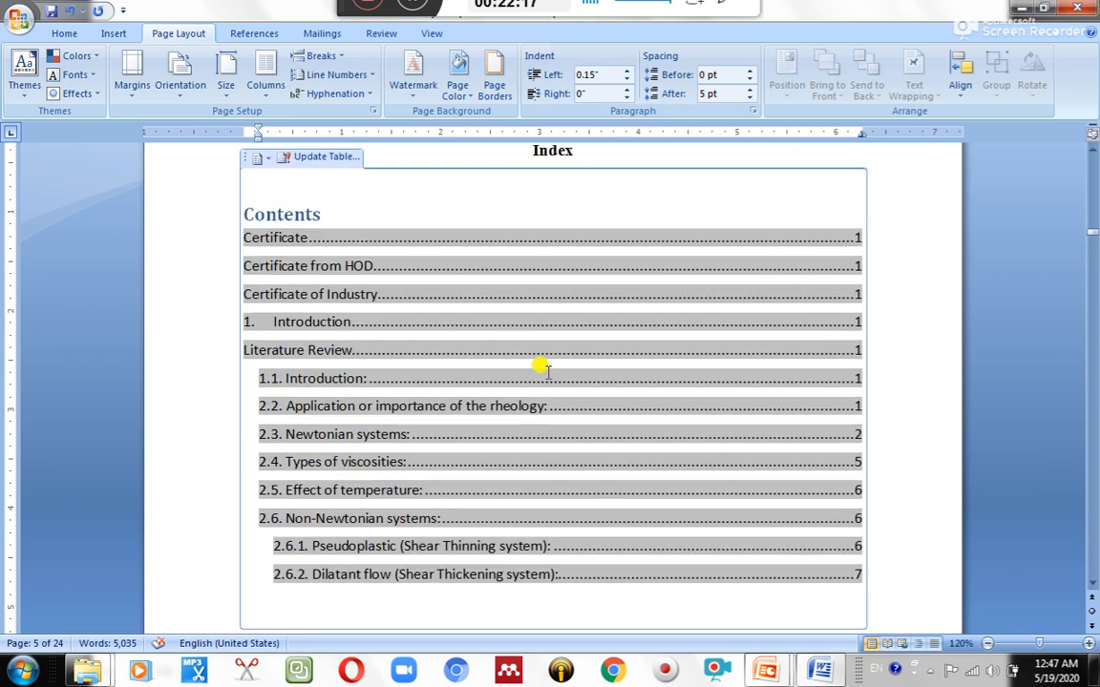
Update the entire table of contents below the "Index" heading, including its entries and page numbers.
{"action": "left_click", "coordinate": [573, 149]}
{"action": "left_click", "coordinate": [842, 237]}
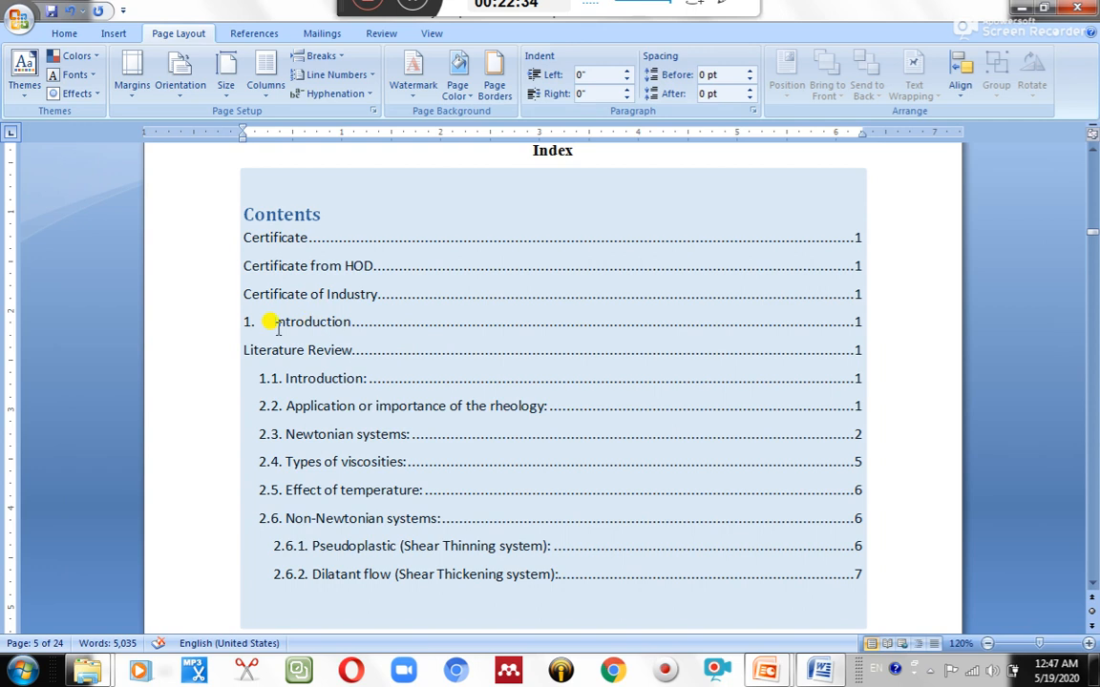
{"action": "left_click", "coordinate": [304, 267]}
{"action": "right_click", "coordinate": [314, 267]}
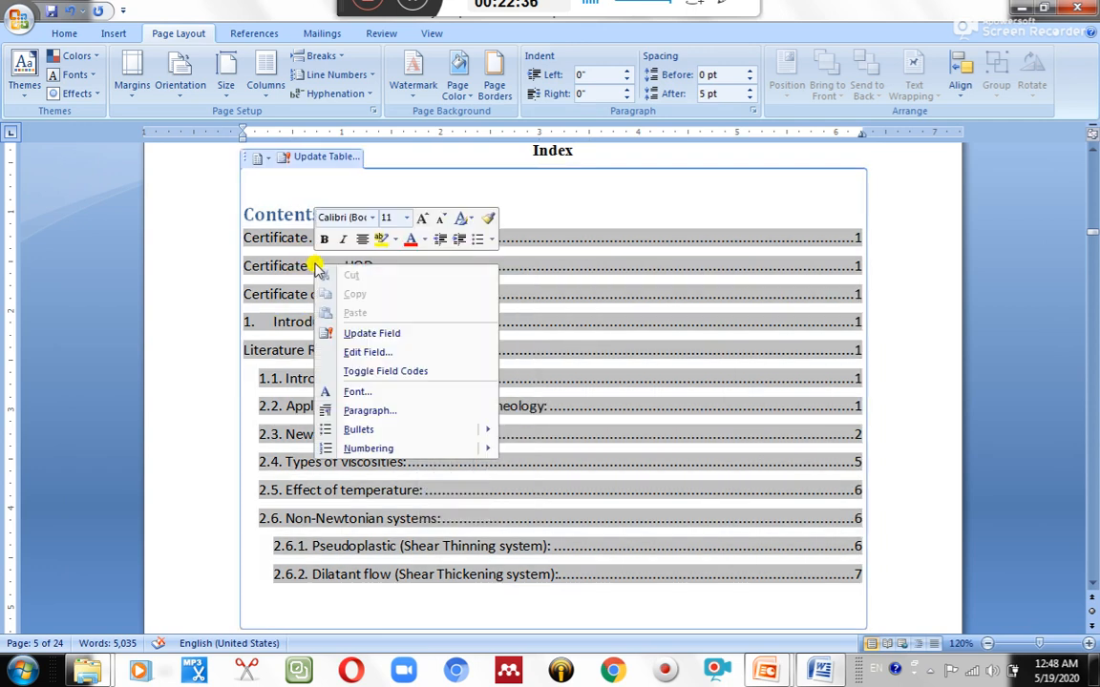
{"action": "left_click", "coordinate": [355, 331]}
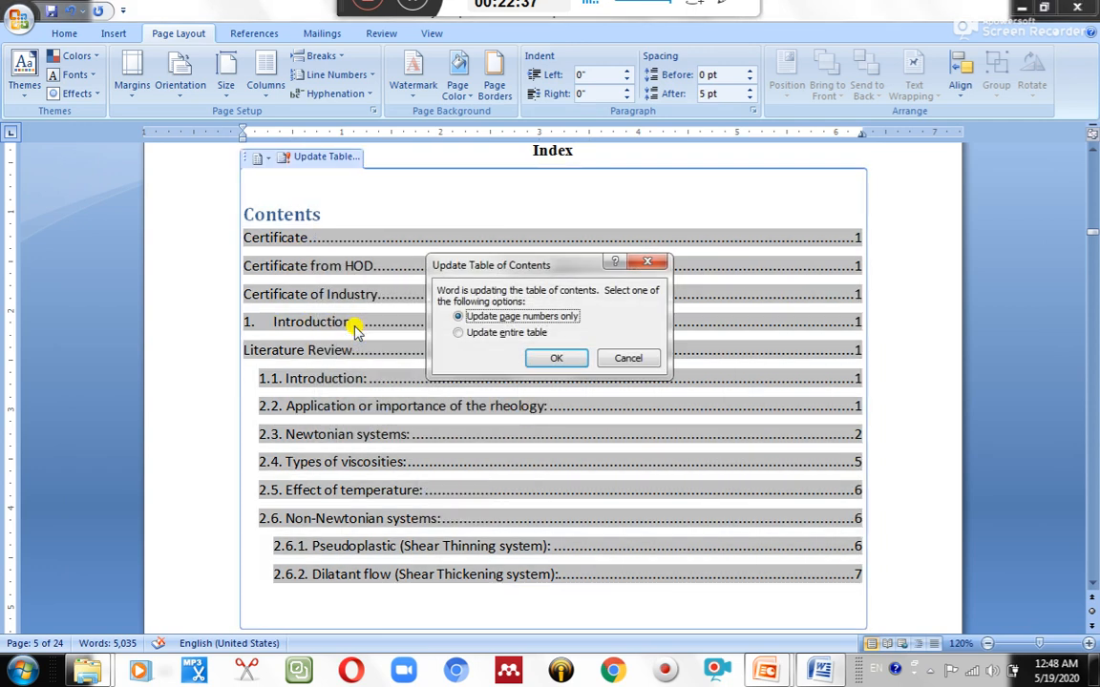
{"action": "left_click", "coordinate": [521, 342]}
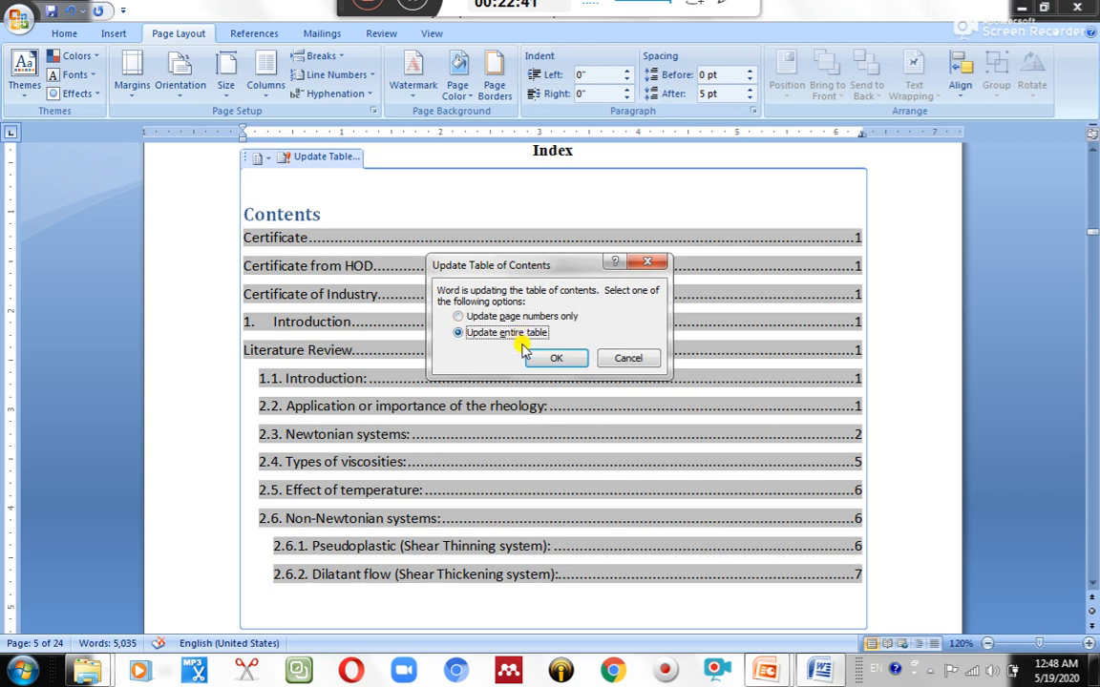
{"action": "left_click", "coordinate": [537, 358]}
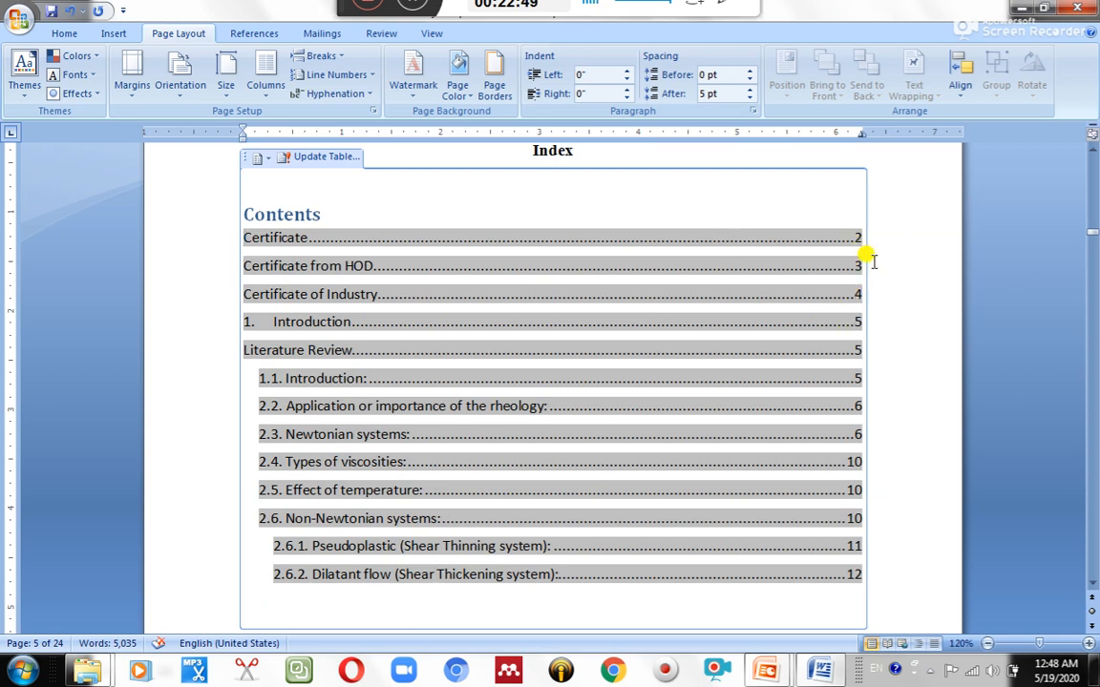
Compare the page numbers listed in the table of contents with the title, certificate and index pages.
{"action": "left_click", "coordinate": [570, 150]}
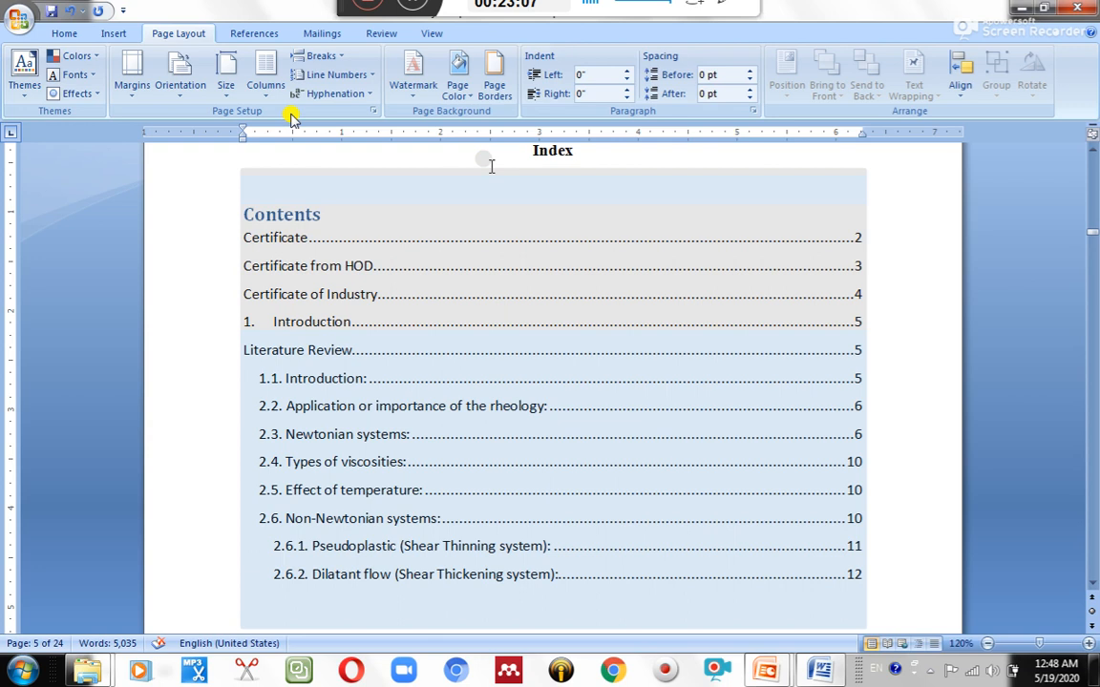
{"action": "left_click", "coordinate": [64, 34]}
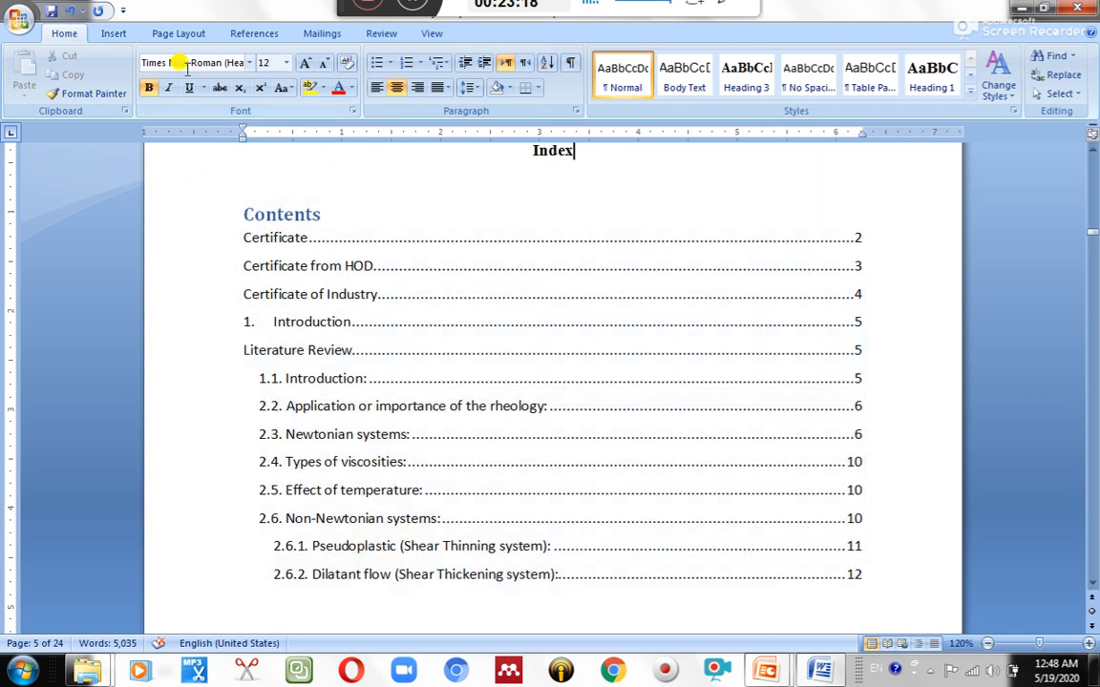
{"action": "left_click", "coordinate": [252, 35]}
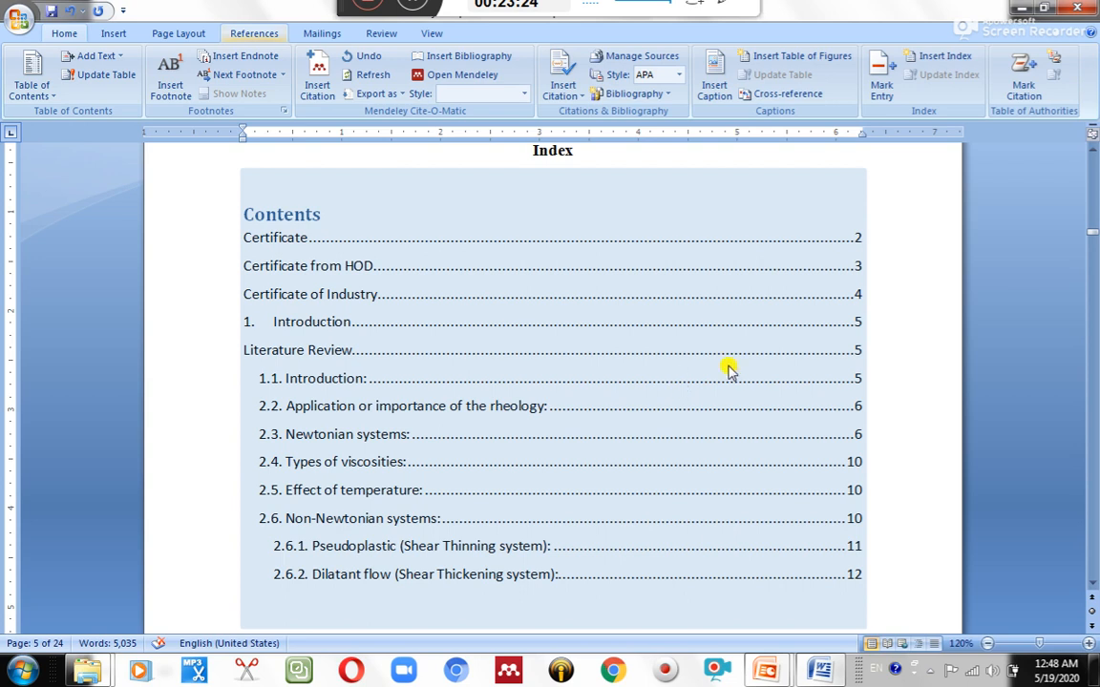
{"action": "scroll", "coordinate": [727, 369], "scroll_direction": "up", "scroll_amount": 20}
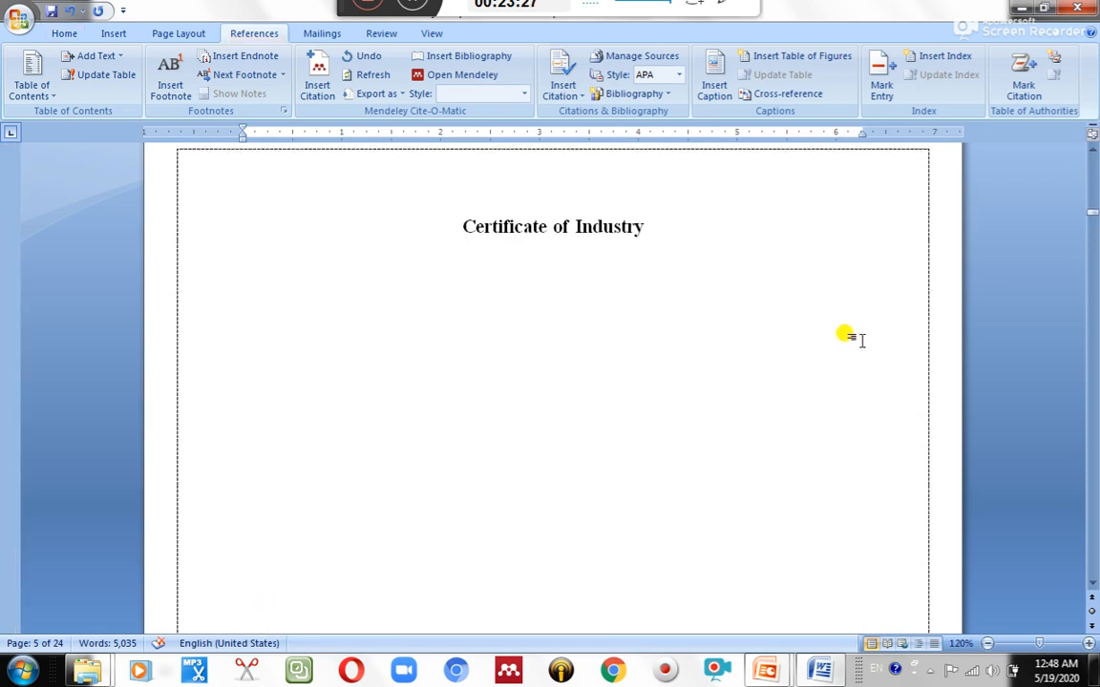
{"action": "scroll", "coordinate": [849, 344], "scroll_direction": "up", "scroll_amount": 15}
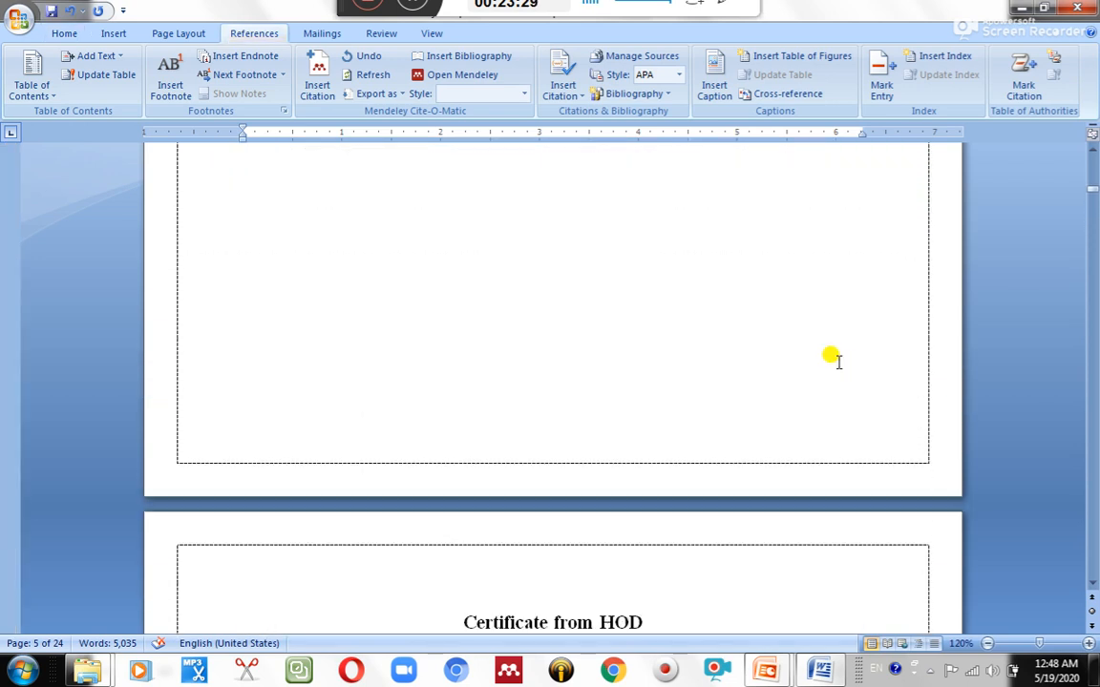
{"action": "scroll", "coordinate": [833, 353], "scroll_direction": "up", "scroll_amount": 20}
{"action": "scroll", "coordinate": [819, 338], "scroll_direction": "down", "scroll_amount": 3}
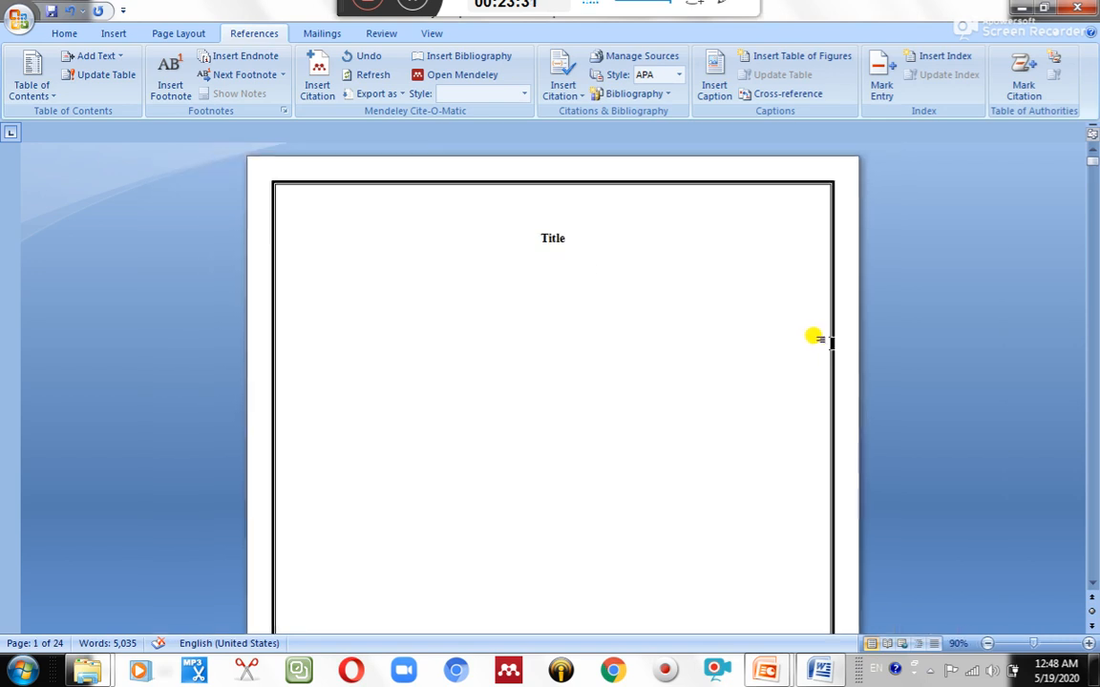
{"action": "scroll", "coordinate": [819, 339], "scroll_direction": "down", "scroll_amount": 2}
{"action": "scroll", "coordinate": [650, 257], "scroll_direction": "down", "scroll_amount": 5}
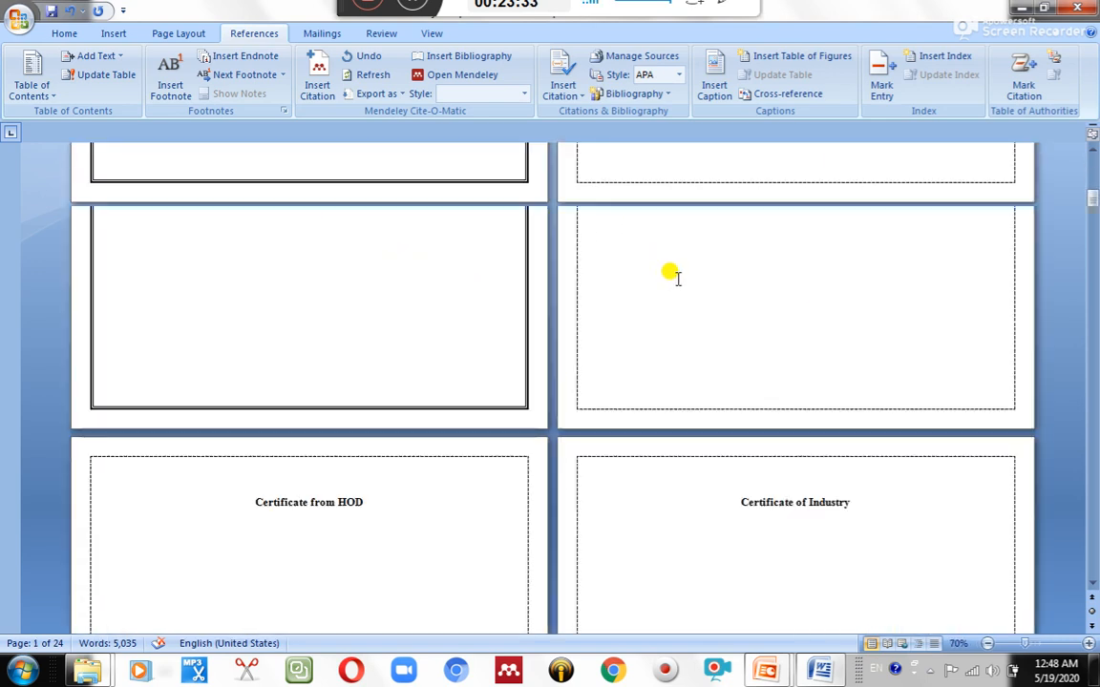
{"action": "scroll", "coordinate": [676, 276], "scroll_direction": "down", "scroll_amount": 8}
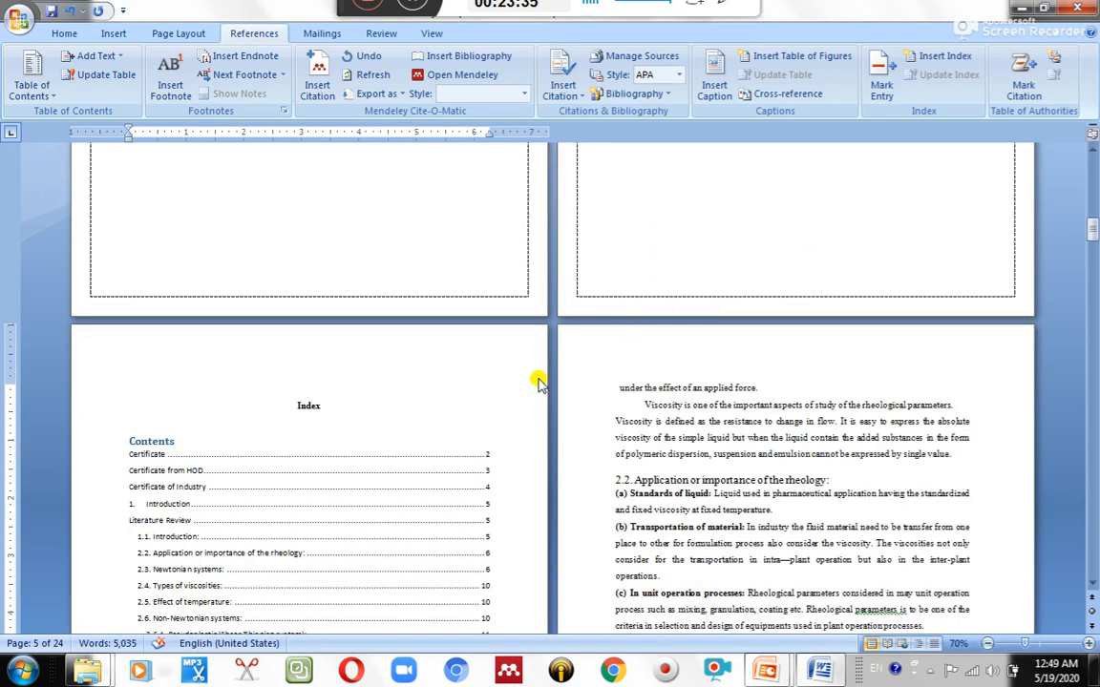
{"action": "scroll", "coordinate": [490, 397], "scroll_direction": "up", "scroll_amount": 1}
{"action": "scroll", "coordinate": [491, 401], "scroll_direction": "up", "scroll_amount": 1}
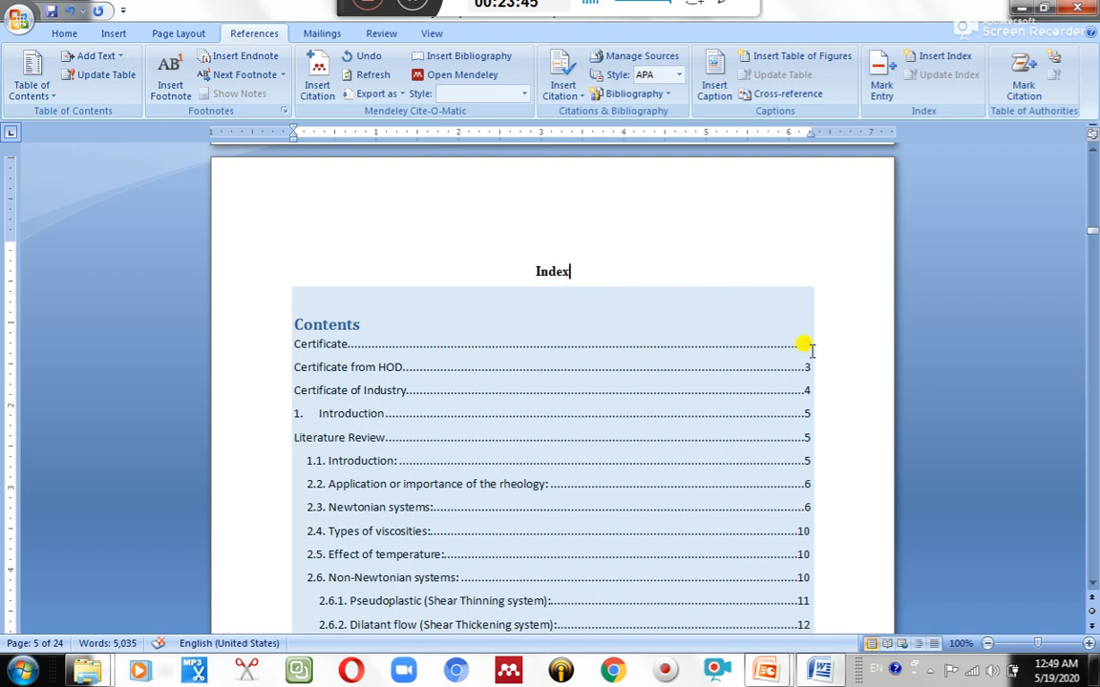
Insert a centred Plain Number 2 page number at the bottom of the "Certificate" page in Section 2.
{"action": "scroll", "coordinate": [809, 348], "scroll_direction": "up", "scroll_amount": 15}
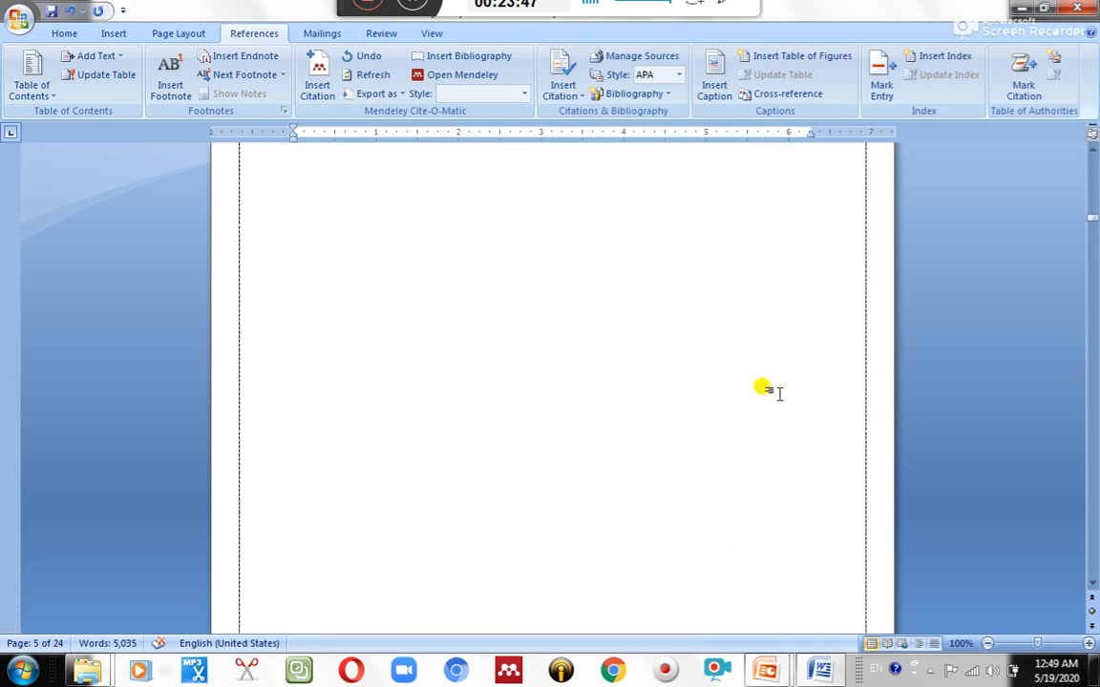
{"action": "scroll", "coordinate": [781, 361], "scroll_direction": "down", "scroll_amount": 3}
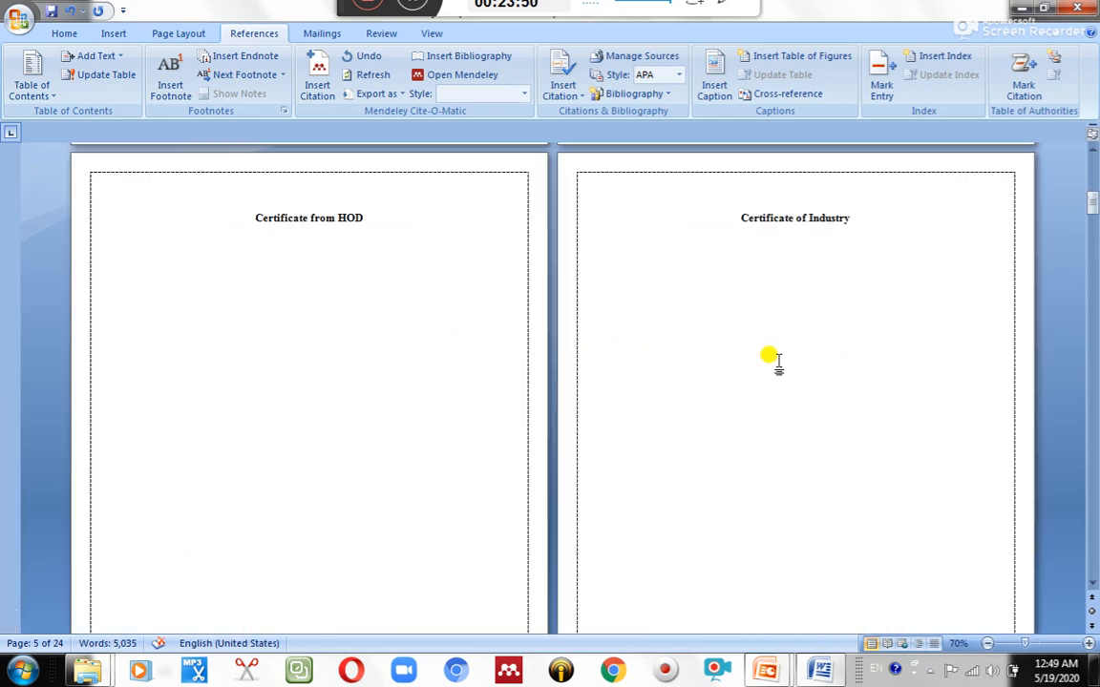
{"action": "scroll", "coordinate": [775, 345], "scroll_direction": "up", "scroll_amount": 10}
{"action": "scroll", "coordinate": [775, 350], "scroll_direction": "down", "scroll_amount": 1}
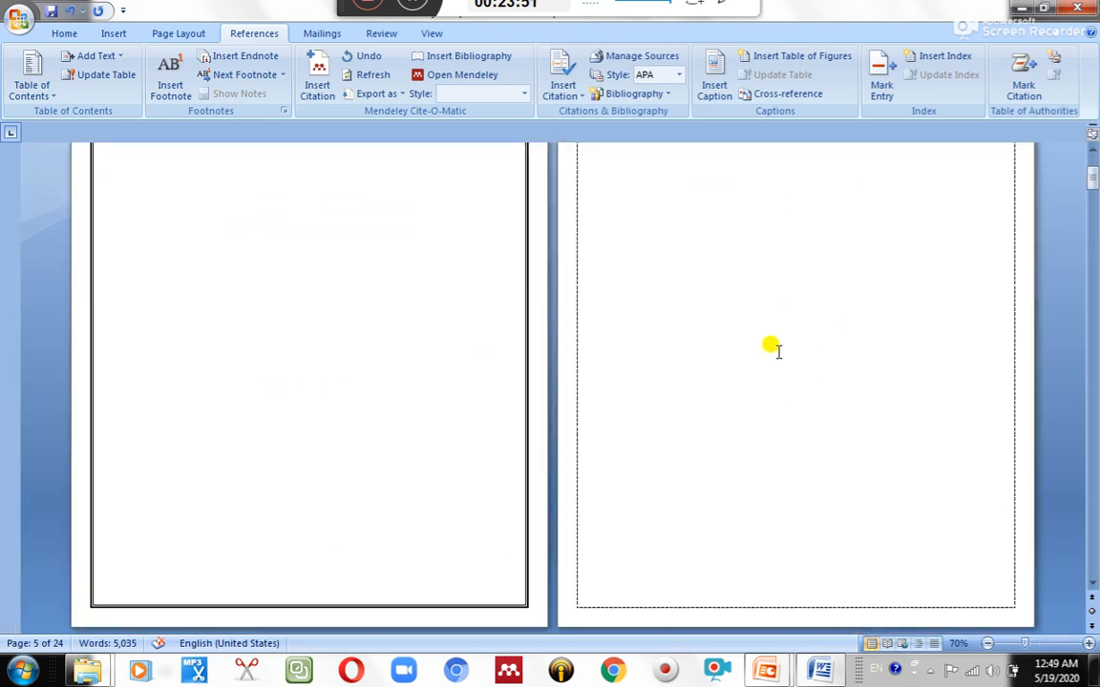
{"action": "left_click", "coordinate": [773, 518]}
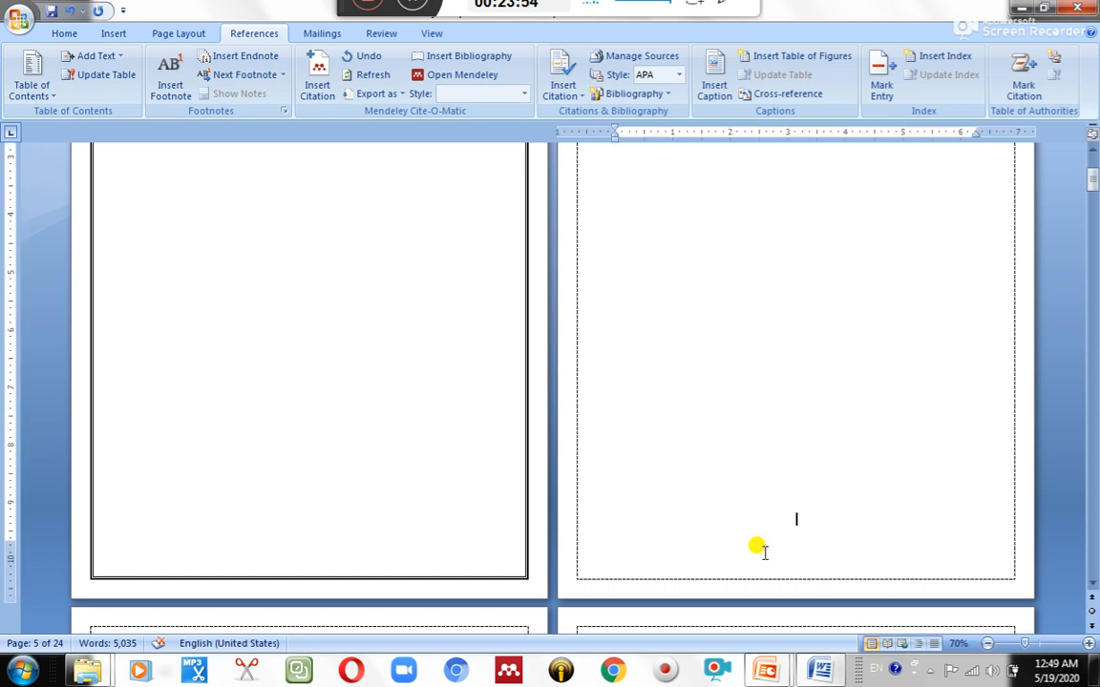
{"action": "left_click", "coordinate": [115, 34]}
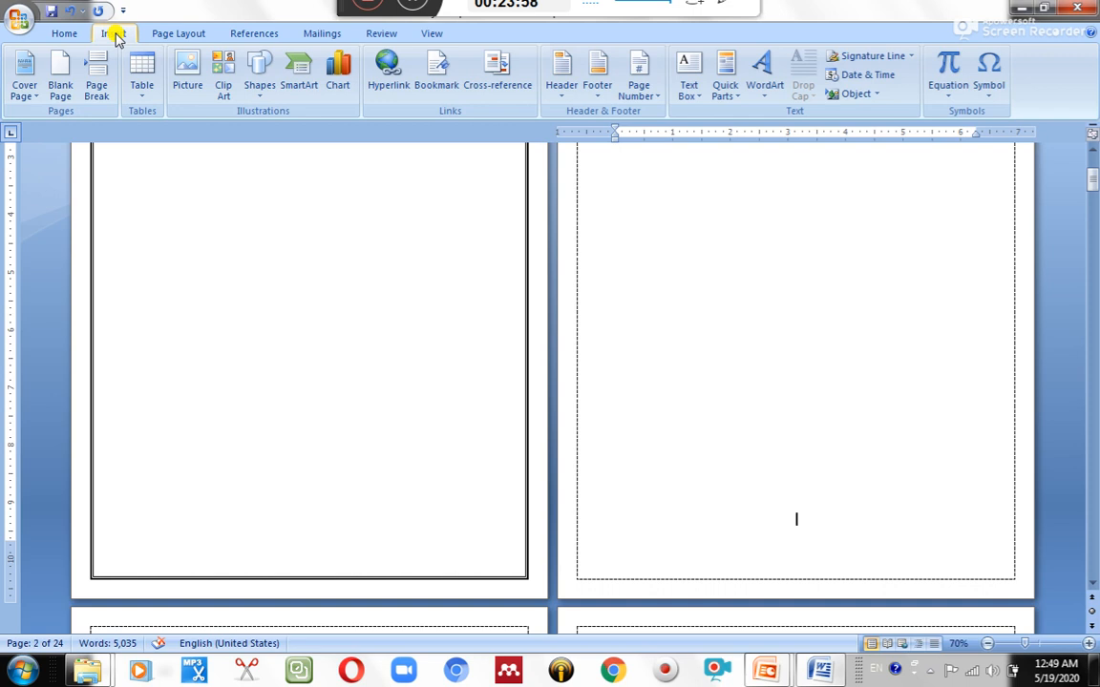
{"action": "left_click", "coordinate": [639, 91]}
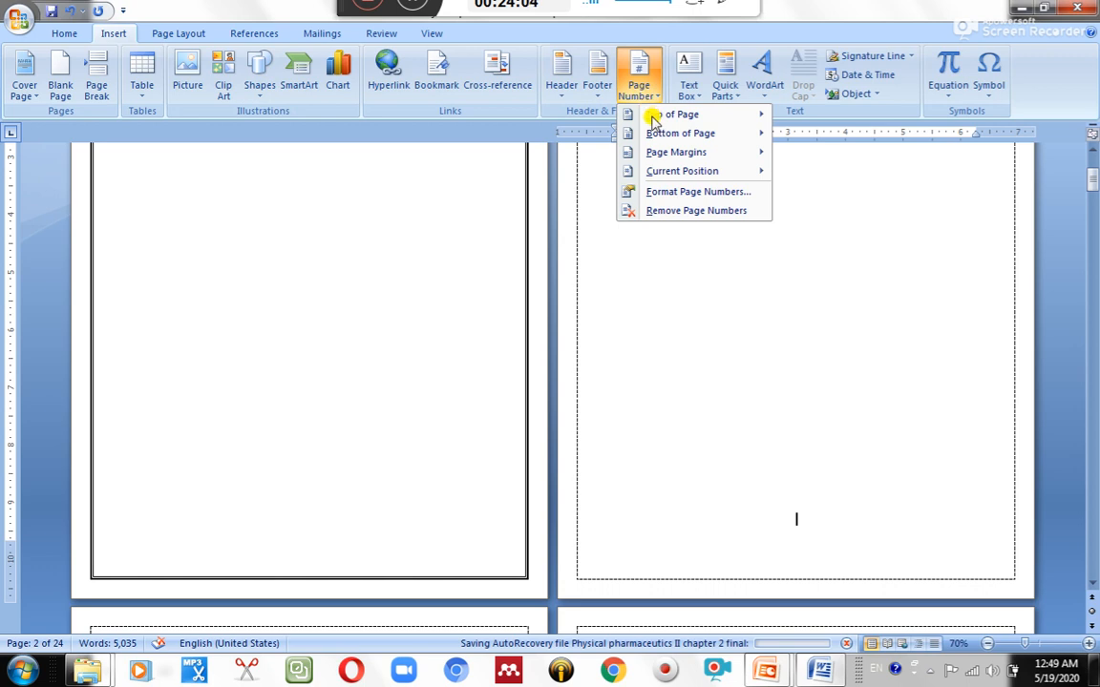
{"action": "mouse_move", "coordinate": [661, 135]}
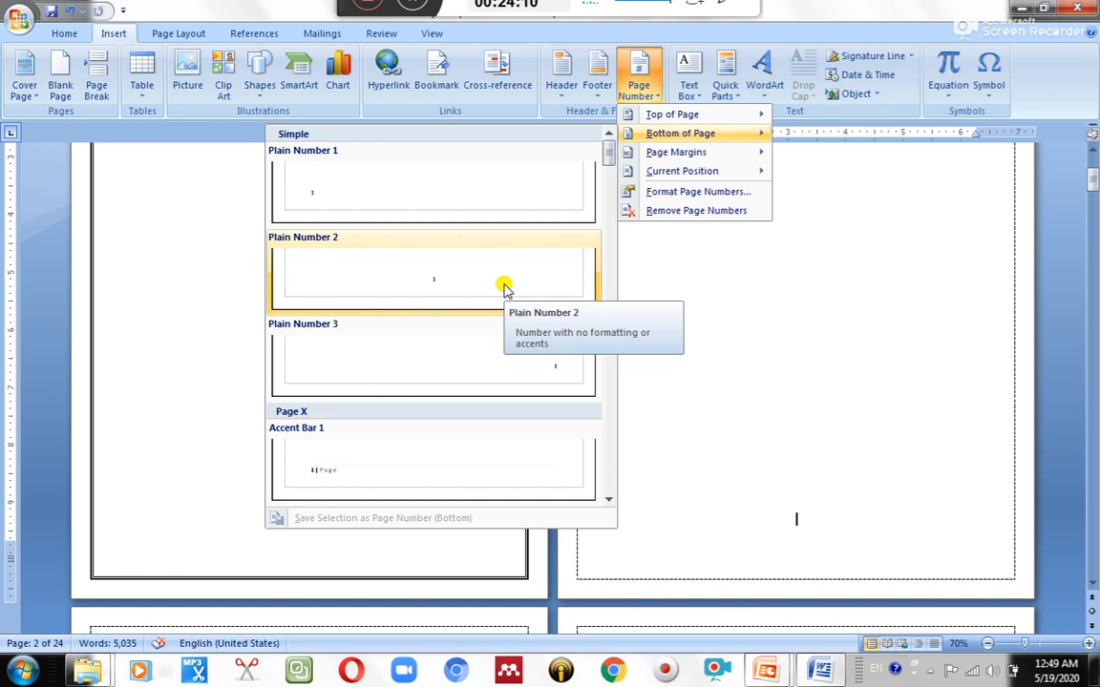
{"action": "left_click", "coordinate": [504, 286]}
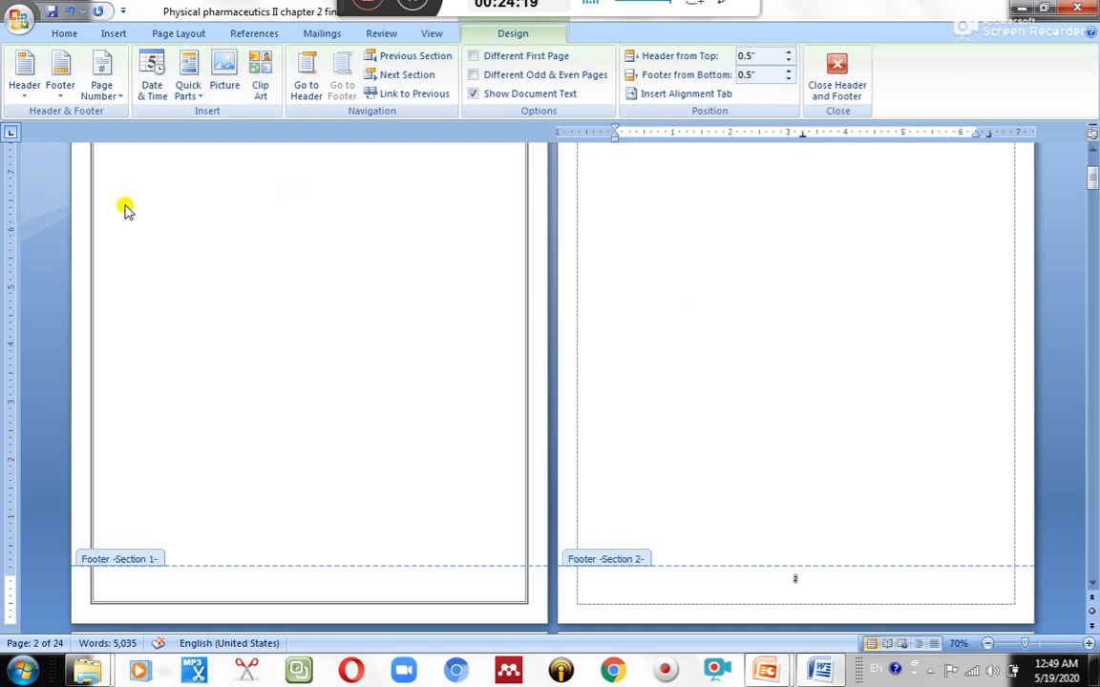
{"action": "left_click", "coordinate": [113, 36]}
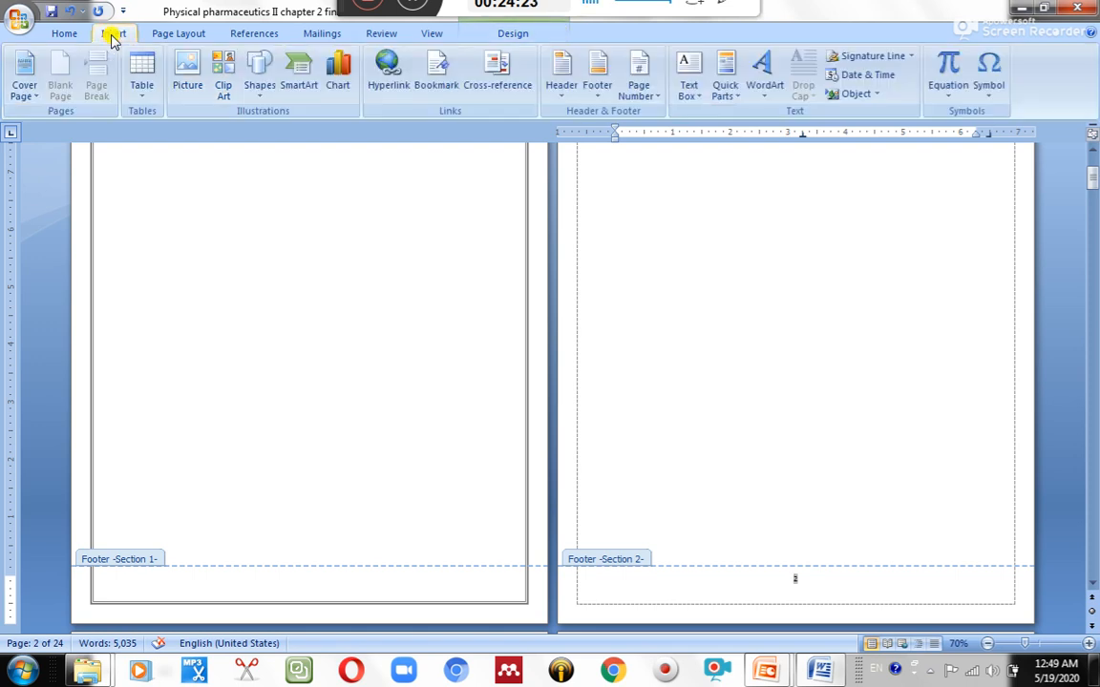
{"action": "left_click", "coordinate": [651, 97]}
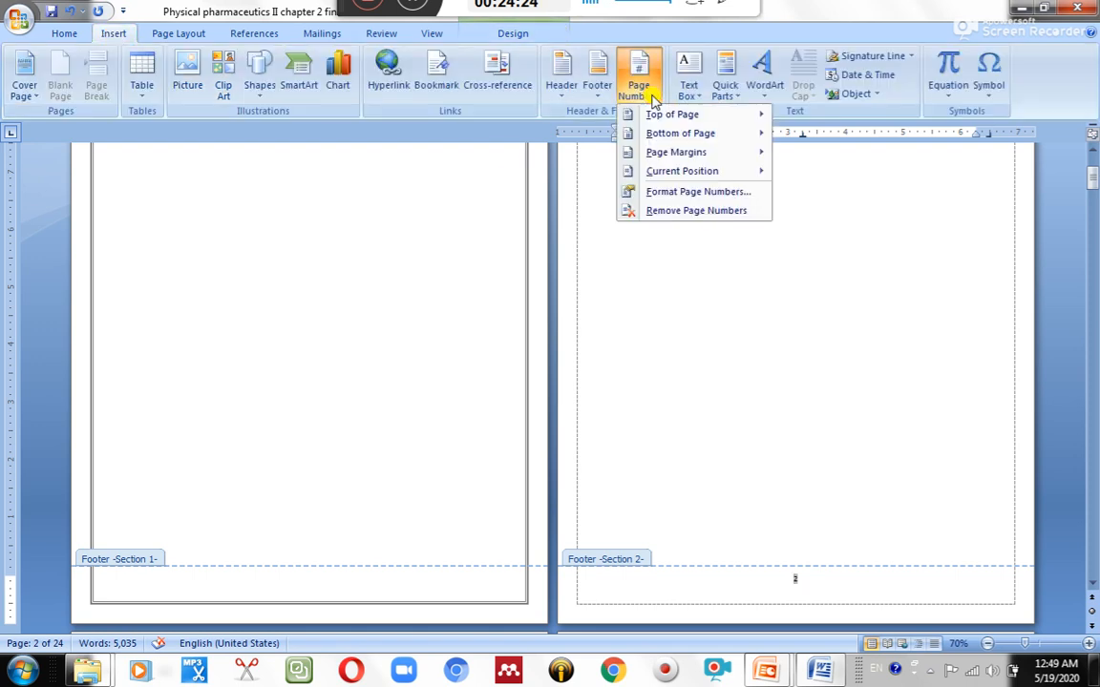
{"action": "left_click", "coordinate": [672, 190]}
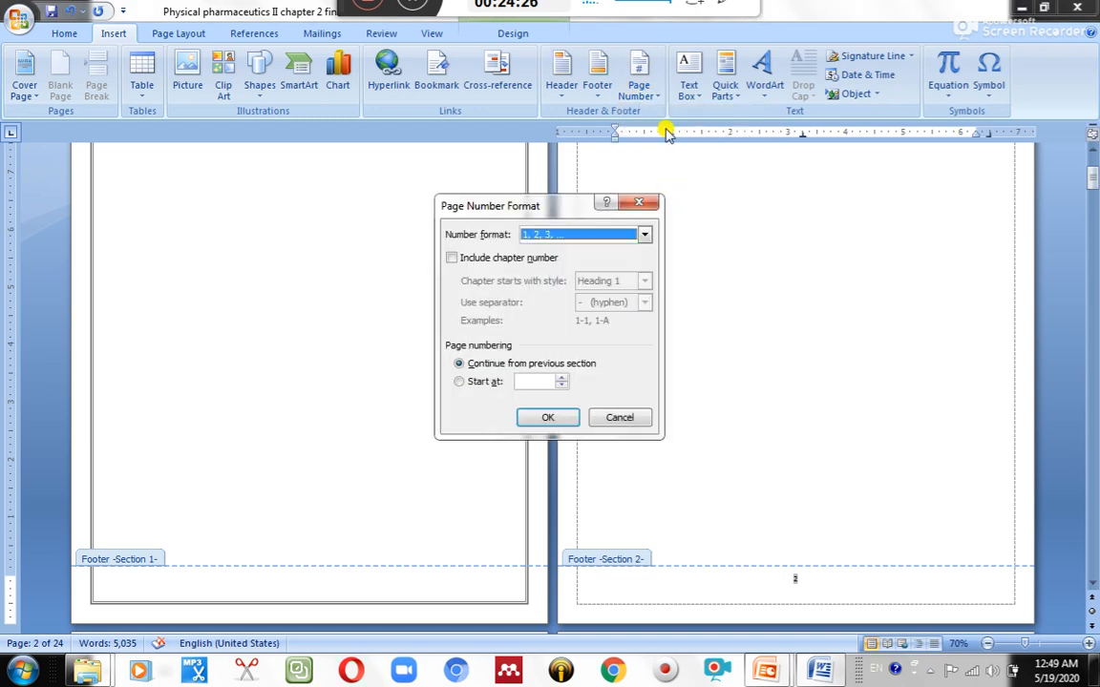
{"action": "left_click", "coordinate": [639, 201]}
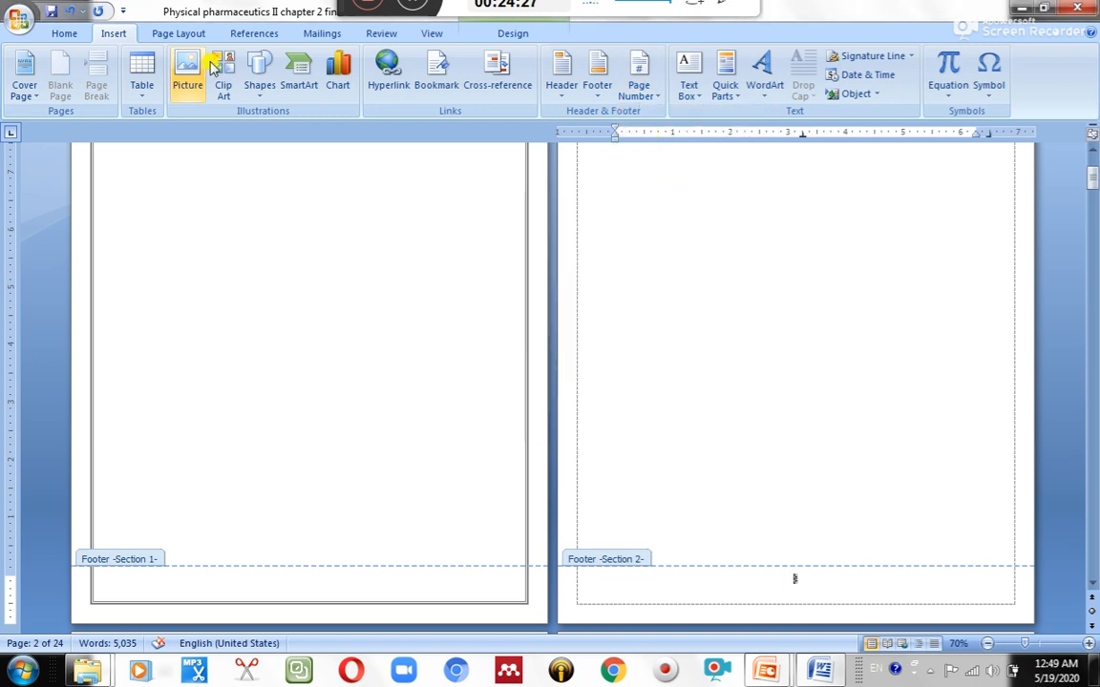
Format the Section 2 page numbers as I, II, III, … starting at I, and check the footers of the following pages.
{"action": "left_click", "coordinate": [636, 89]}
{"action": "left_click", "coordinate": [661, 193]}
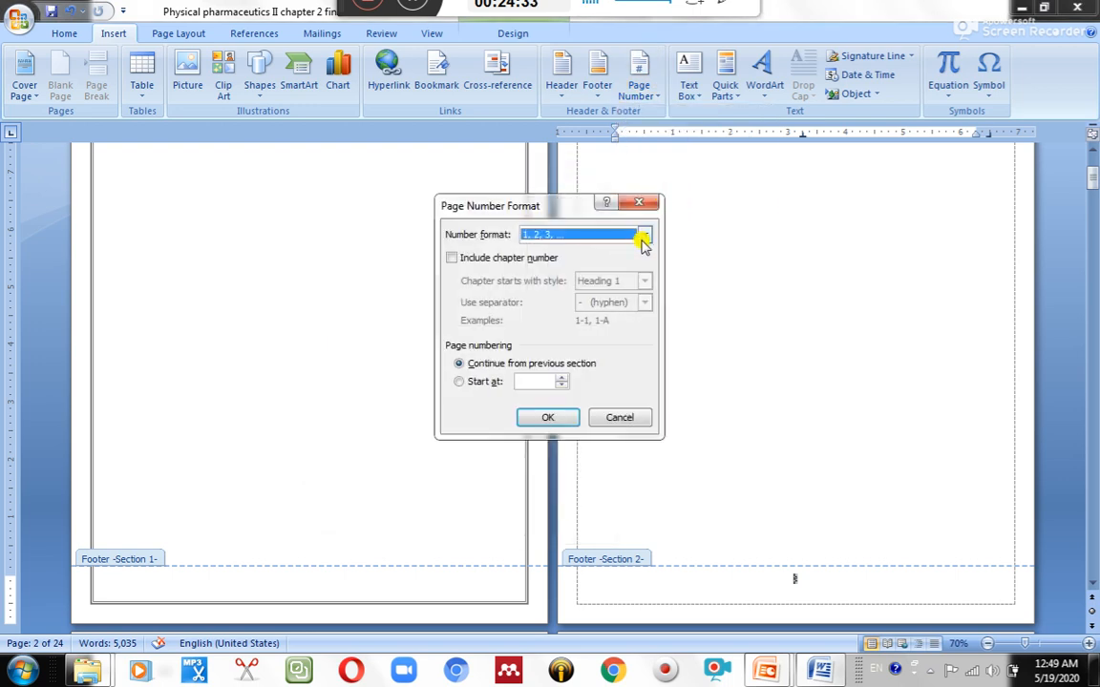
{"action": "left_click", "coordinate": [645, 237]}
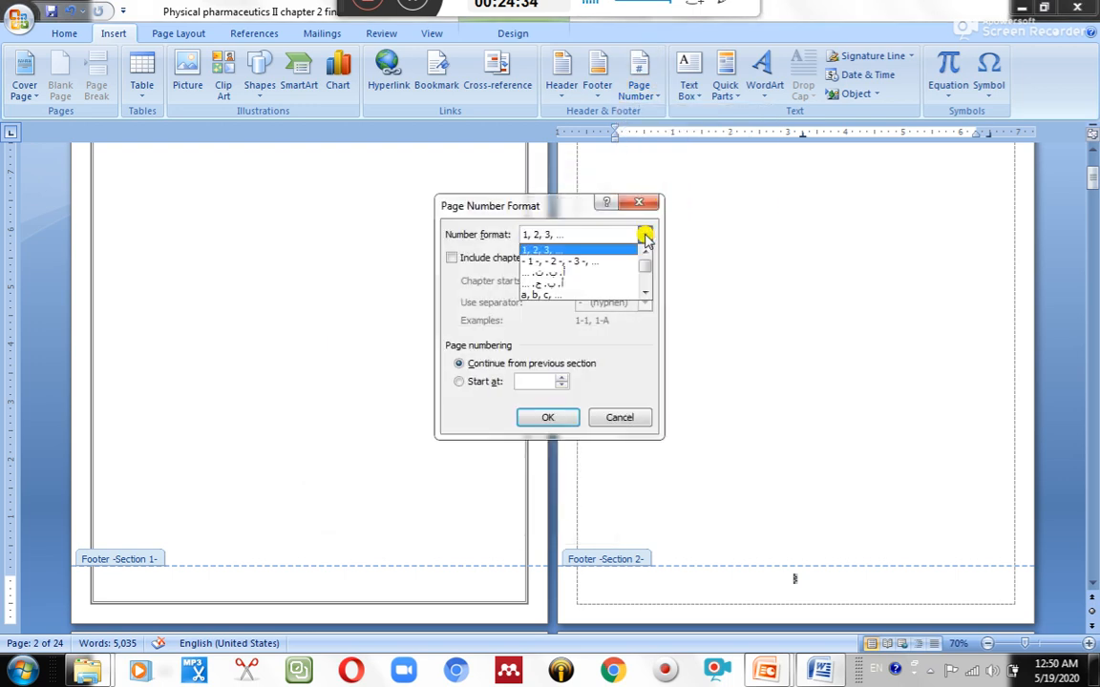
{"action": "left_click", "coordinate": [645, 292]}
{"action": "left_click", "coordinate": [644, 291]}
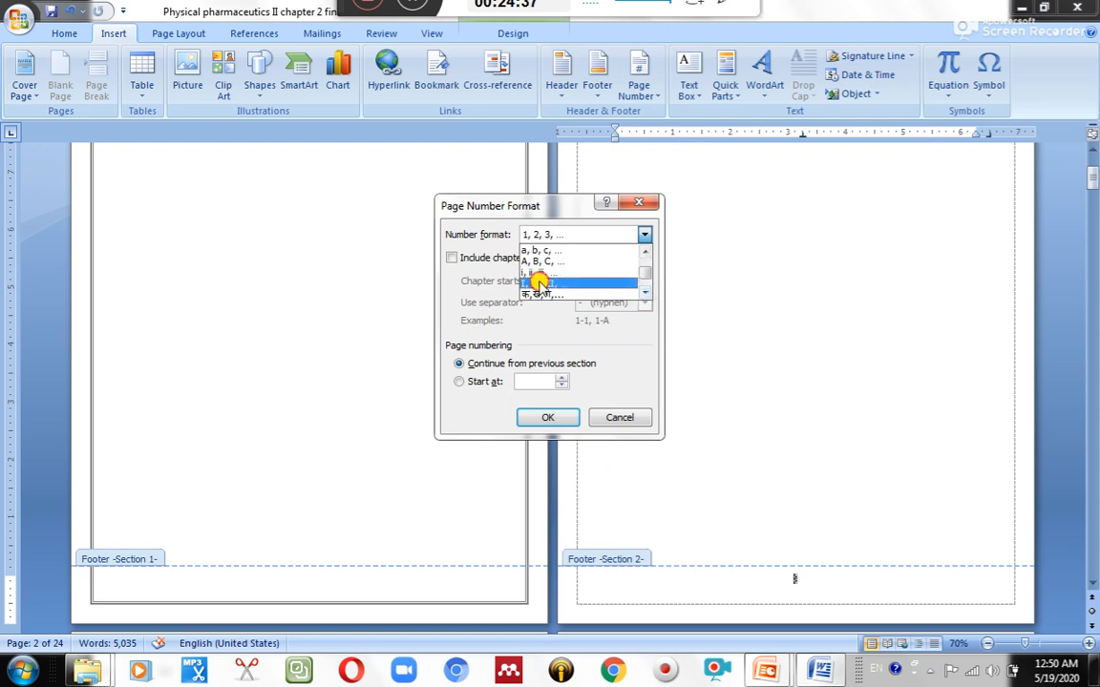
{"action": "left_click", "coordinate": [536, 274]}
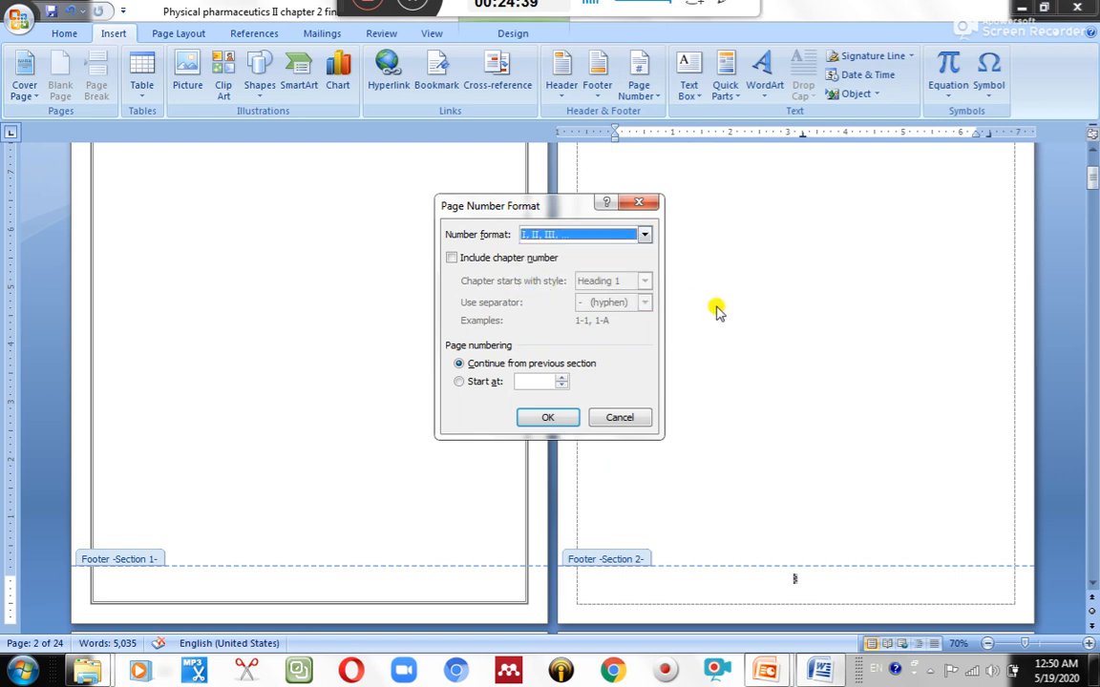
{"action": "left_click", "coordinate": [561, 378]}
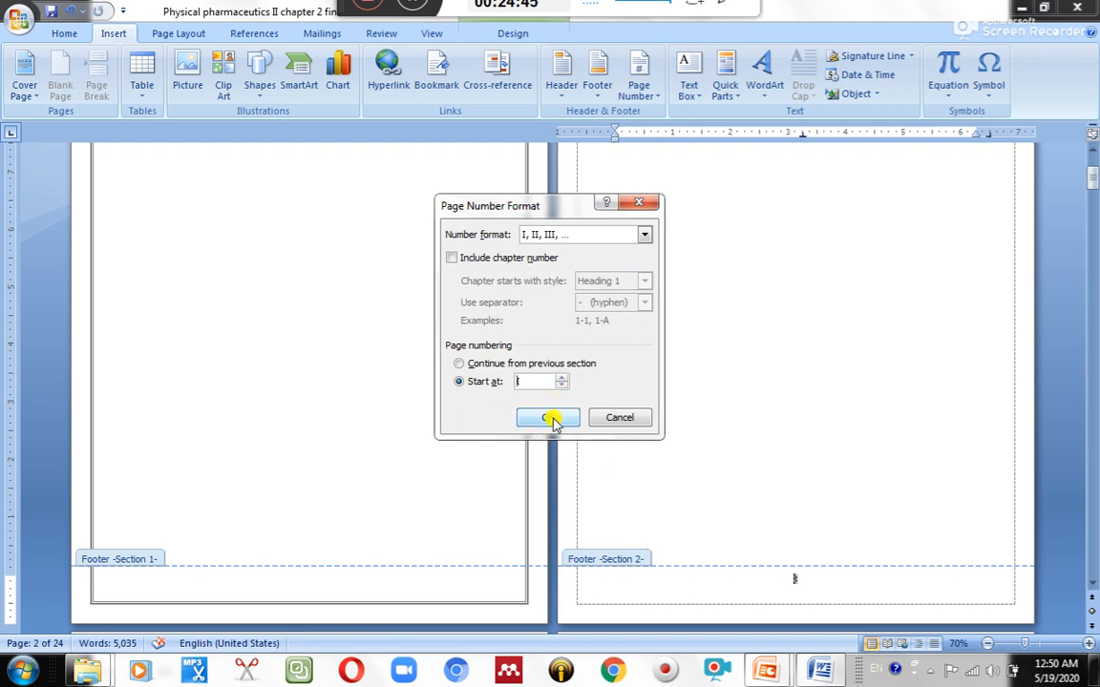
{"action": "left_click", "coordinate": [552, 419]}
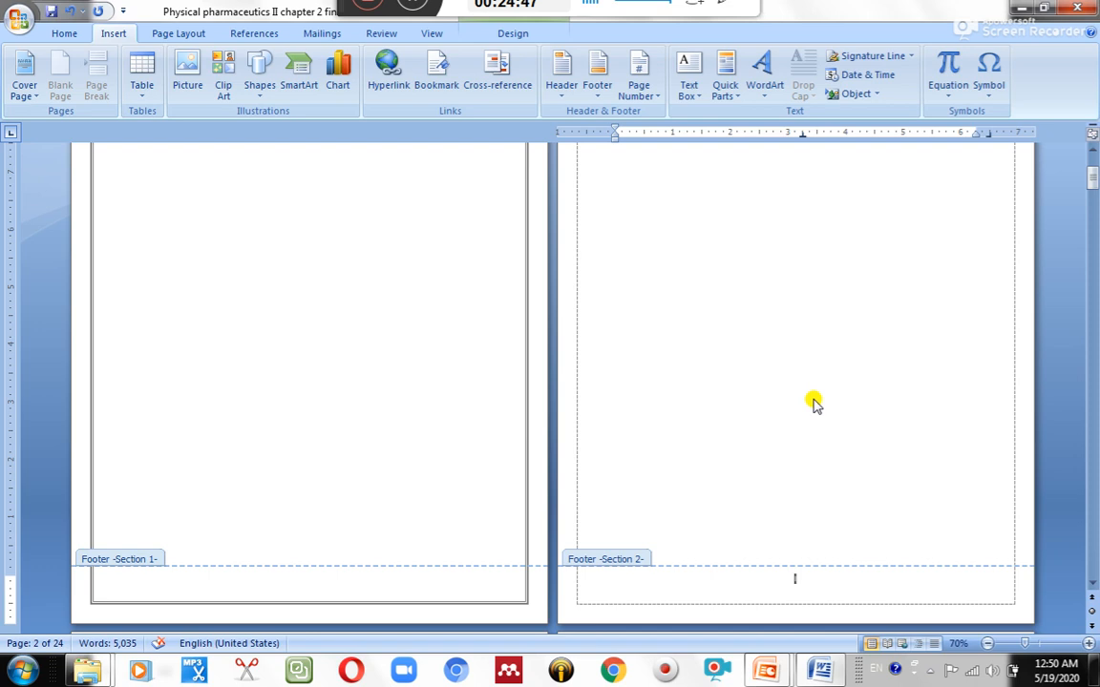
{"action": "scroll", "coordinate": [812, 401], "scroll_direction": "down", "scroll_amount": 15}
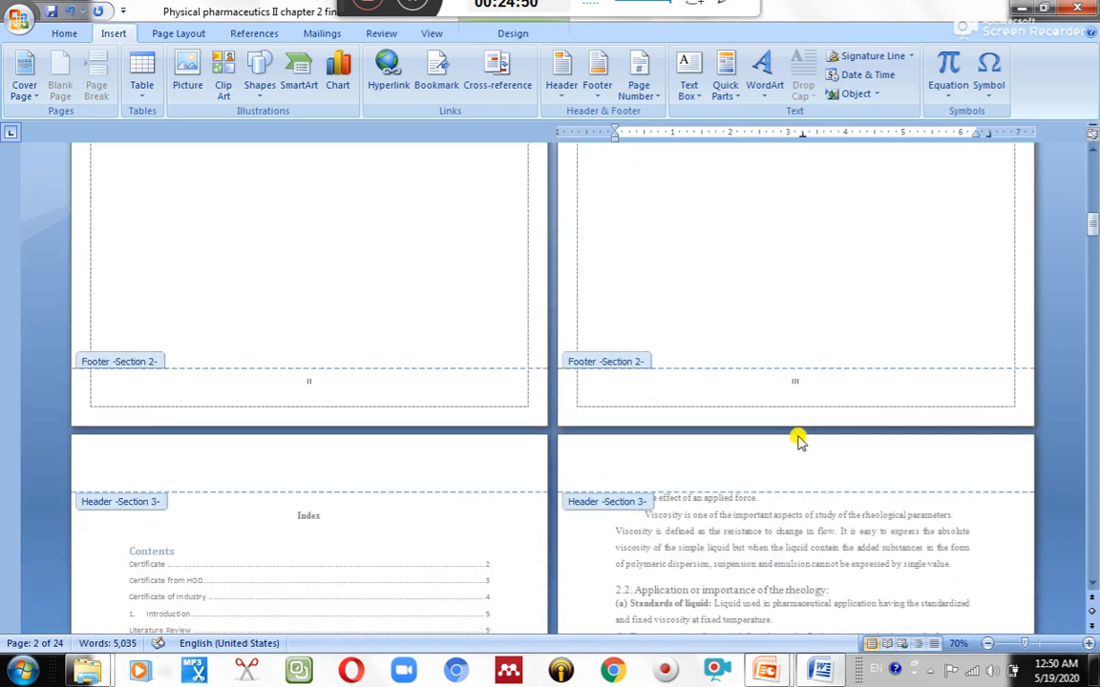
{"action": "scroll", "coordinate": [813, 368], "scroll_direction": "down", "scroll_amount": 5}
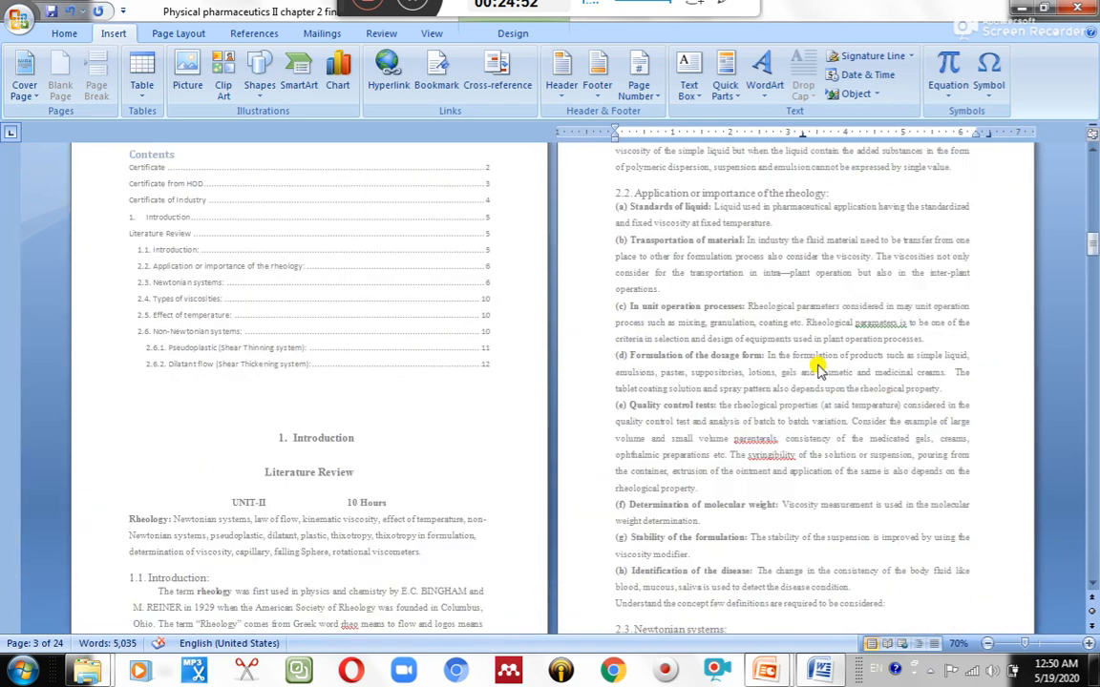
{"action": "scroll", "coordinate": [816, 365], "scroll_direction": "down", "scroll_amount": 3}
{"action": "scroll", "coordinate": [819, 365], "scroll_direction": "up", "scroll_amount": 10}
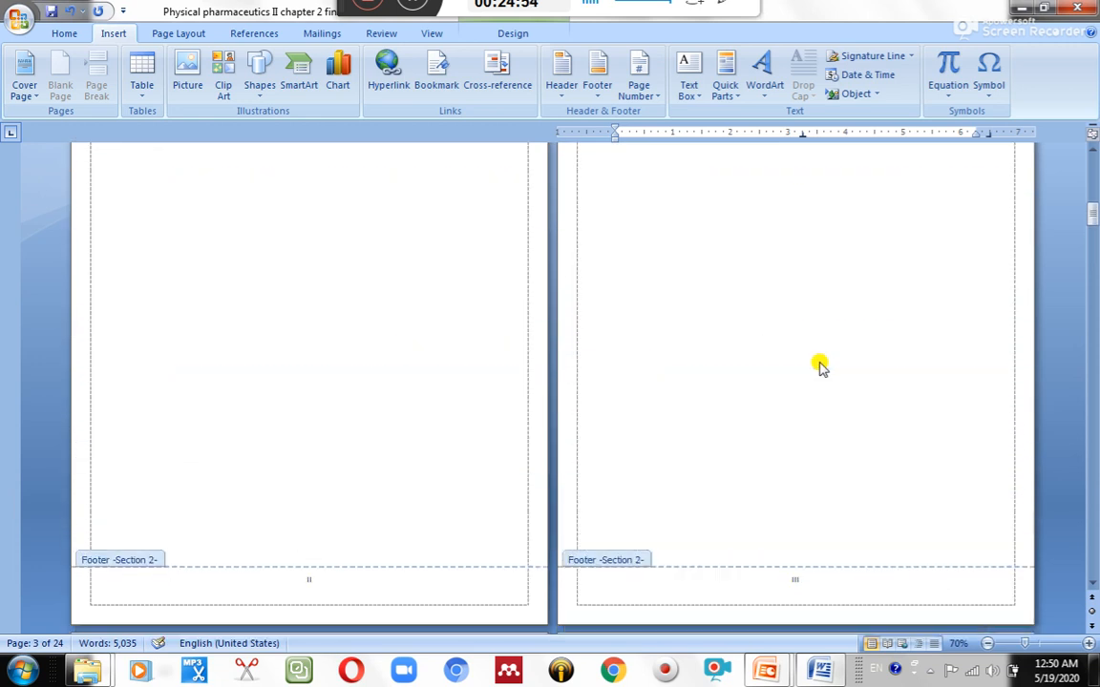
Return to the Certificate page and close header and footer editing.
{"action": "scroll", "coordinate": [819, 366], "scroll_direction": "up", "scroll_amount": 10}
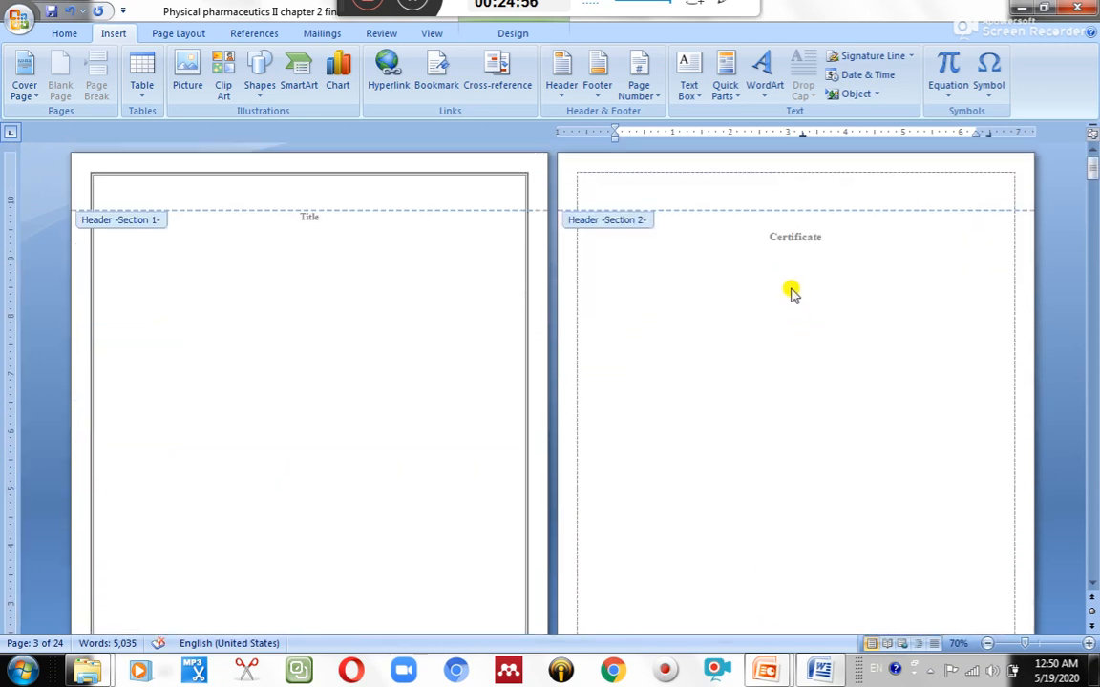
{"action": "left_click", "coordinate": [520, 35]}
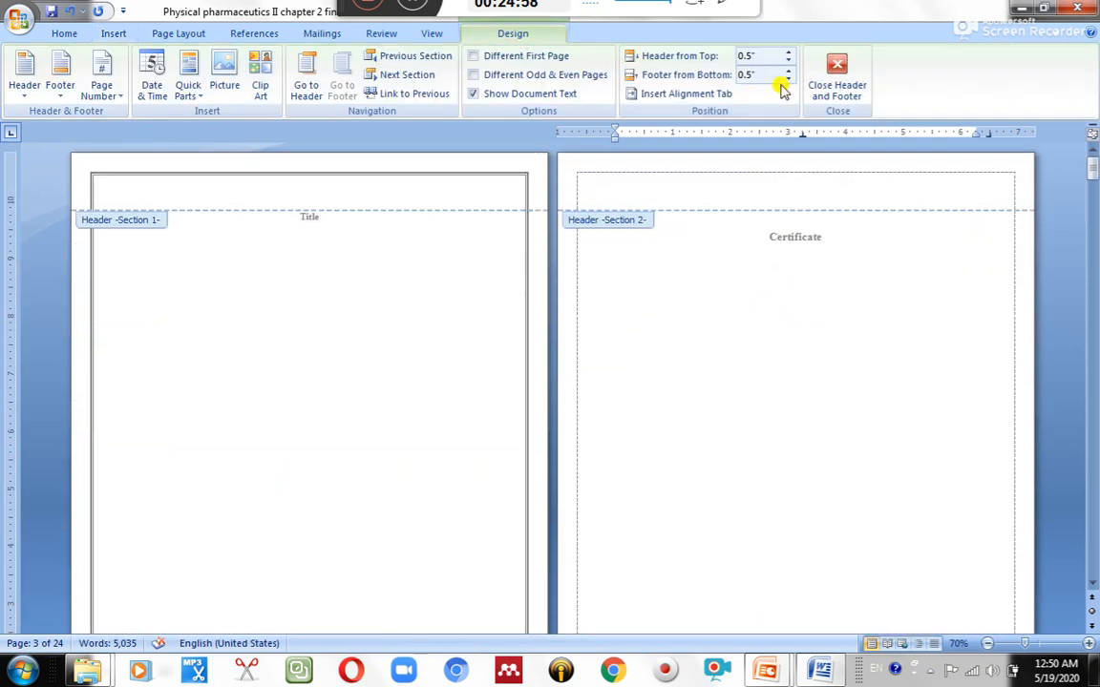
{"action": "left_click", "coordinate": [838, 88]}
Update the entire table of contents on the "Index" page so its entries use the new Section 2 numbering.
{"action": "scroll", "coordinate": [550, 287], "scroll_direction": "down", "scroll_amount": 5}
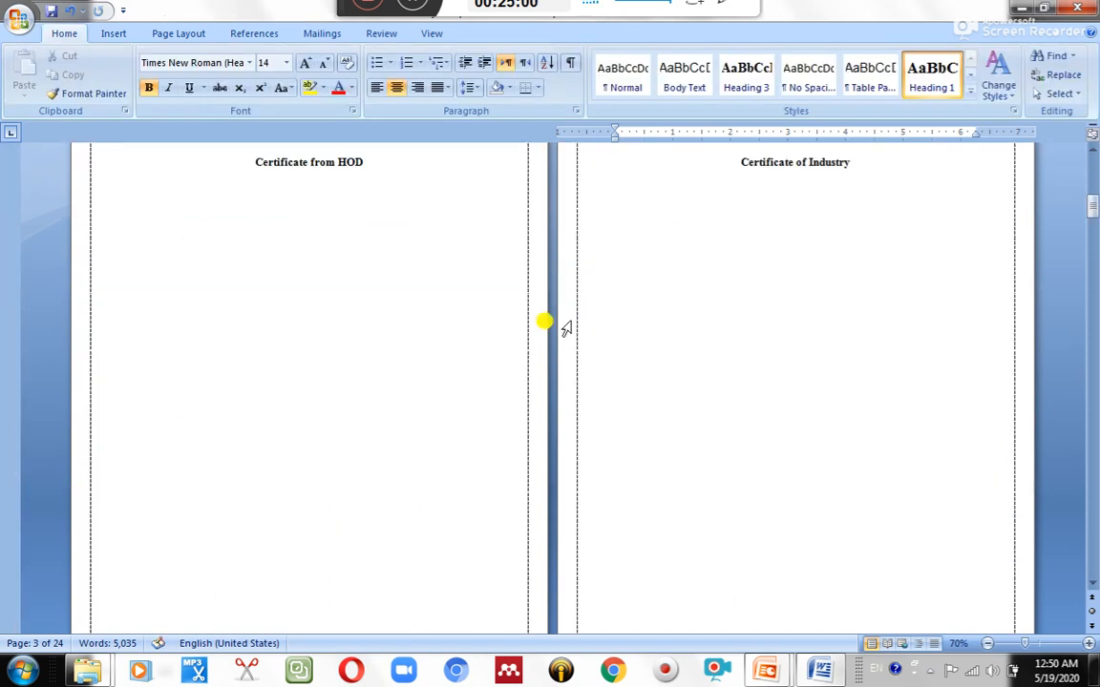
{"action": "scroll", "coordinate": [566, 329], "scroll_direction": "down", "scroll_amount": 5}
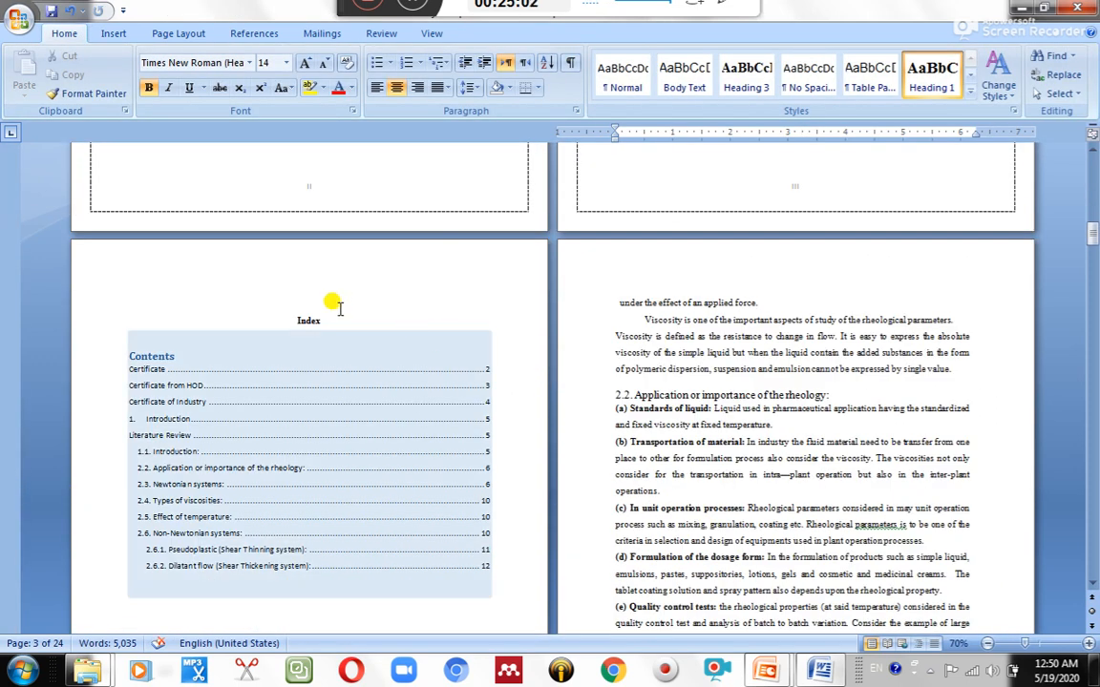
{"action": "left_click", "coordinate": [339, 308]}
{"action": "scroll", "coordinate": [344, 306], "scroll_direction": "up", "scroll_amount": 6}
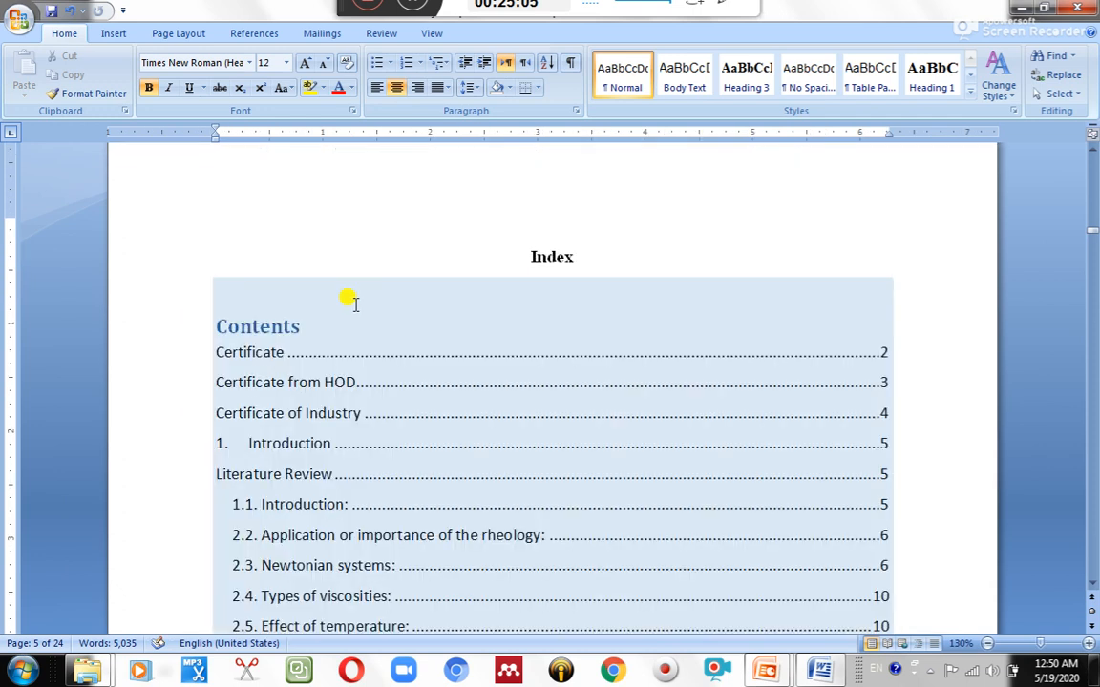
{"action": "scroll", "coordinate": [399, 316], "scroll_direction": "down", "scroll_amount": 2}
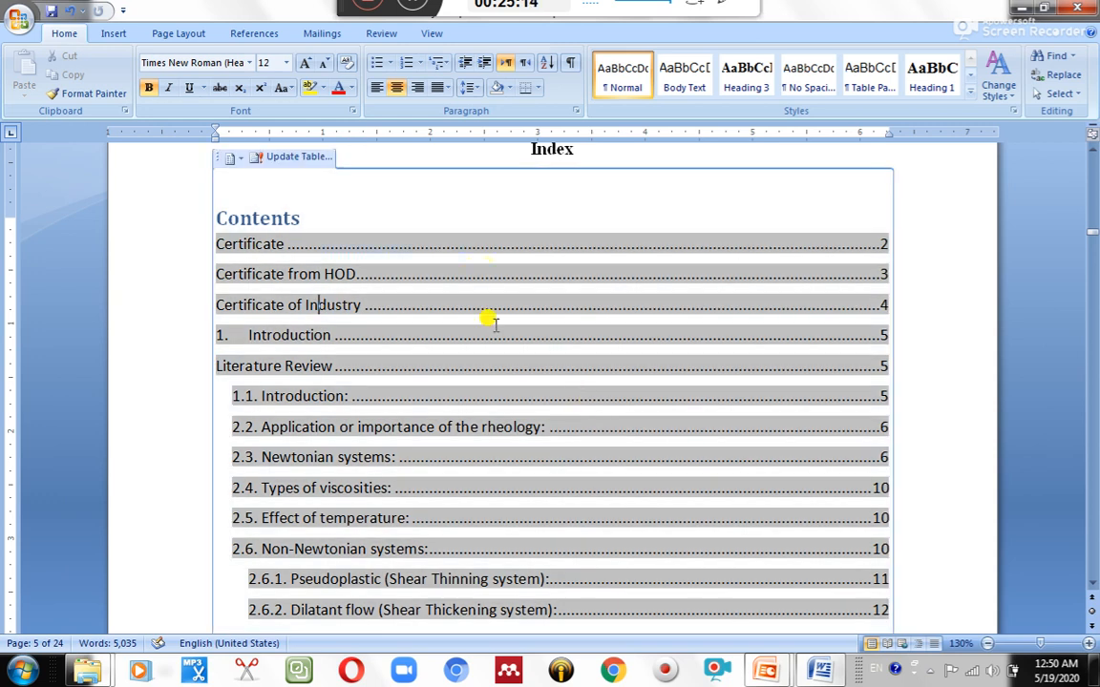
{"action": "right_click", "coordinate": [331, 308]}
{"action": "left_click", "coordinate": [397, 372]}
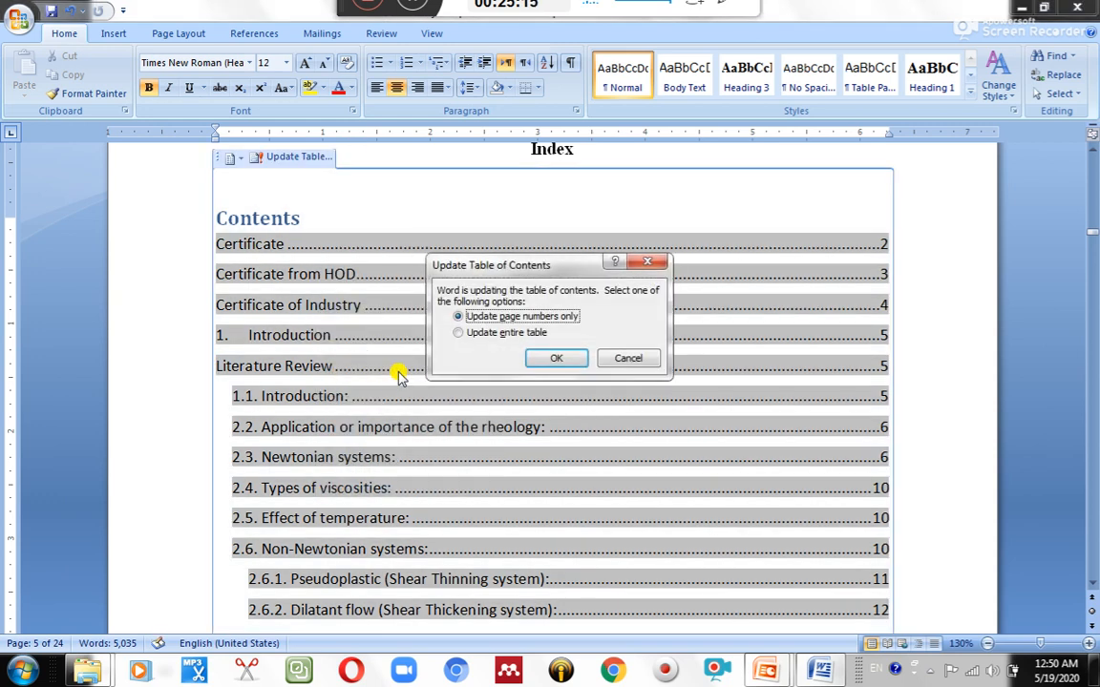
{"action": "left_click", "coordinate": [481, 335]}
{"action": "left_click", "coordinate": [559, 361]}
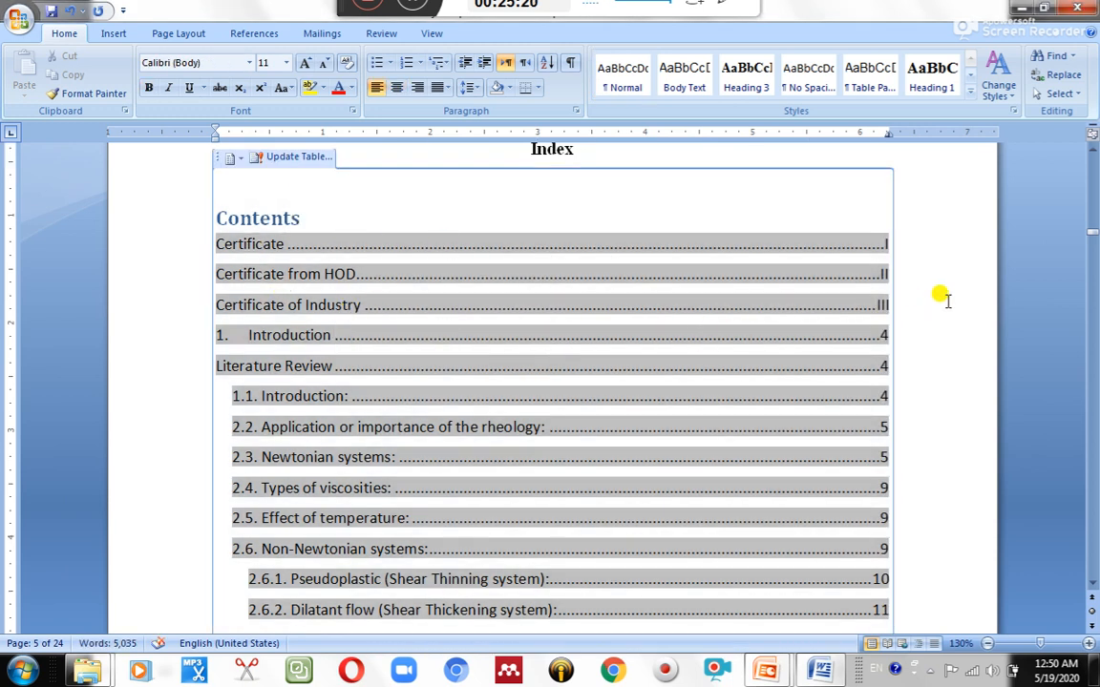
Follow the Introduction entry in the table of contents and examine where the index ends and the "1. Introduction" heading starts.
{"action": "left_click", "coordinate": [596, 146]}
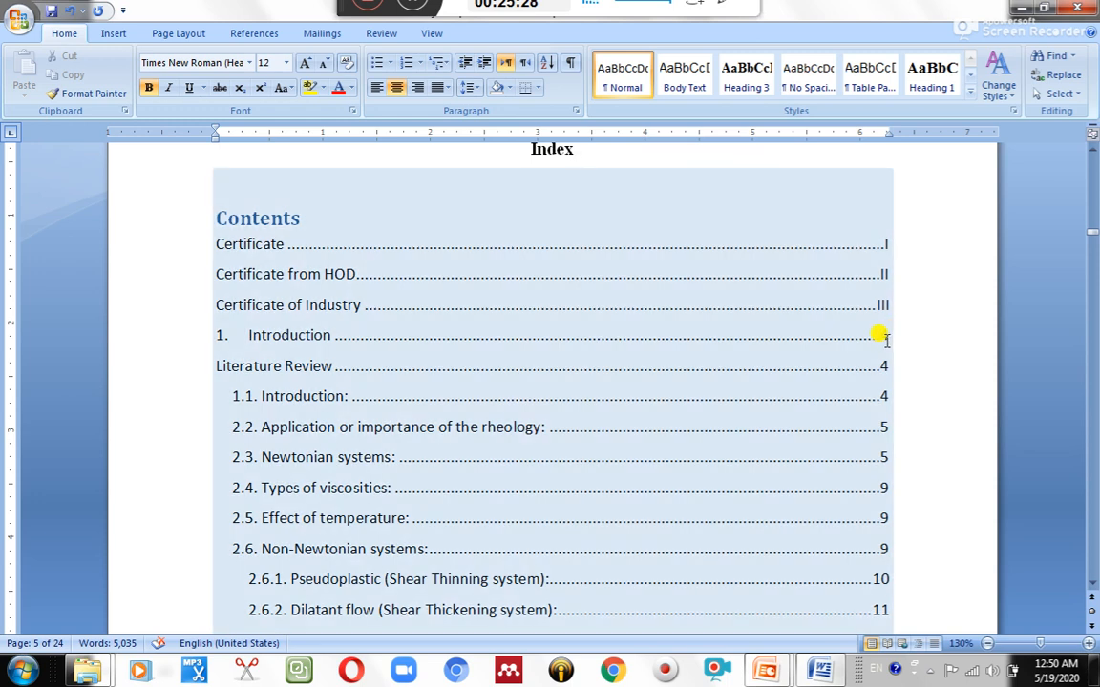
{"action": "left_click", "coordinate": [879, 336], "text": "ctrl"}
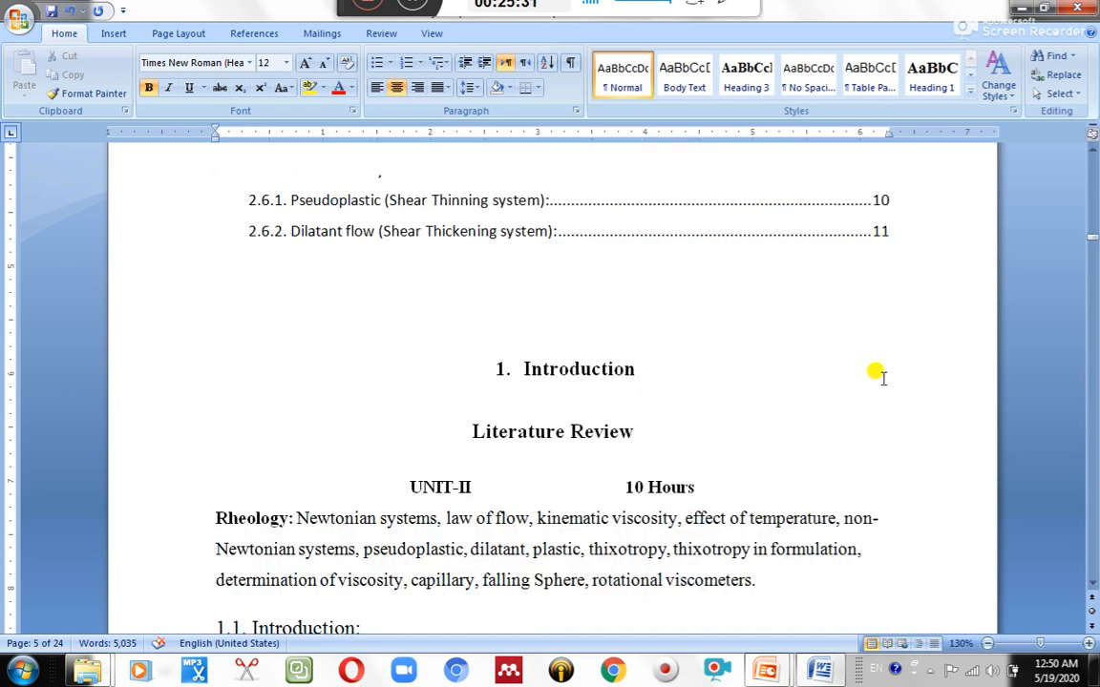
{"action": "scroll", "coordinate": [868, 382], "scroll_direction": "down", "scroll_amount": 3}
{"action": "scroll", "coordinate": [824, 388], "scroll_direction": "up", "scroll_amount": 3}
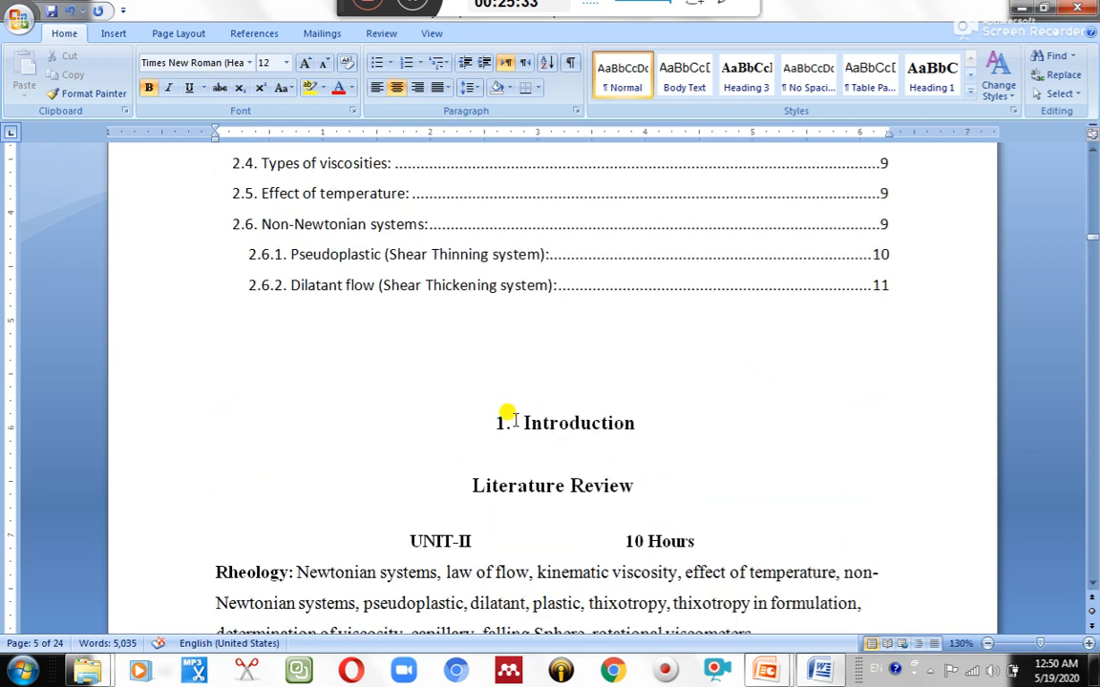
{"action": "left_click", "coordinate": [500, 423]}
{"action": "left_click", "coordinate": [908, 302]}
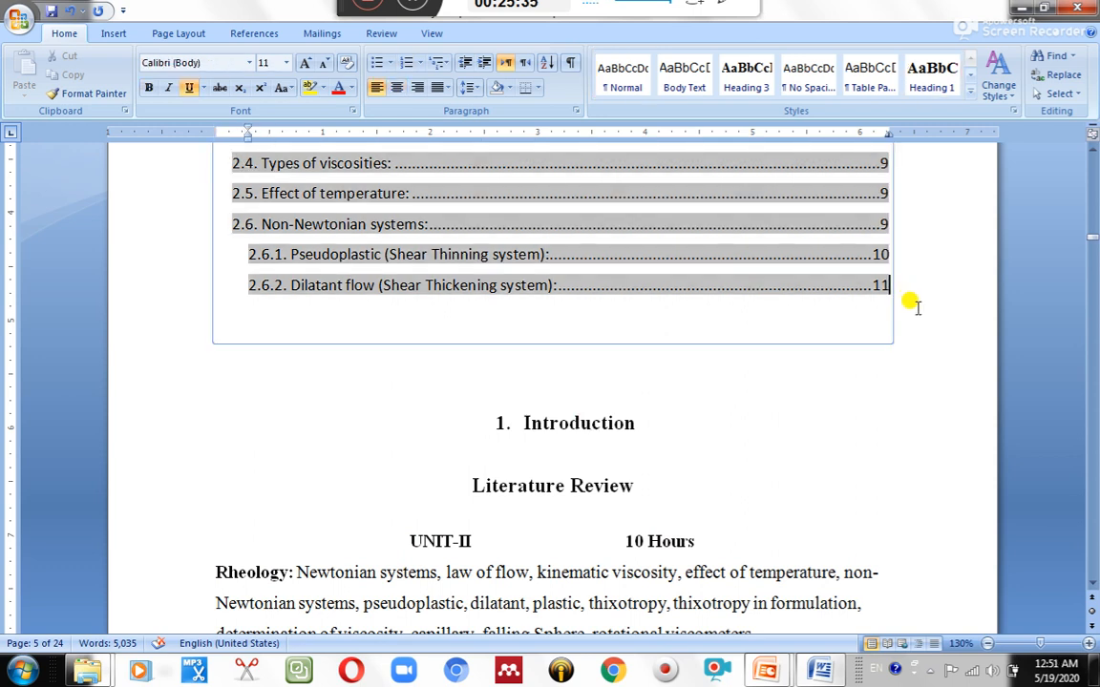
{"action": "left_click", "coordinate": [523, 422]}
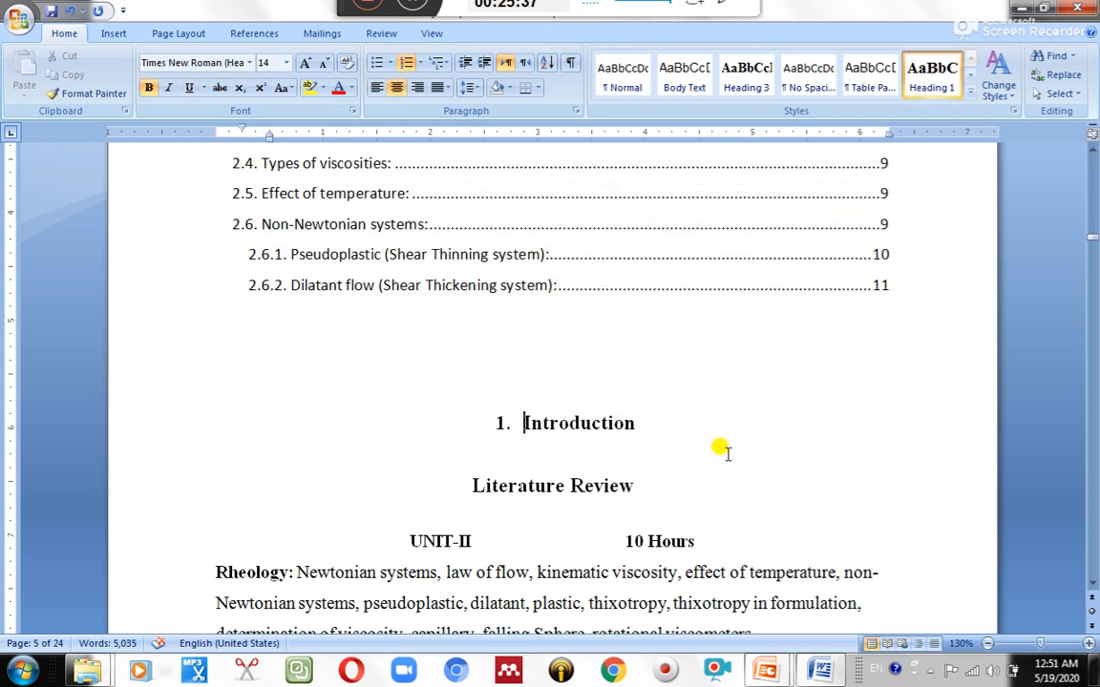
{"action": "left_click", "coordinate": [497, 422]}
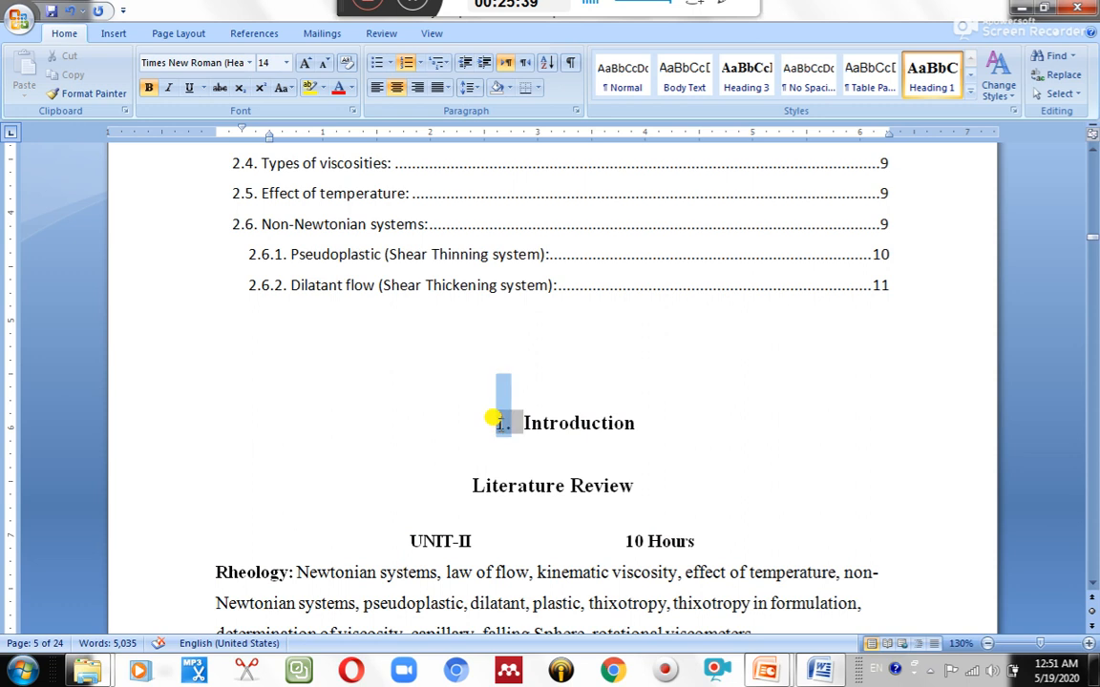
{"action": "left_click", "coordinate": [497, 430]}
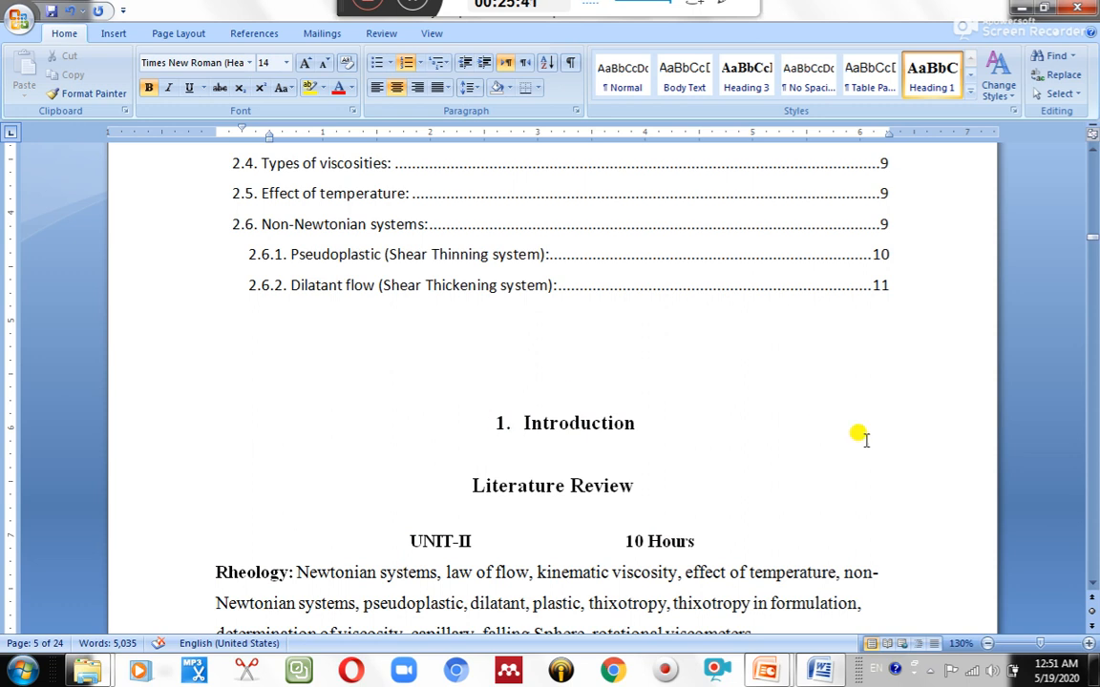
{"action": "left_click", "coordinate": [506, 167]}
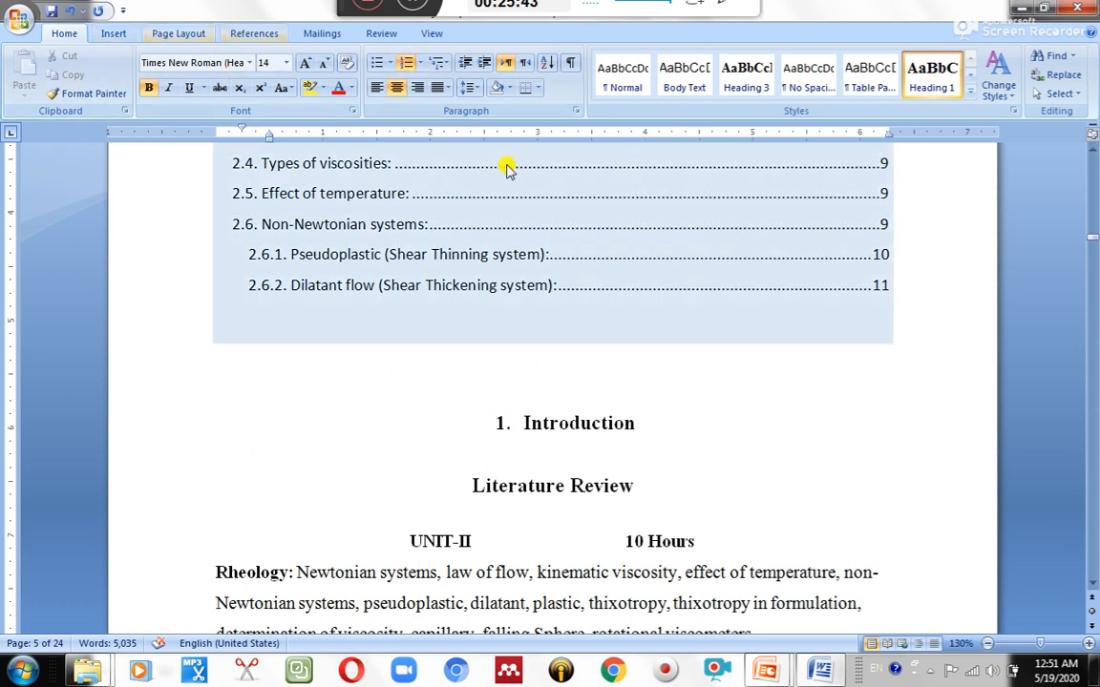
{"action": "left_click", "coordinate": [900, 280]}
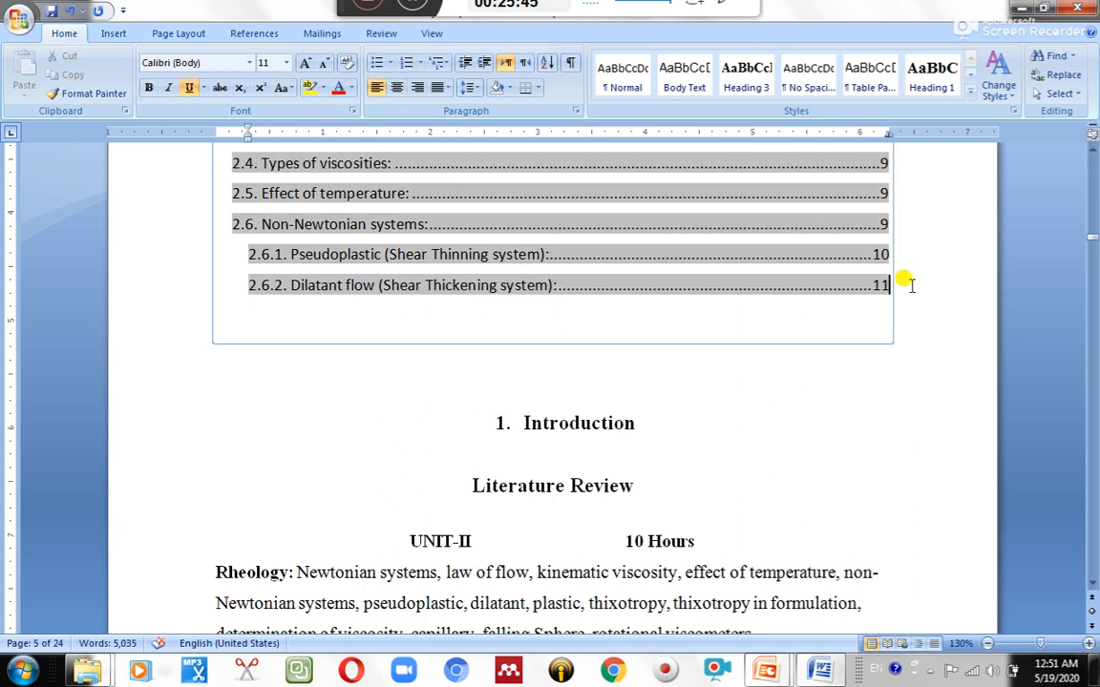
{"action": "left_click", "coordinate": [826, 378]}
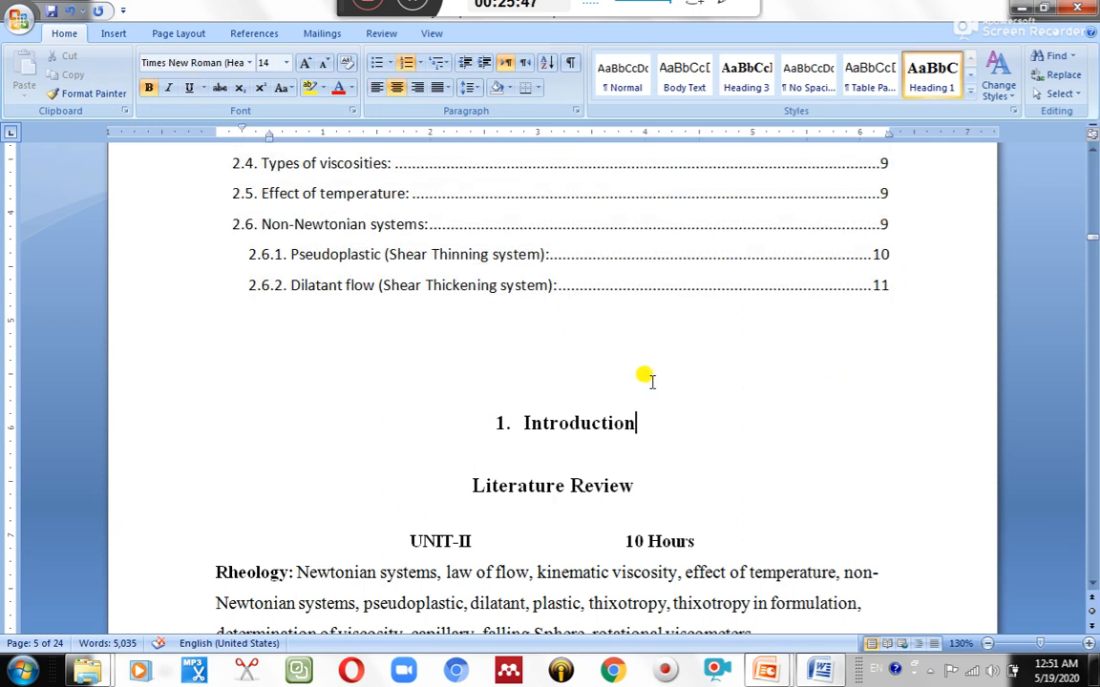
{"action": "left_click", "coordinate": [503, 375]}
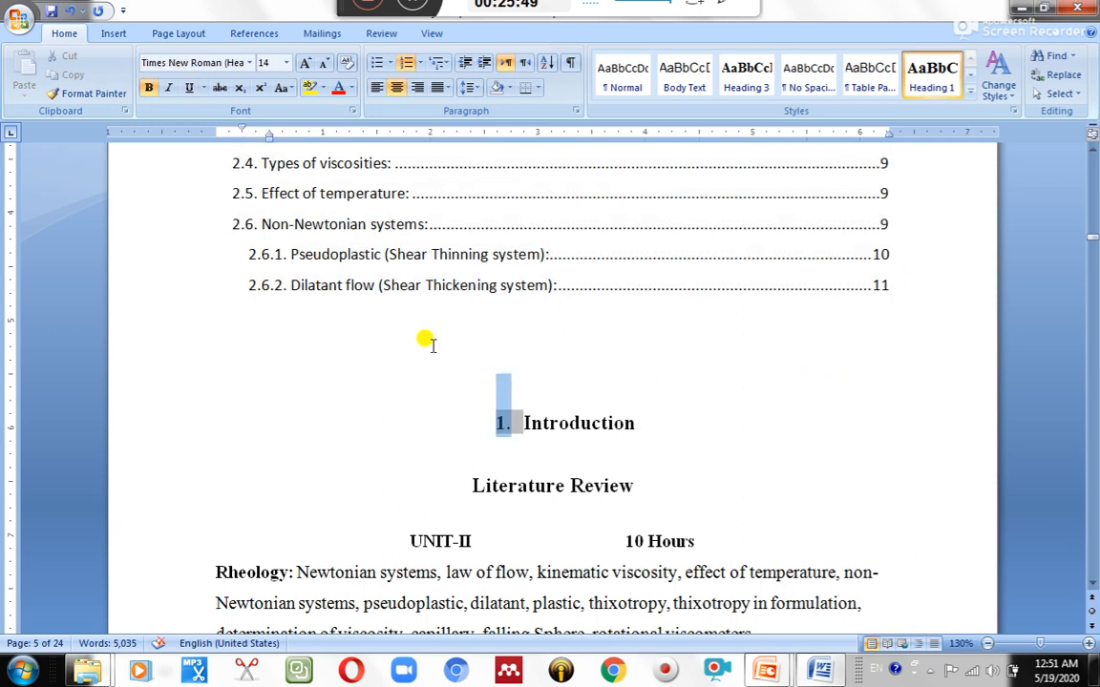
{"action": "left_click", "coordinate": [494, 373]}
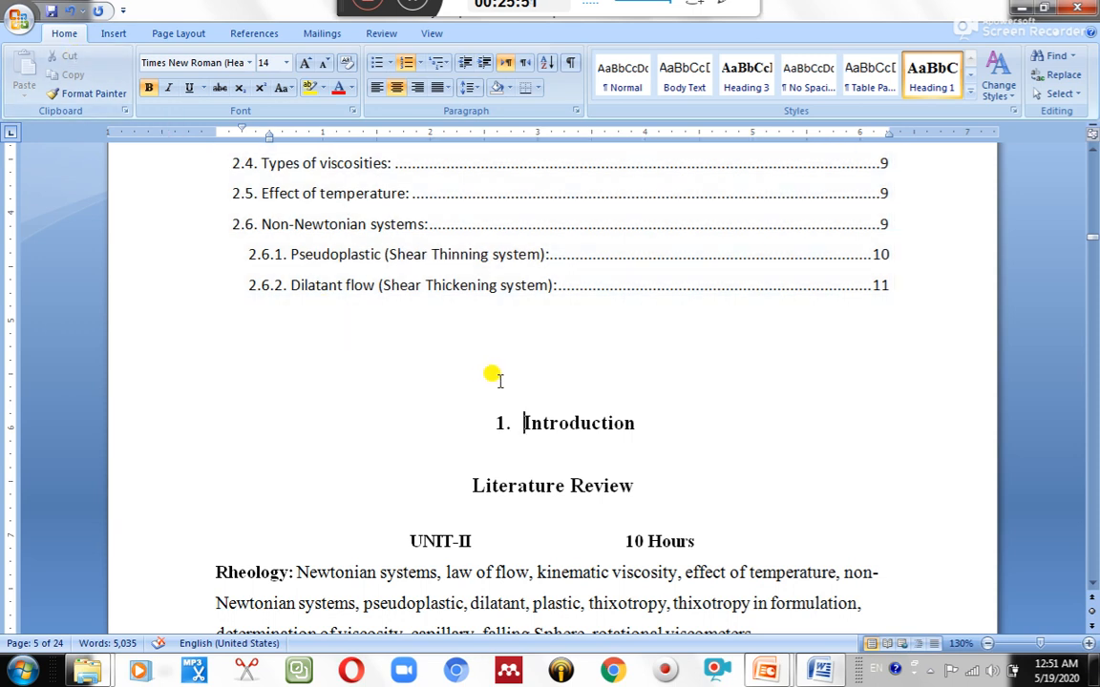
Insert a Next Page section break between the table of contents and "1. Introduction", and delete the empty line above that heading.
{"action": "left_click", "coordinate": [488, 362]}
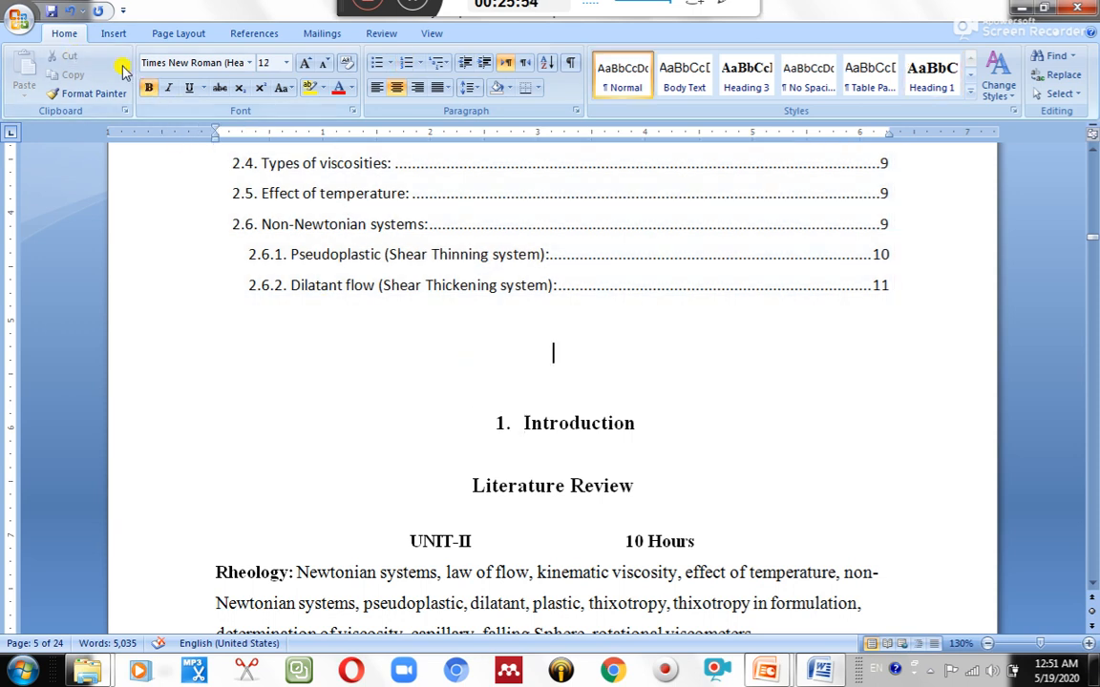
{"action": "left_click", "coordinate": [165, 35]}
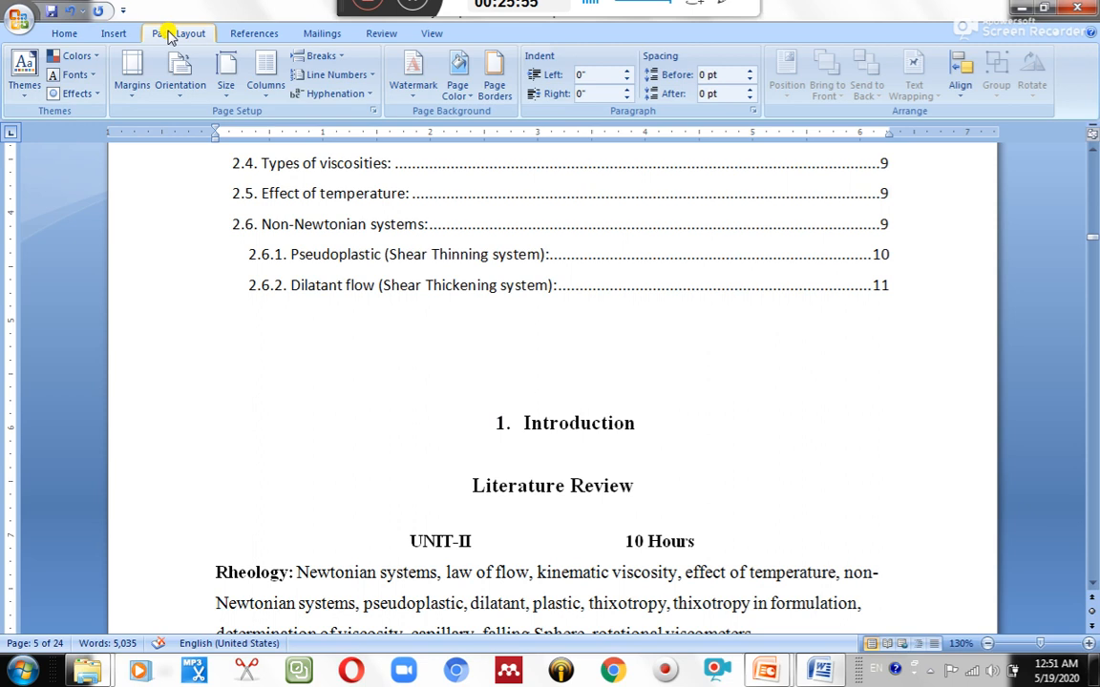
{"action": "left_click", "coordinate": [332, 58]}
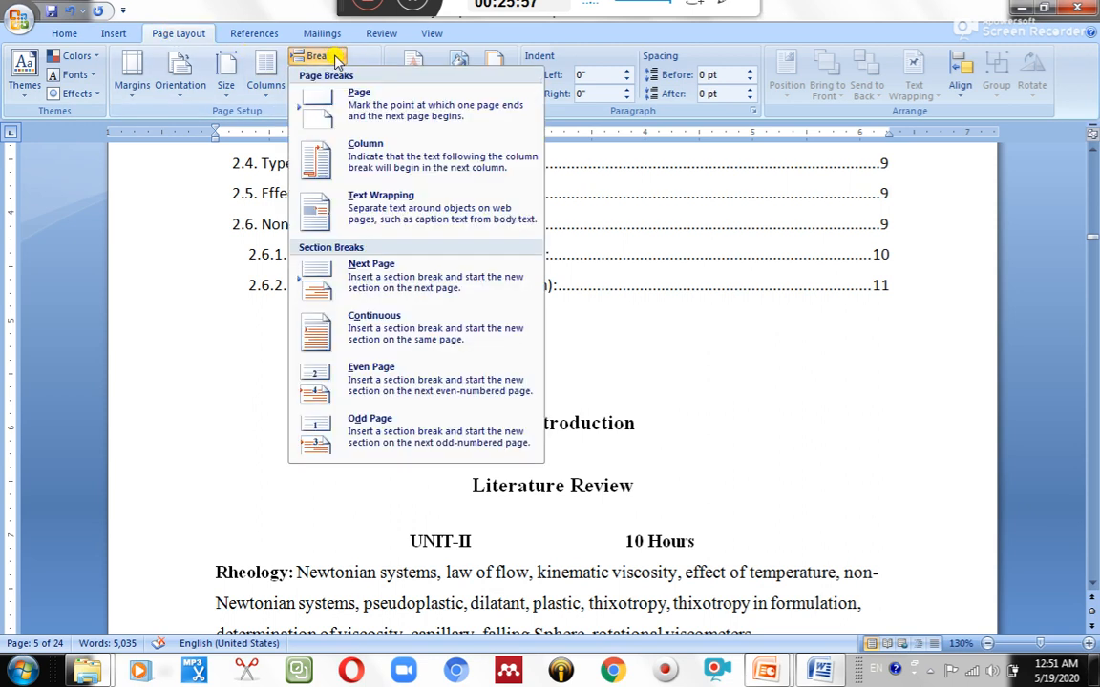
{"action": "left_click", "coordinate": [358, 272]}
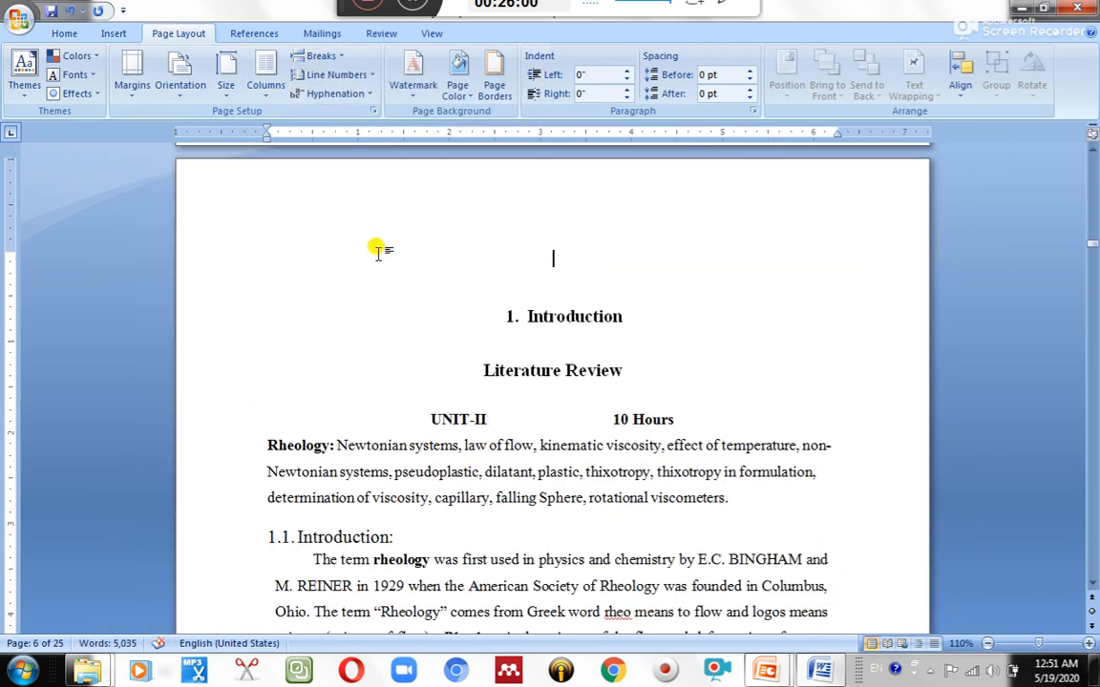
{"action": "scroll", "coordinate": [372, 259], "scroll_direction": "down", "scroll_amount": 5}
{"action": "scroll", "coordinate": [378, 253], "scroll_direction": "down", "scroll_amount": 1}
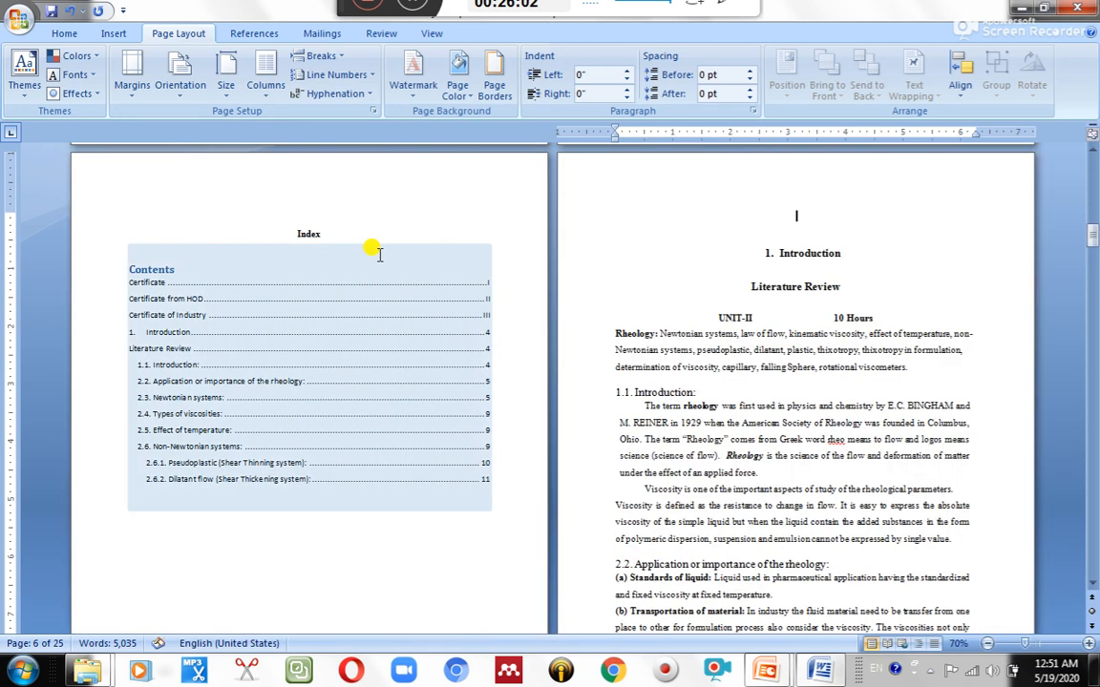
{"action": "key", "text": "Delete"}
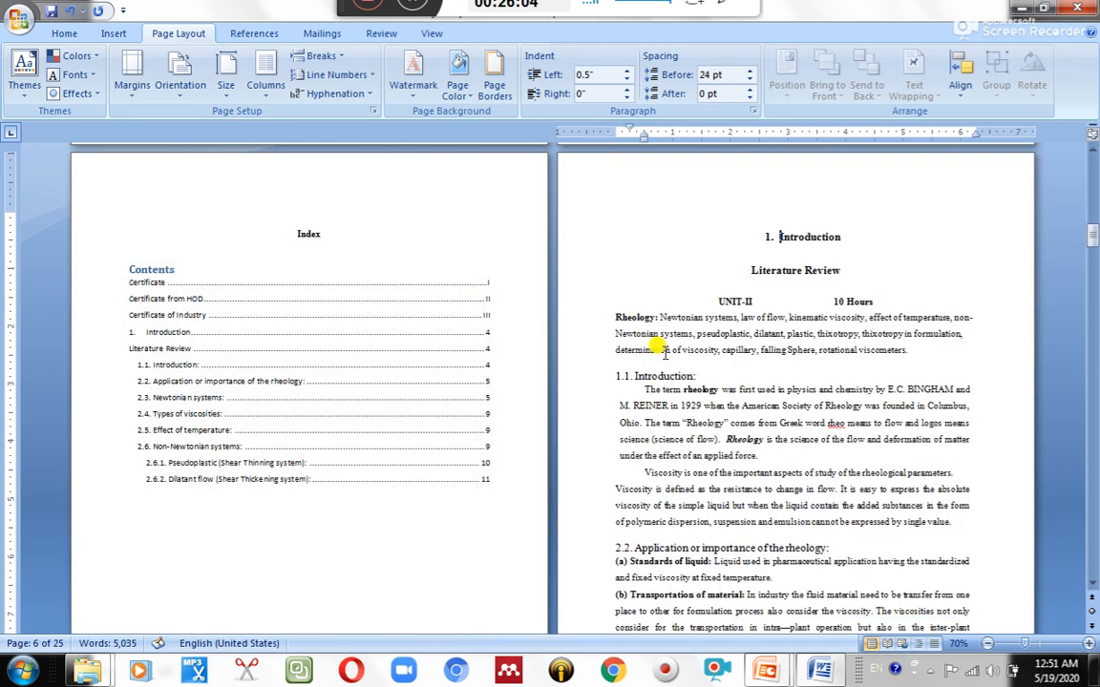
Unlink the header and footer of Section 4 from the previous section, and close header and footer editing.
{"action": "double_click", "coordinate": [653, 170]}
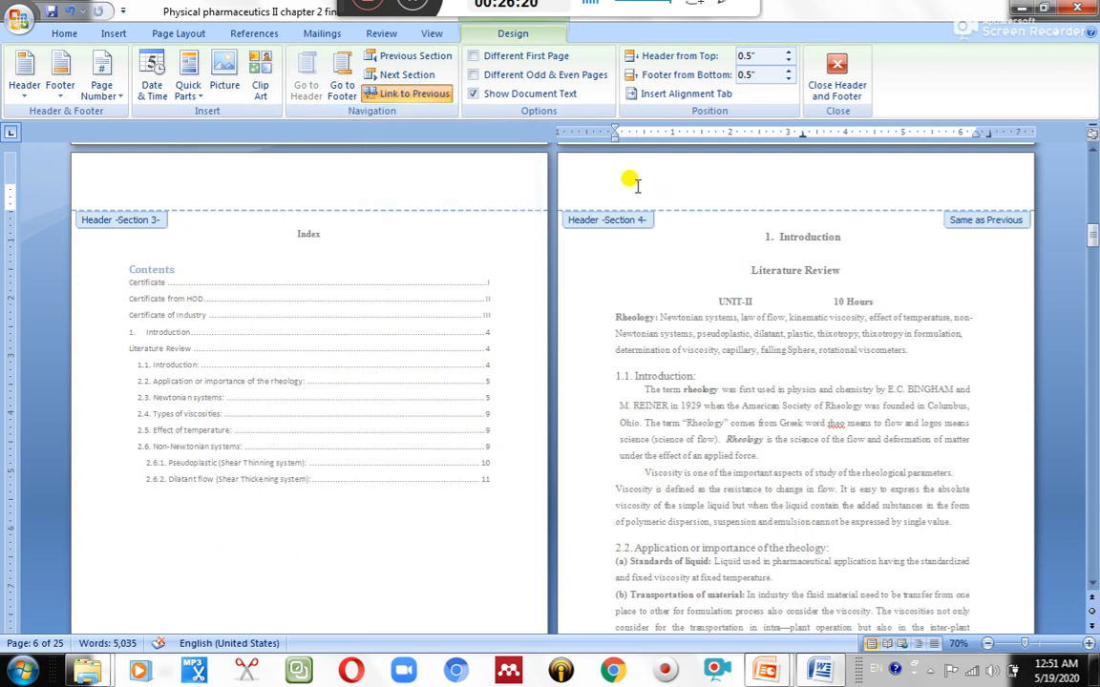
{"action": "left_click", "coordinate": [433, 107]}
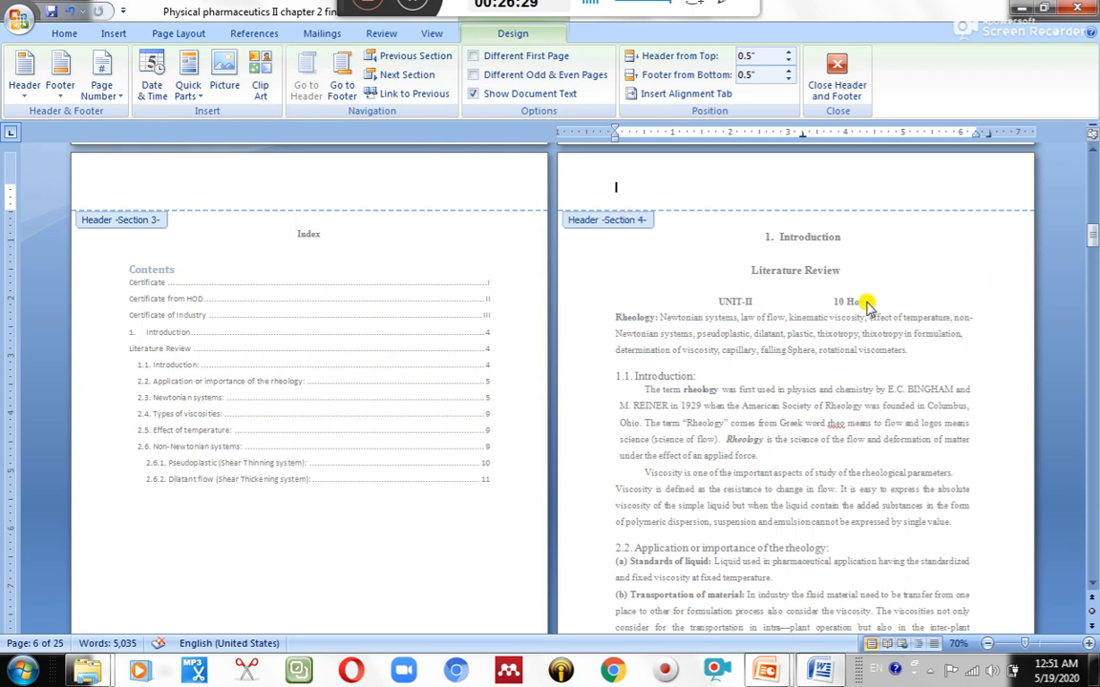
{"action": "scroll", "coordinate": [725, 419], "scroll_direction": "down", "scroll_amount": 5}
{"action": "left_click", "coordinate": [601, 500]}
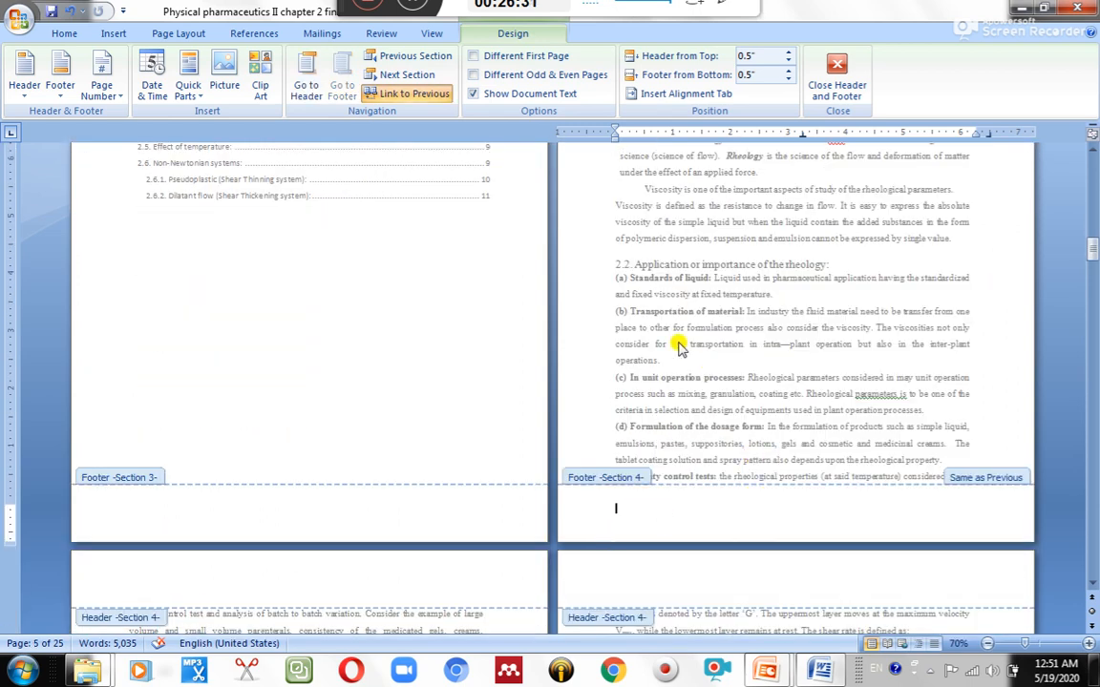
{"action": "left_click", "coordinate": [443, 99]}
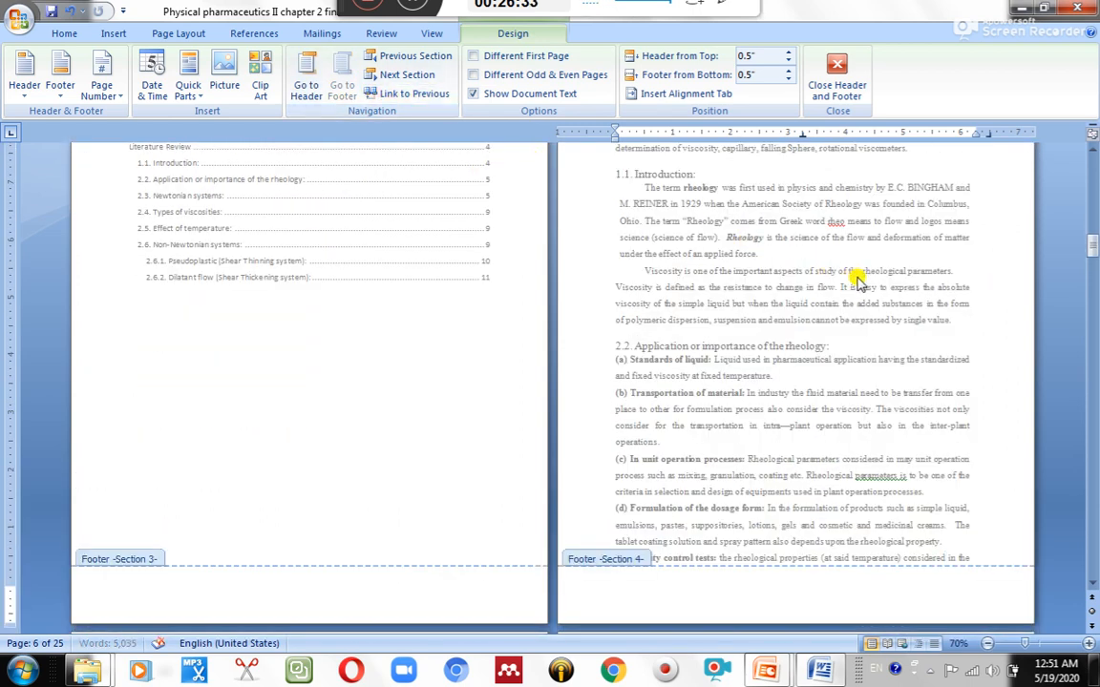
{"action": "left_click", "coordinate": [837, 78]}
Insert the built-in Alphabet footer in Section 4, which starts with the "1. Introduction" page.
{"action": "scroll", "coordinate": [784, 251], "scroll_direction": "down", "scroll_amount": 8}
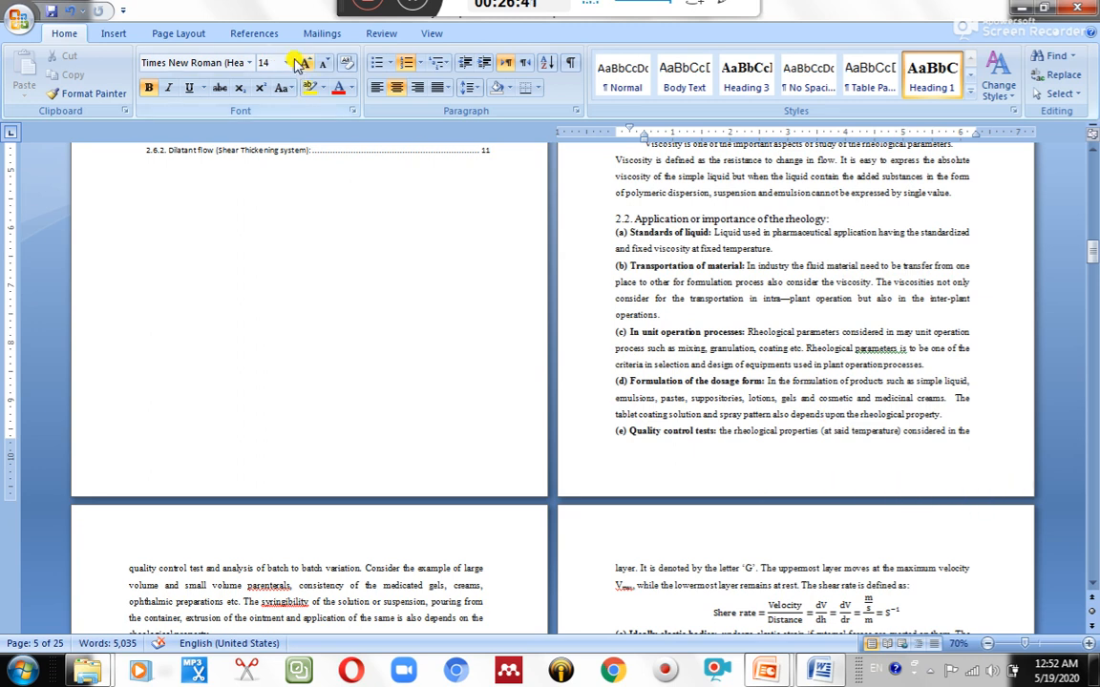
{"action": "left_click", "coordinate": [112, 35]}
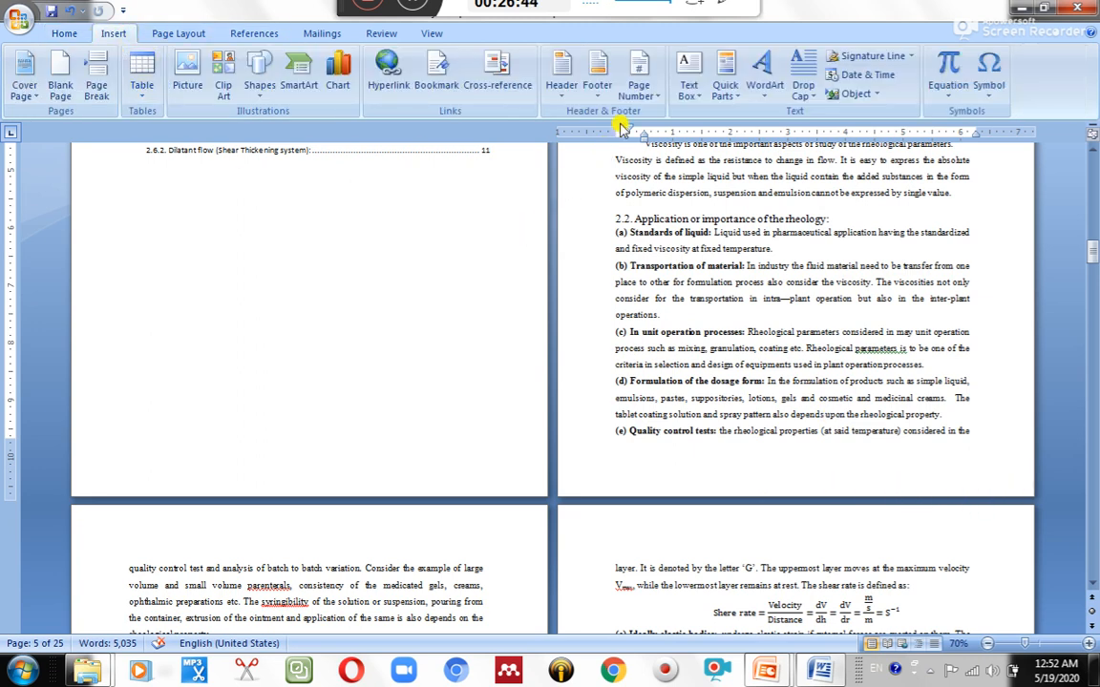
{"action": "left_click", "coordinate": [596, 76]}
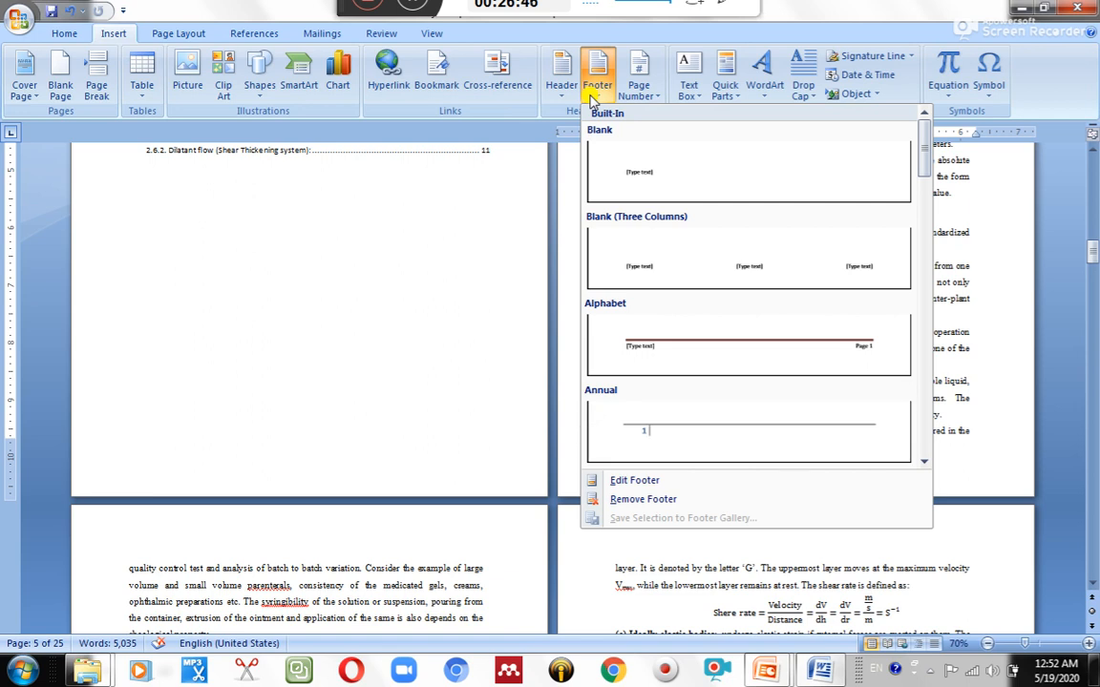
{"action": "left_click", "coordinate": [655, 100]}
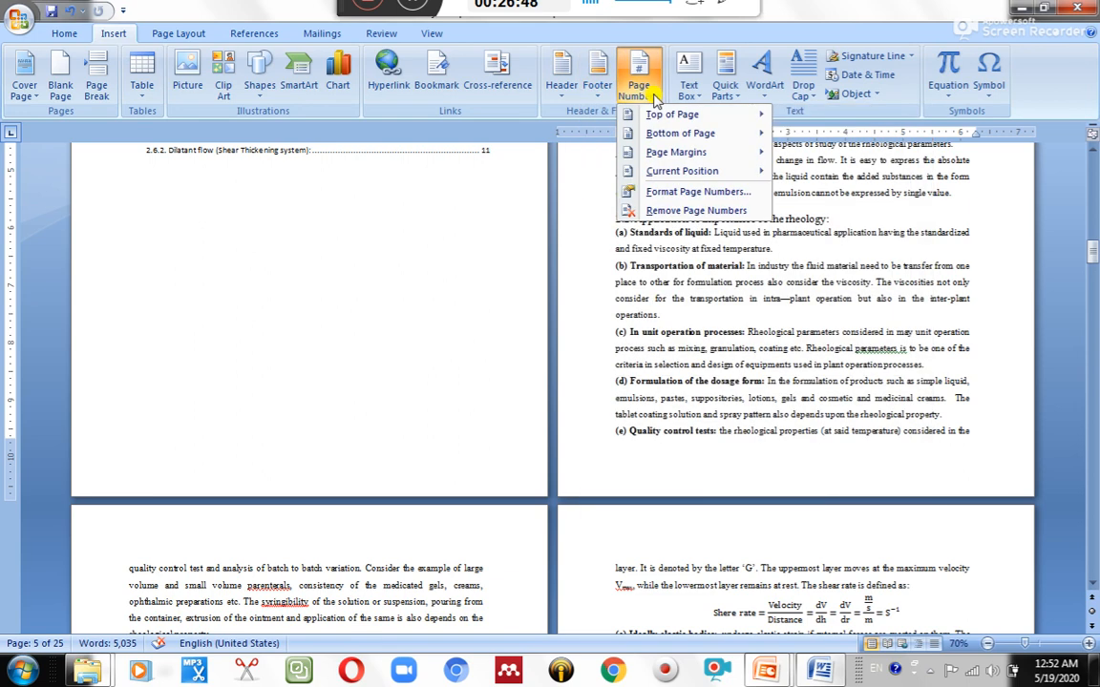
{"action": "left_click", "coordinate": [595, 88]}
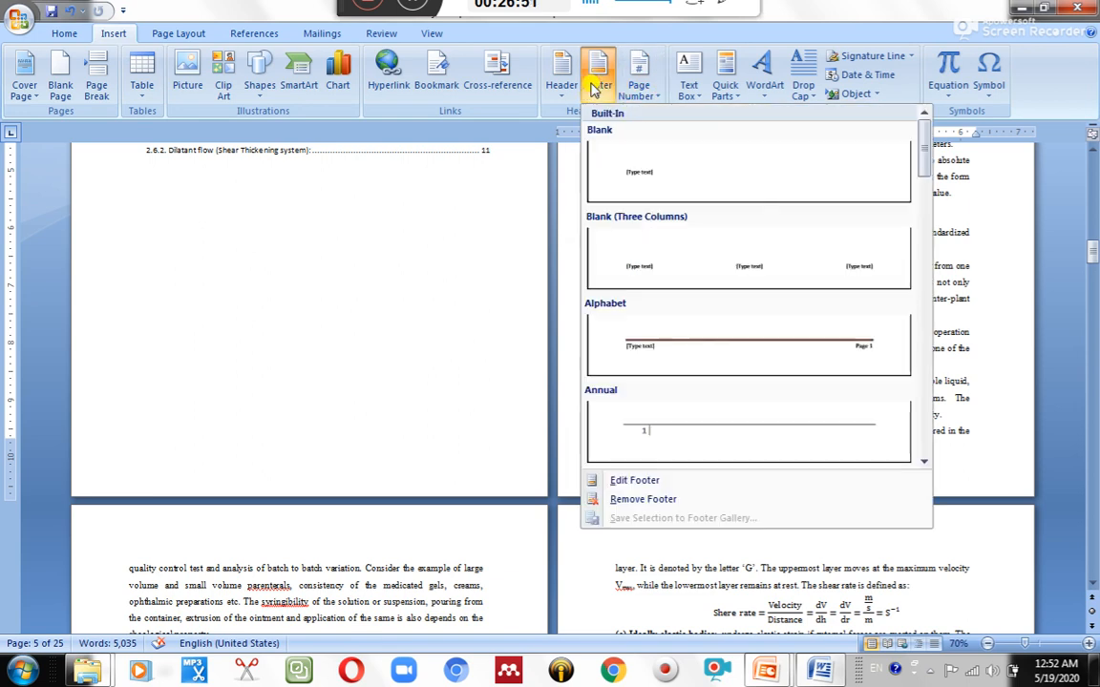
{"action": "left_click", "coordinate": [701, 350]}
{"action": "scroll", "coordinate": [973, 503], "scroll_direction": "down", "scroll_amount": 3}
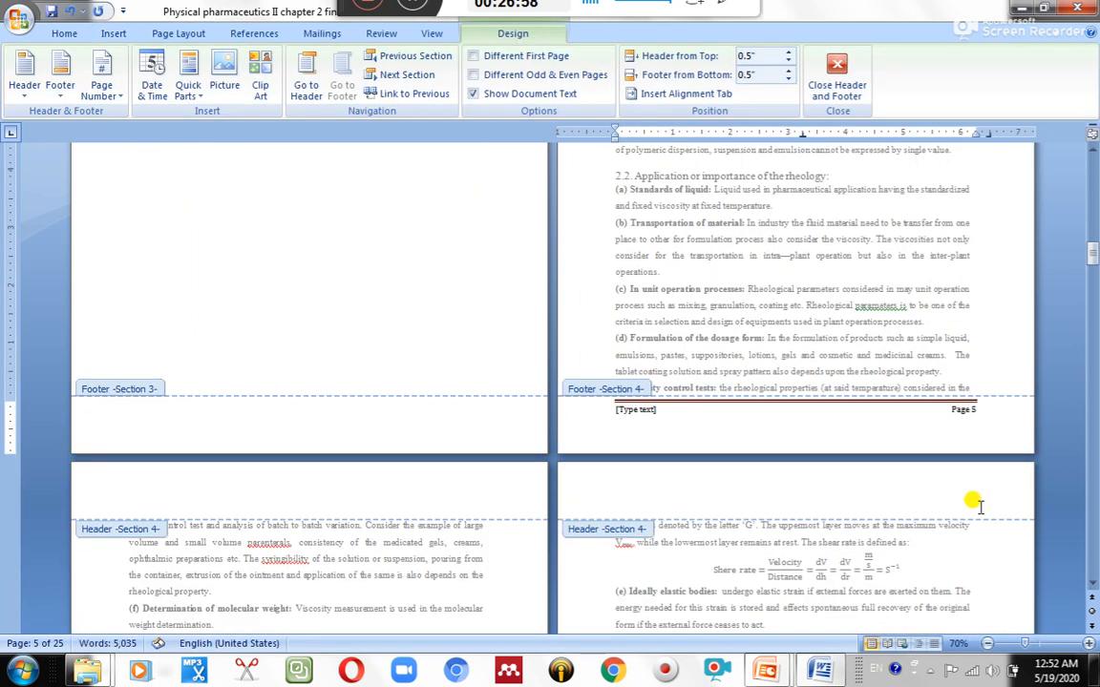
Replace the placeholder text in the Section 4 footer with "Gurunanak College of Pharmacy, Nagpur".
{"action": "left_click", "coordinate": [634, 410]}
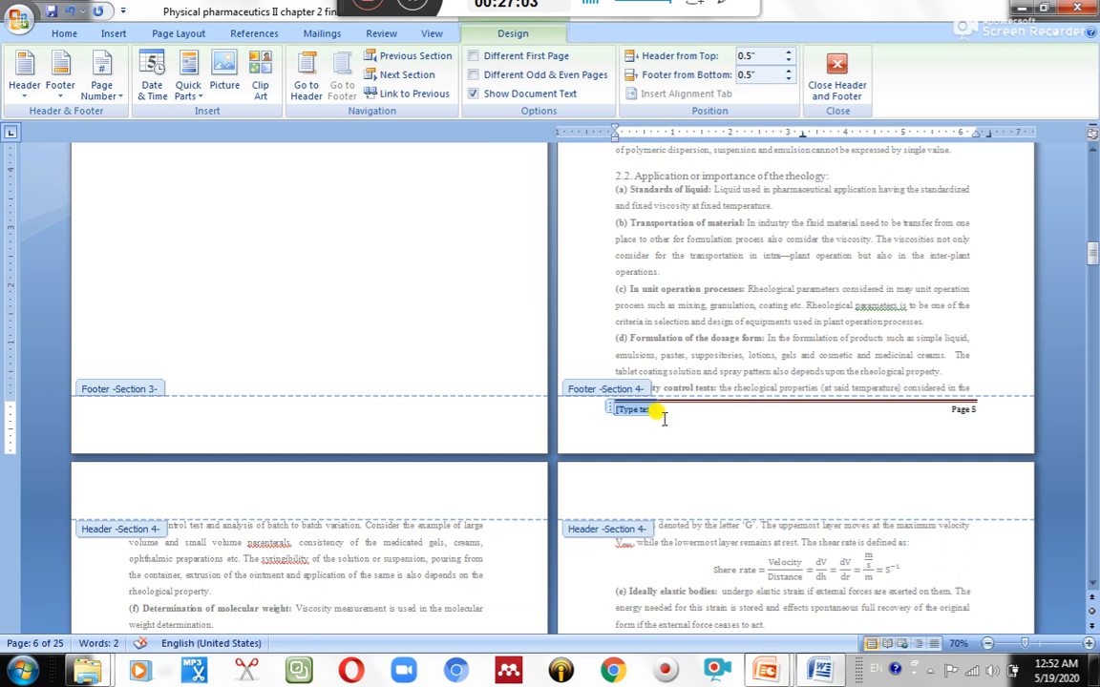
{"action": "left_click", "coordinate": [612, 410]}
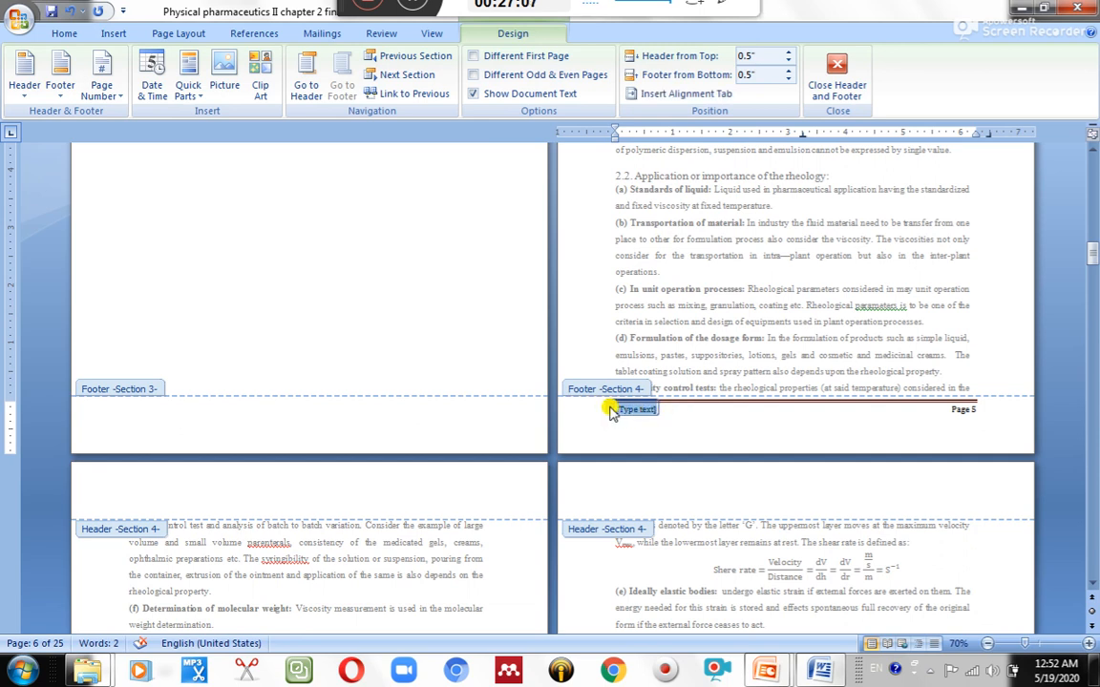
{"action": "key", "text": "BackSpace"}
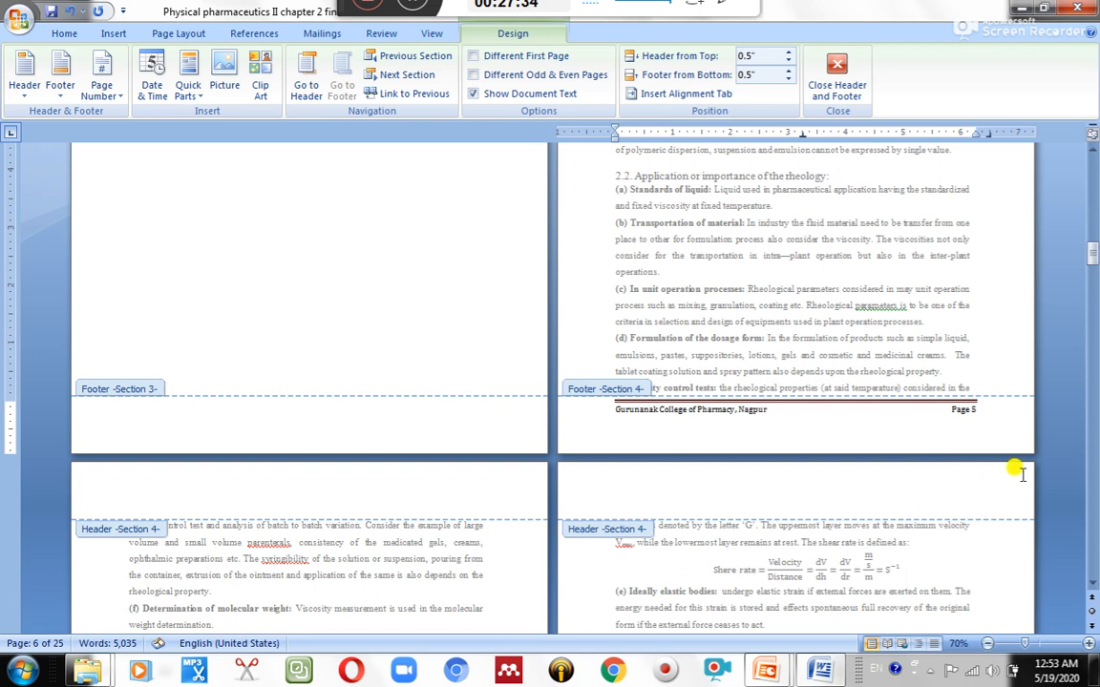
Set the page numbering of Section 4 to start at 1 in the 1, 2, 3 format.
{"action": "left_click", "coordinate": [976, 408]}
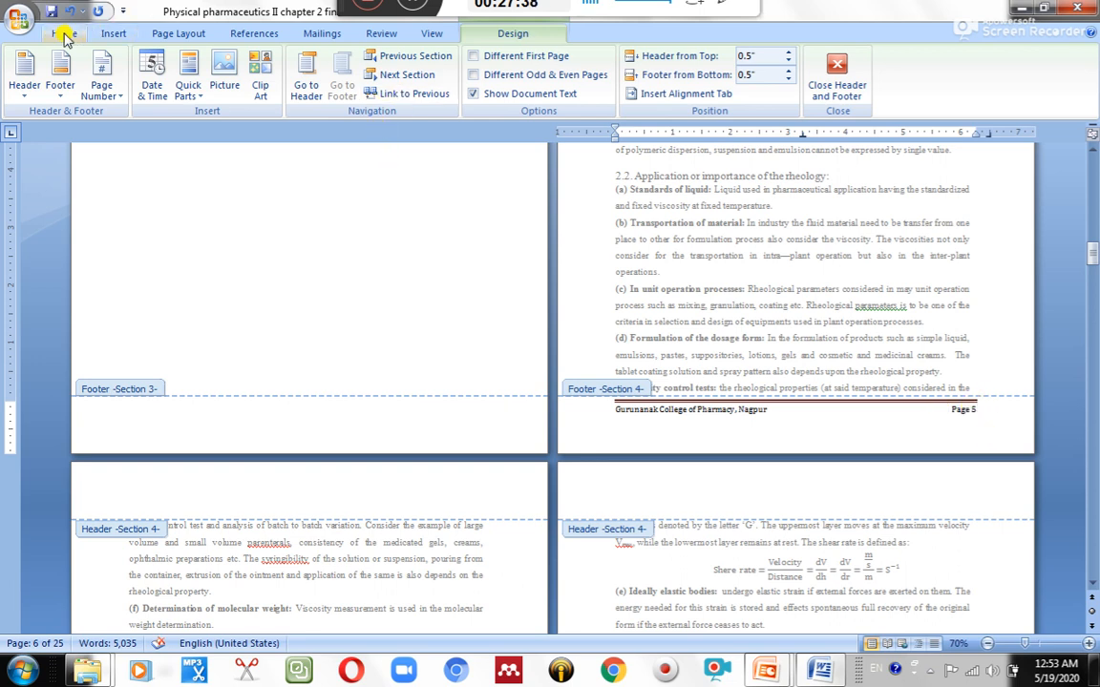
{"action": "left_click", "coordinate": [109, 36]}
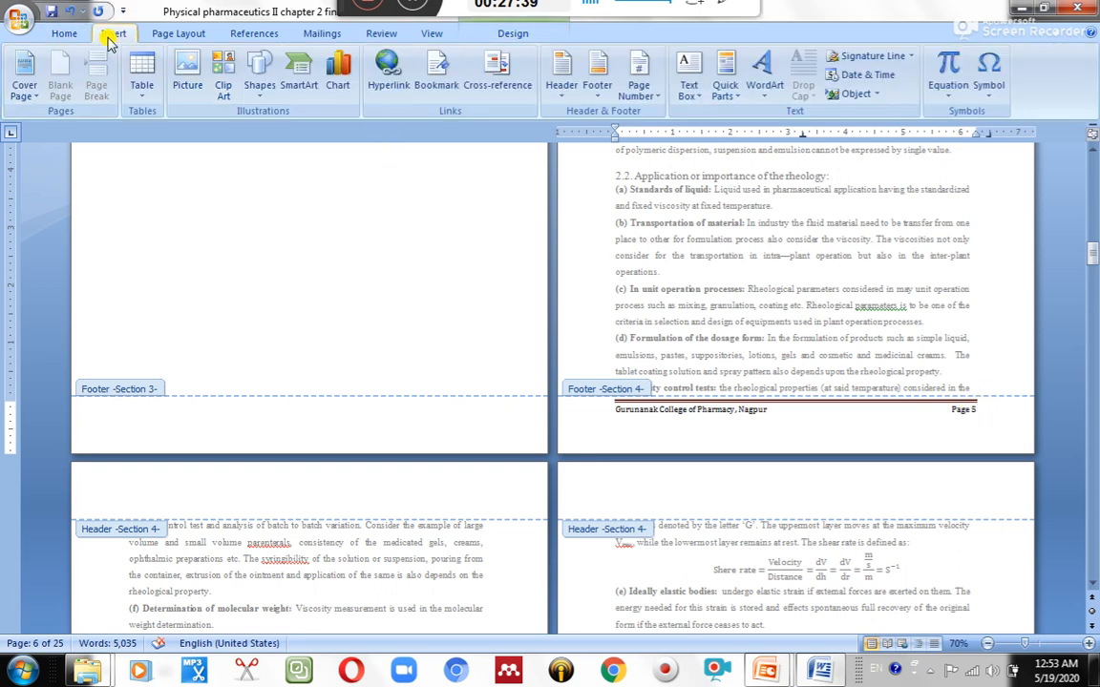
{"action": "left_click", "coordinate": [638, 84]}
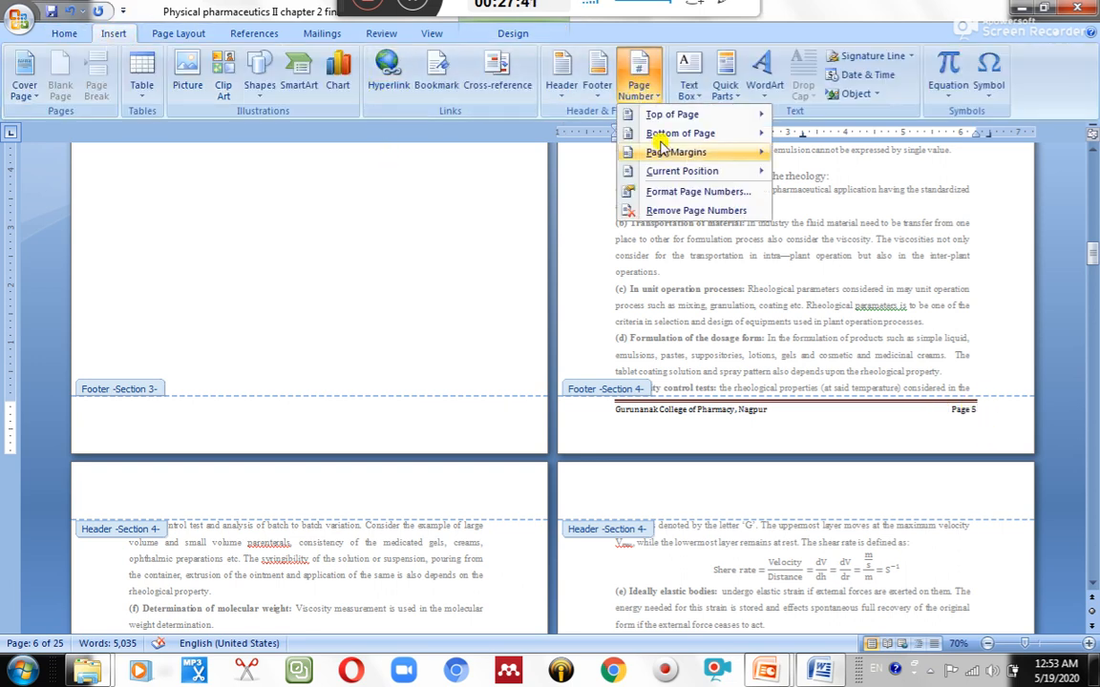
{"action": "left_click", "coordinate": [683, 193]}
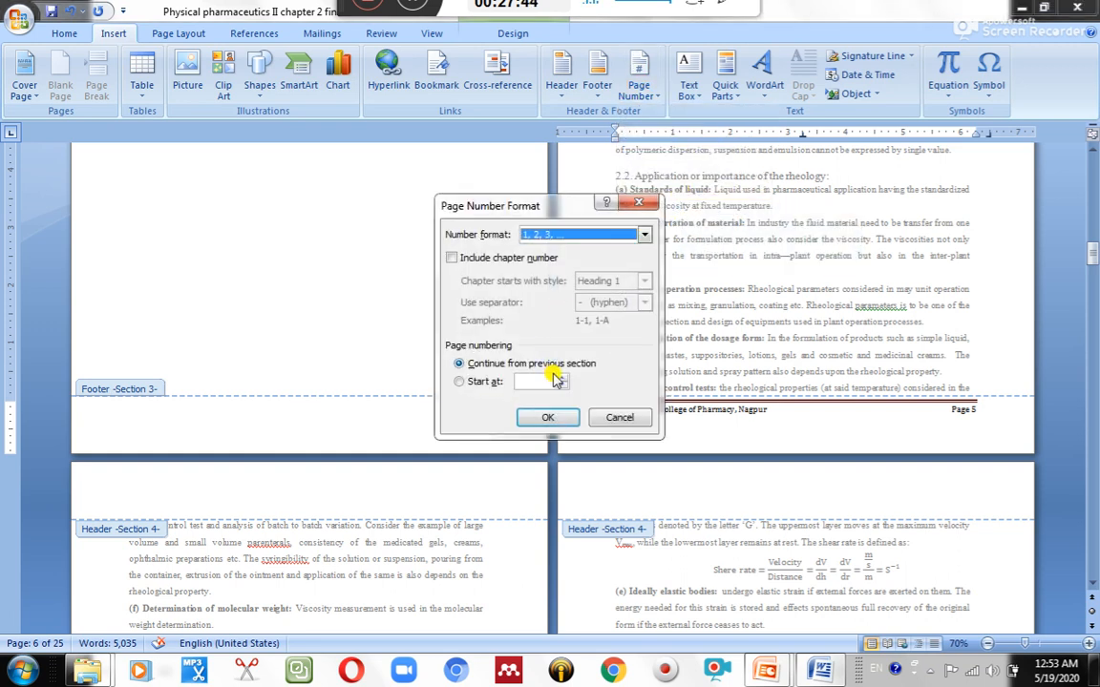
{"action": "left_click", "coordinate": [487, 381]}
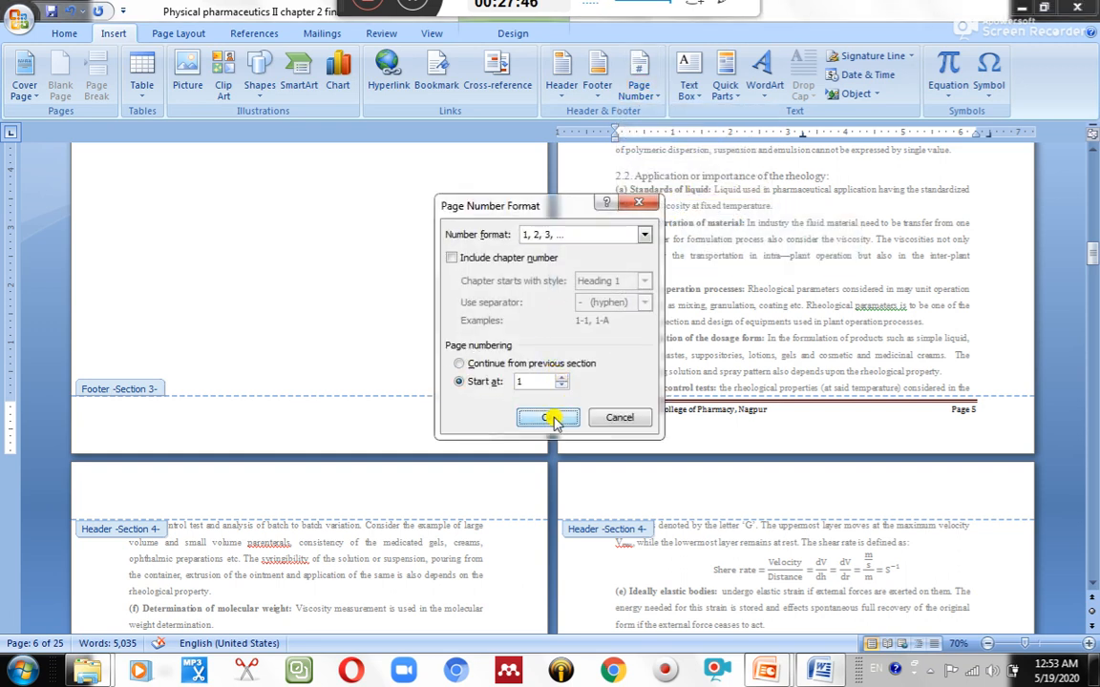
{"action": "left_click", "coordinate": [554, 420]}
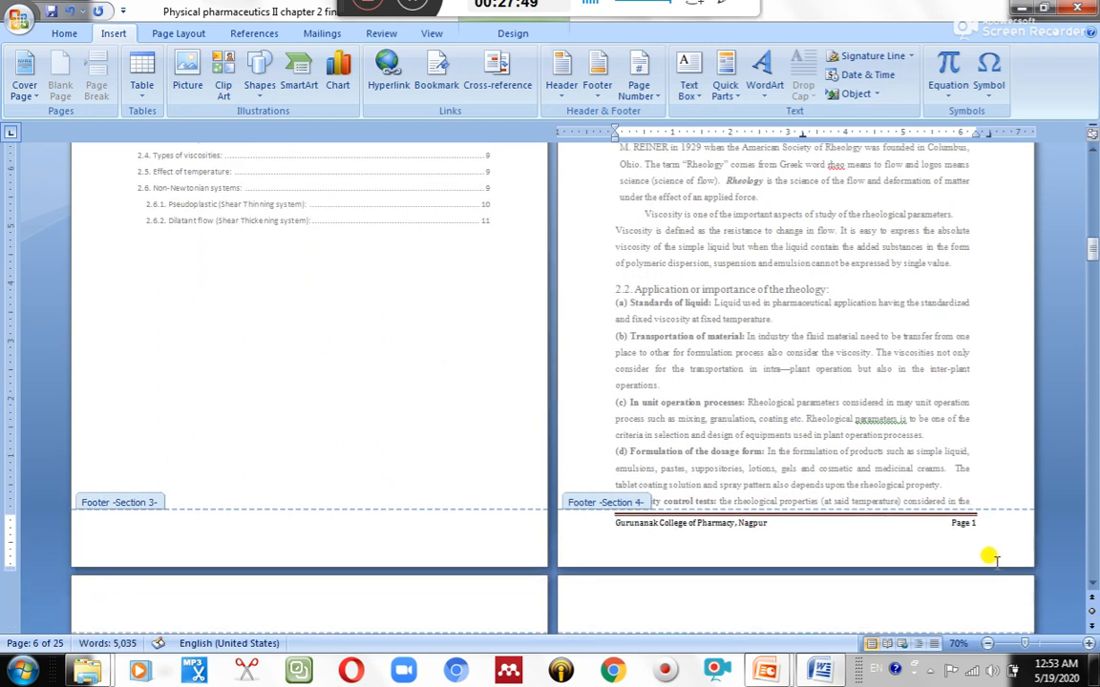
Check the Section 4 footer's text and page number against the index entries, and close header and footer editing.
{"action": "scroll", "coordinate": [990, 557], "scroll_direction": "up", "scroll_amount": 5, "text": "ctrl"}
{"action": "scroll", "coordinate": [913, 459], "scroll_direction": "up", "scroll_amount": 1}
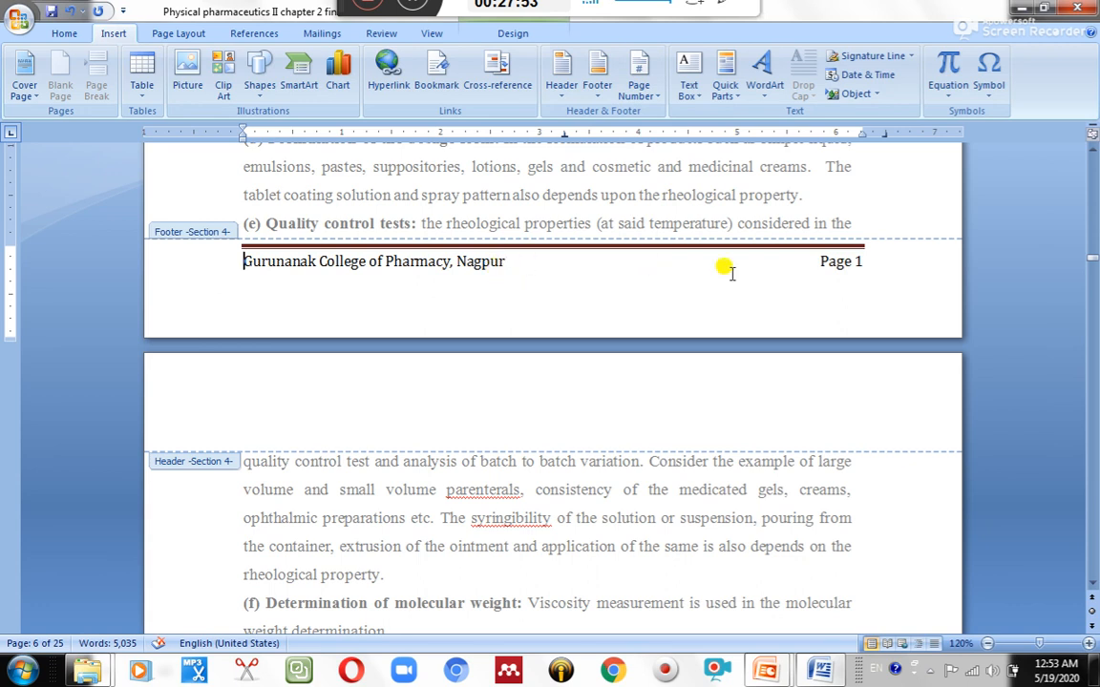
{"action": "scroll", "coordinate": [859, 281], "scroll_direction": "down", "scroll_amount": 1}
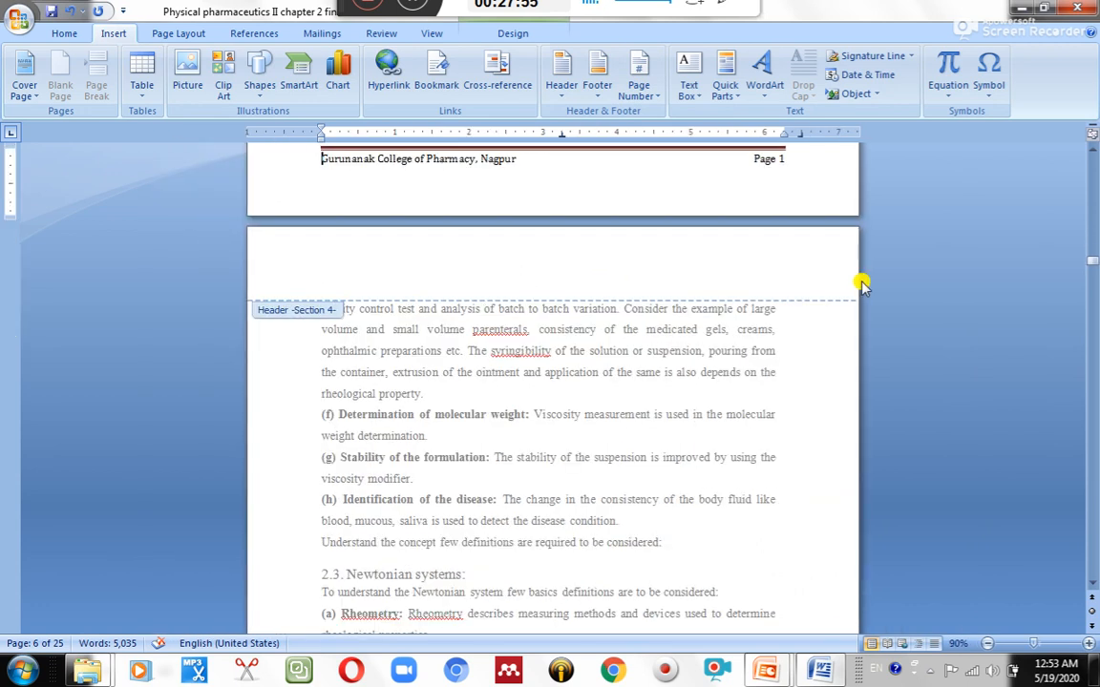
{"action": "scroll", "coordinate": [751, 326], "scroll_direction": "down", "scroll_amount": 5, "text": "ctrl"}
{"action": "scroll", "coordinate": [454, 326], "scroll_direction": "up", "scroll_amount": 8}
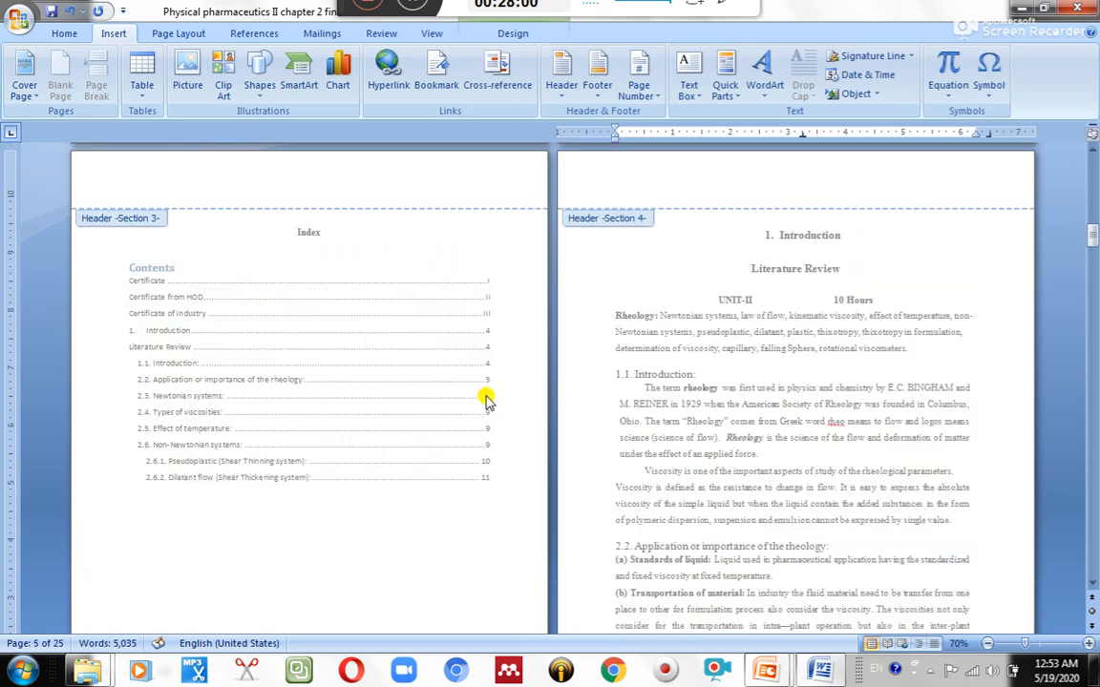
{"action": "scroll", "coordinate": [482, 401], "scroll_direction": "down", "scroll_amount": 4}
{"action": "scroll", "coordinate": [477, 401], "scroll_direction": "up", "scroll_amount": 4}
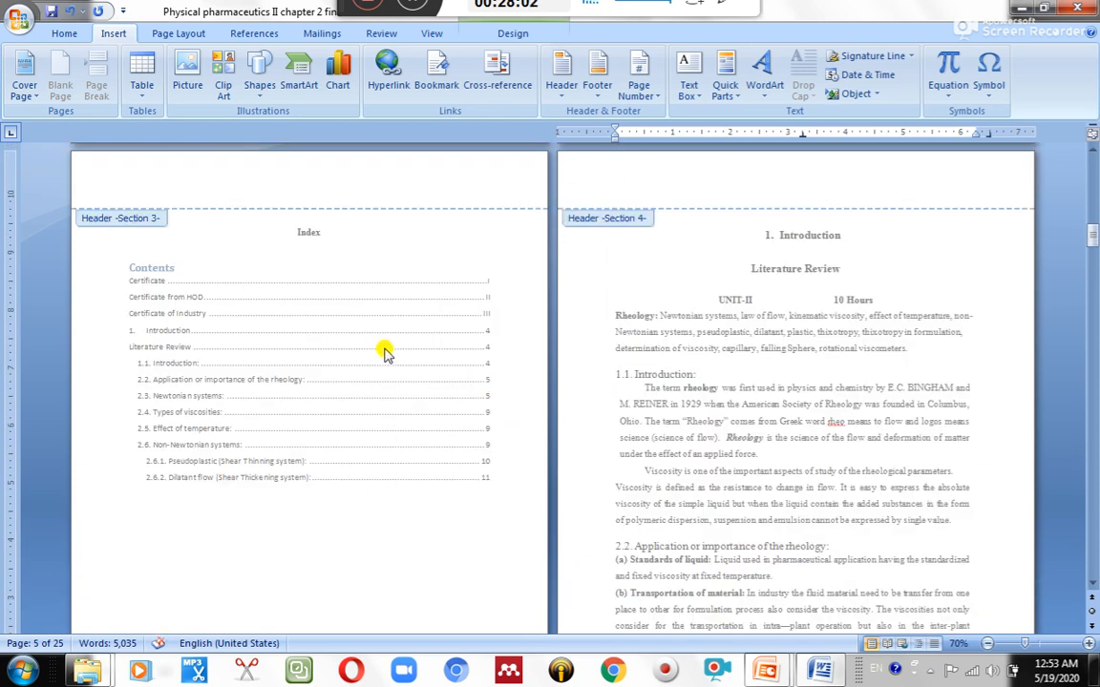
{"action": "left_click", "coordinate": [506, 34]}
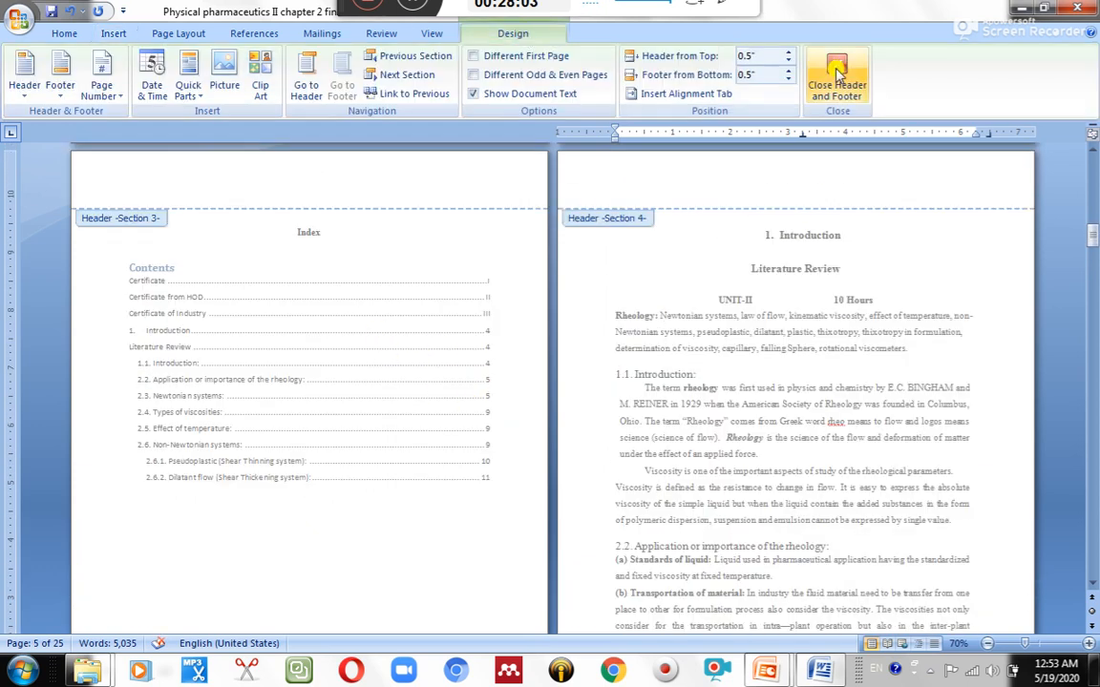
{"action": "left_click", "coordinate": [836, 72]}
Update the entire table of contents on the "Index" page to use the restarted Section 4 page numbers.
{"action": "scroll", "coordinate": [559, 329], "scroll_direction": "up", "scroll_amount": 4, "text": "ctrl"}
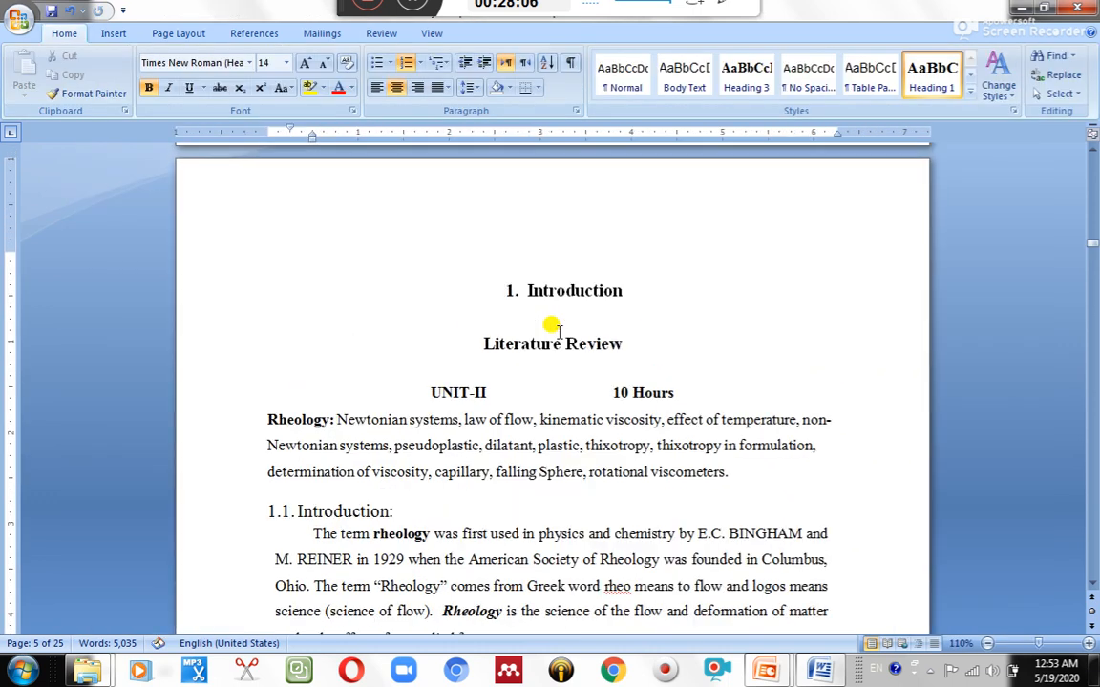
{"action": "scroll", "coordinate": [552, 326], "scroll_direction": "up", "scroll_amount": 2, "text": "ctrl"}
{"action": "scroll", "coordinate": [584, 295], "scroll_direction": "up", "scroll_amount": 10}
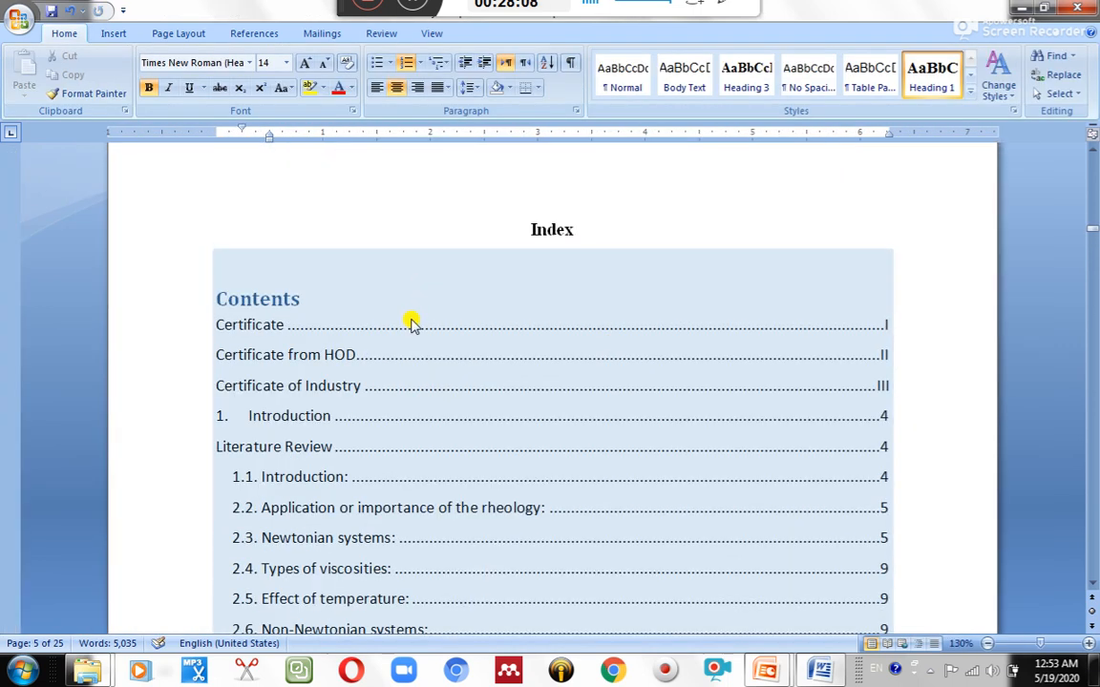
{"action": "scroll", "coordinate": [437, 352], "scroll_direction": "down", "scroll_amount": 3}
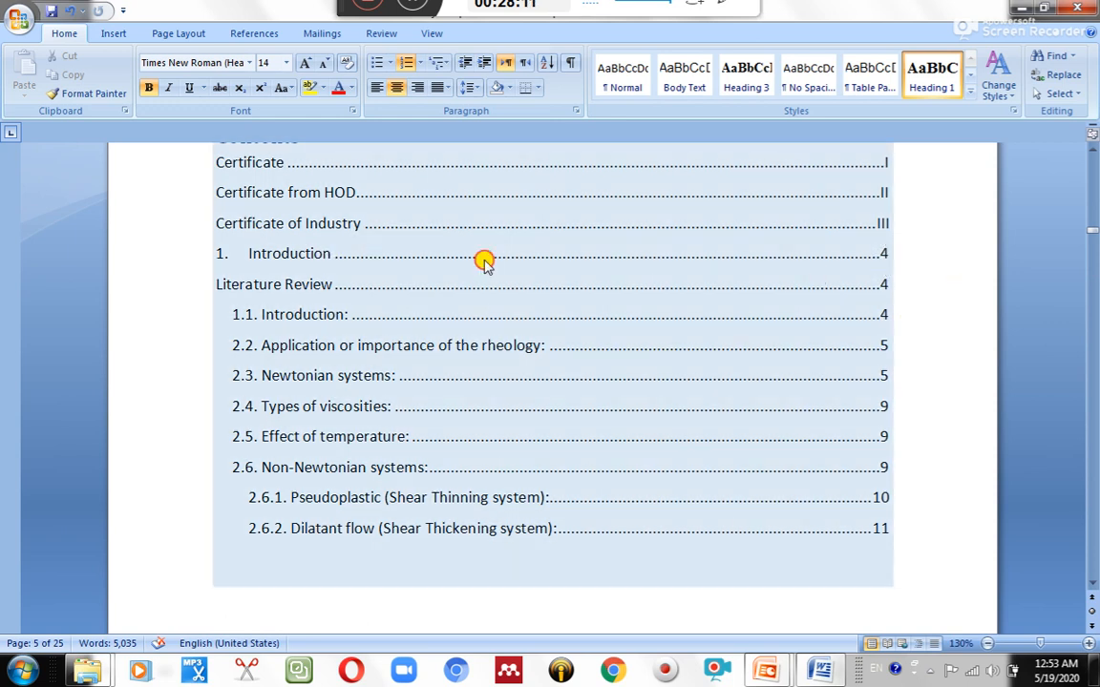
{"action": "left_click", "coordinate": [483, 258]}
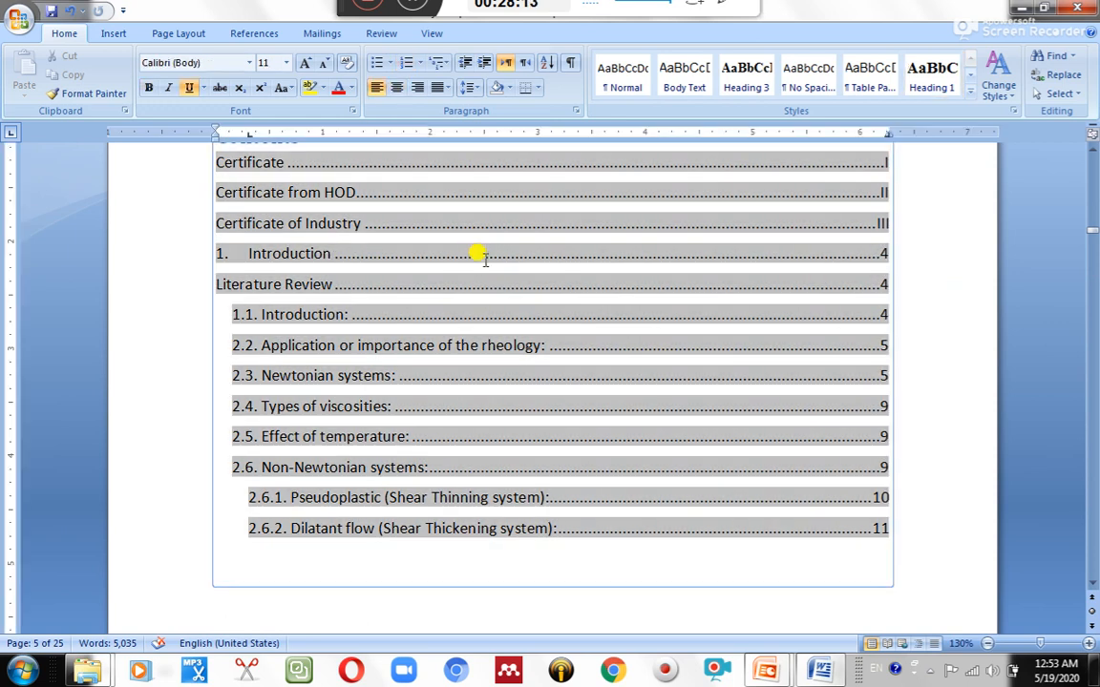
{"action": "right_click", "coordinate": [484, 258]}
{"action": "left_click", "coordinate": [573, 326]}
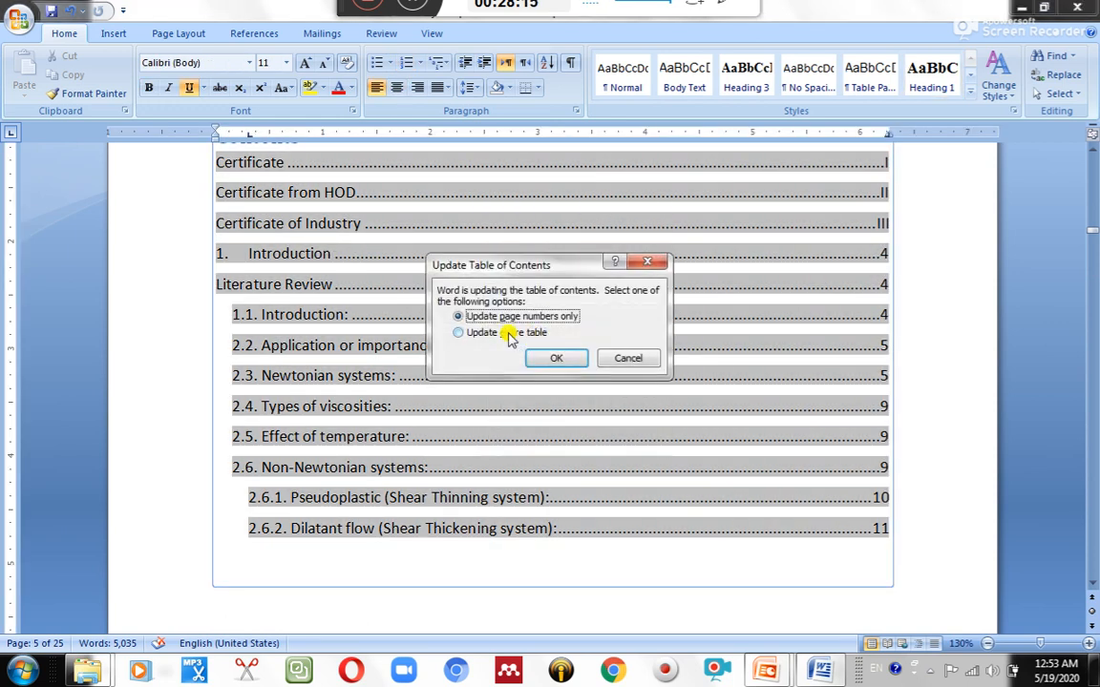
{"action": "left_click", "coordinate": [498, 333]}
{"action": "left_click", "coordinate": [551, 358]}
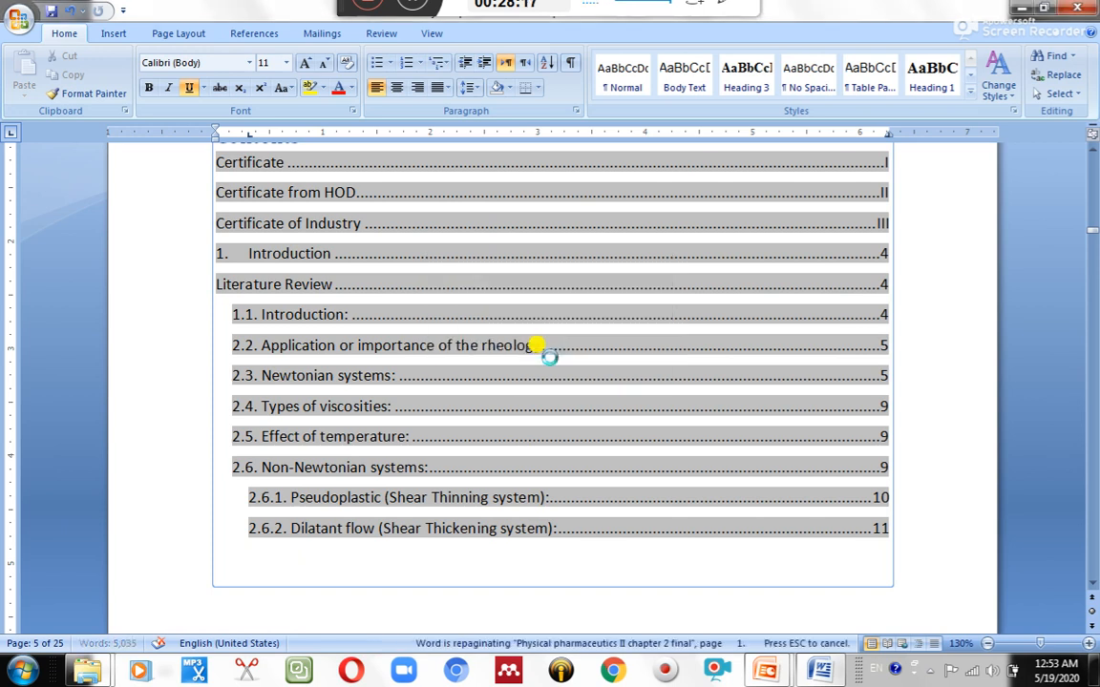
{"action": "scroll", "coordinate": [374, 274], "scroll_direction": "up", "scroll_amount": 2}
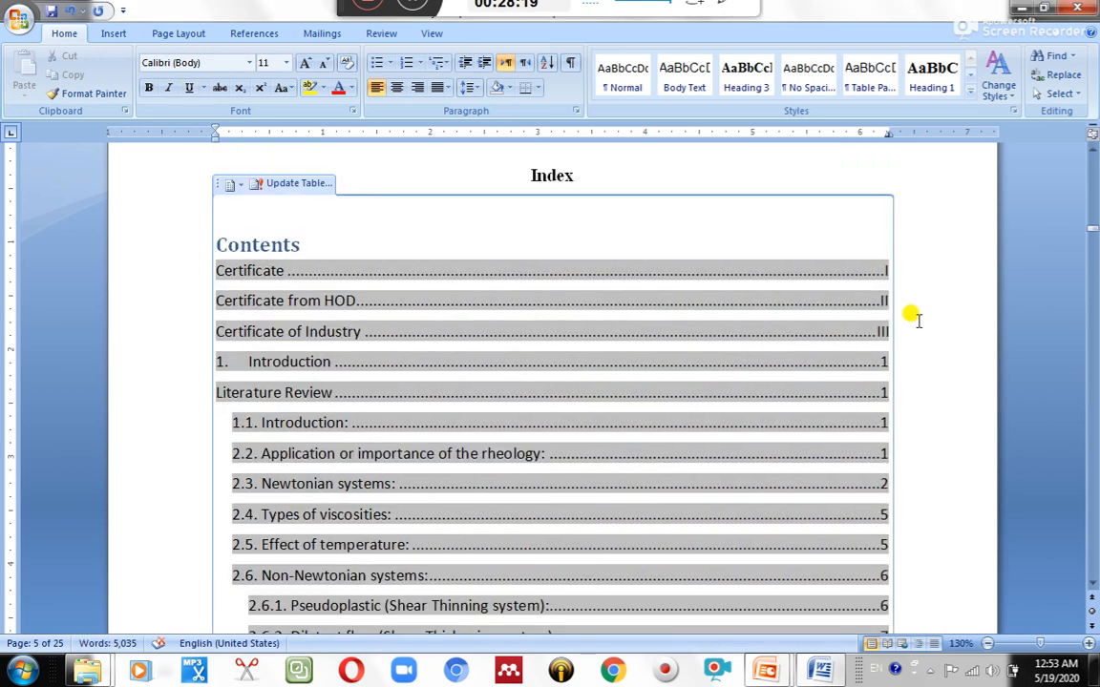
{"action": "left_click", "coordinate": [628, 167]}
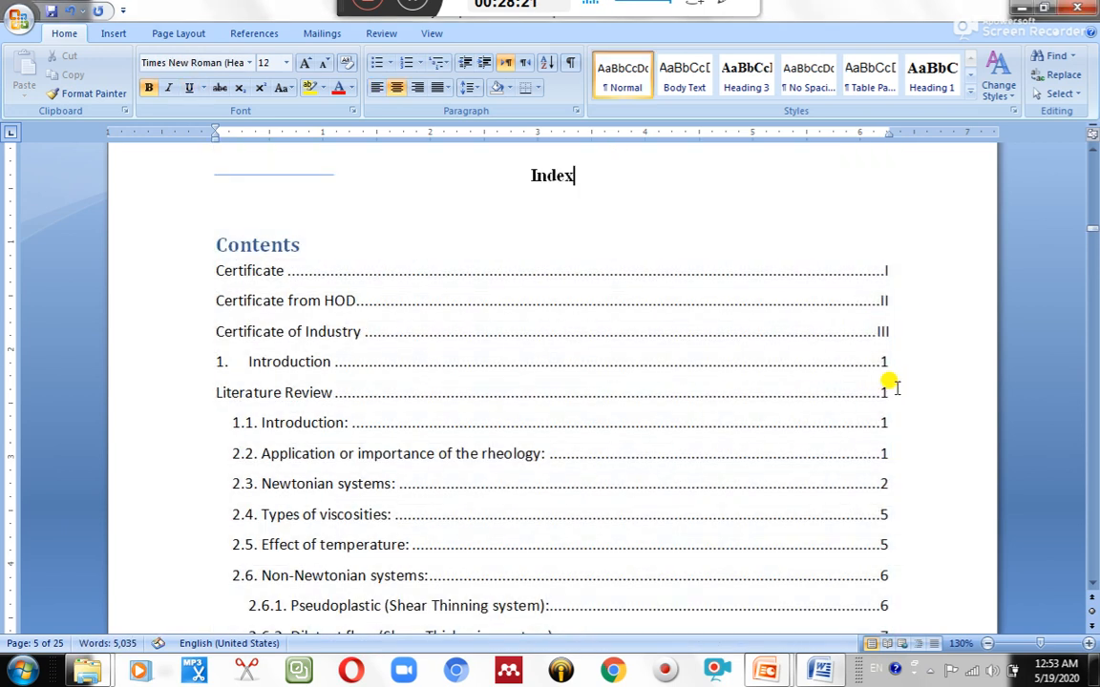
{"action": "scroll", "coordinate": [886, 430], "scroll_direction": "down", "scroll_amount": 3}
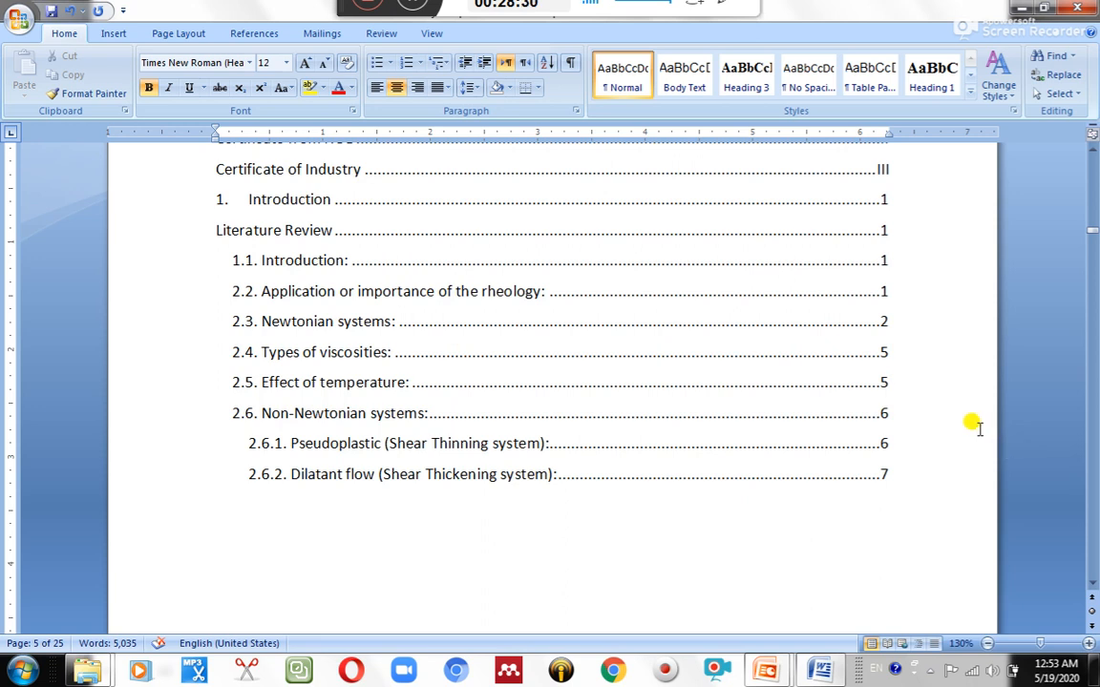
{"action": "scroll", "coordinate": [933, 344], "scroll_direction": "up", "scroll_amount": 4}
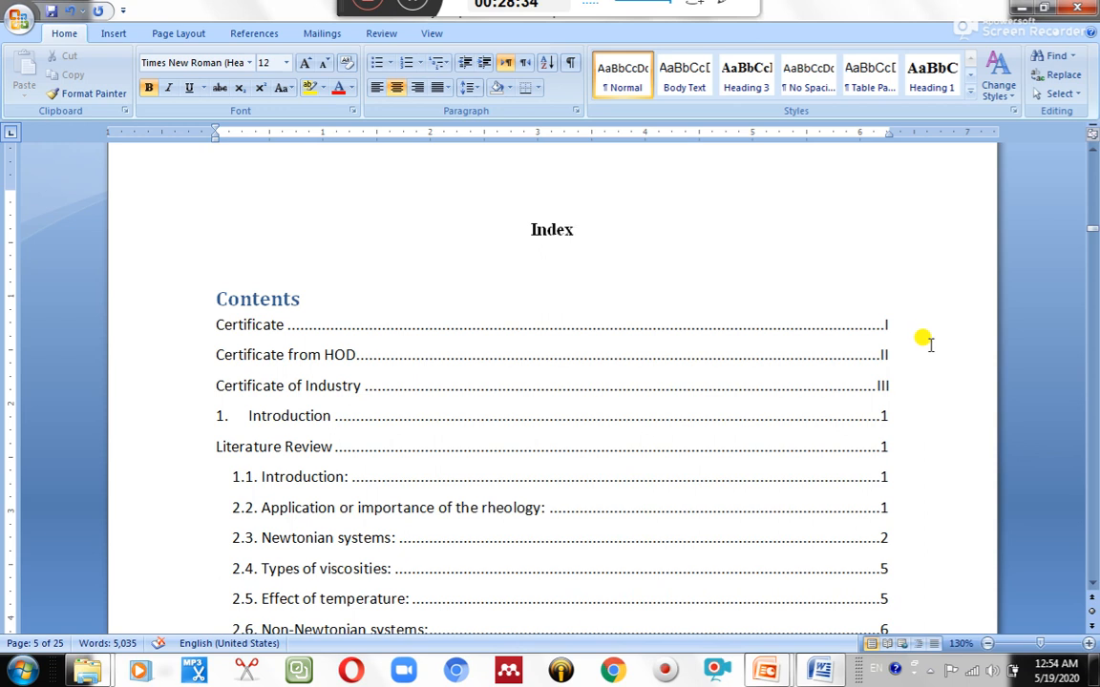
{"action": "scroll", "coordinate": [931, 344], "scroll_direction": "up", "scroll_amount": 3}
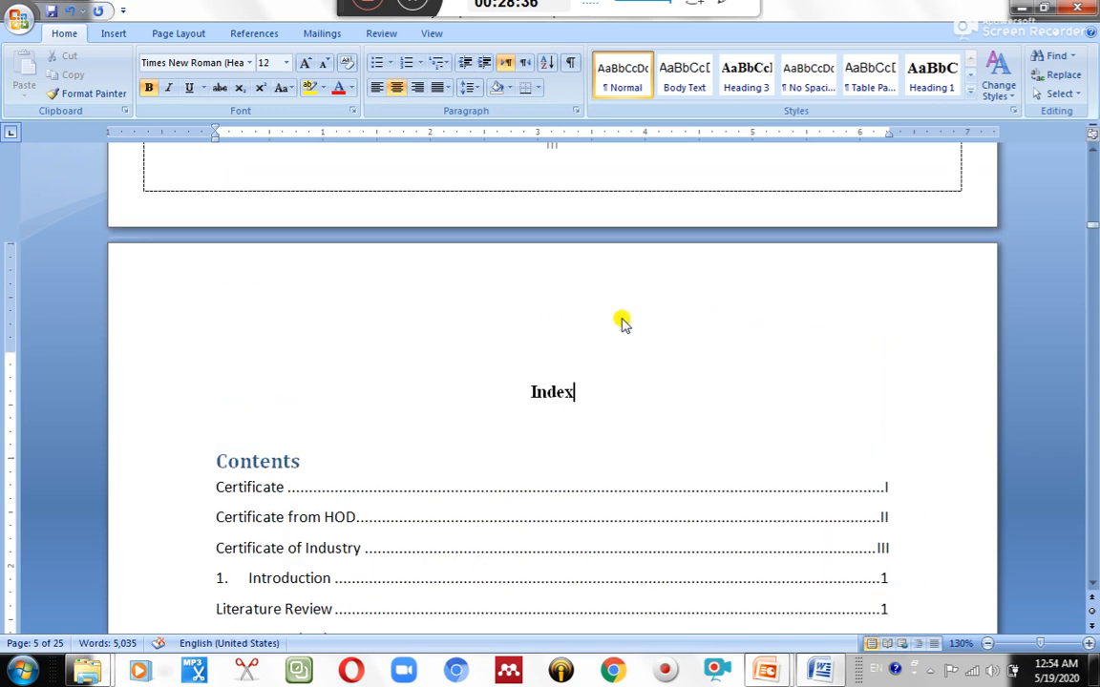
{"action": "double_click", "coordinate": [633, 308]}
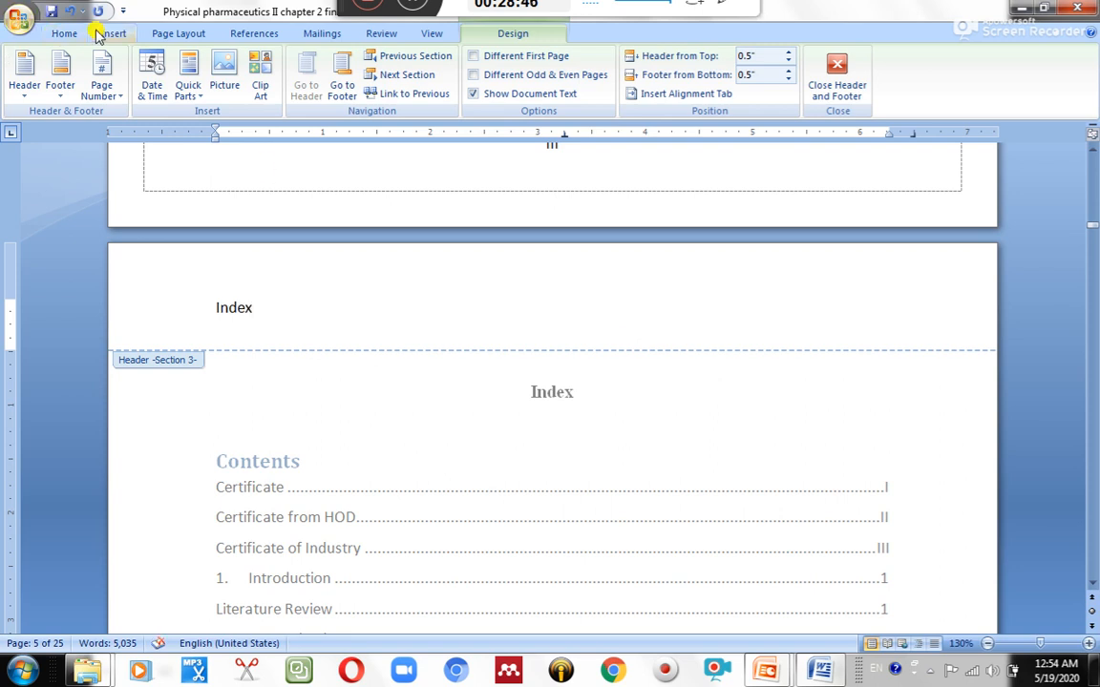
{"action": "left_click", "coordinate": [61, 33]}
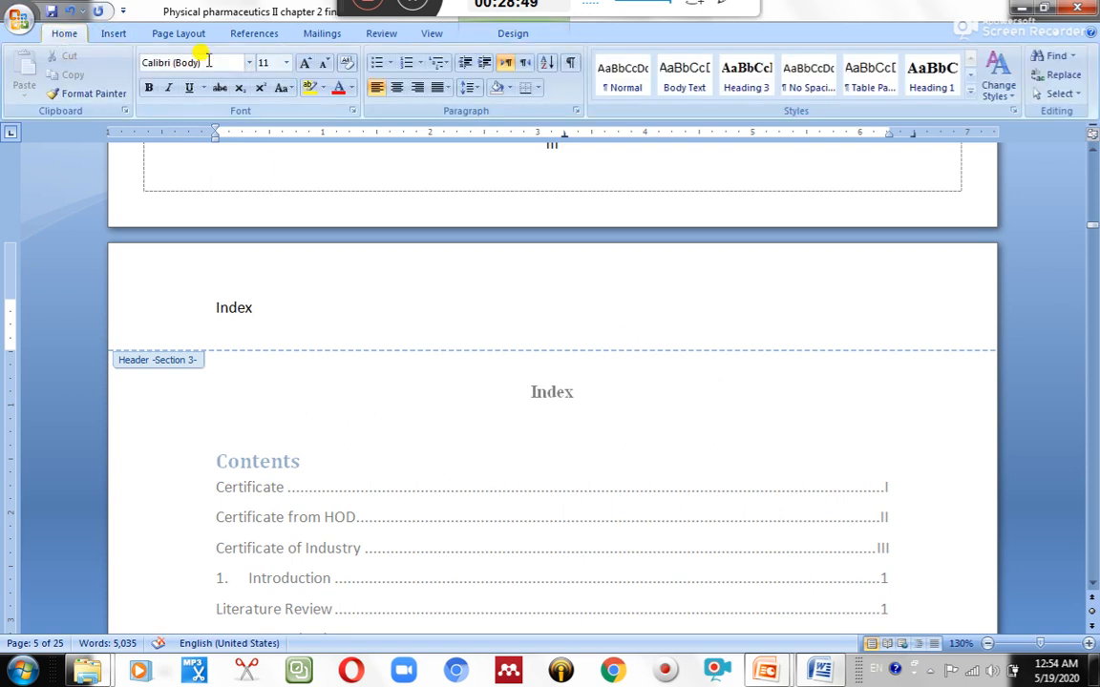
{"action": "key", "text": "BackSpace"}
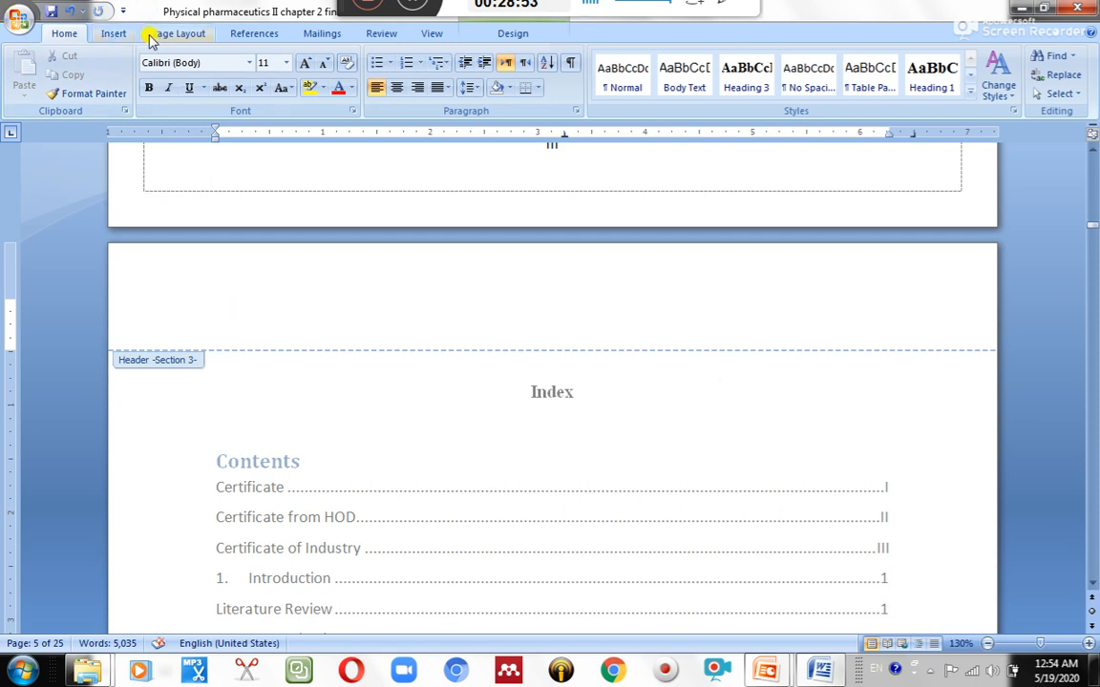
Insert an Alphabet-style header in Section 3 with the title "Index", and close header and footer editing.
{"action": "left_click", "coordinate": [116, 34]}
{"action": "left_click", "coordinate": [562, 78]}
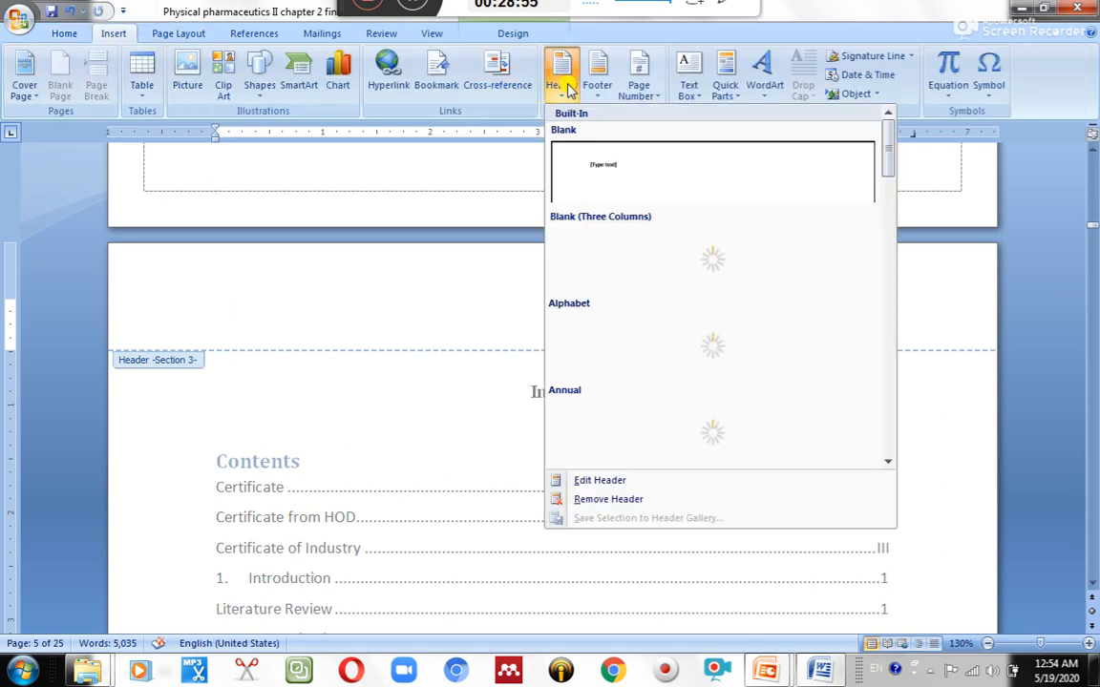
{"action": "left_click", "coordinate": [671, 358]}
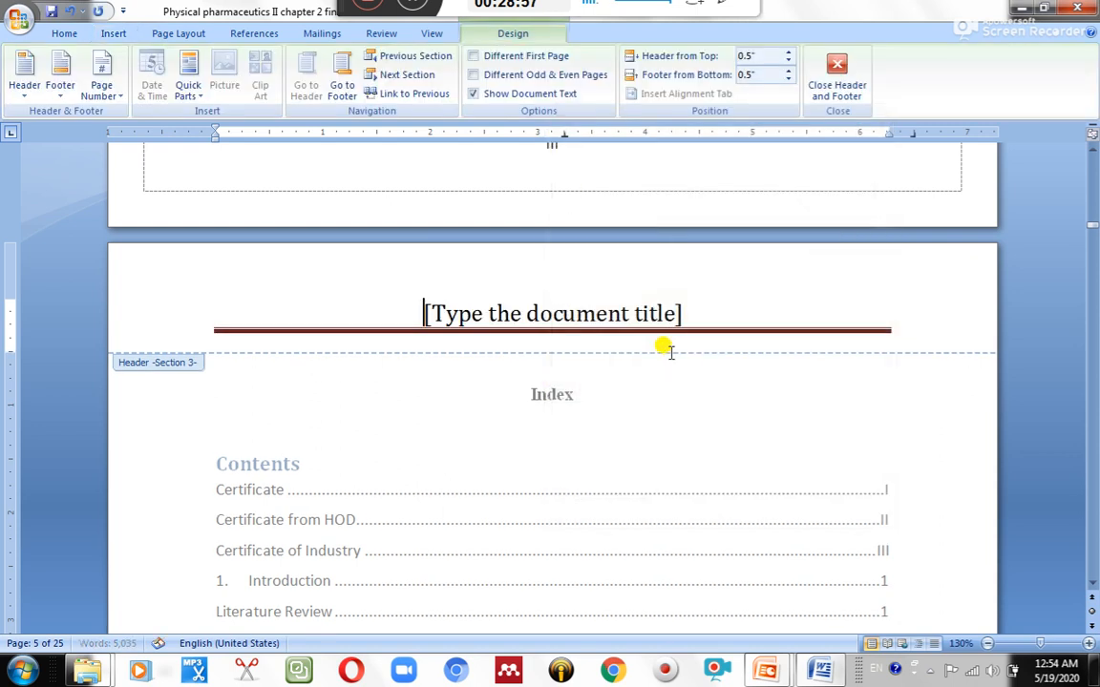
{"action": "left_click", "coordinate": [441, 316]}
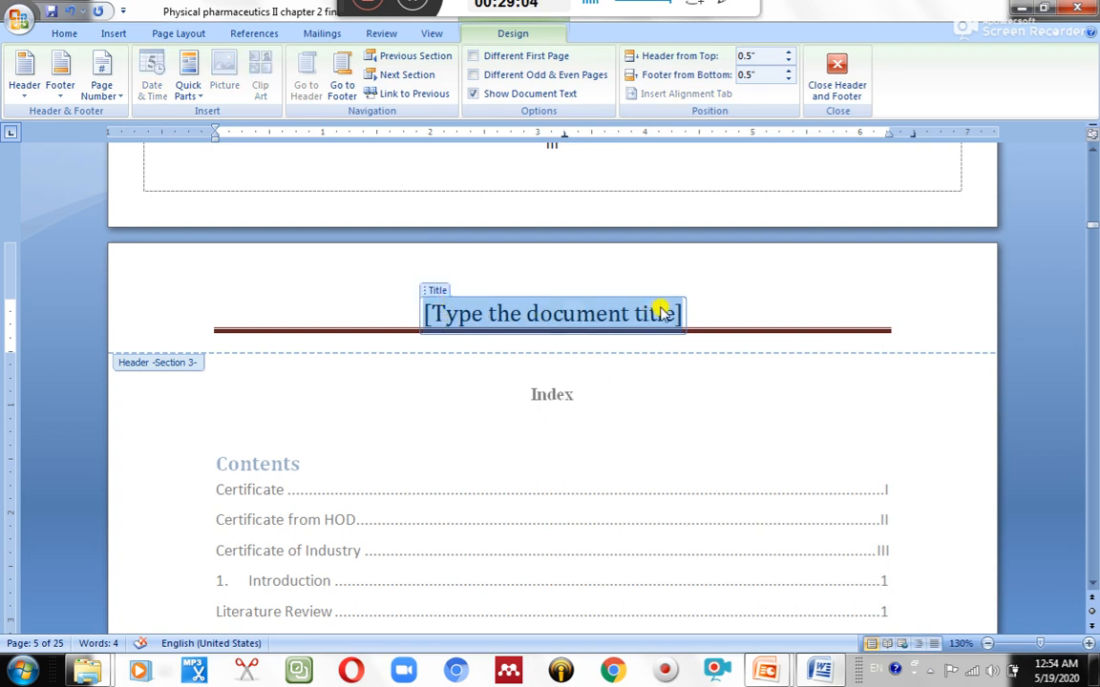
{"action": "left_click", "coordinate": [432, 290]}
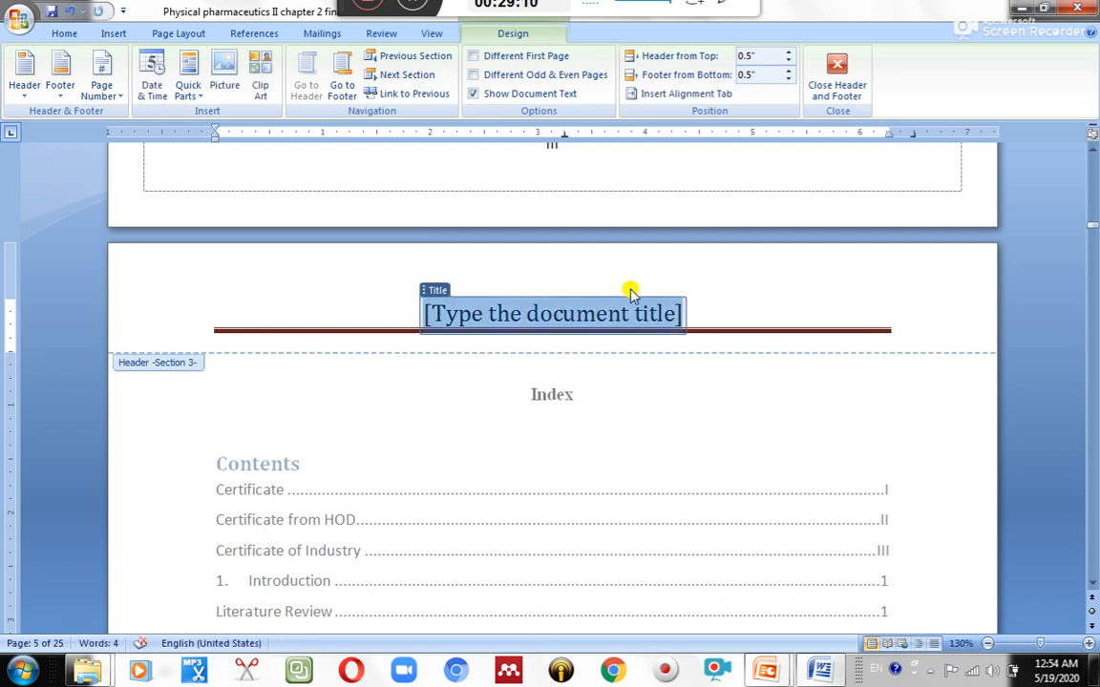
{"action": "key", "text": "Delete"}
{"action": "type", "text": "Index"}
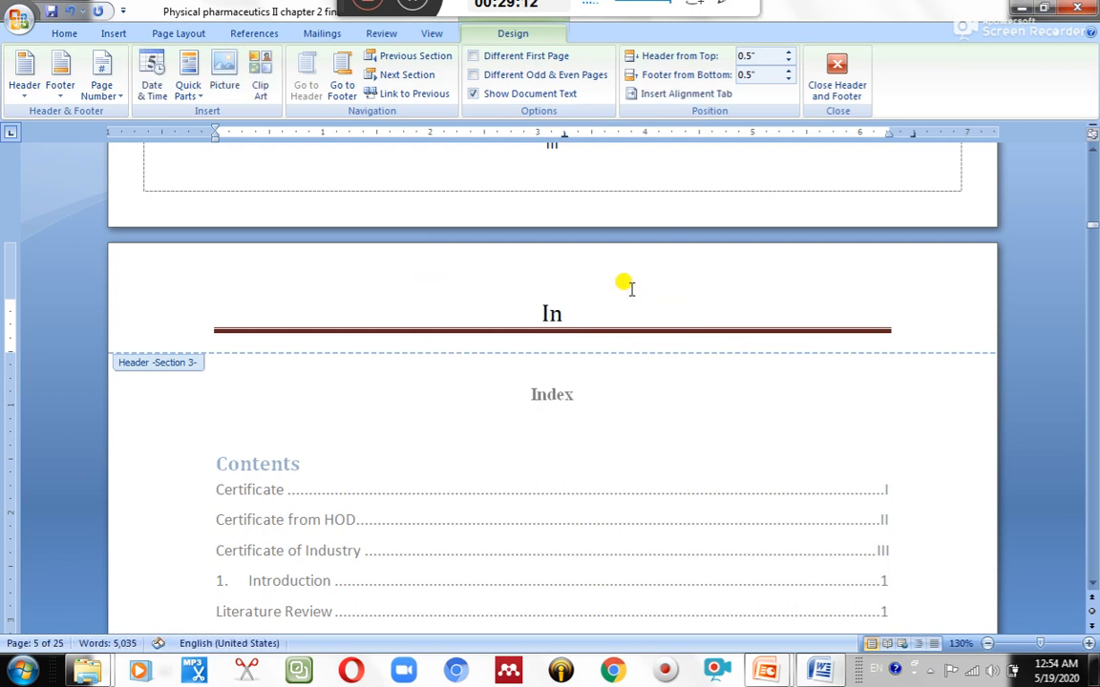
{"action": "left_click", "coordinate": [836, 75]}
Insert an Alphabet-style header in Section 4 and replace its title placeholder with "Introduction".
{"action": "scroll", "coordinate": [888, 275], "scroll_direction": "down", "scroll_amount": 3}
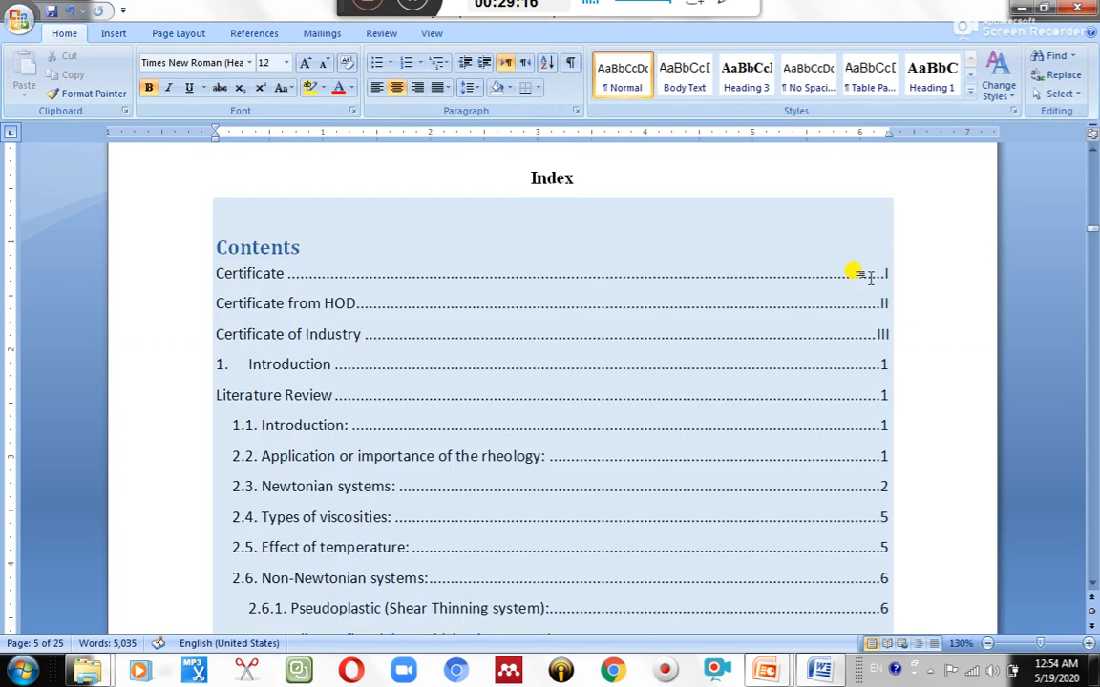
{"action": "scroll", "coordinate": [864, 286], "scroll_direction": "down", "scroll_amount": 10}
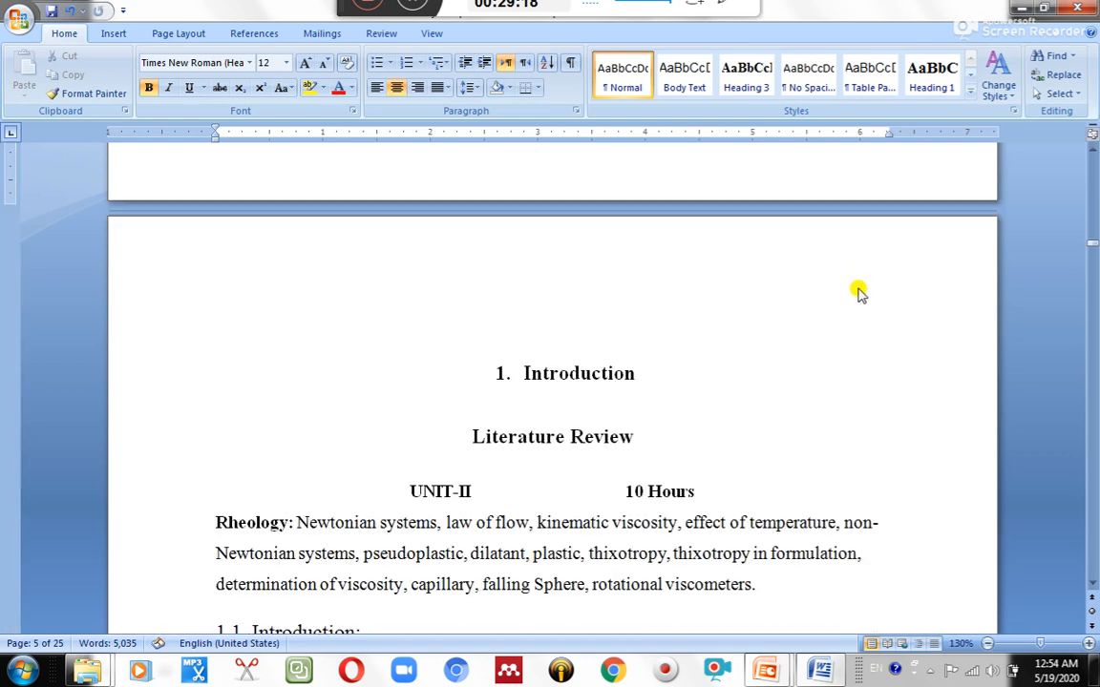
{"action": "scroll", "coordinate": [857, 289], "scroll_direction": "down", "scroll_amount": 6}
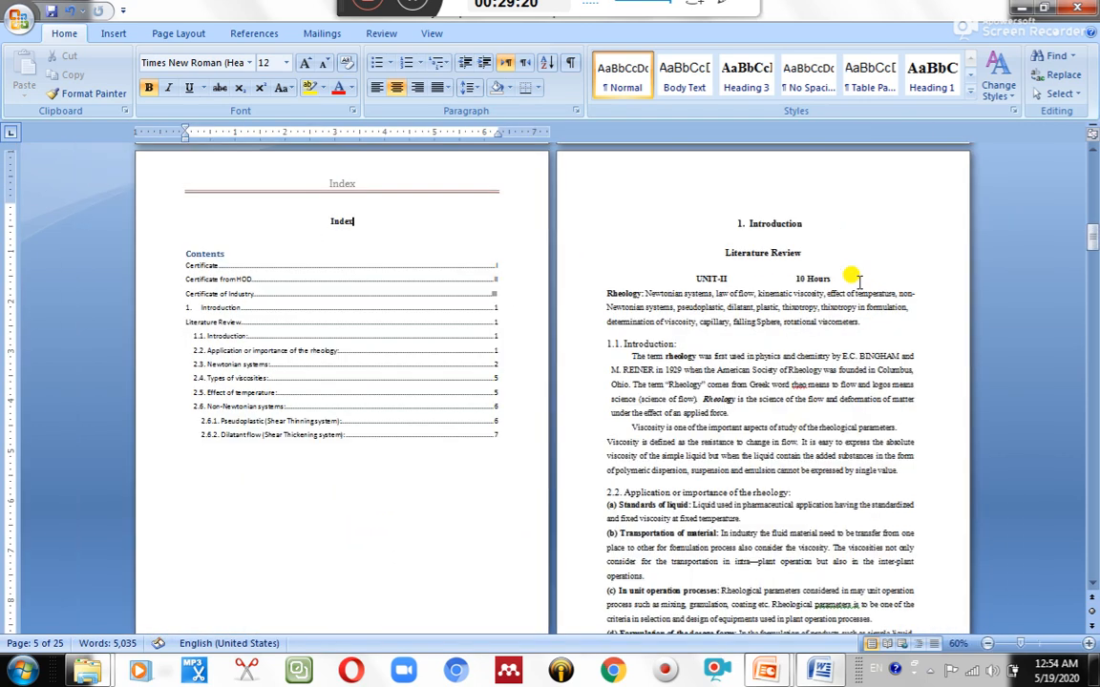
{"action": "scroll", "coordinate": [318, 196], "scroll_direction": "down", "scroll_amount": 5}
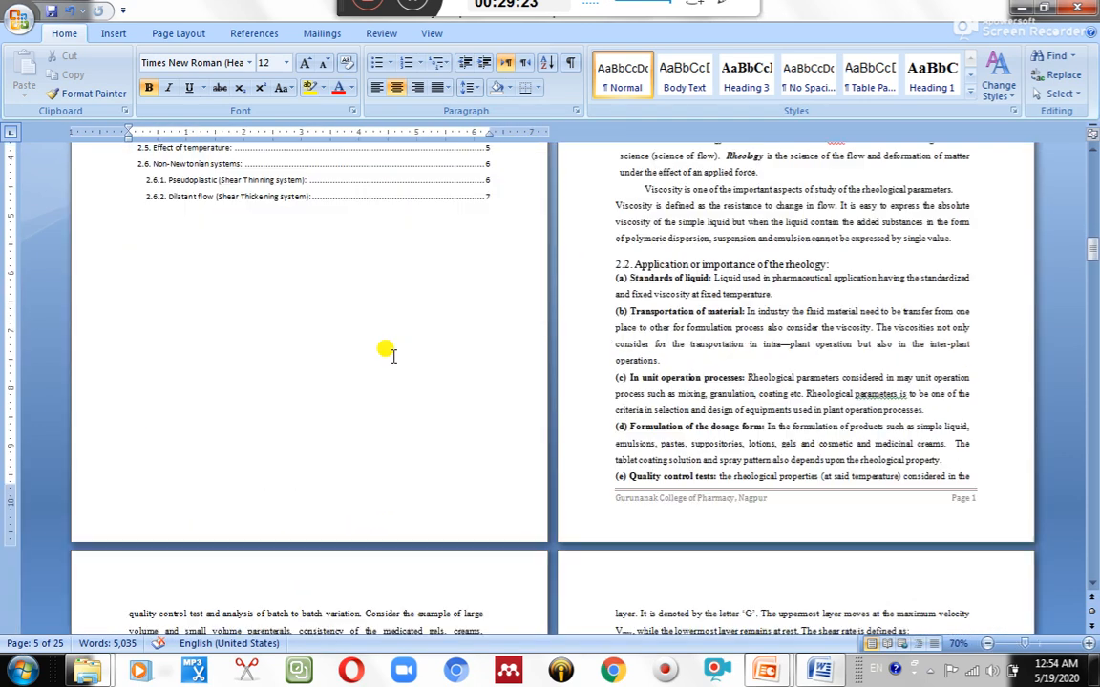
{"action": "scroll", "coordinate": [974, 506], "scroll_direction": "up", "scroll_amount": 6}
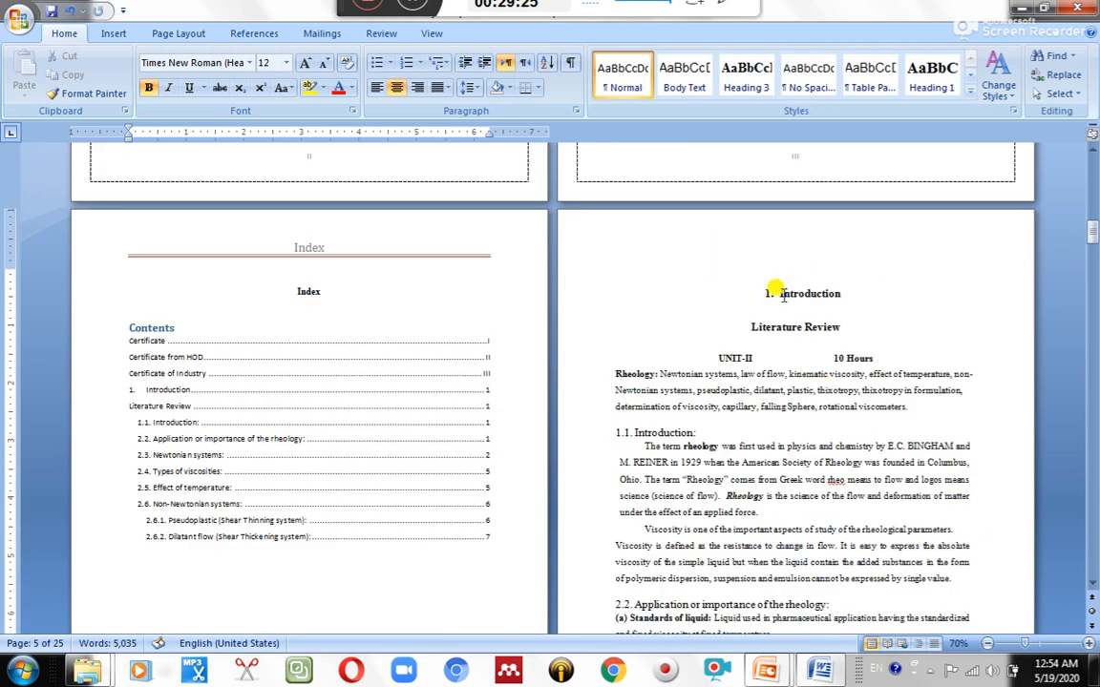
{"action": "double_click", "coordinate": [611, 237]}
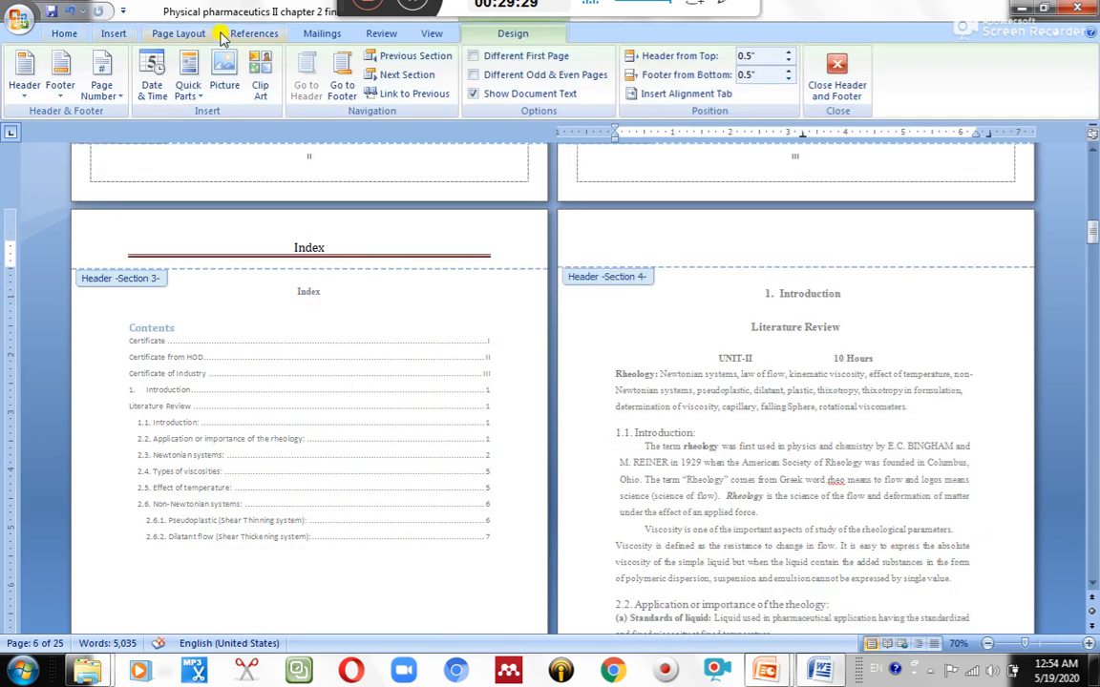
{"action": "left_click", "coordinate": [111, 35]}
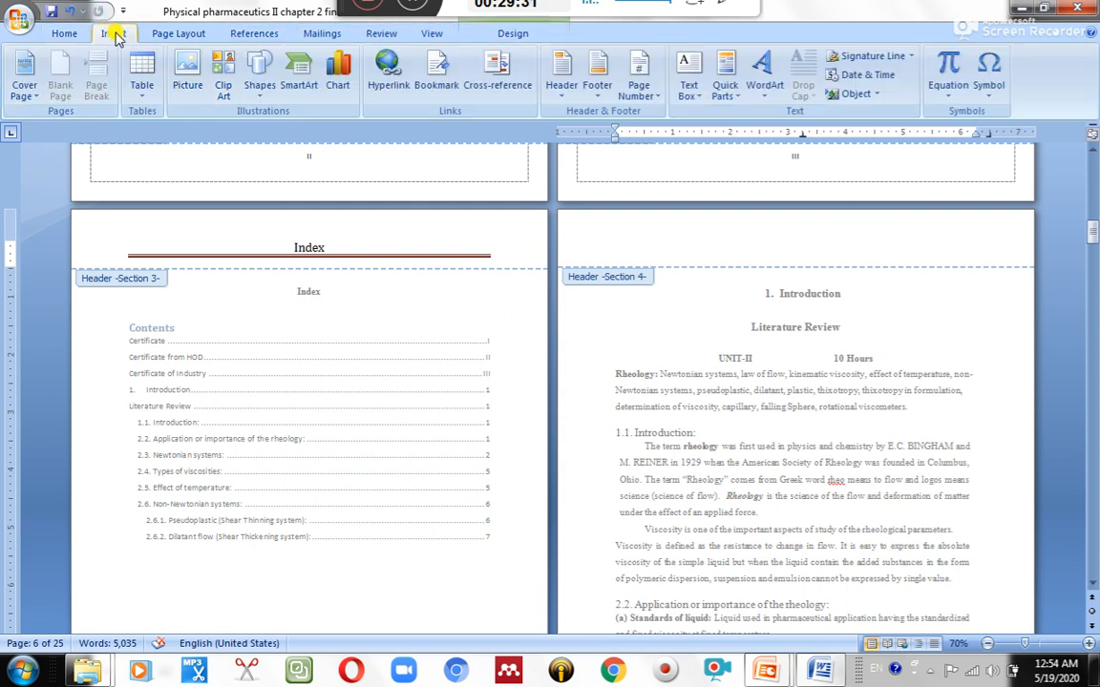
{"action": "left_click", "coordinate": [562, 75]}
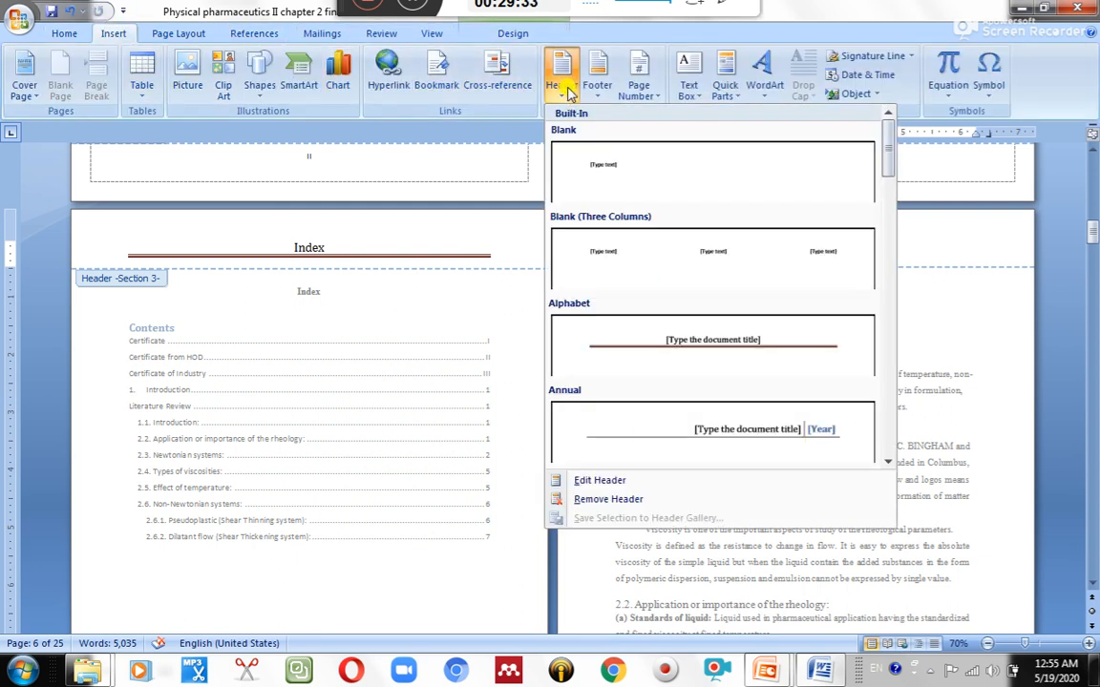
{"action": "left_click", "coordinate": [717, 355]}
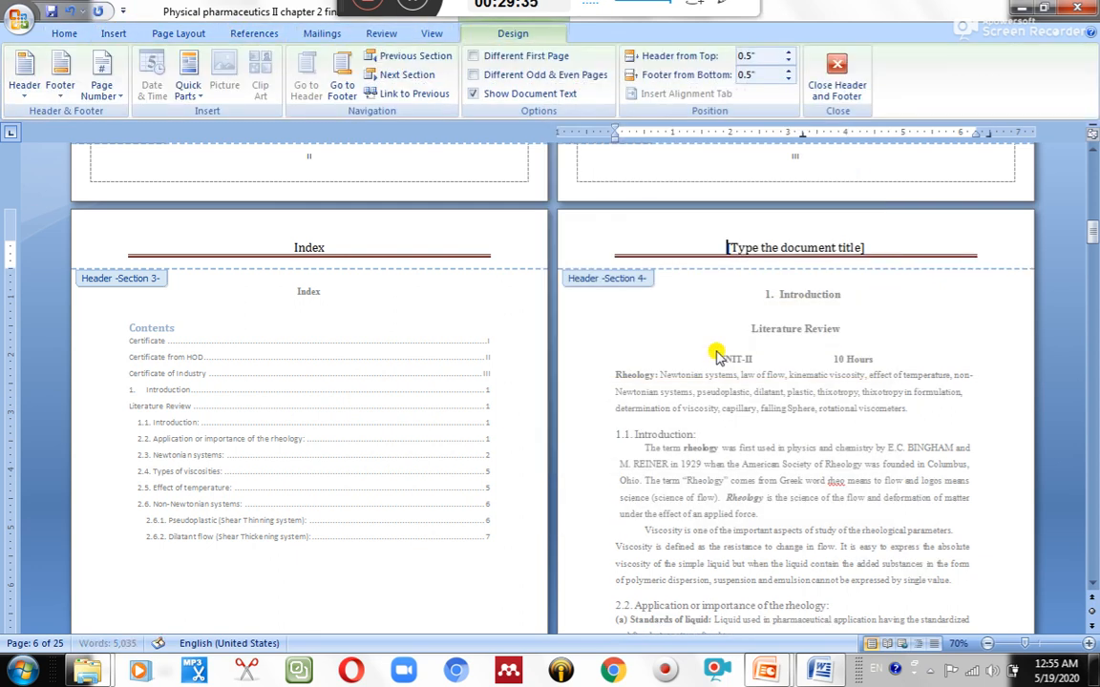
{"action": "left_click", "coordinate": [729, 235]}
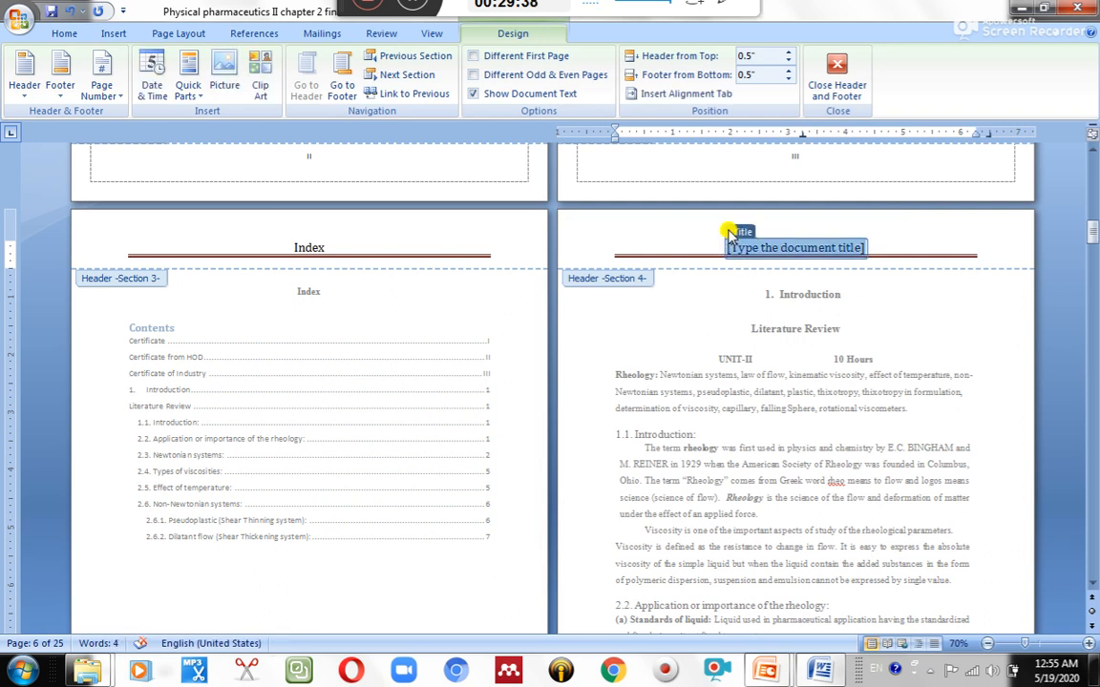
{"action": "key", "text": "Delete"}
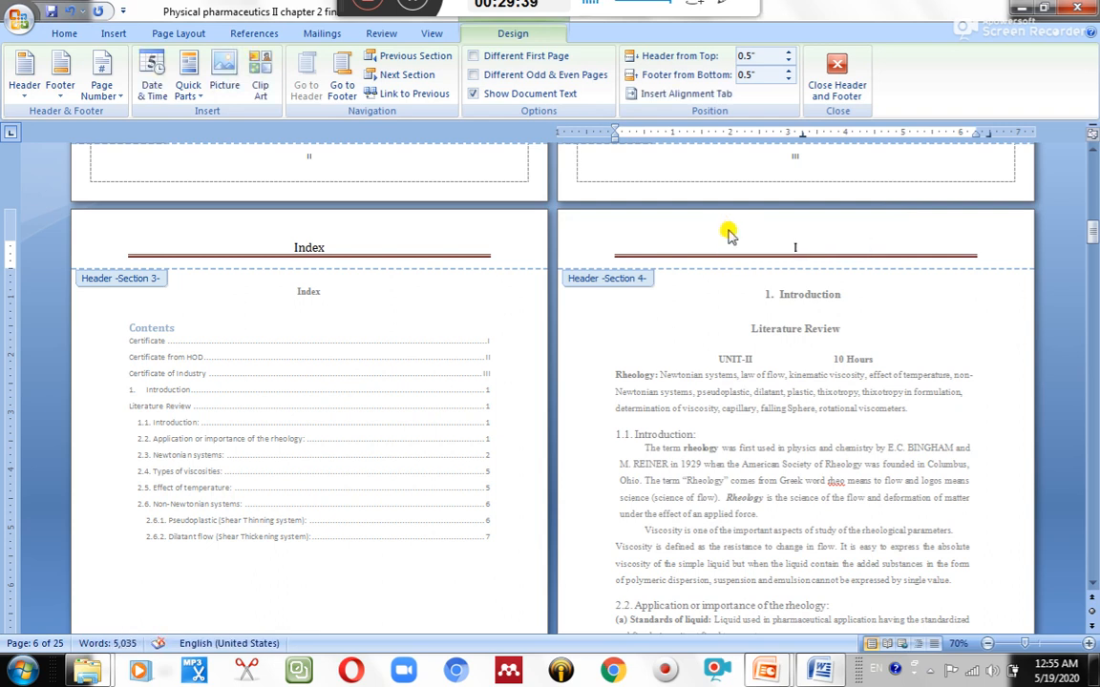
{"action": "type", "text": "Introduction"}
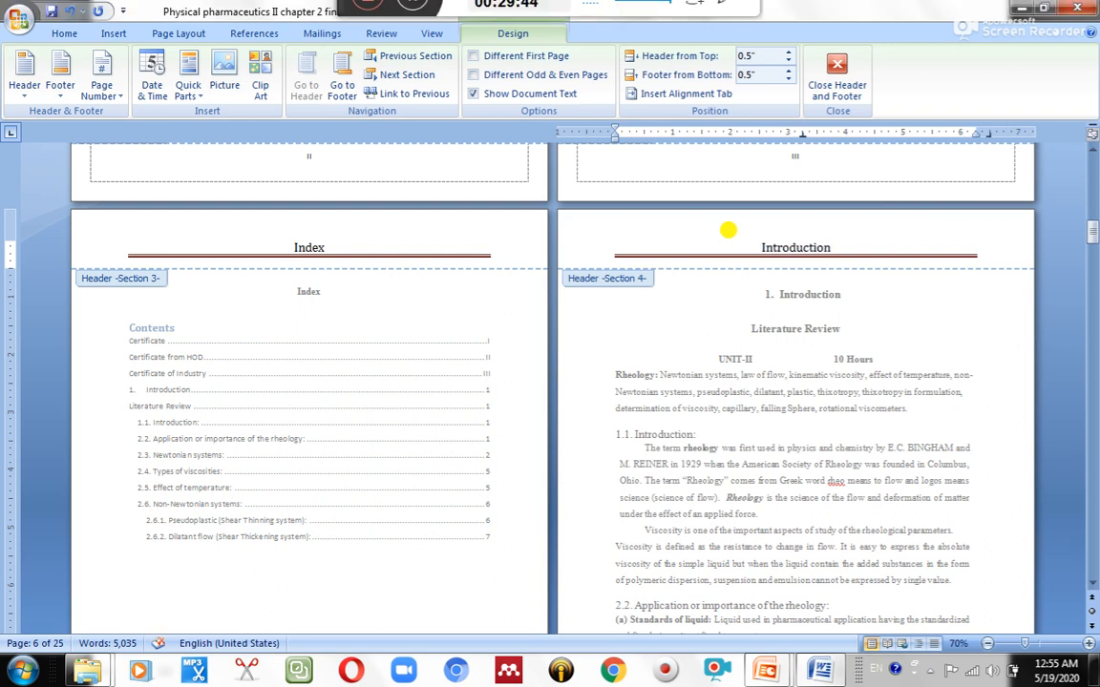
Right-align the Section 4 header, put "Chapter 1 : " before "Introduction", and close header and footer editing.
{"action": "left_click", "coordinate": [64, 33]}
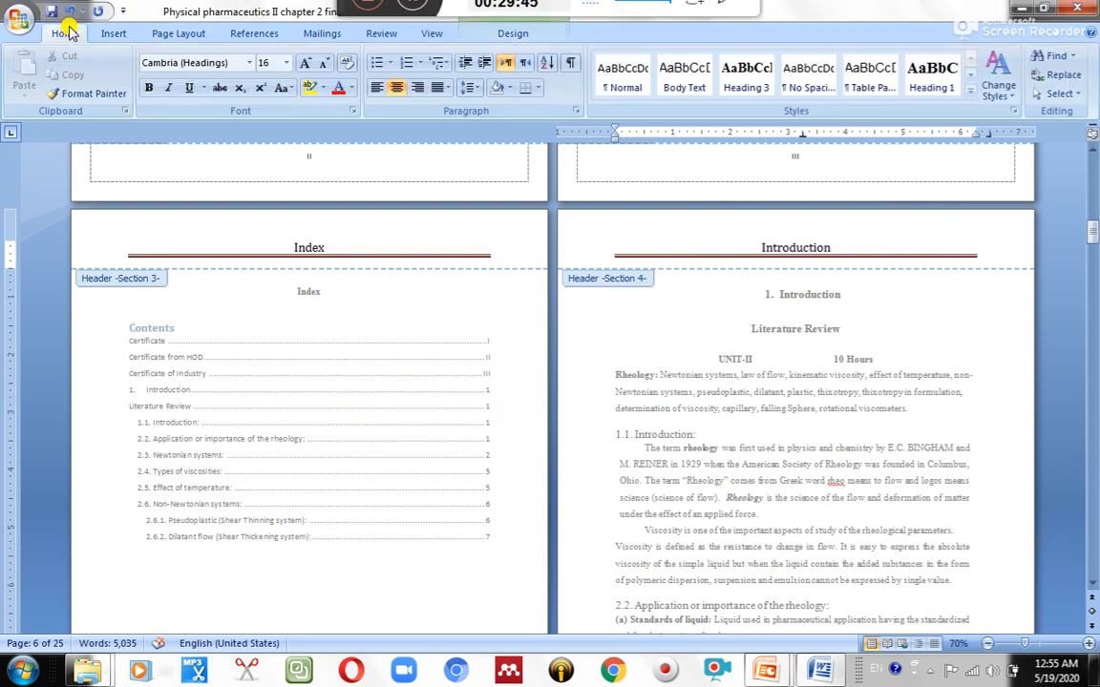
{"action": "left_click", "coordinate": [416, 87]}
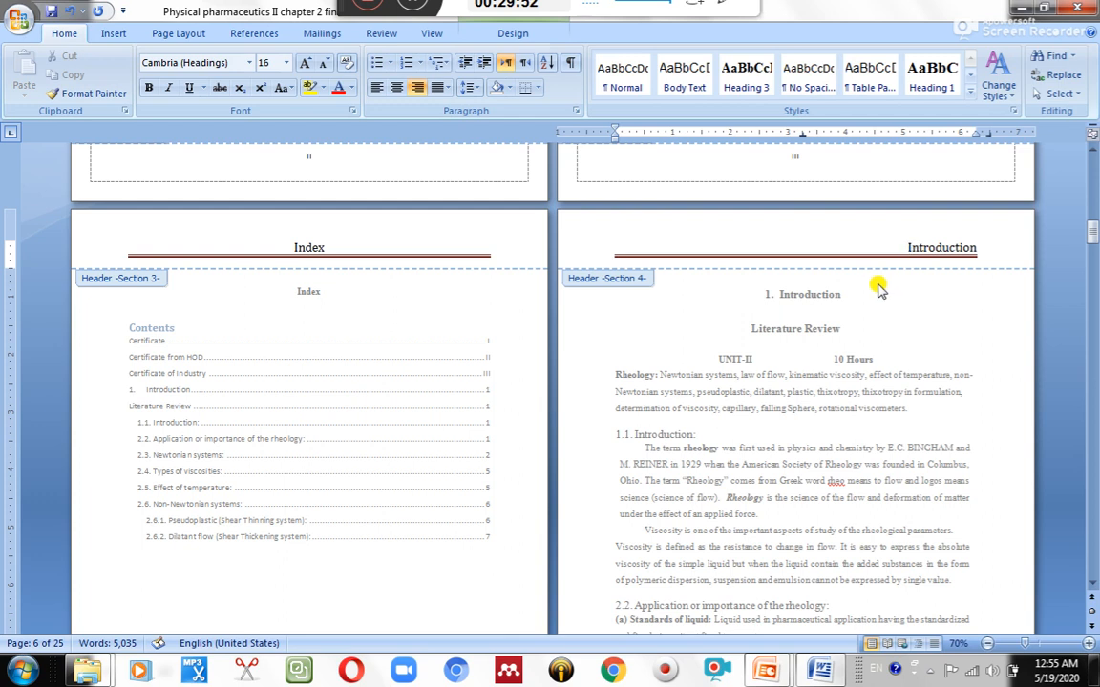
{"action": "type", "text": "er "}
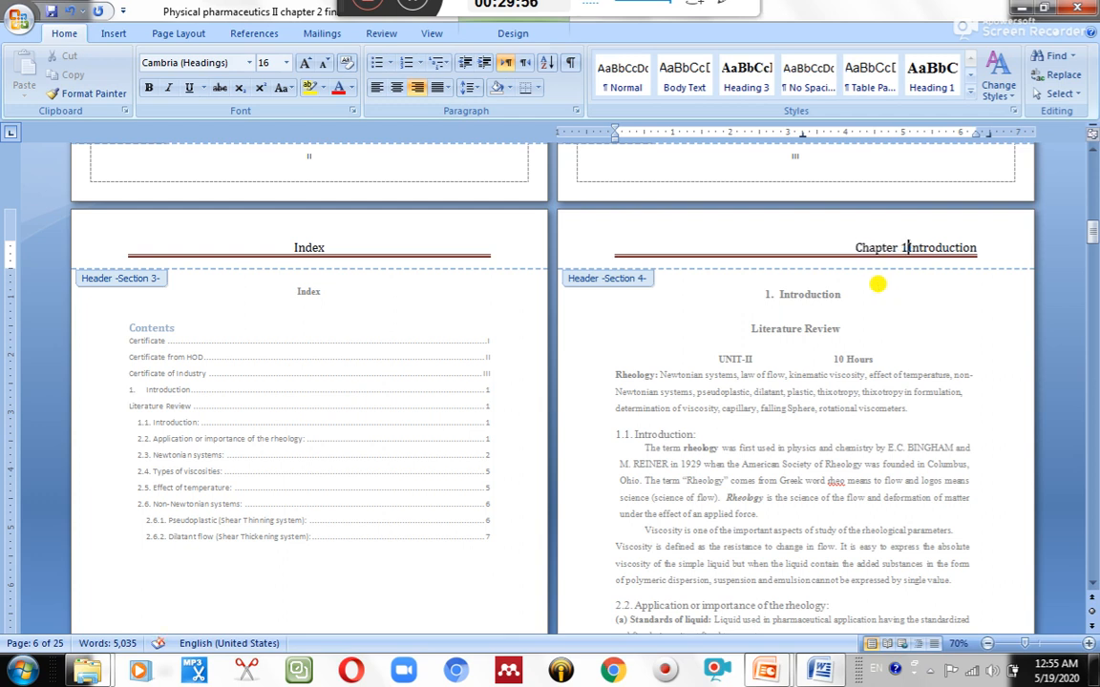
{"action": "type", "text": "1."}
{"action": "key", "text": "BackSpace"}
{"action": "type", "text": ":"}
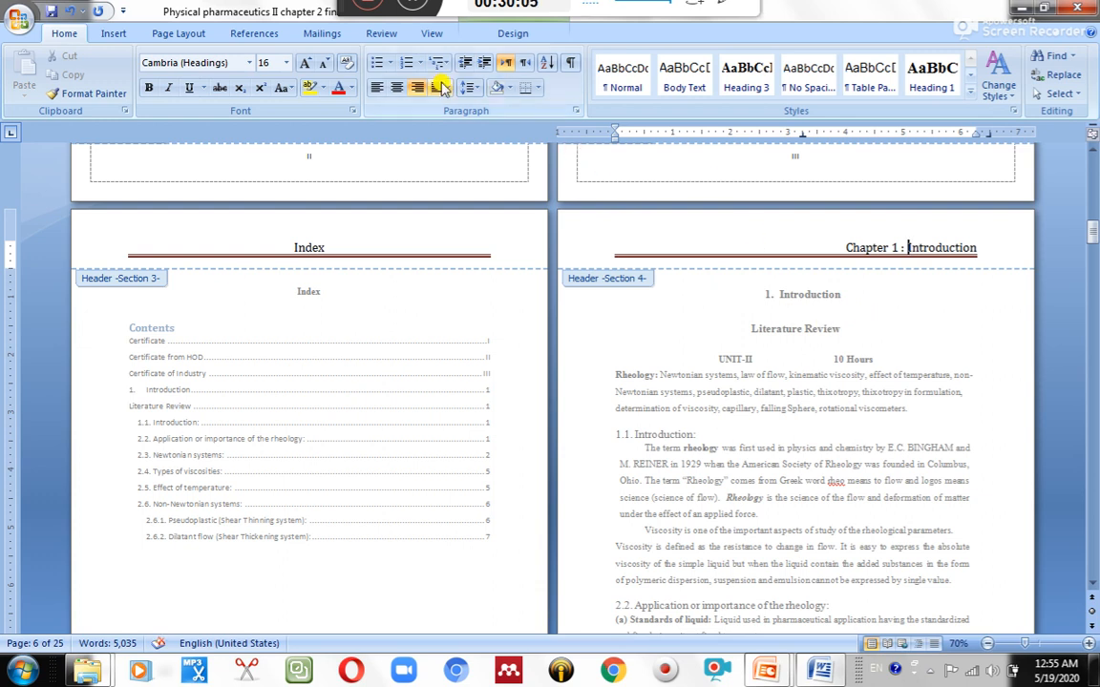
{"action": "left_click", "coordinate": [512, 33]}
{"action": "left_click", "coordinate": [841, 84]}
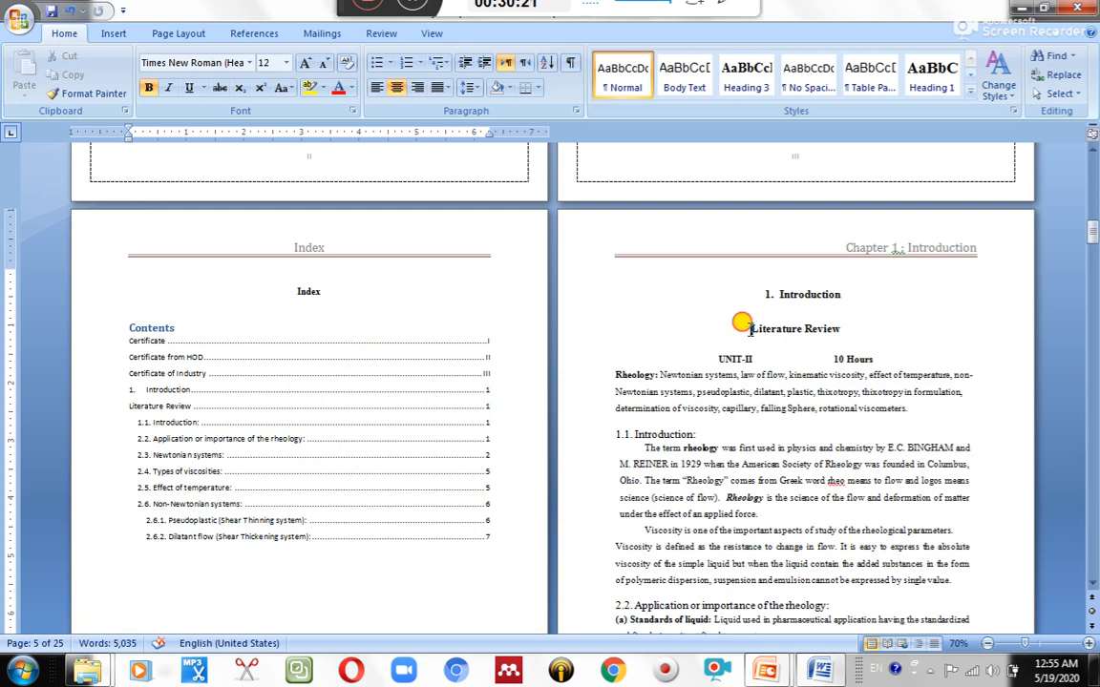
Move the "Literature Review" heading, UNIT-II line and Rheology paragraph from the Introduction page to below the compaction pressure graph on the last page.
{"action": "left_click_drag", "start_coordinate": [749, 331], "coordinate": [847, 329]}
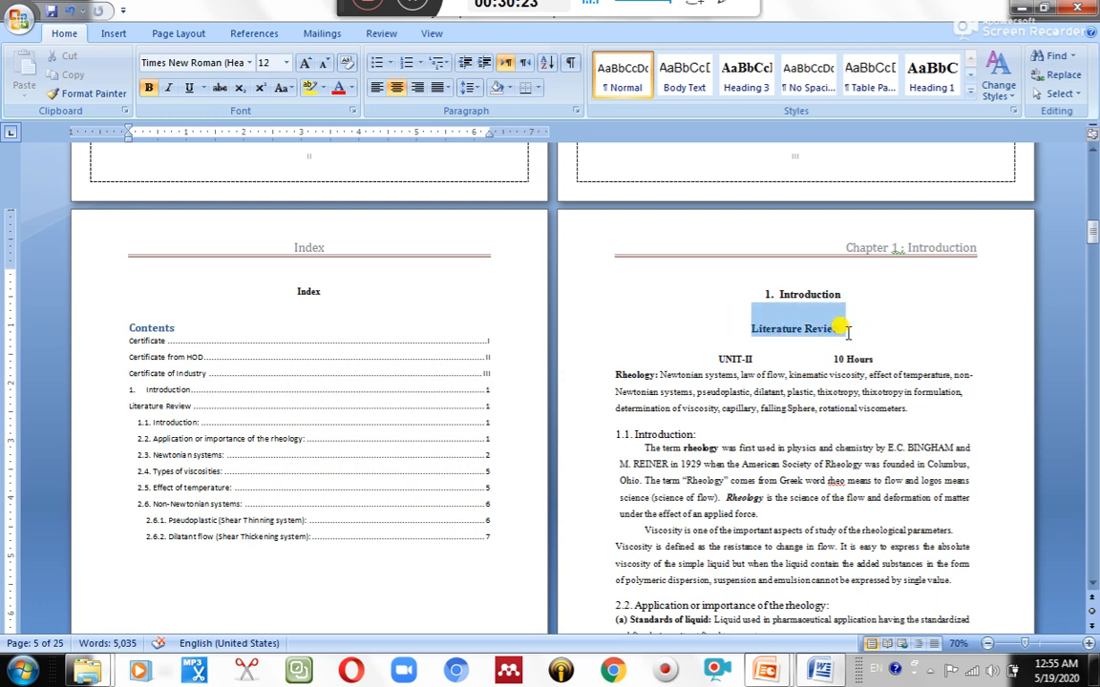
{"action": "key", "text": "ctrl+alt+1"}
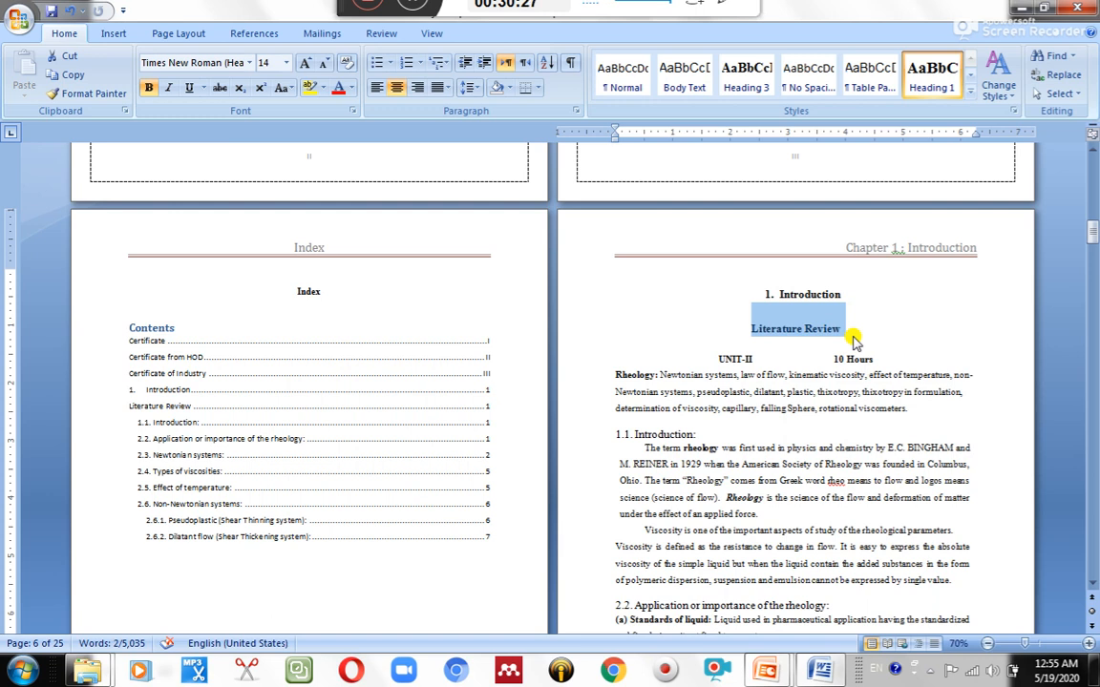
{"action": "left_click_drag", "start_coordinate": [761, 329], "coordinate": [897, 408]}
{"action": "key", "text": "ctrl+c"}
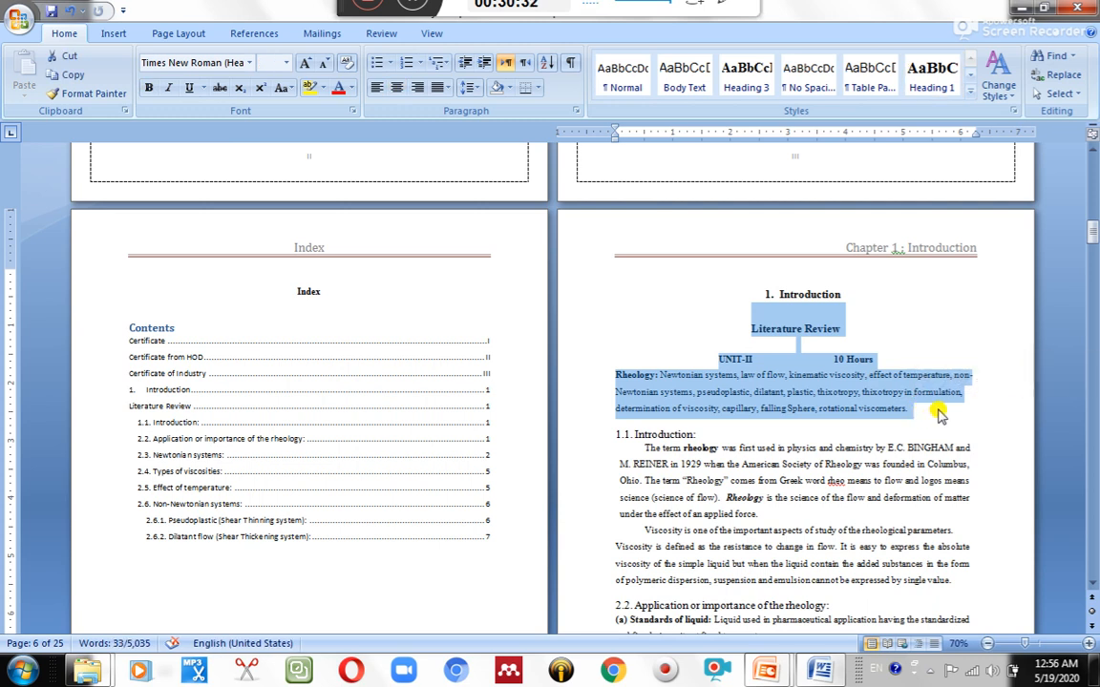
{"action": "key", "text": "Delete"}
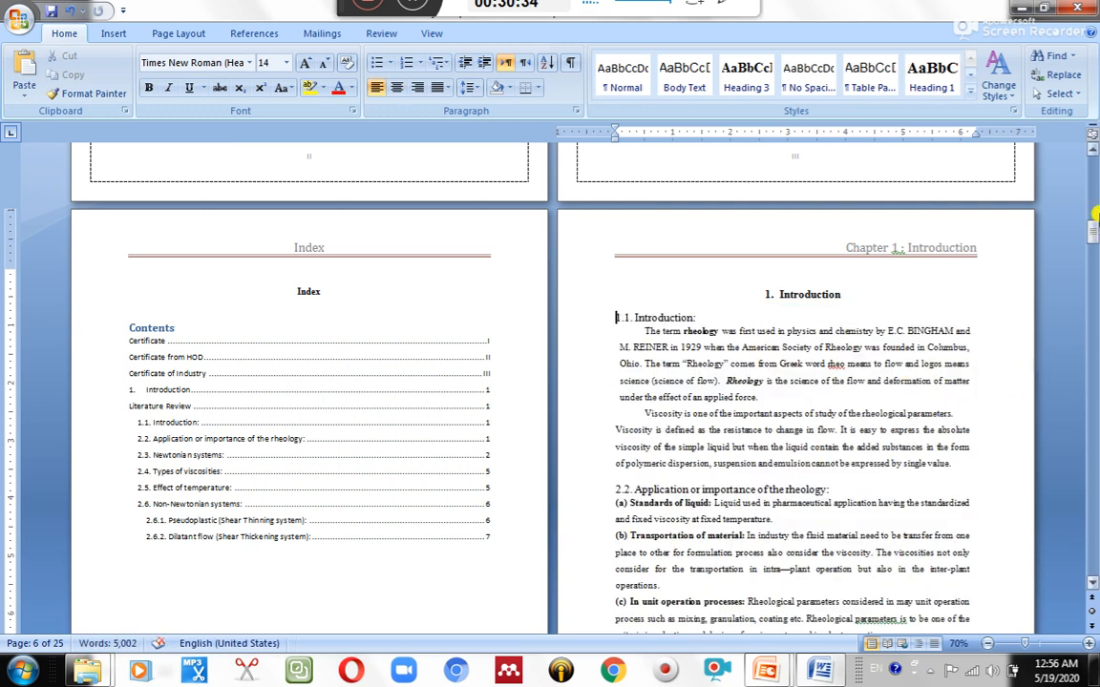
{"action": "left_click_drag", "start_coordinate": [1093, 243], "coordinate": [1060, 564]}
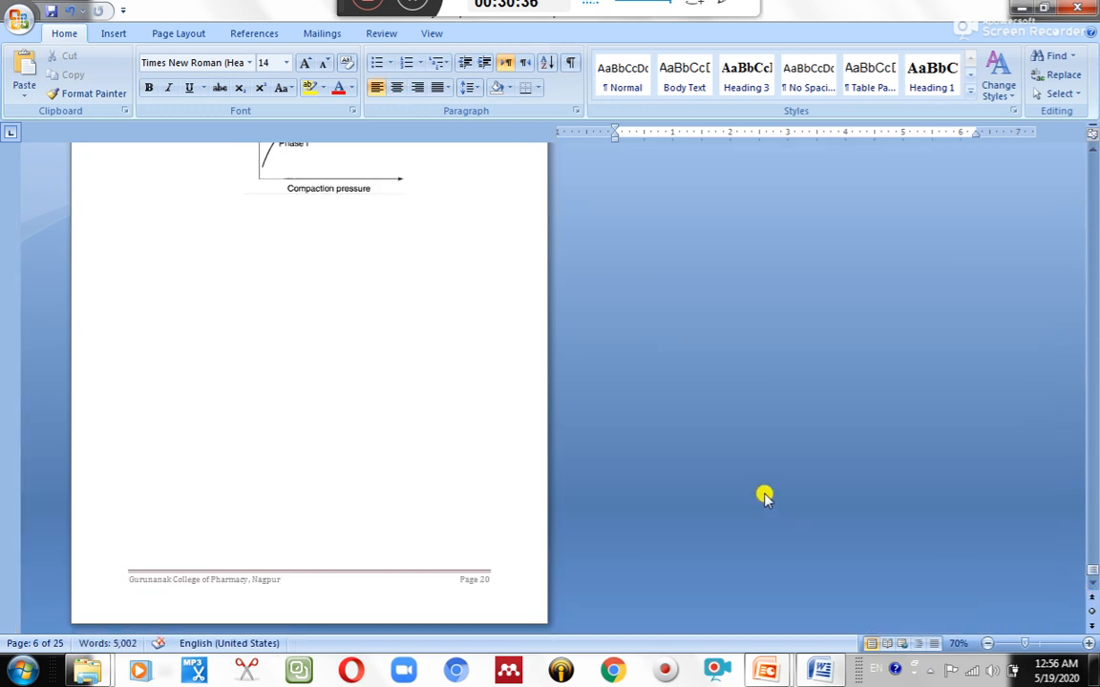
{"action": "left_click", "coordinate": [405, 336]}
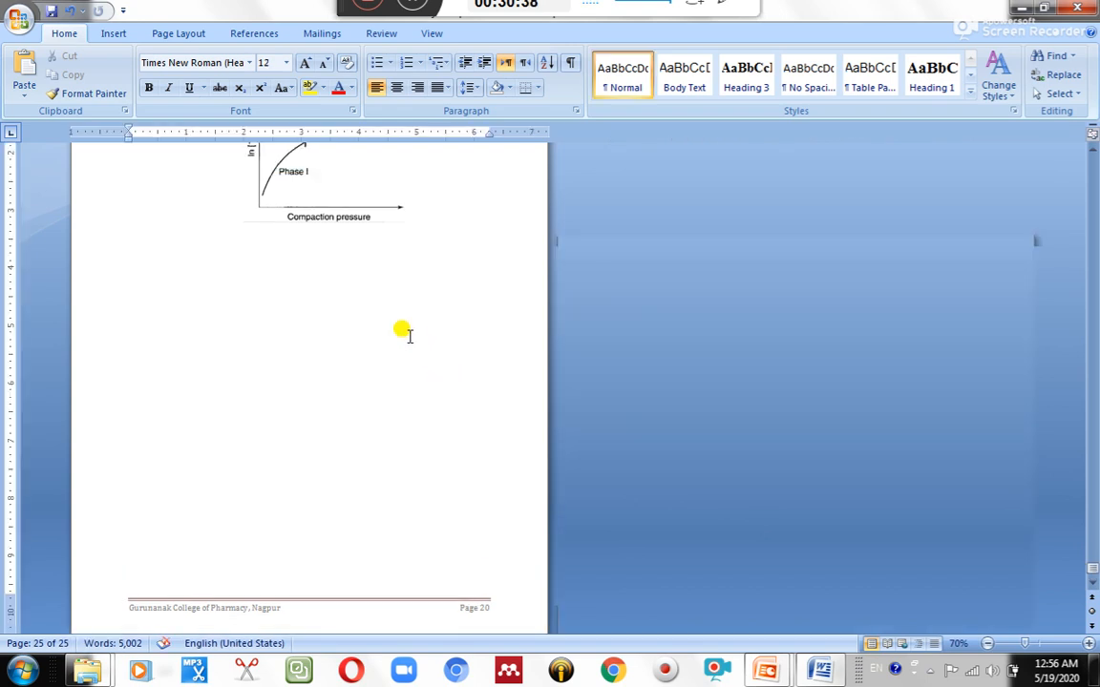
{"action": "key", "text": "ctrl+v"}
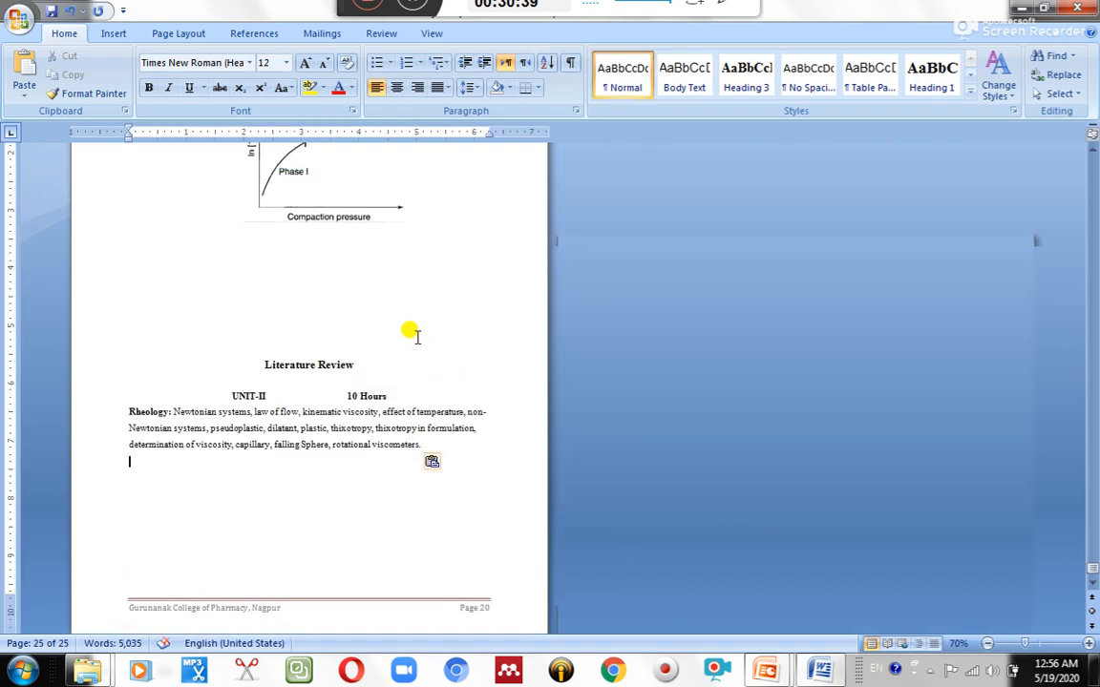
Left-align the moved "Literature Review" heading and number it "2." as plain text, undoing the automatic list formatting.
{"action": "left_click", "coordinate": [264, 365]}
{"action": "key", "text": "ctrl+l"}
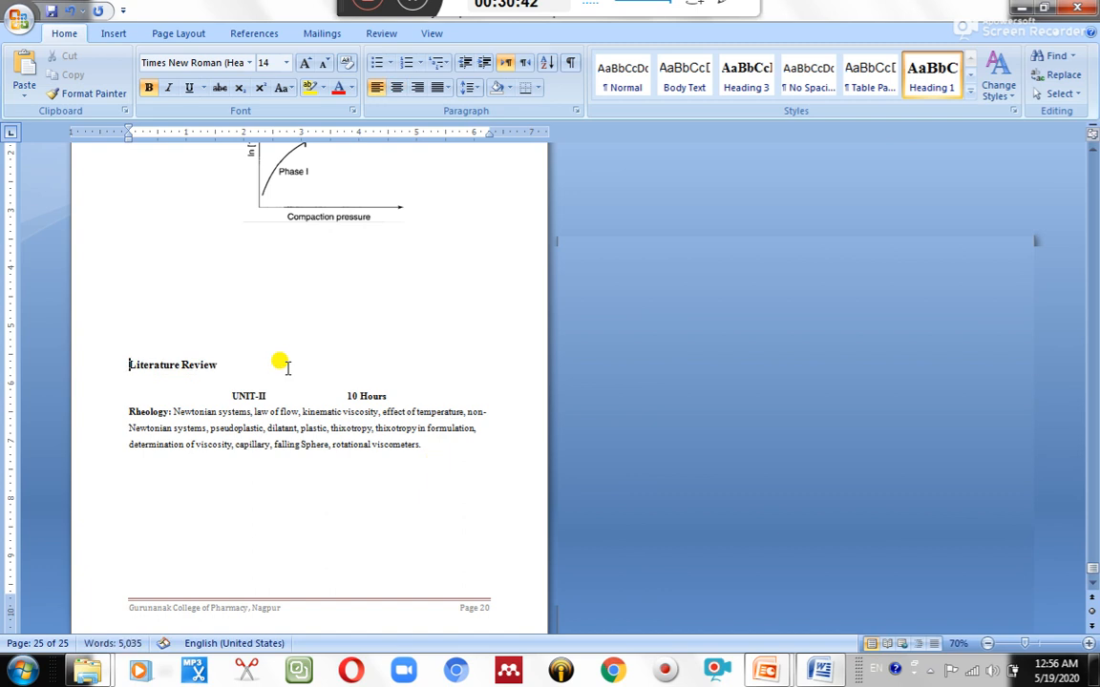
{"action": "type", "text": "2."}
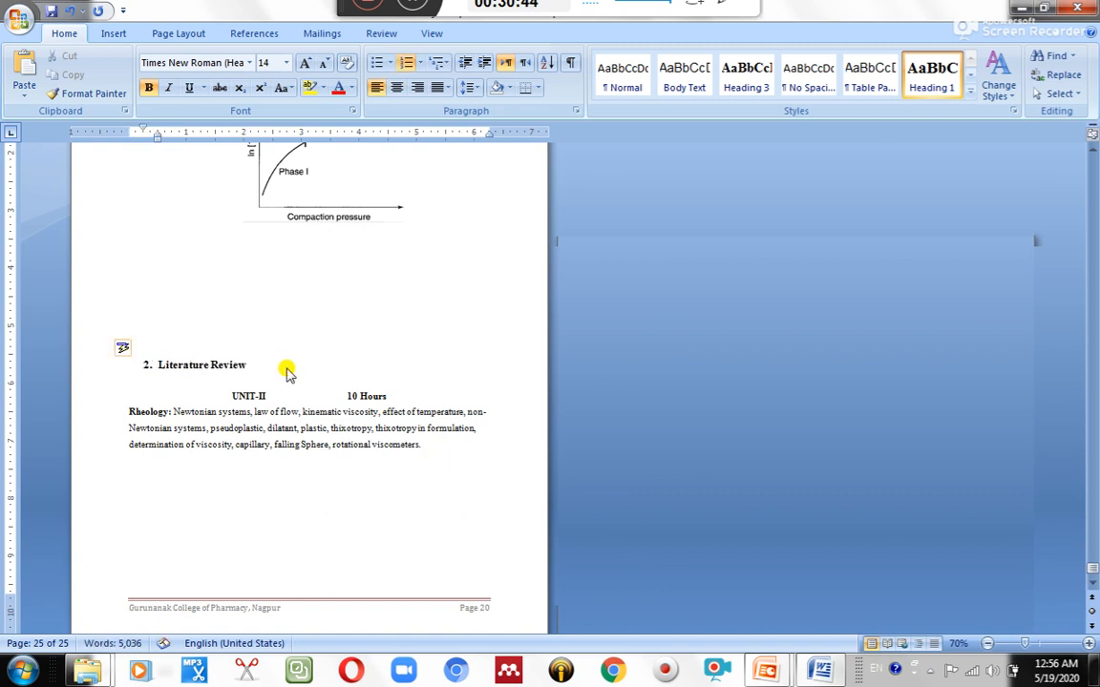
{"action": "left_click_drag", "start_coordinate": [256, 365], "coordinate": [130, 361]}
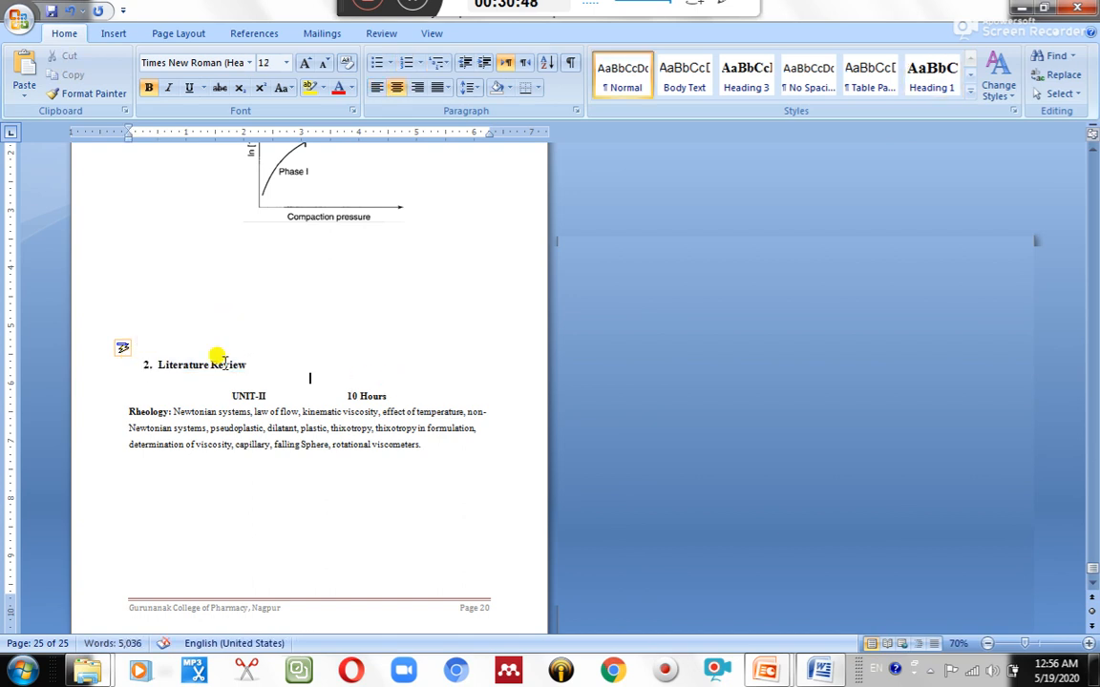
{"action": "key", "text": "ctrl+z"}
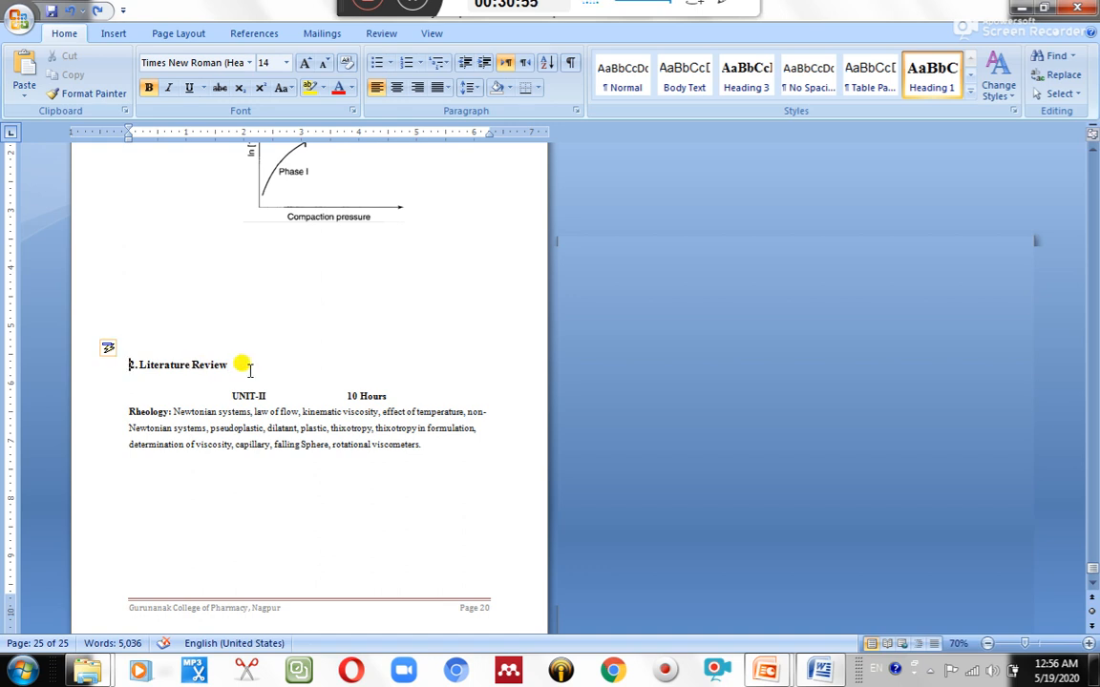
{"action": "key", "text": "Home"}
{"action": "scroll", "coordinate": [263, 370], "scroll_direction": "up", "scroll_amount": 1}
{"action": "scroll", "coordinate": [263, 371], "scroll_direction": "down", "scroll_amount": 2}
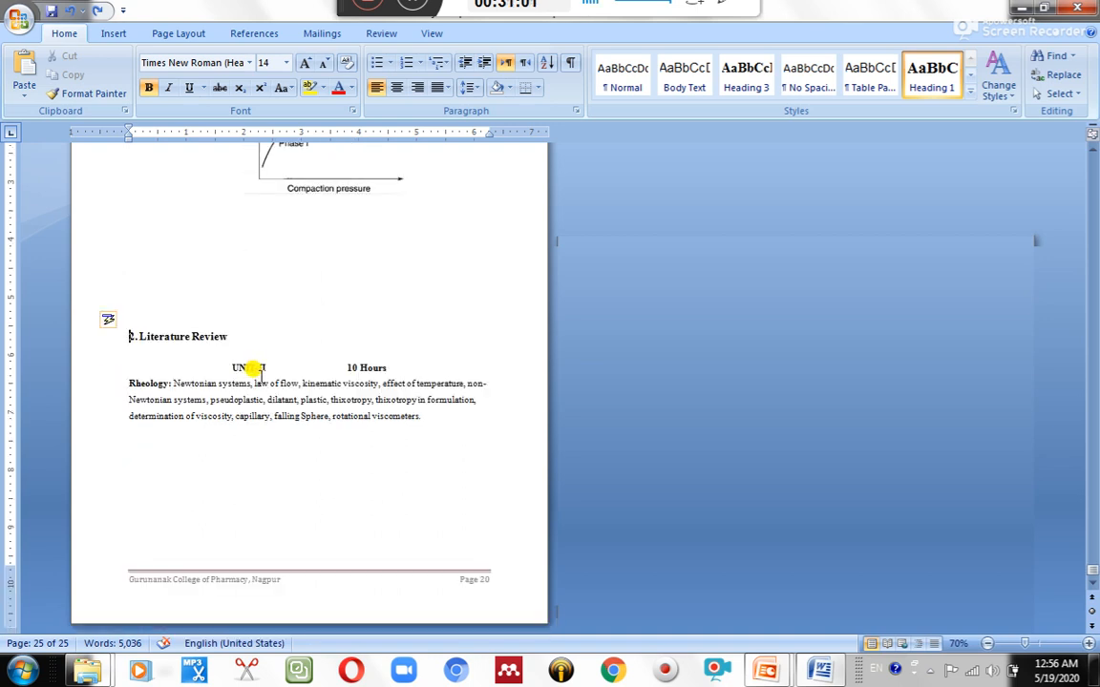
{"action": "scroll", "coordinate": [253, 367], "scroll_direction": "up", "scroll_amount": 5}
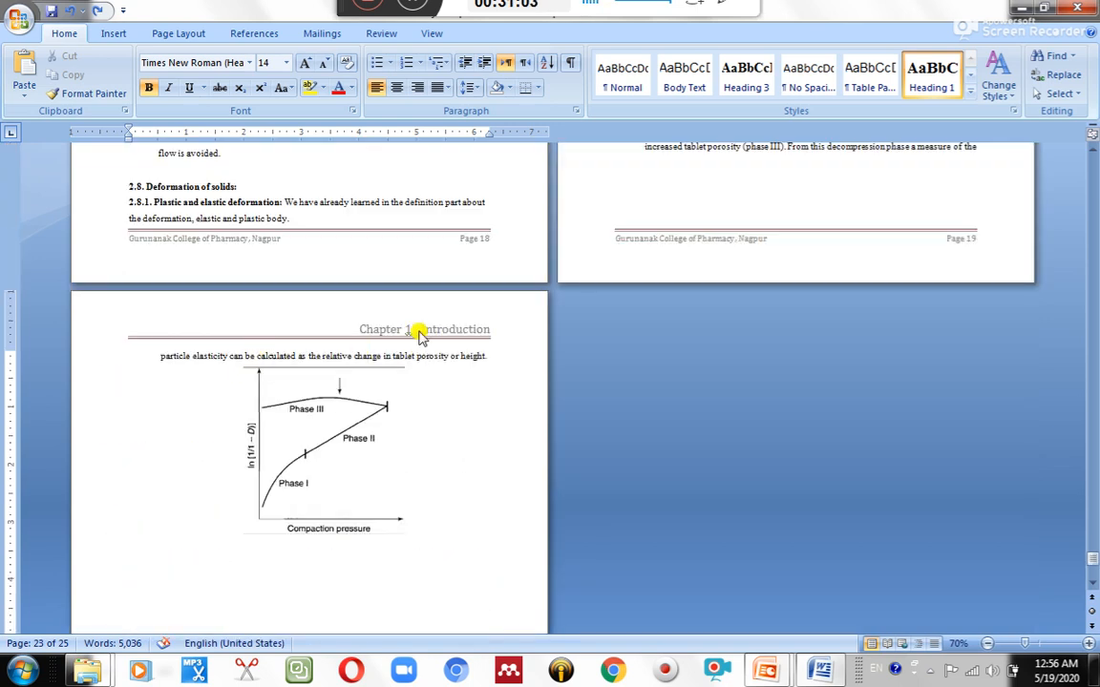
Insert a next-page section break directly before the "2. Literature Review" heading below the compaction pressure graph.
{"action": "scroll", "coordinate": [406, 349], "scroll_direction": "down", "scroll_amount": 5}
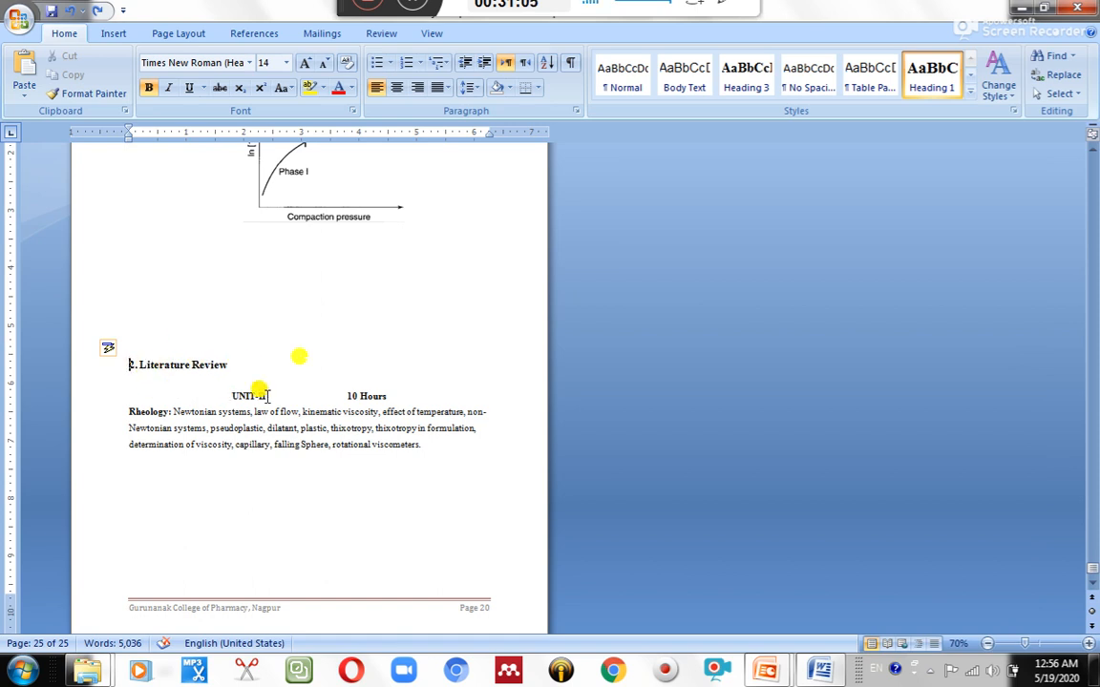
{"action": "left_click", "coordinate": [425, 219]}
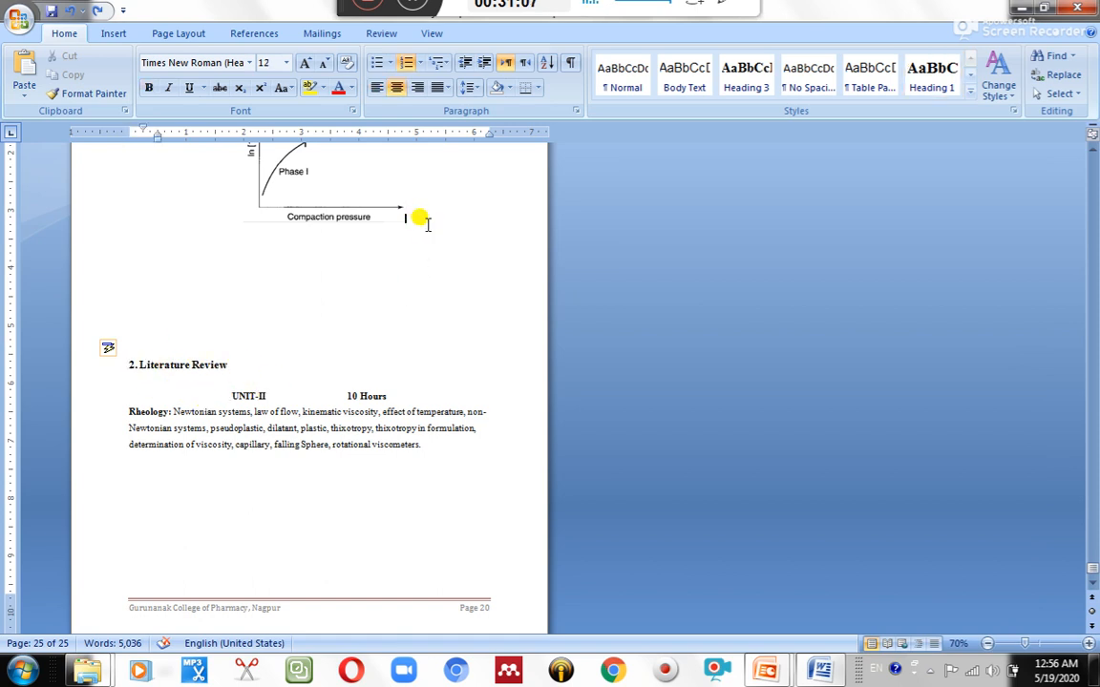
{"action": "left_click", "coordinate": [120, 361]}
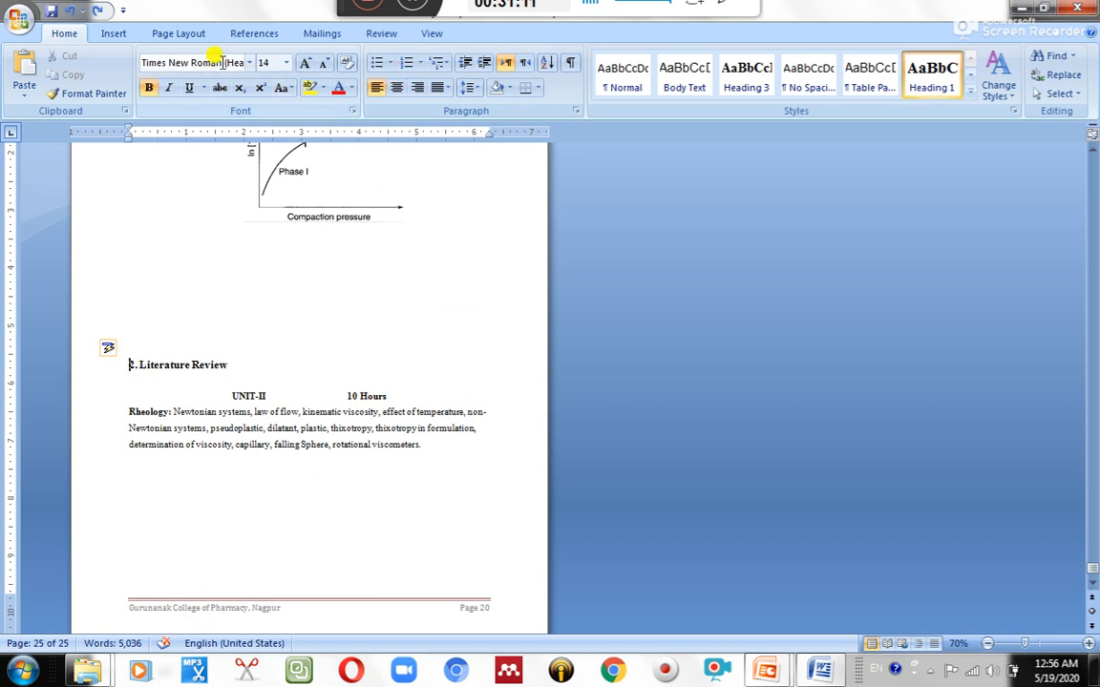
{"action": "left_click", "coordinate": [150, 36]}
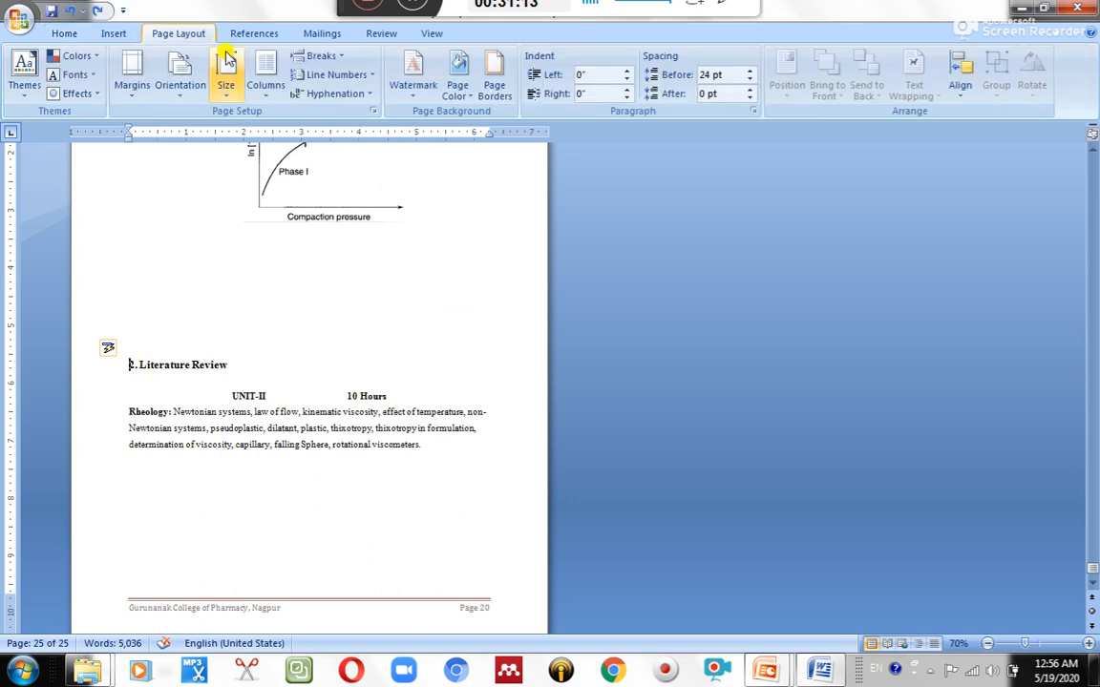
{"action": "left_click", "coordinate": [315, 55]}
{"action": "left_click", "coordinate": [344, 286]}
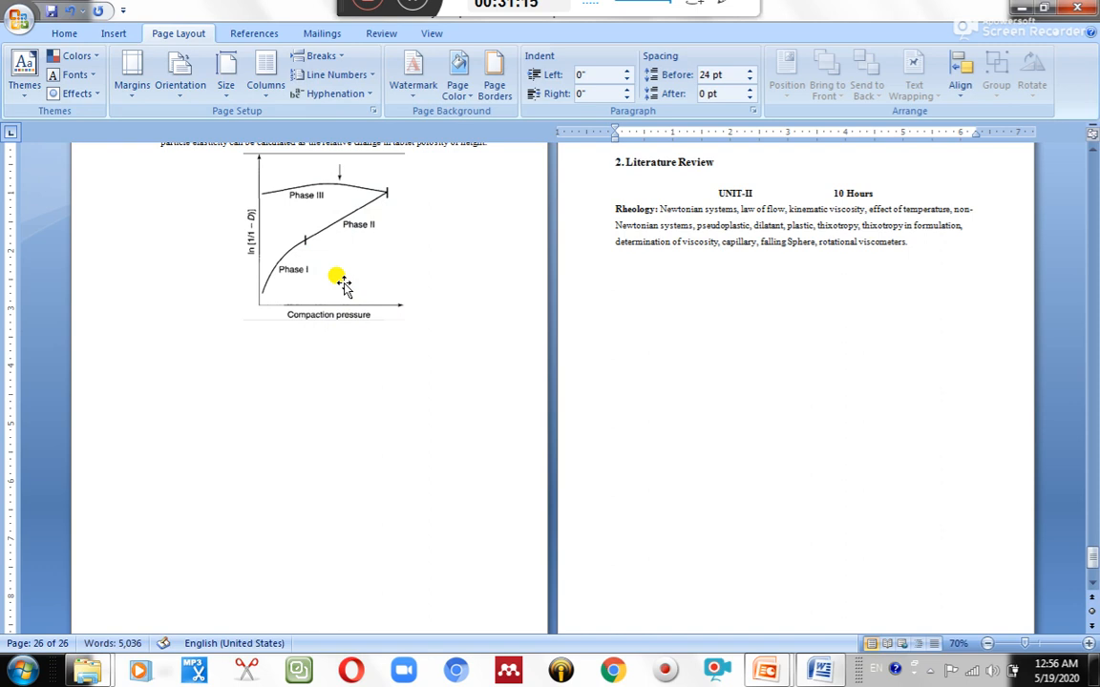
Unlink the Section 5 header from the previous section, change its text to "Chapter 2 : Literature Review", and close header editing.
{"action": "scroll", "coordinate": [344, 286], "scroll_direction": "up", "scroll_amount": 3}
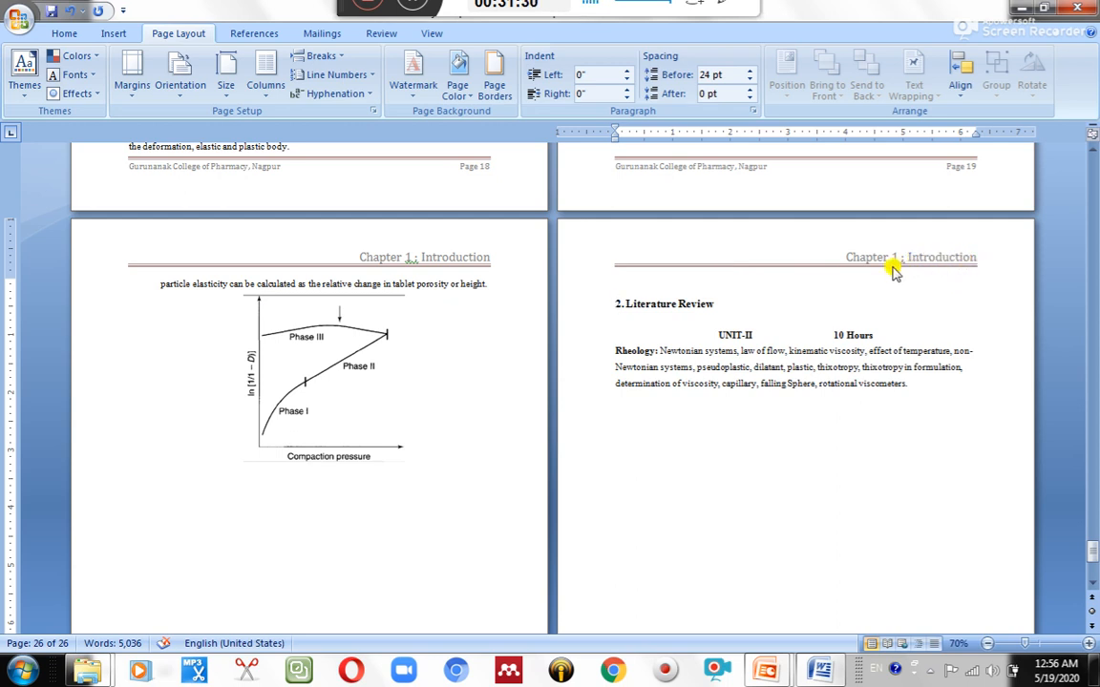
{"action": "double_click", "coordinate": [611, 227]}
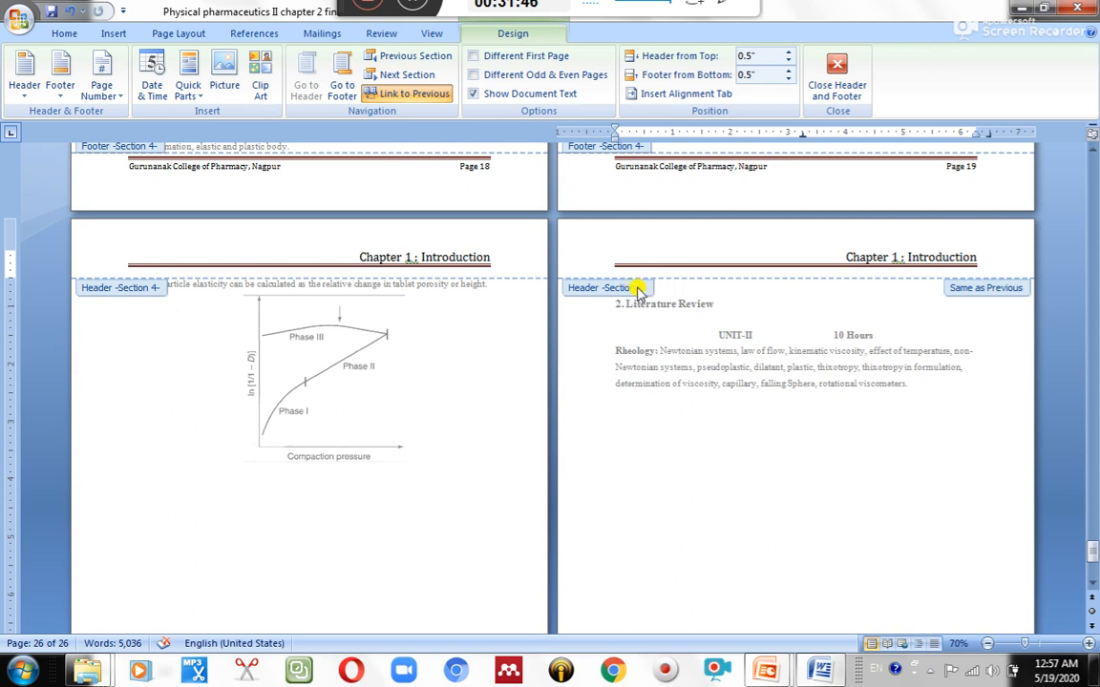
{"action": "left_click", "coordinate": [414, 98]}
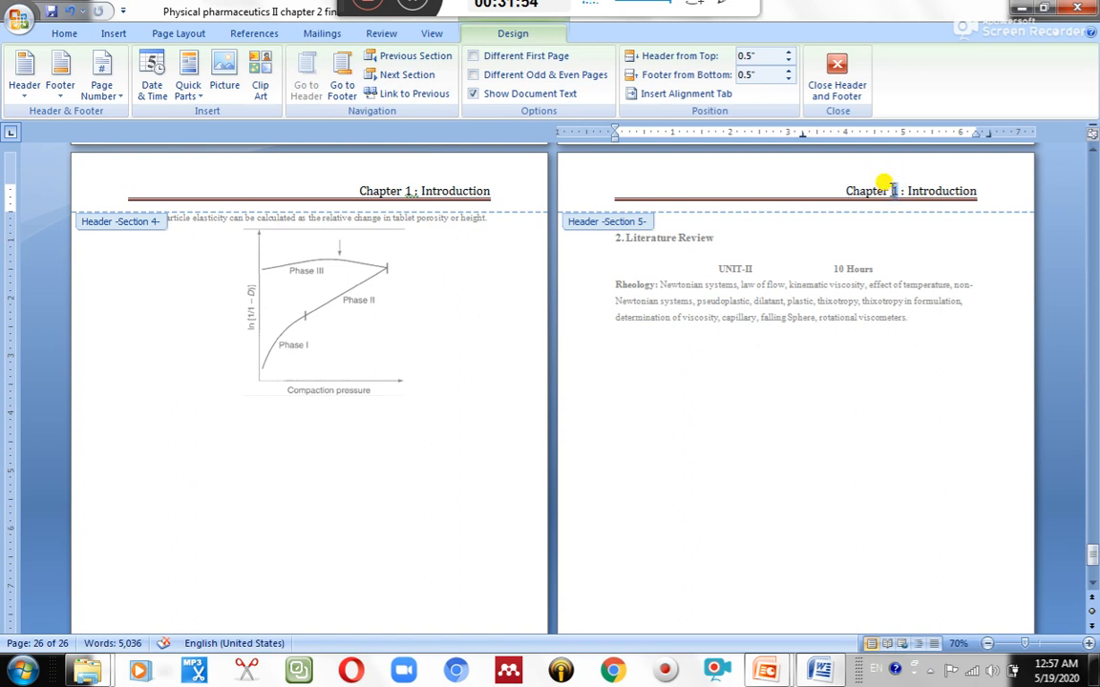
{"action": "type", "text": "2"}
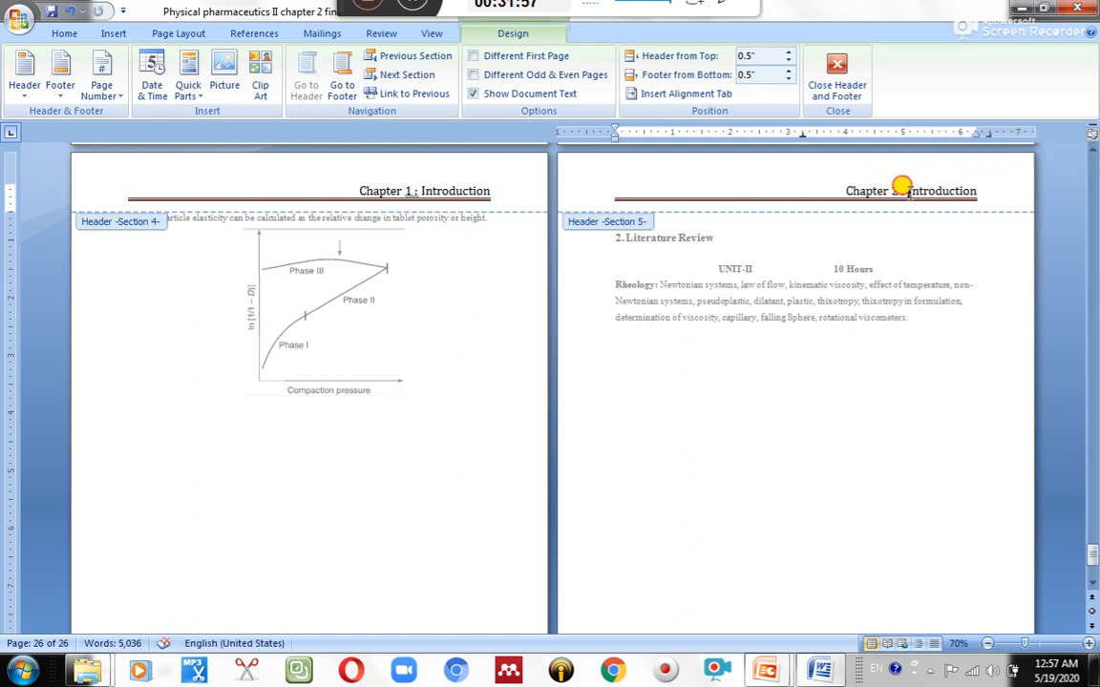
{"action": "left_click_drag", "start_coordinate": [906, 191], "coordinate": [976, 191]}
{"action": "key", "text": "BackSpace"}
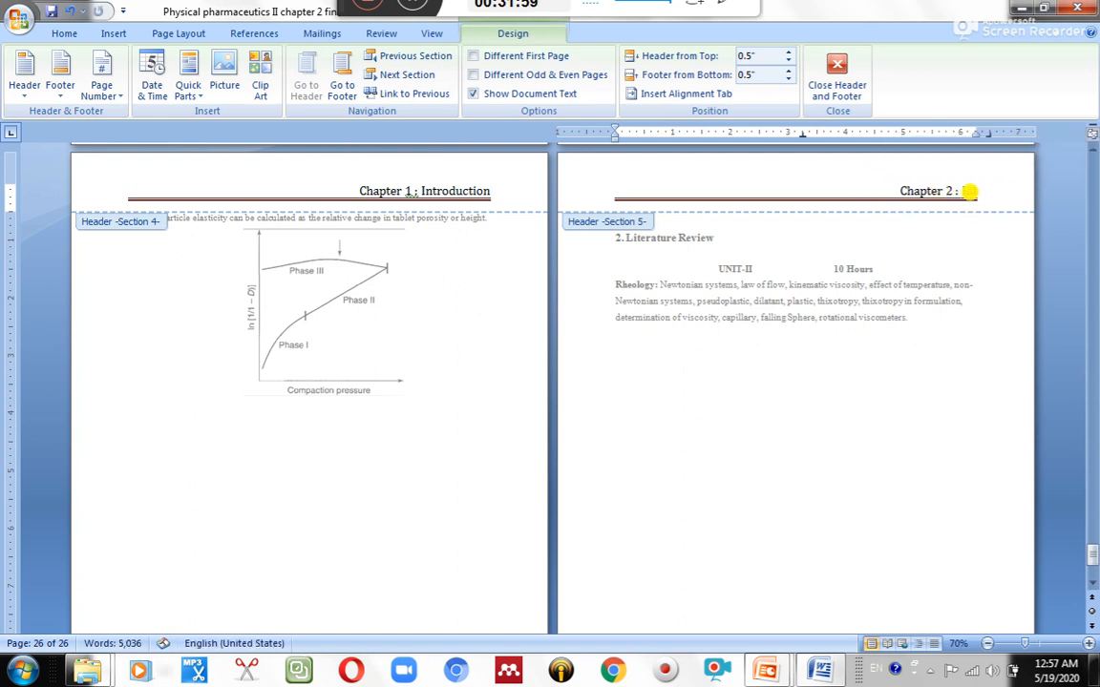
{"action": "type", "text": "Literatu"}
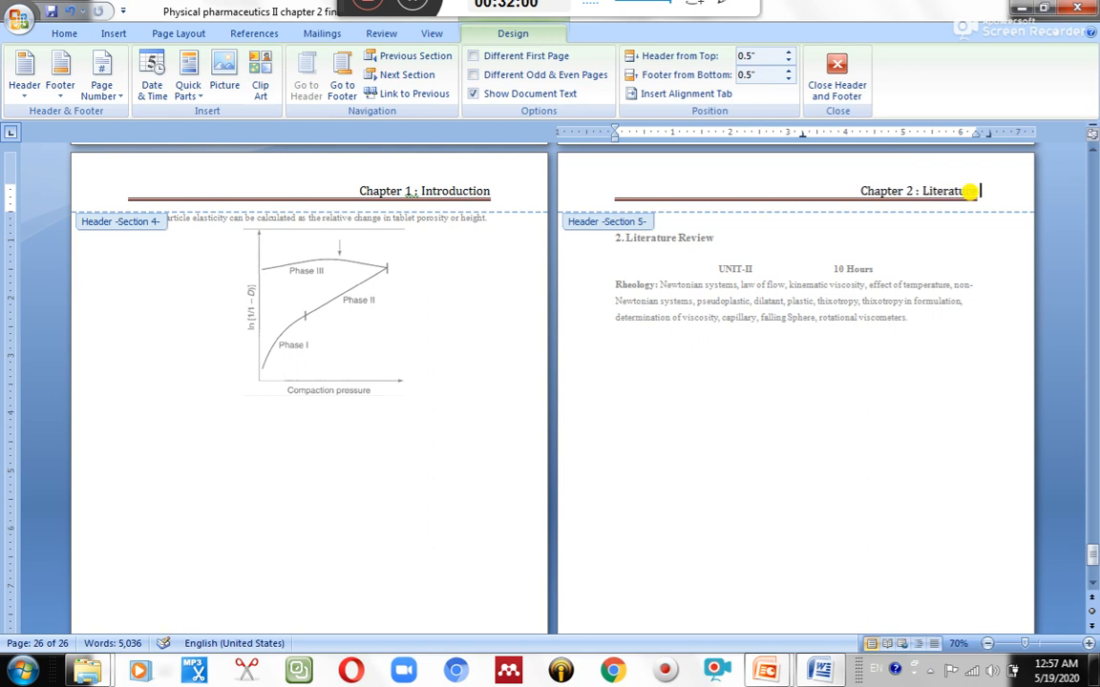
{"action": "type", "text": "re Review"}
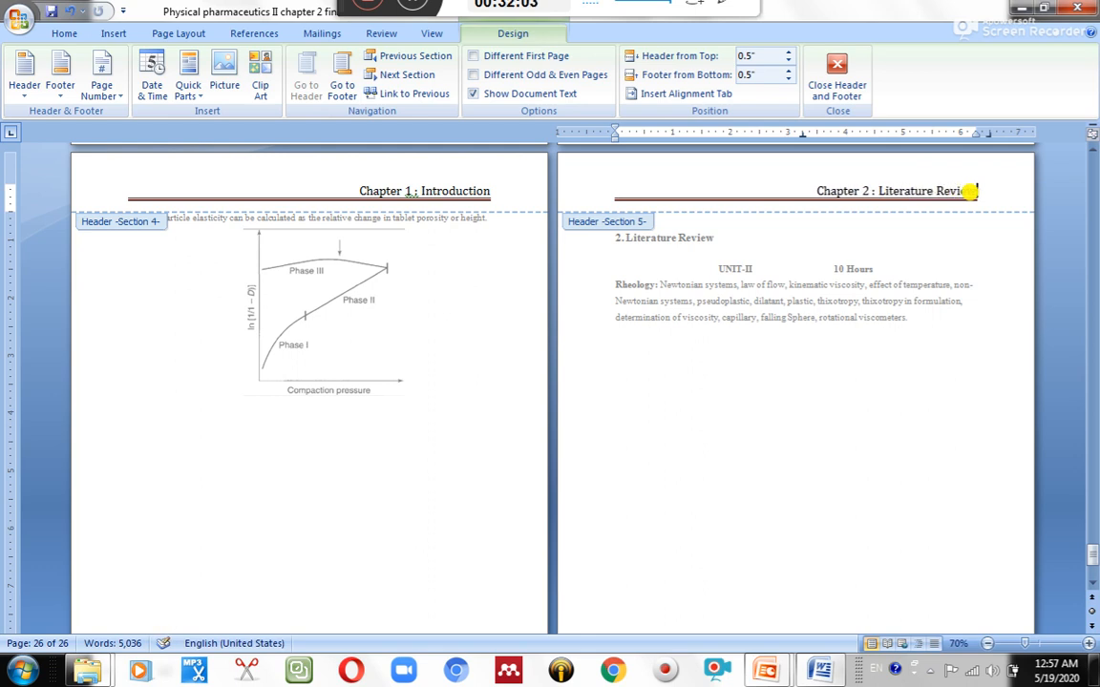
{"action": "left_click", "coordinate": [837, 77]}
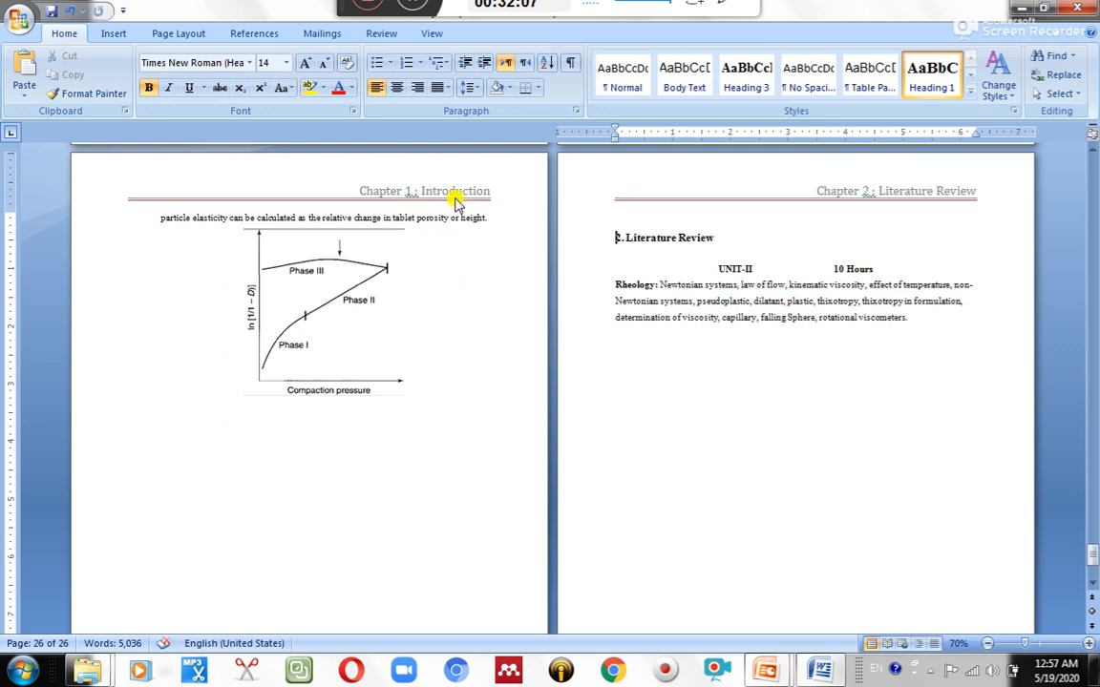
Open the footer on the Literature Review page and unlink it from the previous section.
{"action": "scroll", "coordinate": [916, 204], "scroll_direction": "down", "scroll_amount": 4}
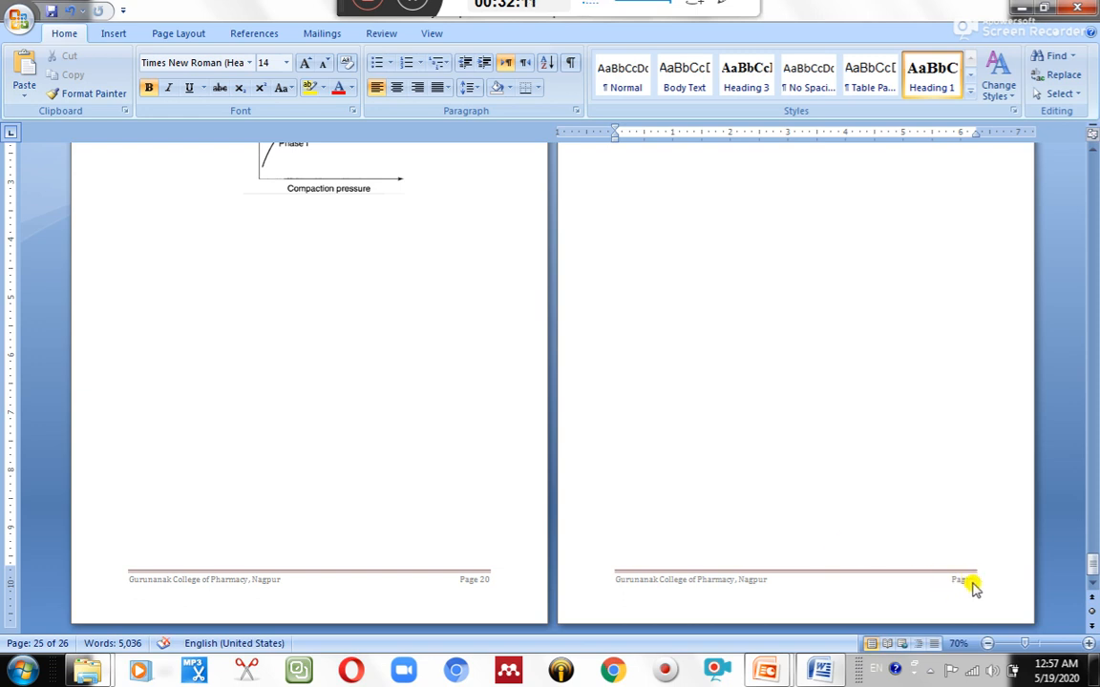
{"action": "double_click", "coordinate": [740, 580]}
{"action": "left_click", "coordinate": [410, 93]}
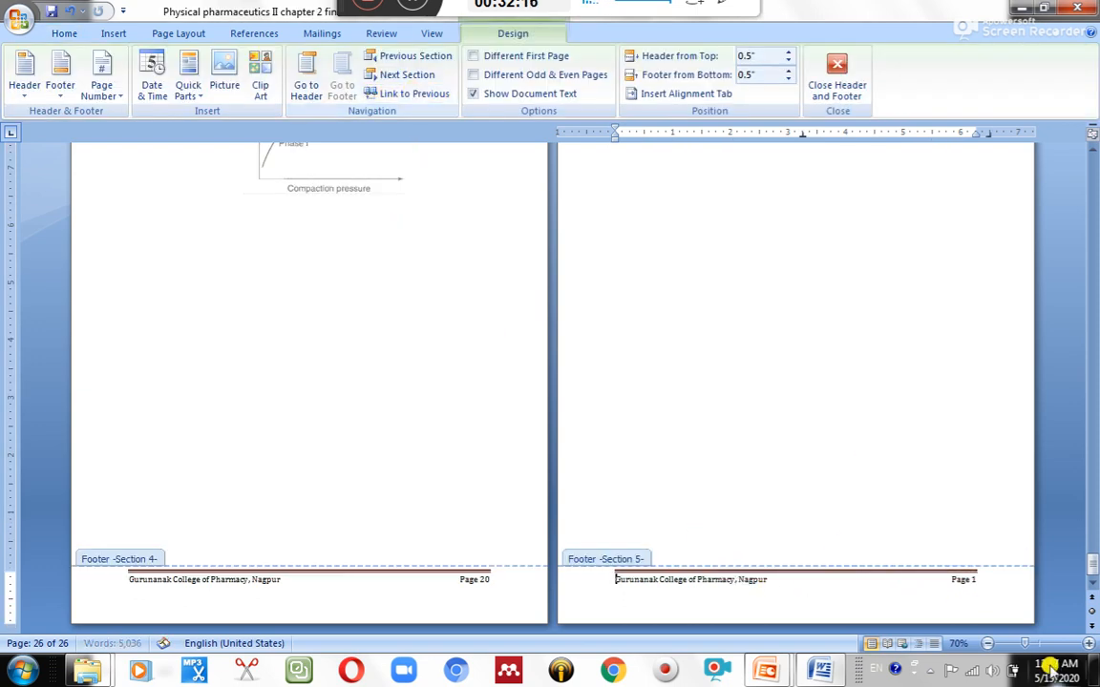
Set the Section 5 page numbering to start at 21.
{"action": "left_click", "coordinate": [974, 584]}
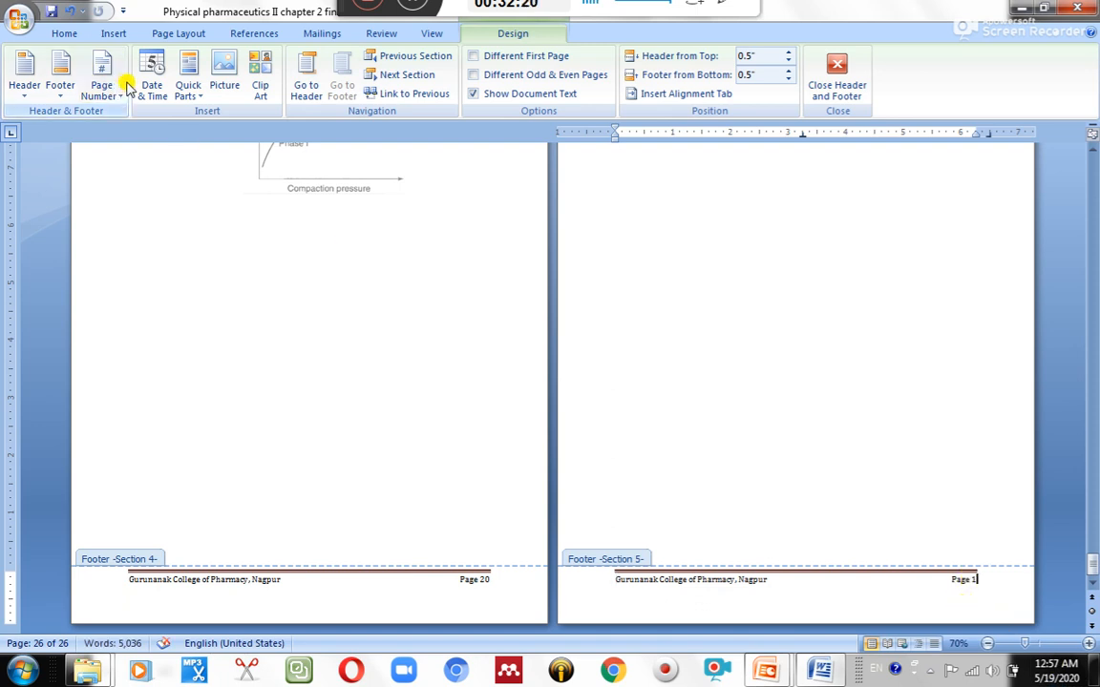
{"action": "left_click", "coordinate": [114, 34]}
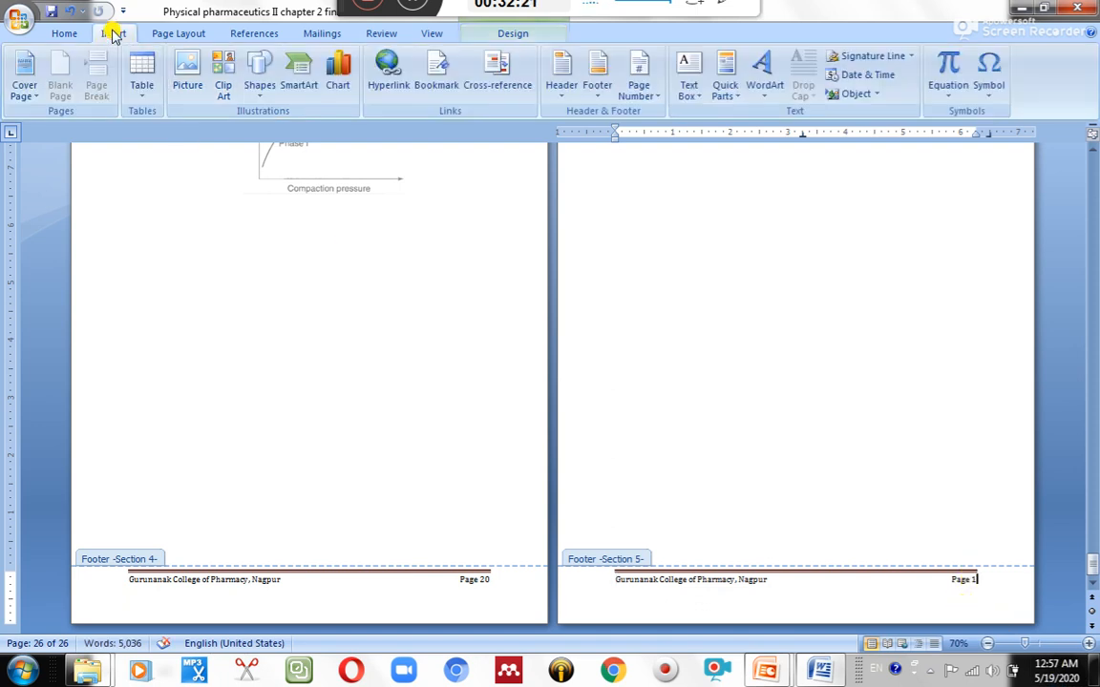
{"action": "left_click", "coordinate": [654, 102]}
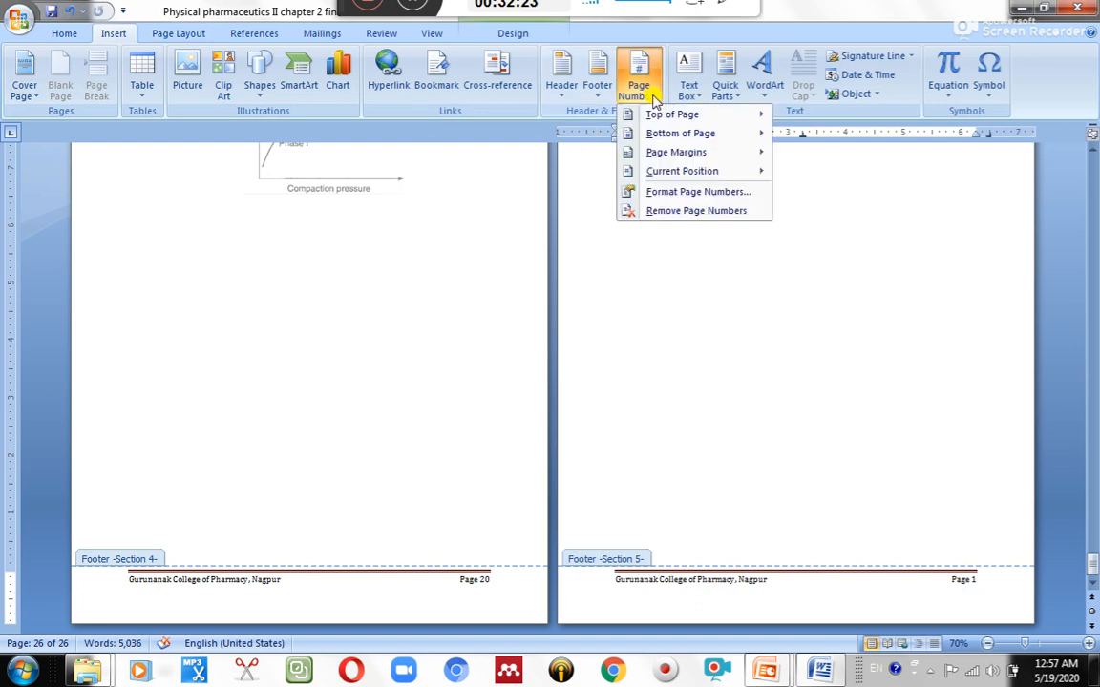
{"action": "left_click", "coordinate": [676, 193]}
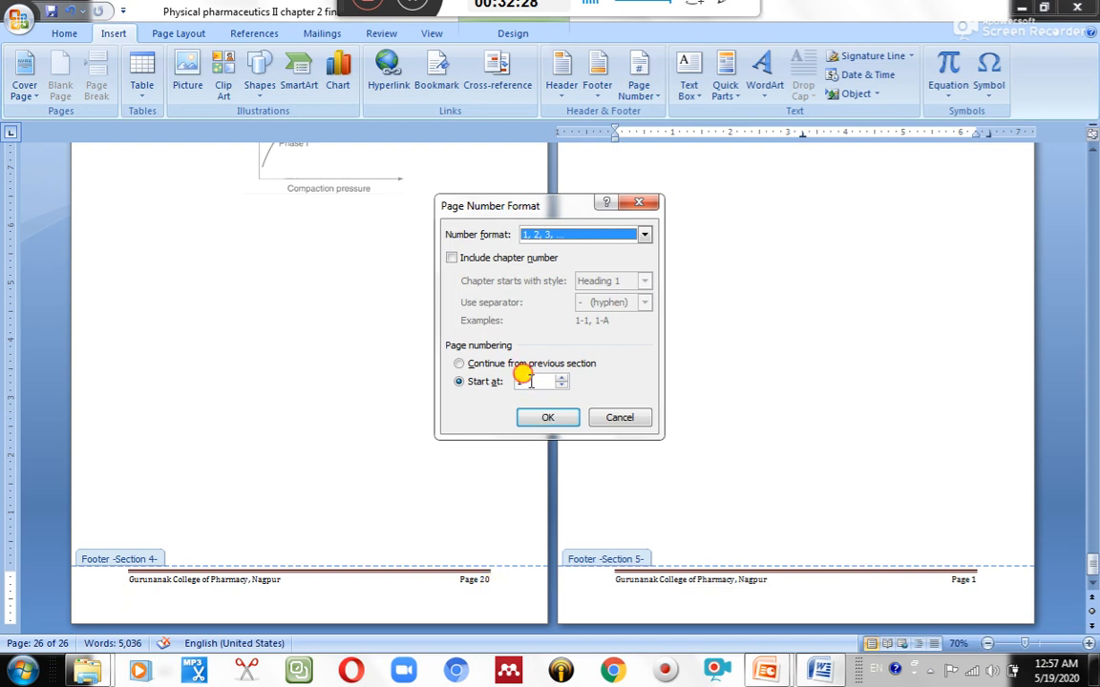
{"action": "left_click", "coordinate": [488, 379]}
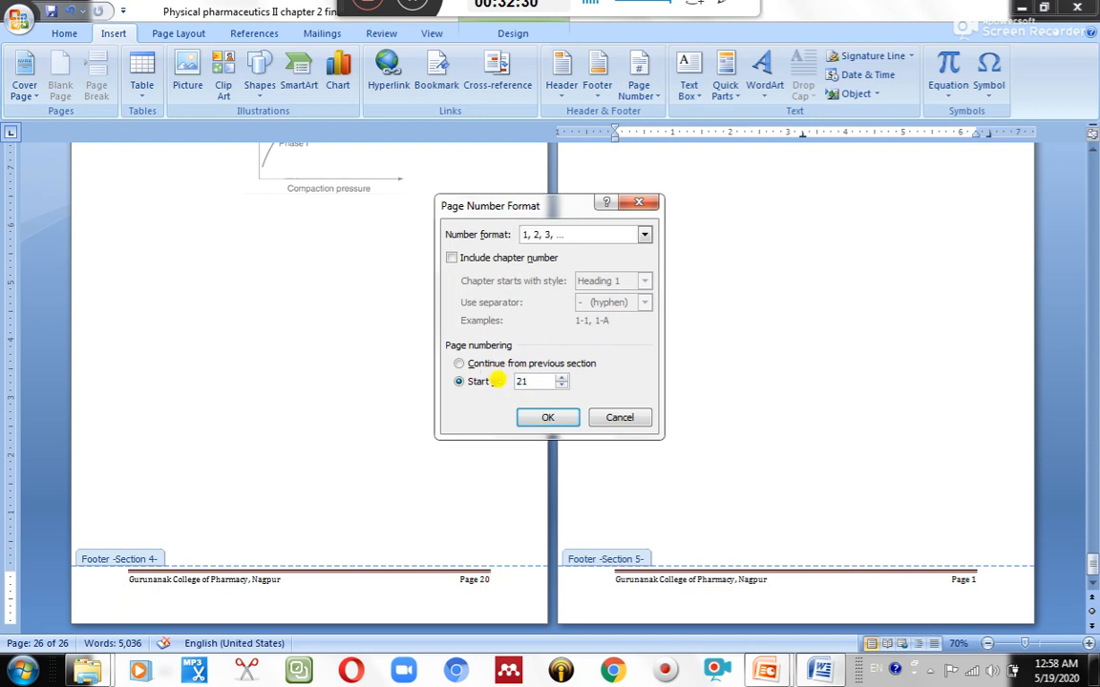
{"action": "type", "text": "21"}
{"action": "left_click", "coordinate": [548, 417]}
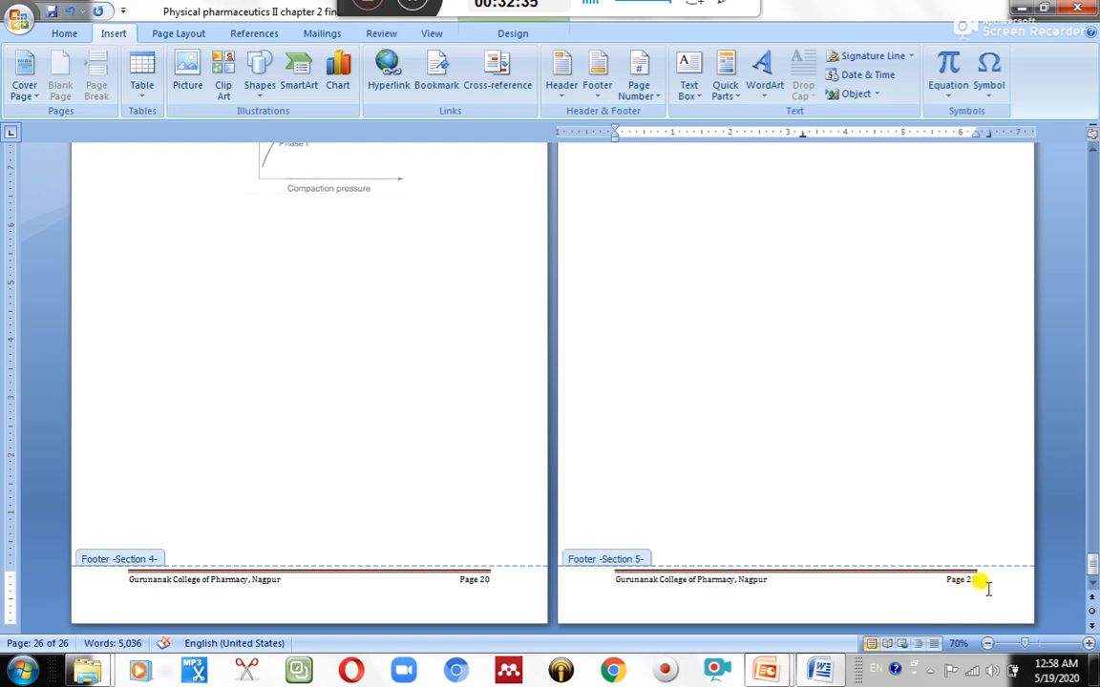
Go back through the document to the Index page and close header and footer editing.
{"action": "scroll", "coordinate": [727, 209], "scroll_direction": "up", "scroll_amount": 5}
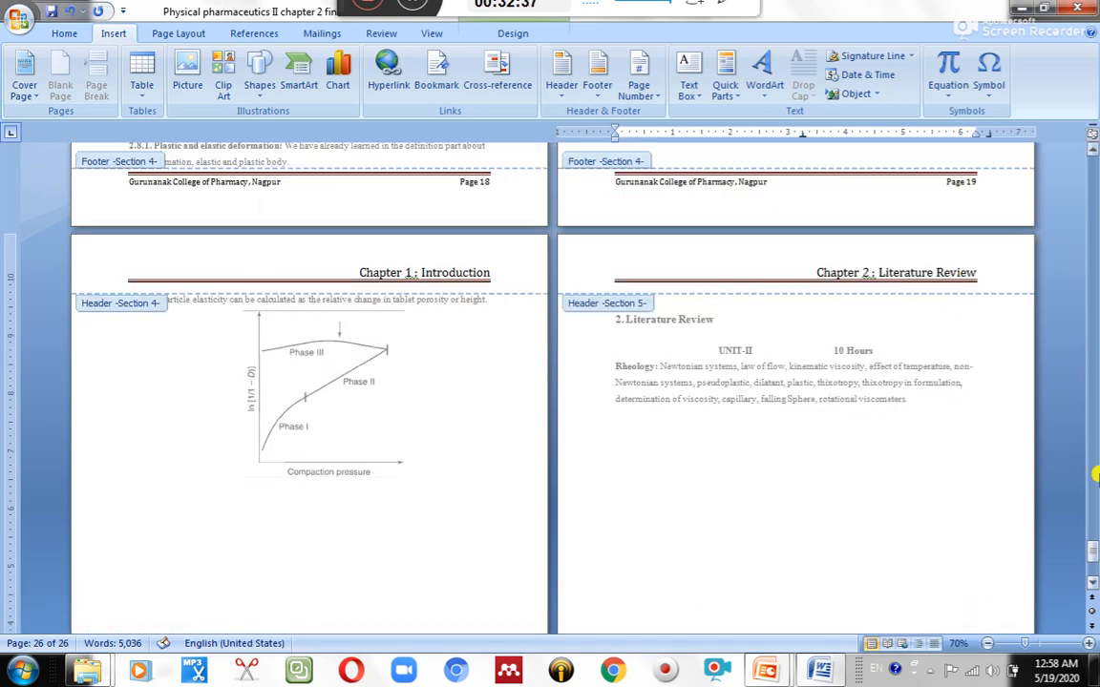
{"action": "left_click_drag", "start_coordinate": [1091, 556], "coordinate": [1091, 143]}
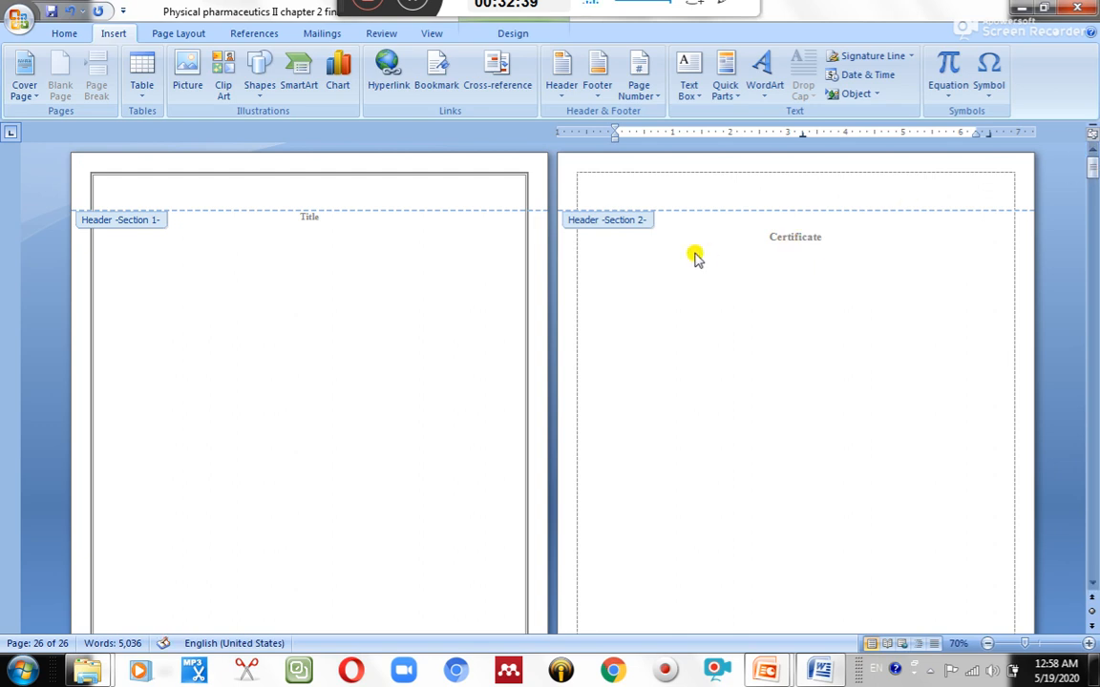
{"action": "scroll", "coordinate": [707, 266], "scroll_direction": "down", "scroll_amount": 5}
{"action": "scroll", "coordinate": [707, 266], "scroll_direction": "down", "scroll_amount": 10}
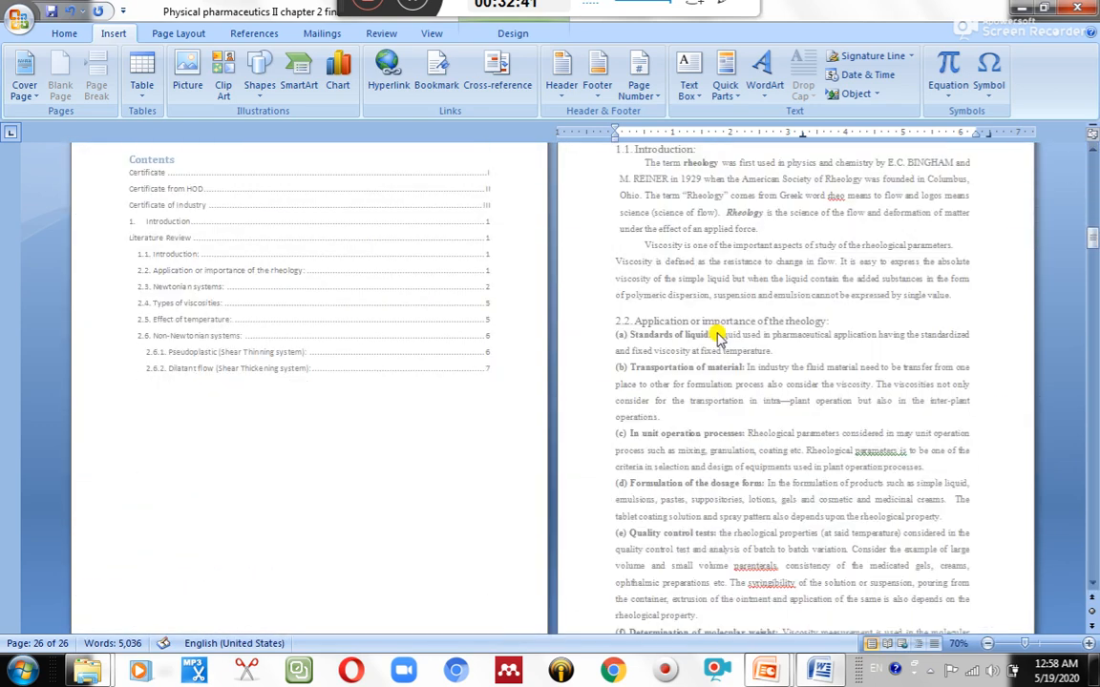
{"action": "scroll", "coordinate": [412, 468], "scroll_direction": "up", "scroll_amount": 2}
{"action": "left_click", "coordinate": [326, 220]}
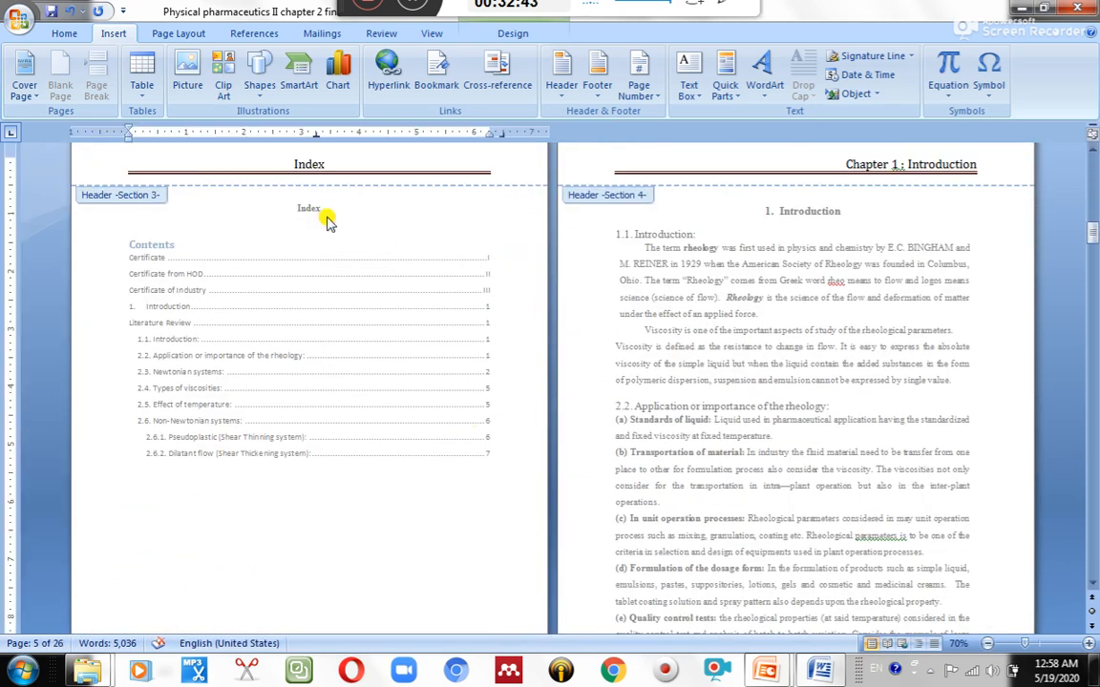
{"action": "left_click", "coordinate": [521, 33]}
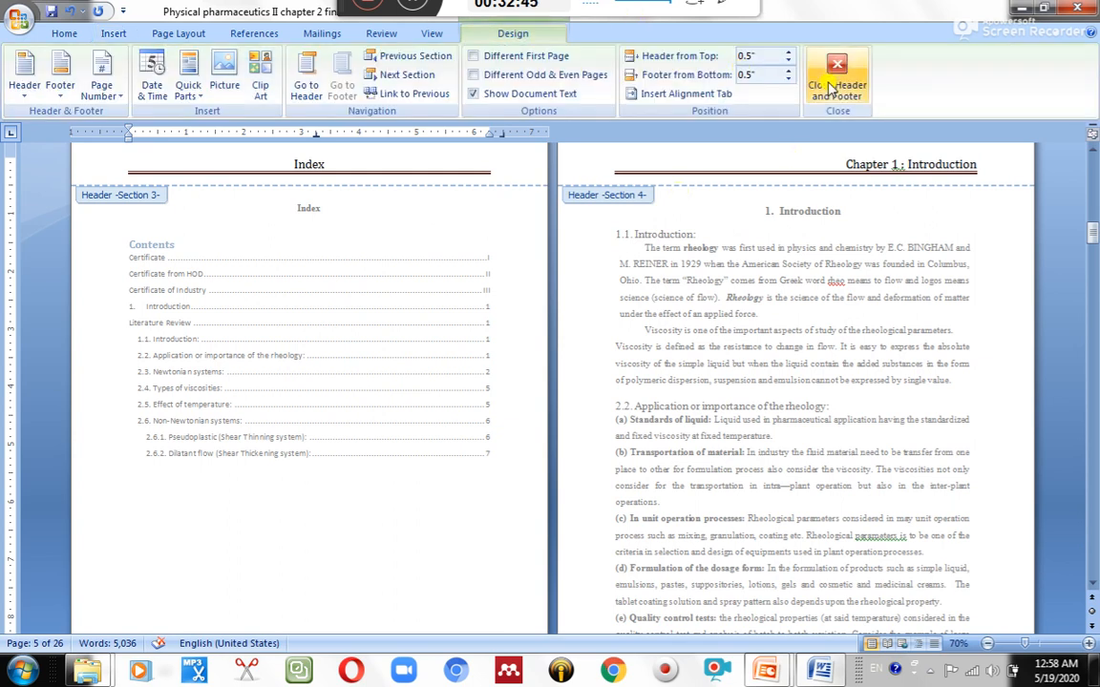
{"action": "left_click", "coordinate": [813, 91]}
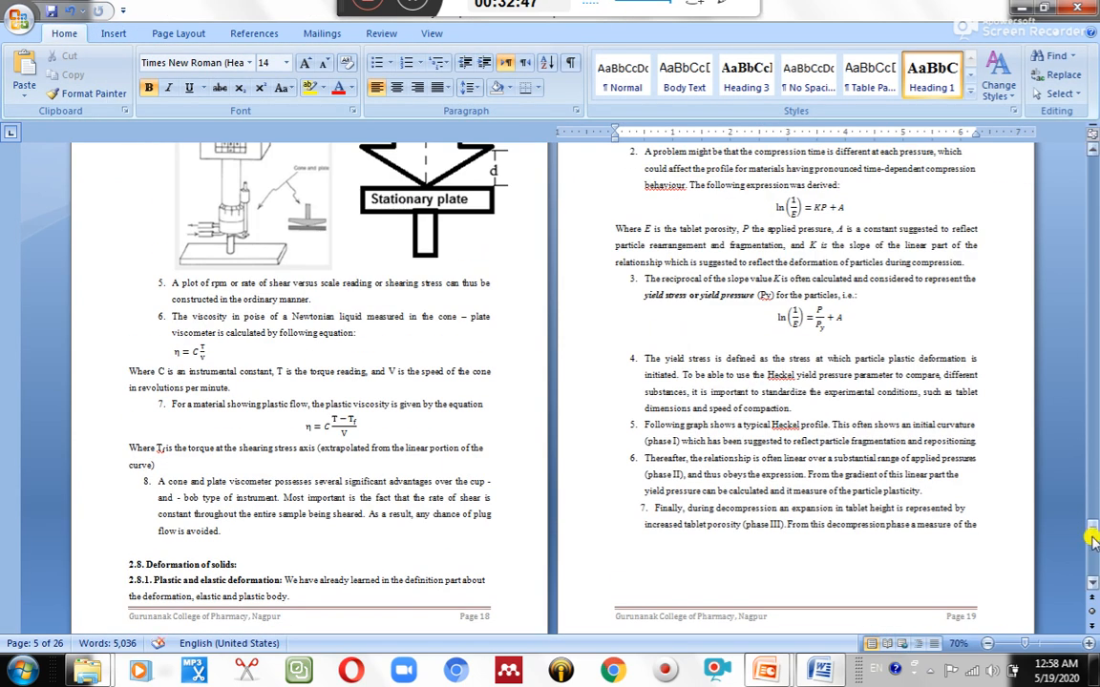
Go back to the Index page and examine the page numbers listed in the table of contents.
{"action": "left_click_drag", "start_coordinate": [1091, 506], "coordinate": [1091, 153]}
{"action": "scroll", "coordinate": [657, 255], "scroll_direction": "down", "scroll_amount": 20}
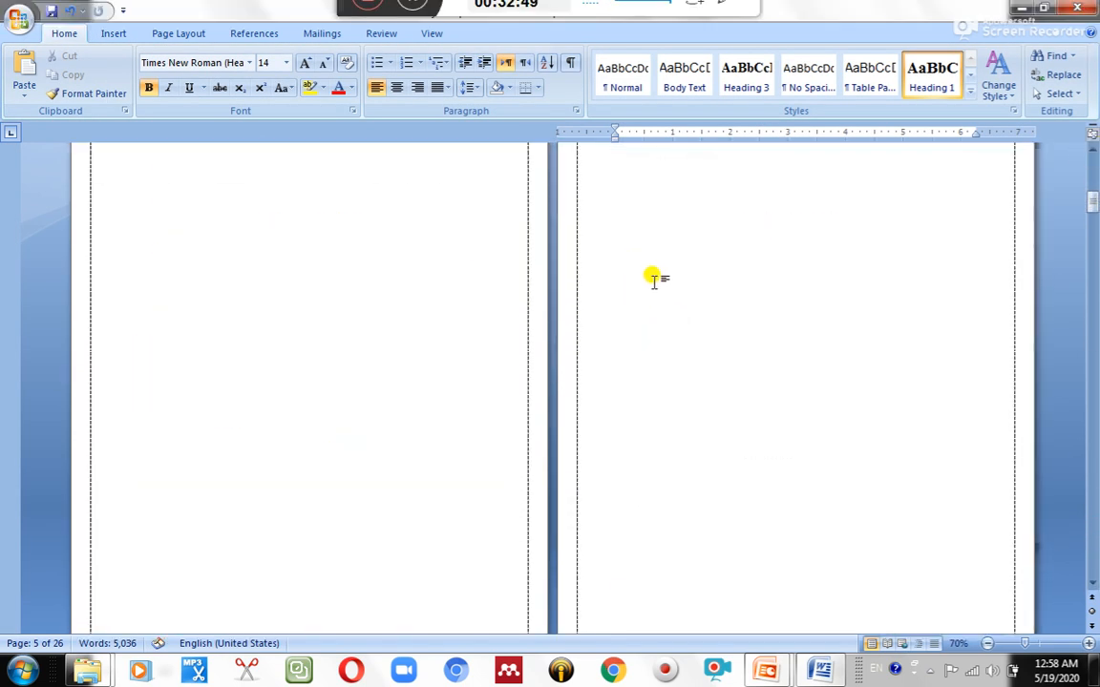
{"action": "left_click", "coordinate": [330, 235]}
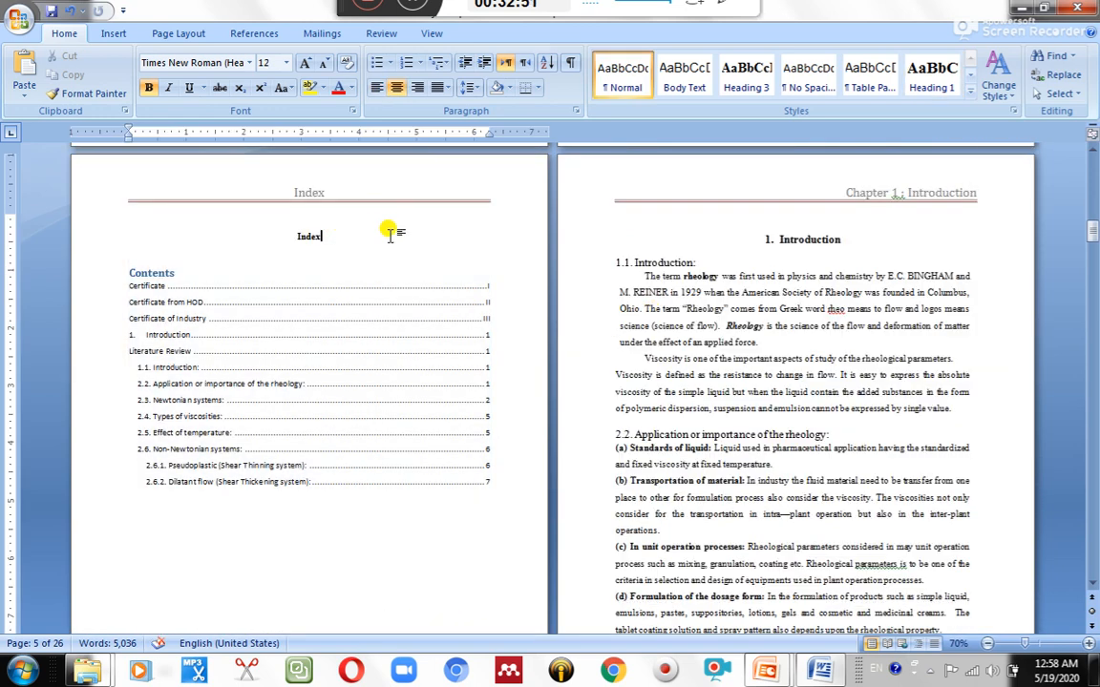
{"action": "scroll", "coordinate": [392, 238], "scroll_direction": "up", "scroll_amount": 4}
{"action": "scroll", "coordinate": [392, 233], "scroll_direction": "down", "scroll_amount": 3}
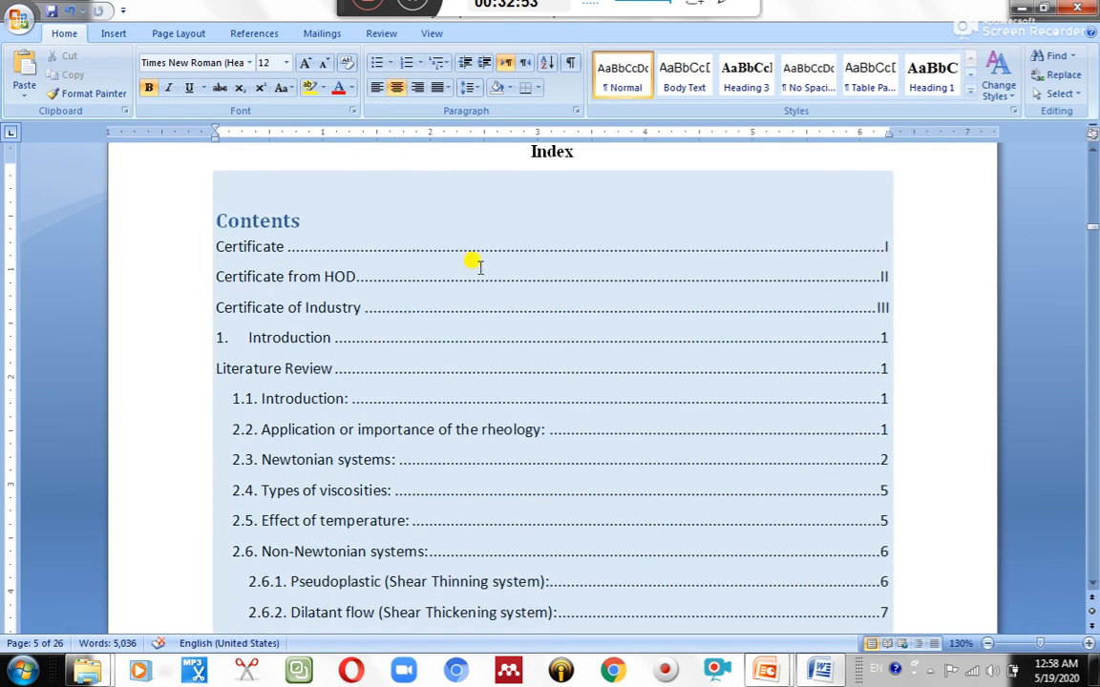
{"action": "scroll", "coordinate": [225, 395], "scroll_direction": "up", "scroll_amount": 2}
{"action": "left_click", "coordinate": [227, 396]}
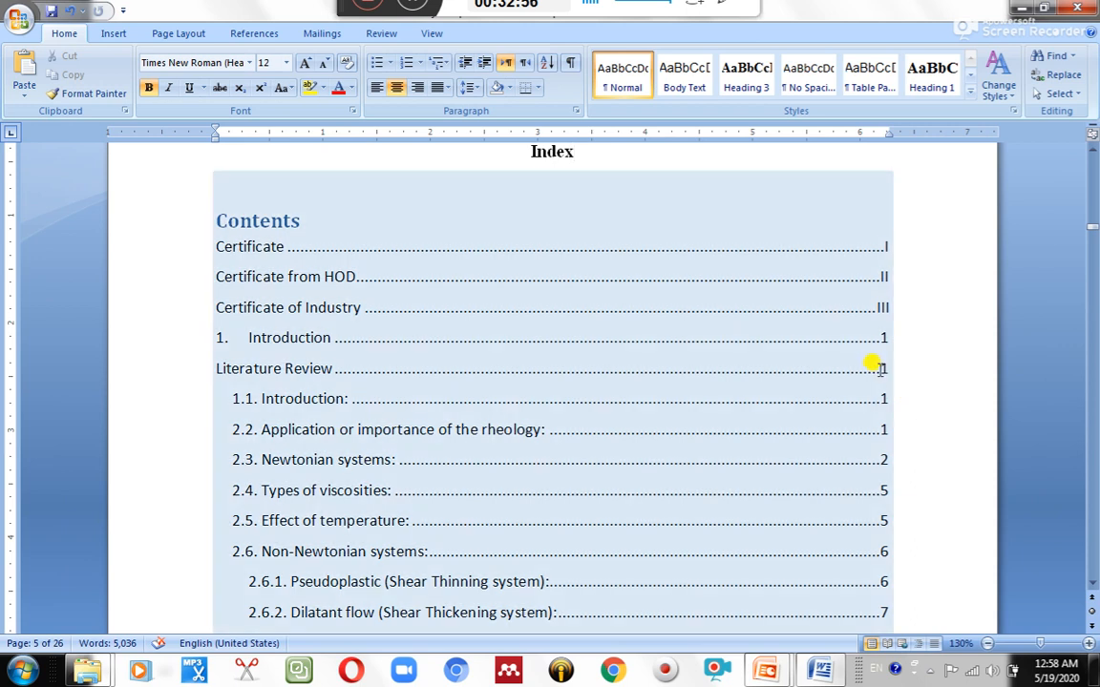
{"action": "key", "text": "shift+F5"}
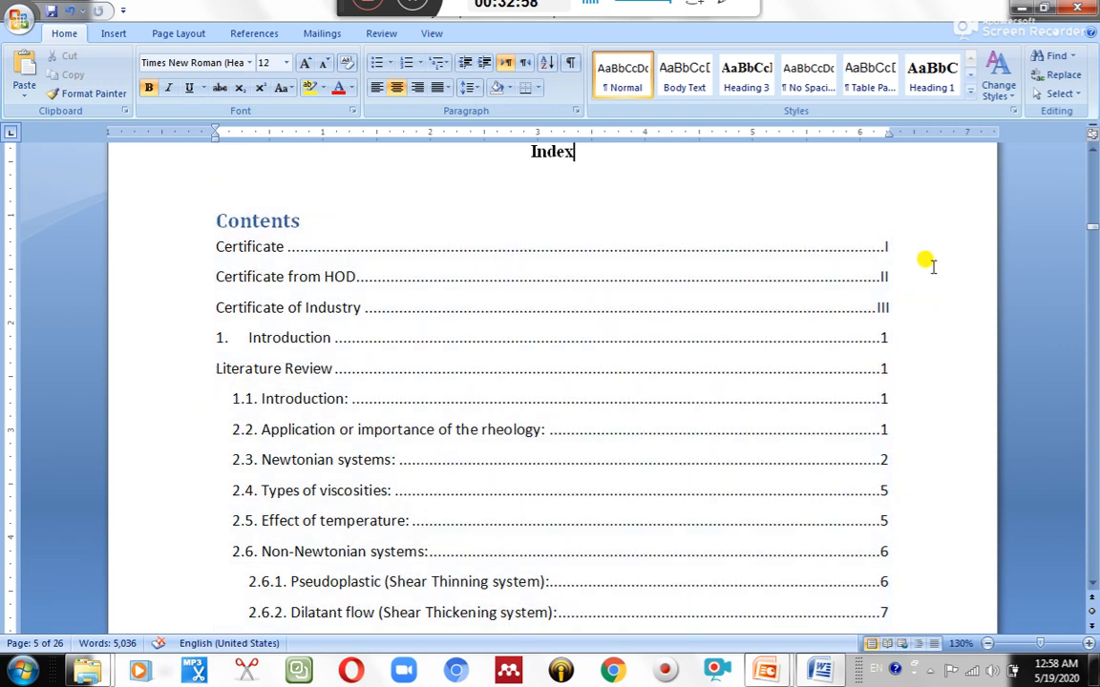
Update the entire table of contents and review its entries from Certificate to Literature Review.
{"action": "left_click", "coordinate": [352, 288]}
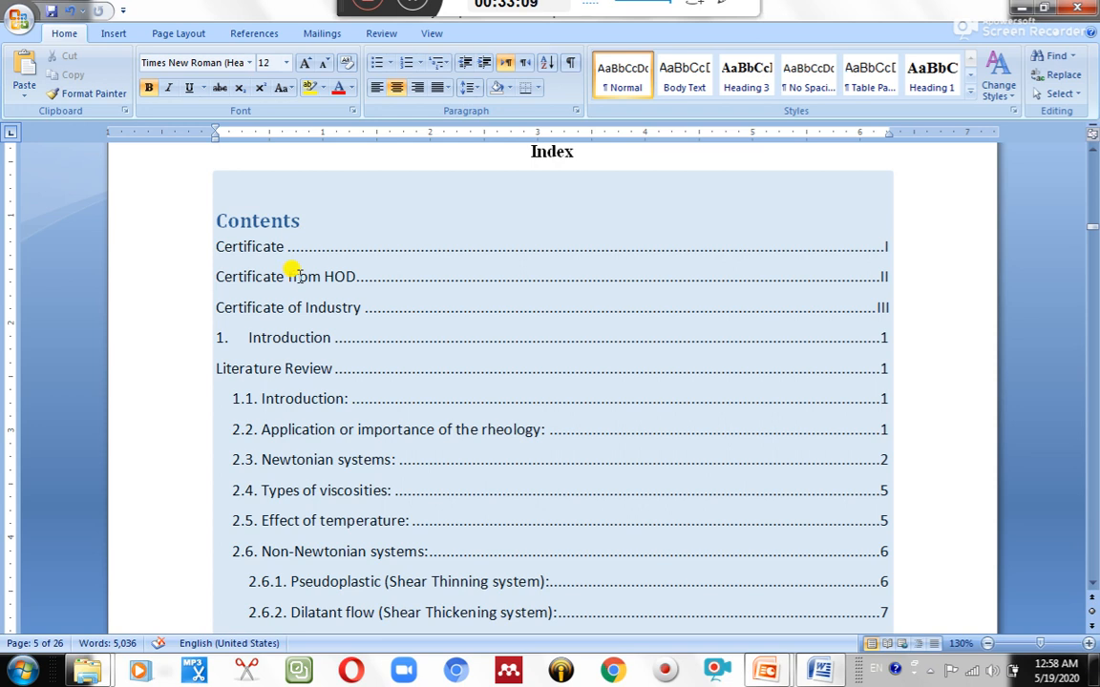
{"action": "right_click", "coordinate": [296, 275]}
{"action": "left_click", "coordinate": [360, 346]}
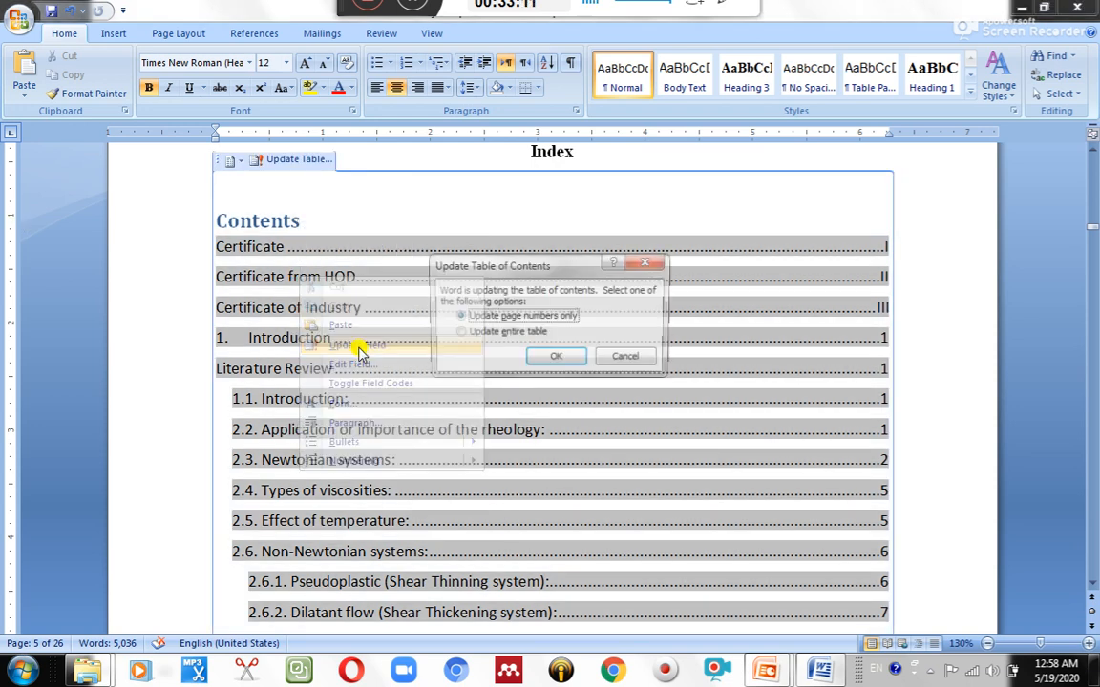
{"action": "left_click", "coordinate": [509, 333]}
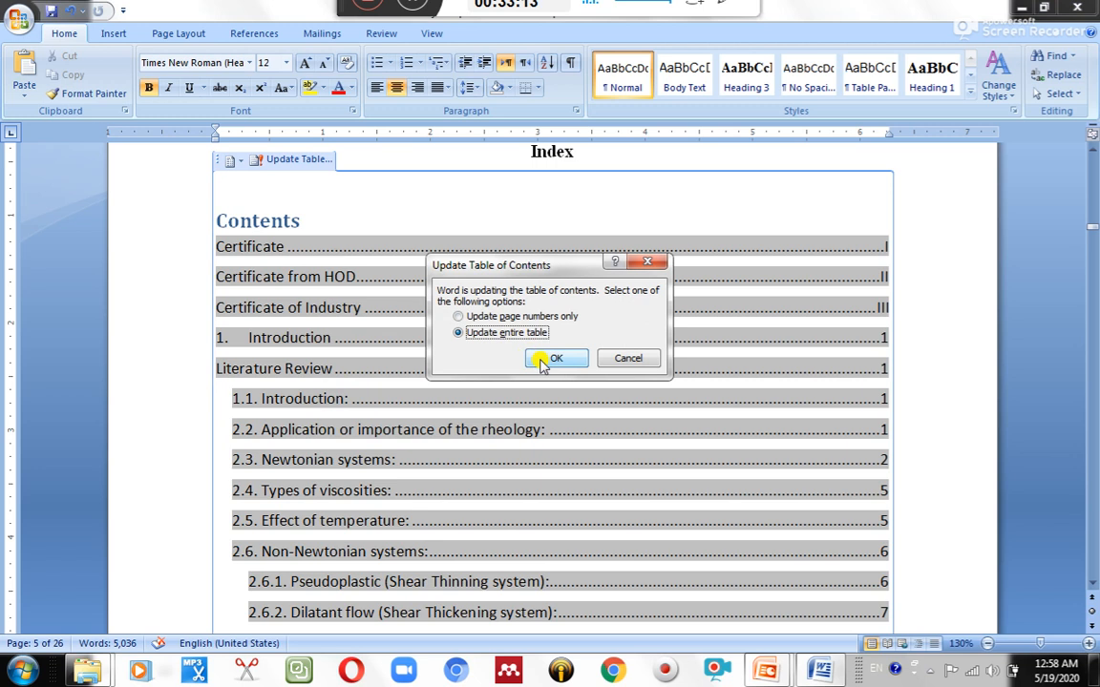
{"action": "left_click", "coordinate": [541, 363]}
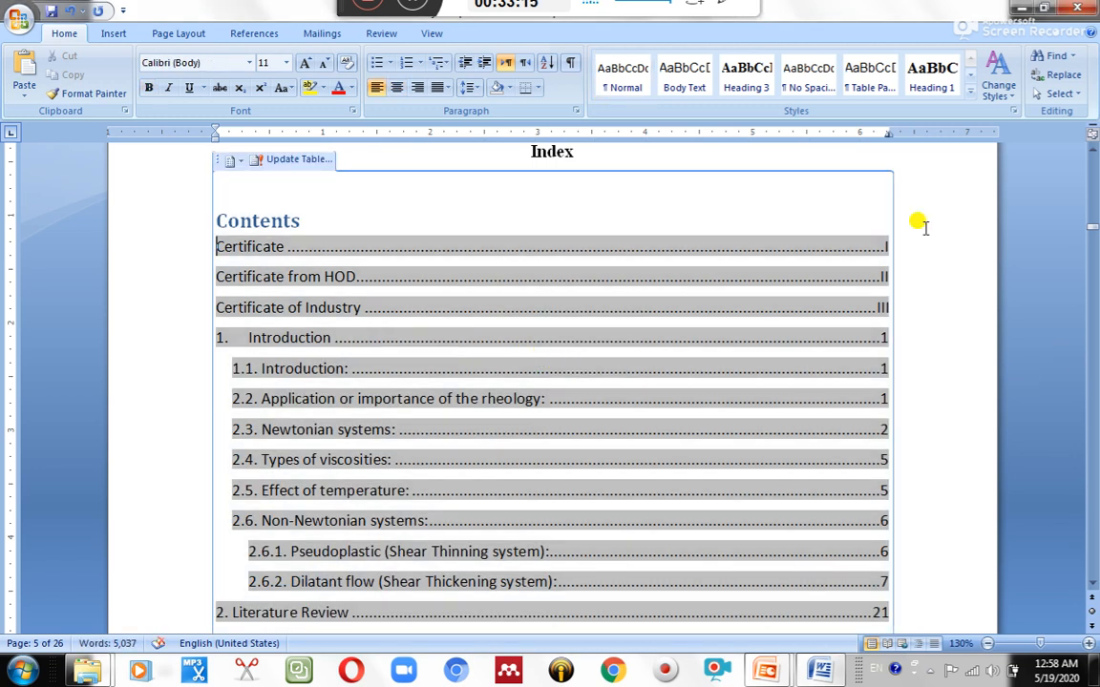
{"action": "left_click", "coordinate": [529, 173]}
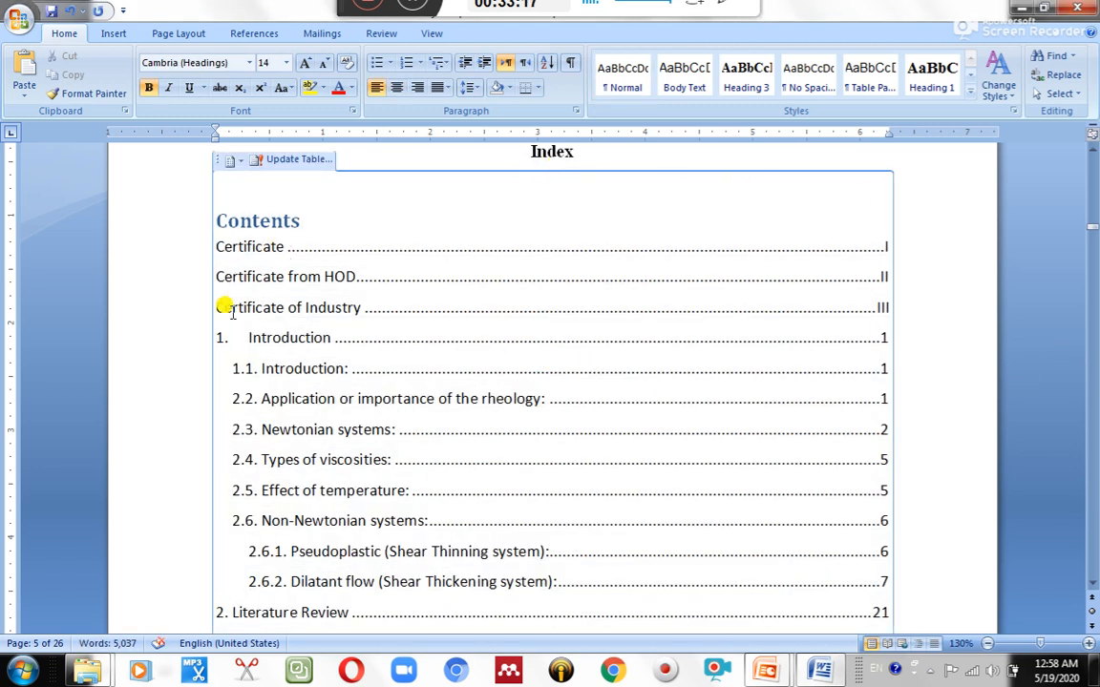
{"action": "scroll", "coordinate": [346, 315], "scroll_direction": "down", "scroll_amount": 3}
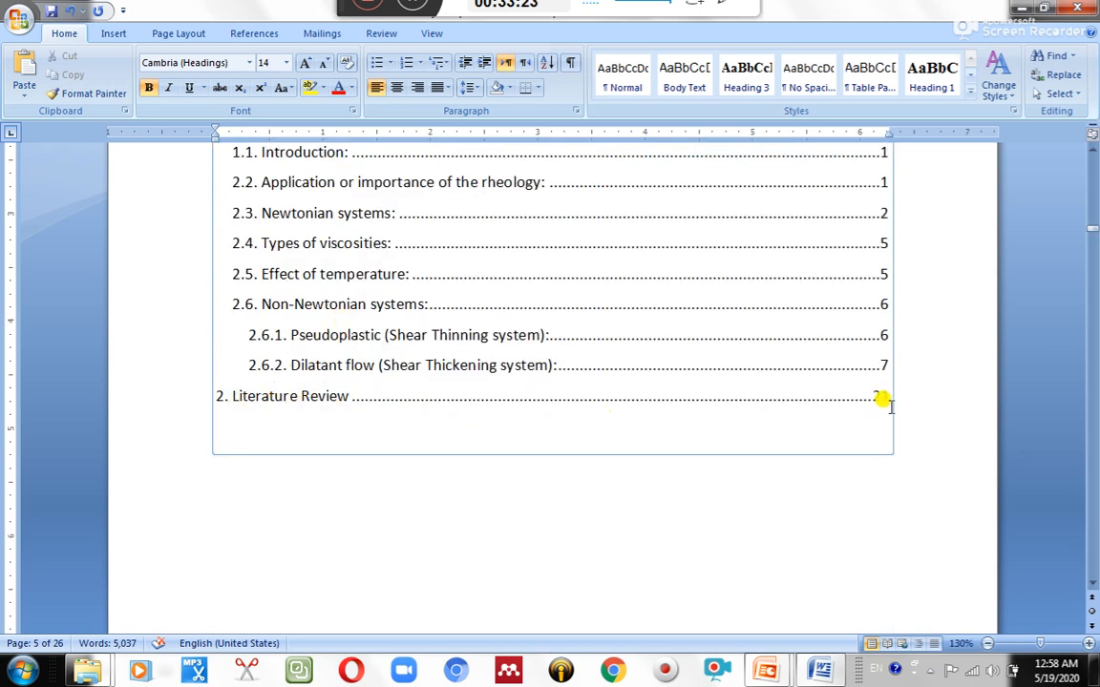
{"action": "scroll", "coordinate": [931, 413], "scroll_direction": "up", "scroll_amount": 1}
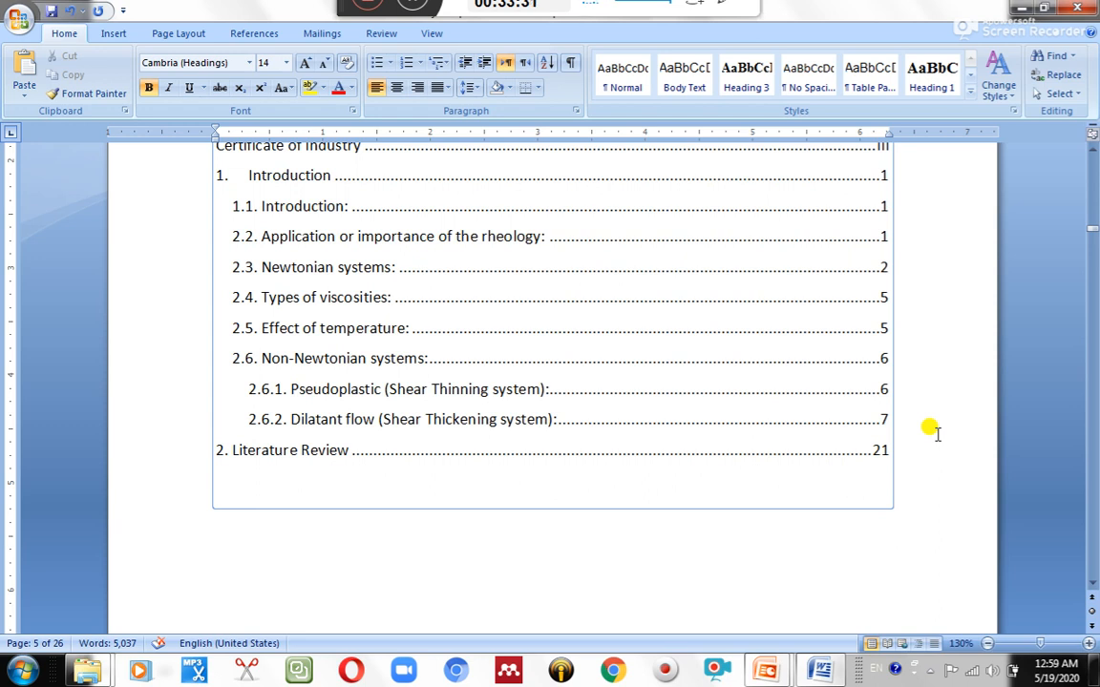
{"action": "scroll", "coordinate": [936, 435], "scroll_direction": "up", "scroll_amount": 4}
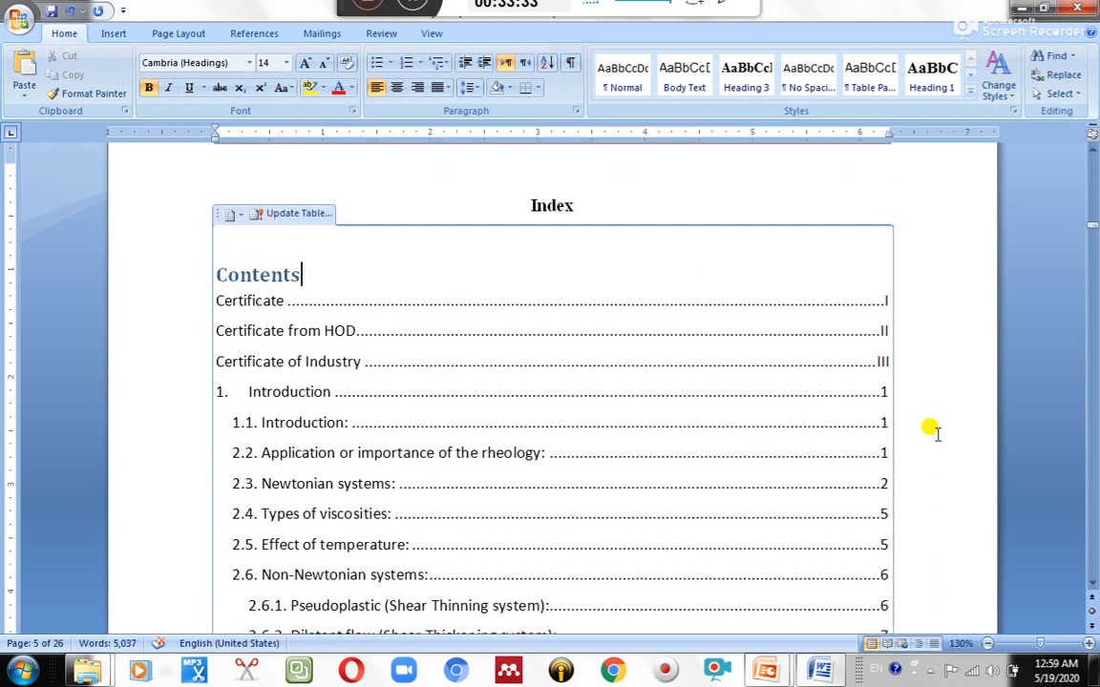
{"action": "scroll", "coordinate": [941, 435], "scroll_direction": "down", "scroll_amount": 2}
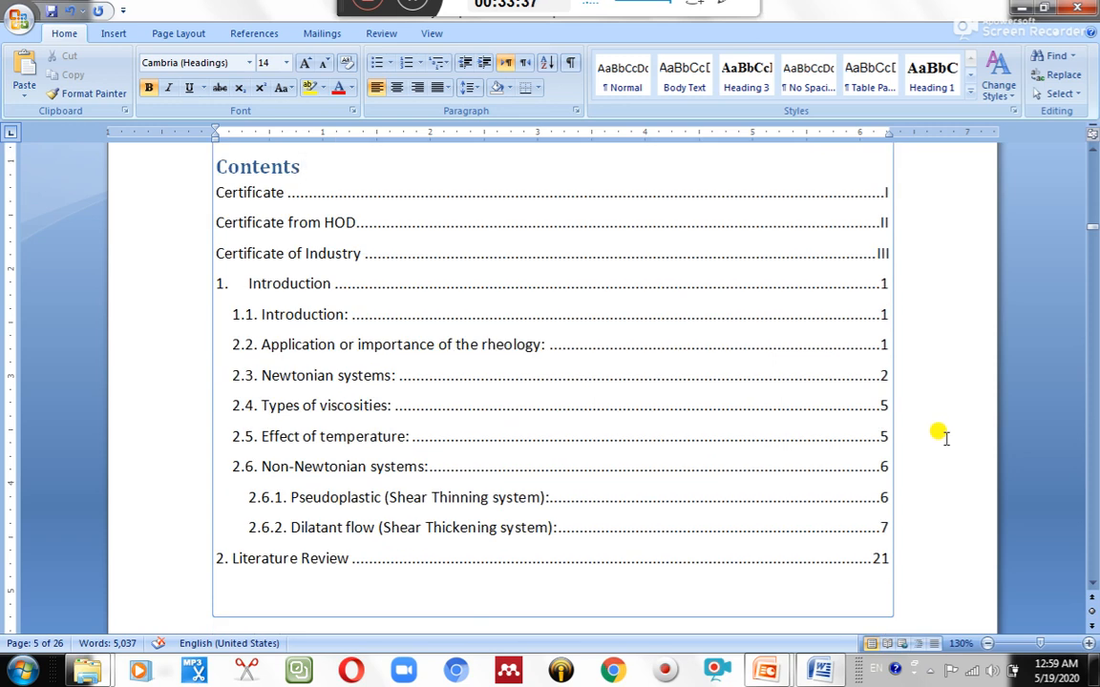
Go to section 2.6.2 Dilatant flow (Shear Thickening system) and delete its heading together with paragraph (i).
{"action": "left_click", "coordinate": [319, 531], "text": "ctrl"}
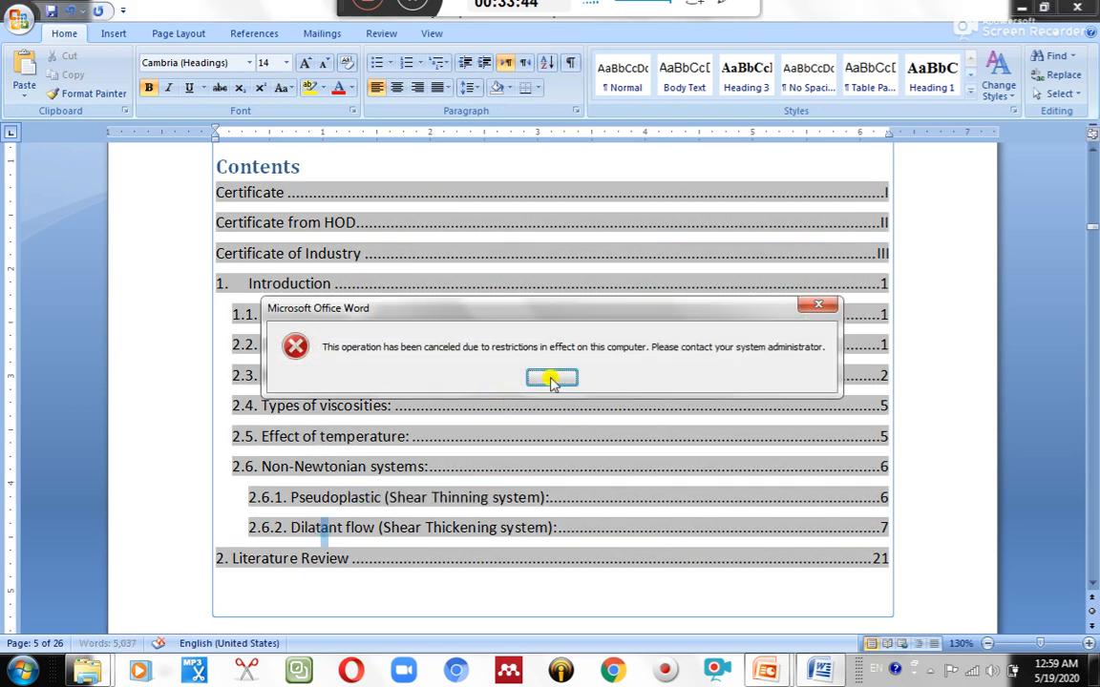
{"action": "left_click", "coordinate": [552, 380]}
{"action": "scroll", "coordinate": [454, 434], "scroll_direction": "down", "scroll_amount": 20}
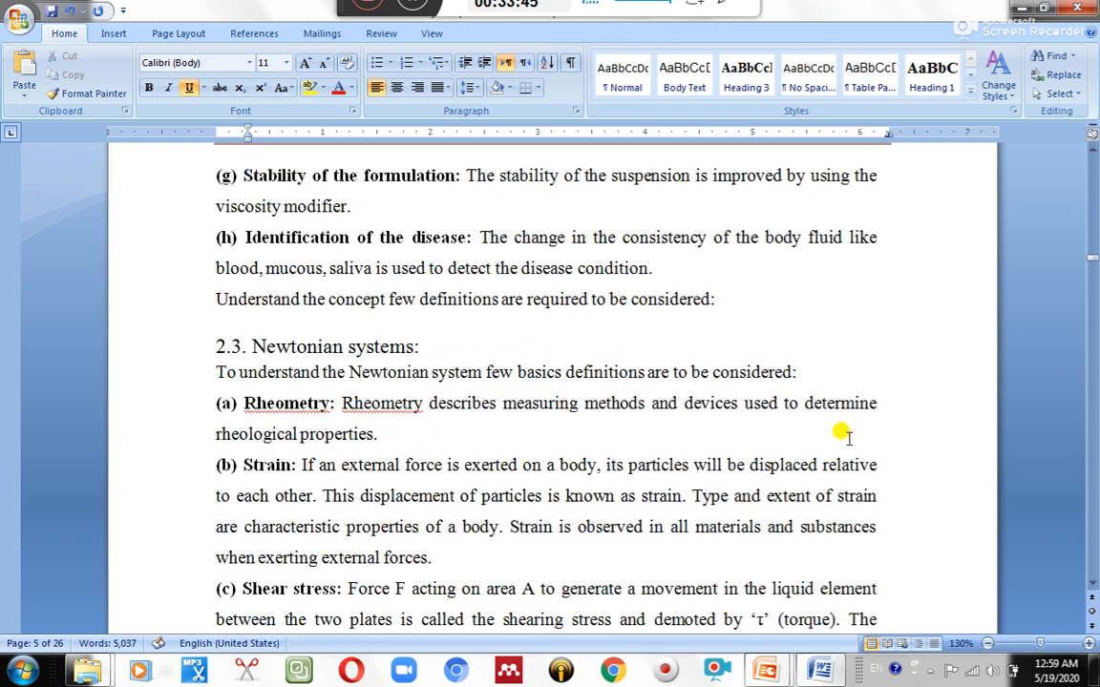
{"action": "scroll", "coordinate": [840, 434], "scroll_direction": "down", "scroll_amount": 15}
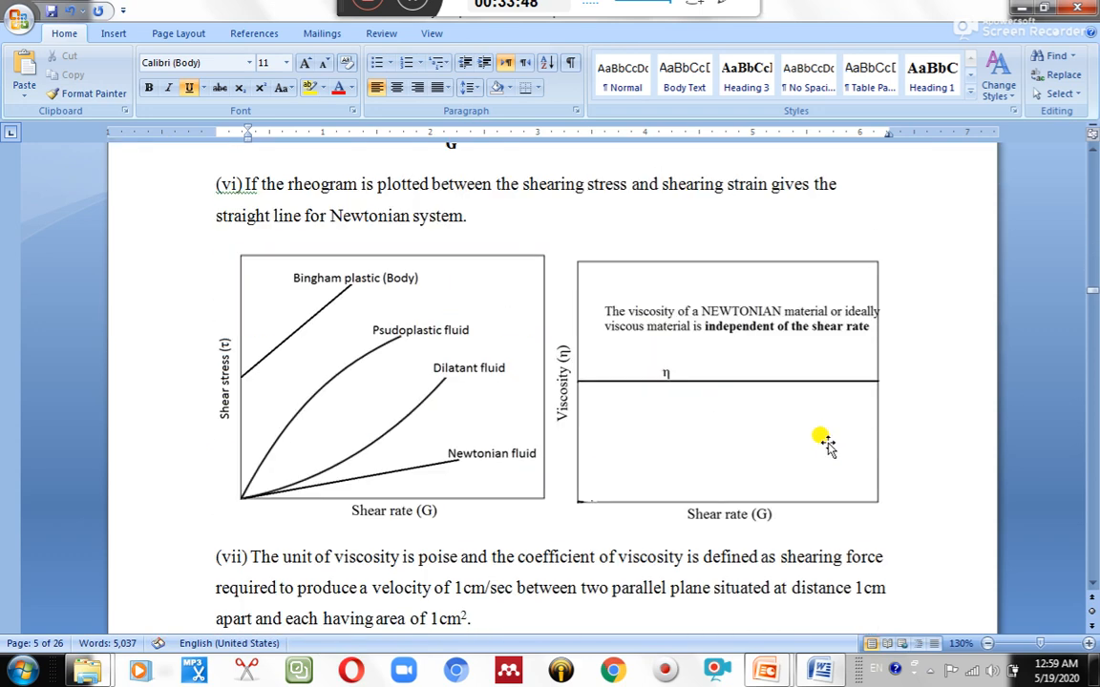
{"action": "scroll", "coordinate": [827, 442], "scroll_direction": "down", "scroll_amount": 20}
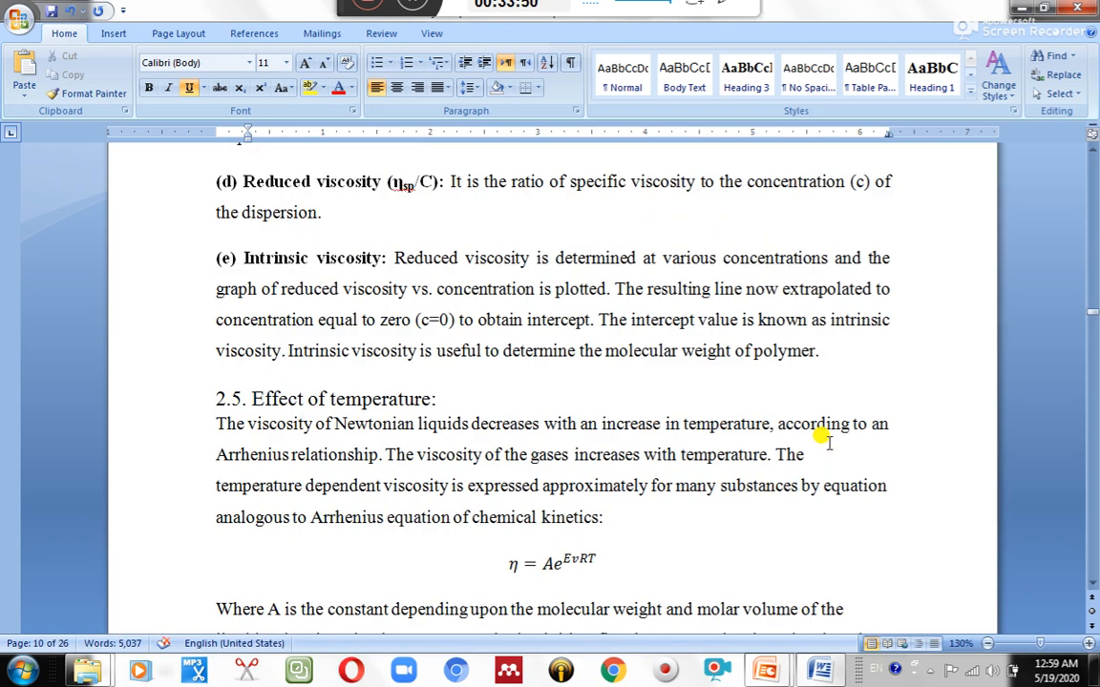
{"action": "scroll", "coordinate": [826, 442], "scroll_direction": "down", "scroll_amount": 18}
{"action": "scroll", "coordinate": [826, 441], "scroll_direction": "up", "scroll_amount": 3}
{"action": "scroll", "coordinate": [826, 441], "scroll_direction": "down", "scroll_amount": 5}
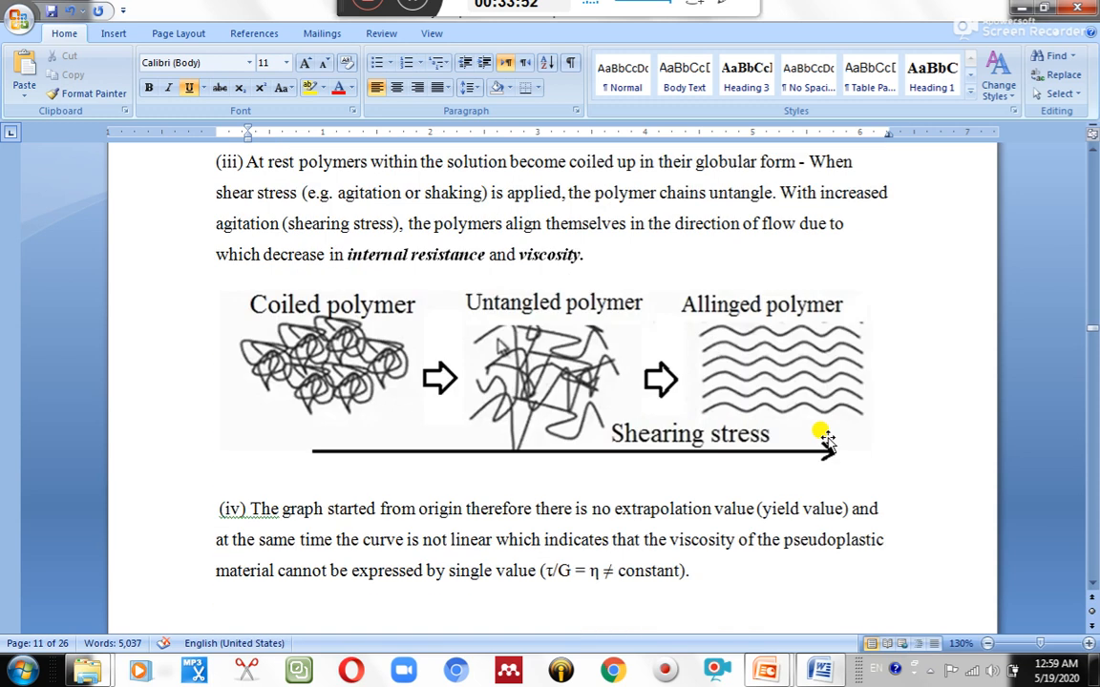
{"action": "scroll", "coordinate": [827, 441], "scroll_direction": "down", "scroll_amount": 12}
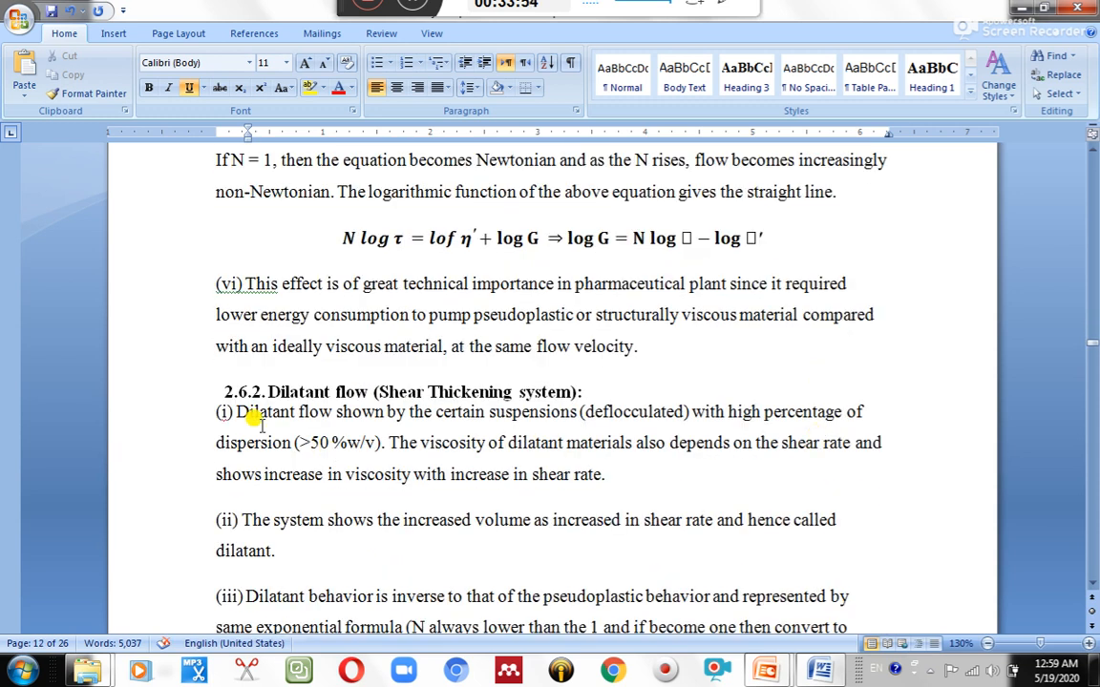
{"action": "left_click_drag", "start_coordinate": [208, 385], "coordinate": [639, 487]}
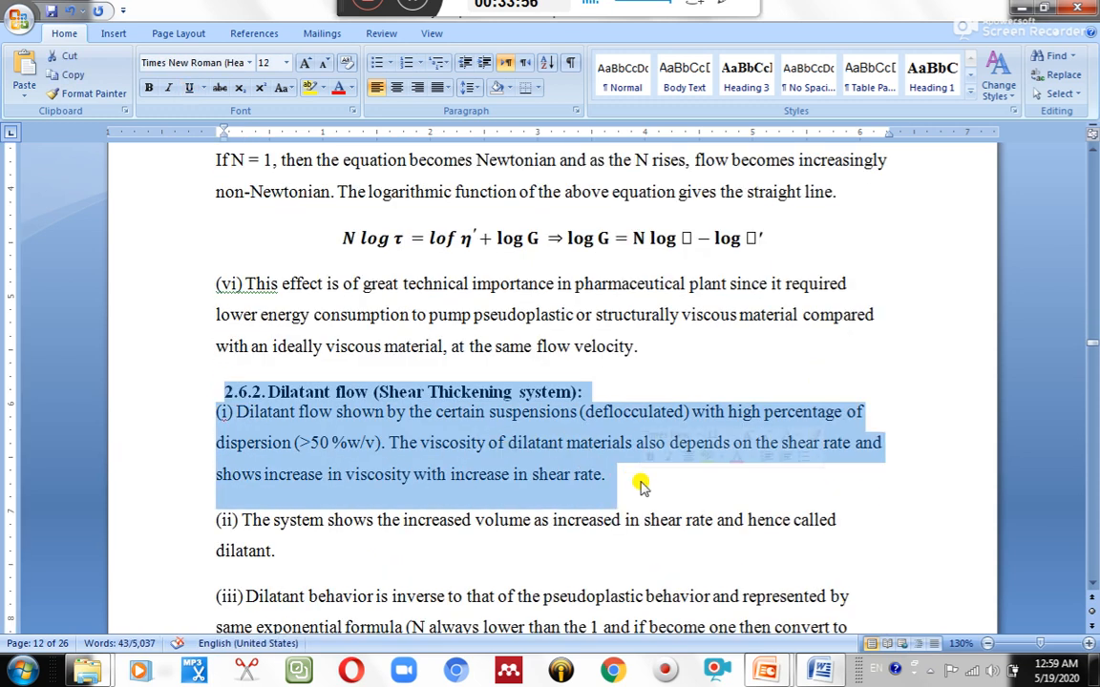
{"action": "key", "text": "Delete"}
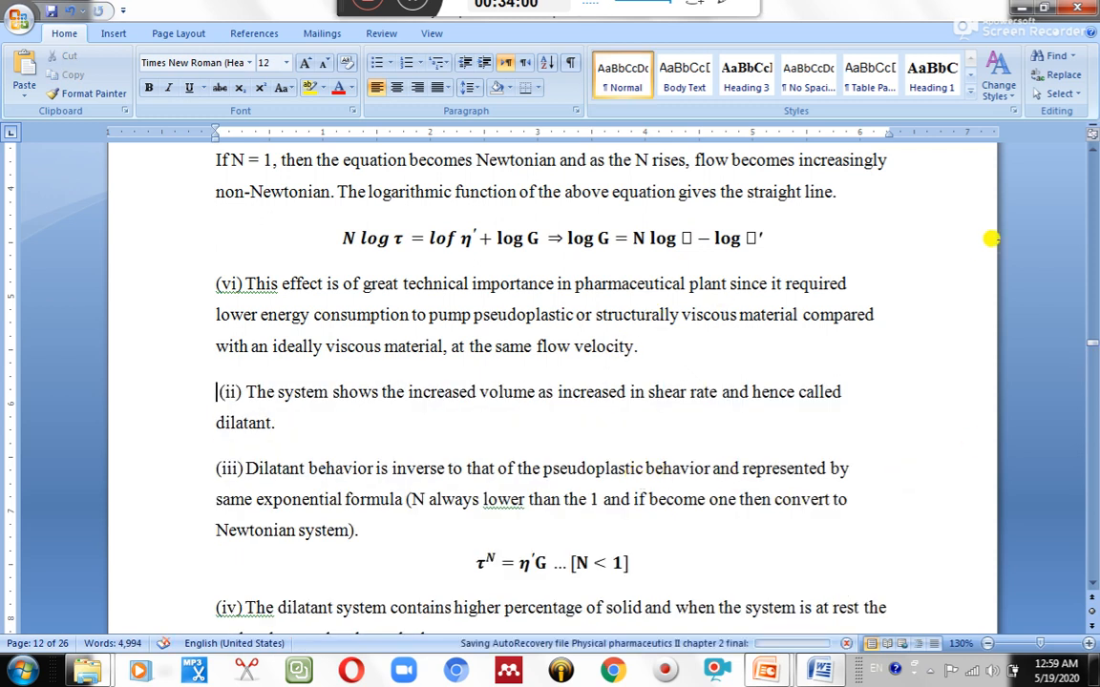
Return to the Index page and update the entire table of contents after the section 2.6.2 deletion.
{"action": "left_click_drag", "start_coordinate": [1092, 342], "coordinate": [1087, 228]}
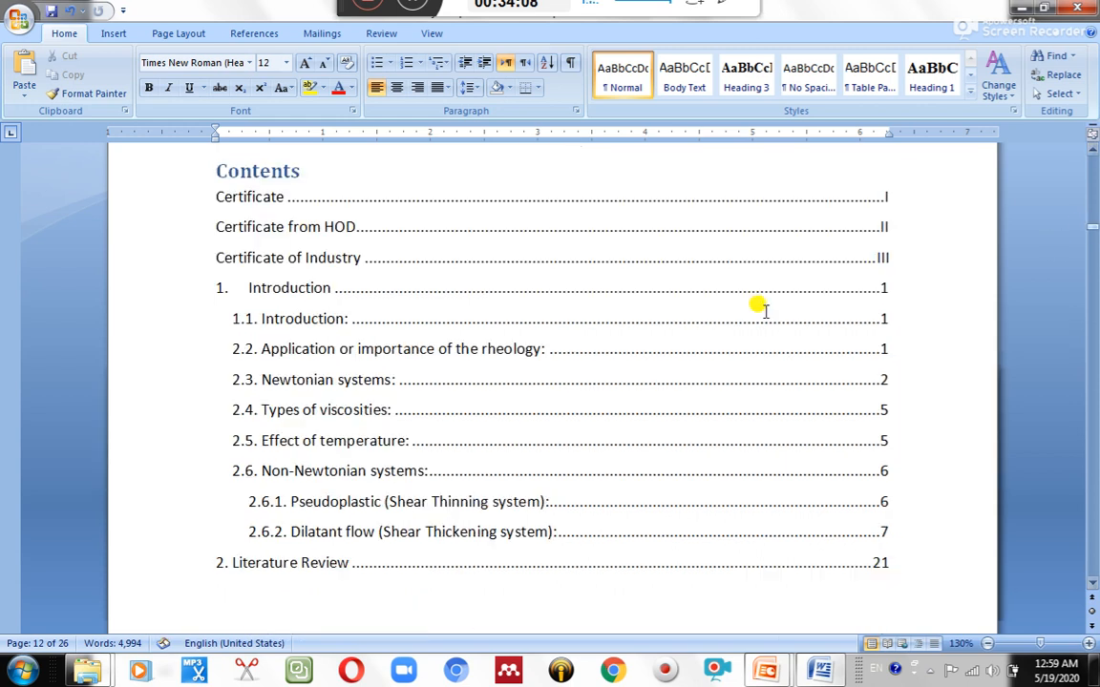
{"action": "left_click", "coordinate": [466, 359]}
{"action": "right_click", "coordinate": [350, 341]}
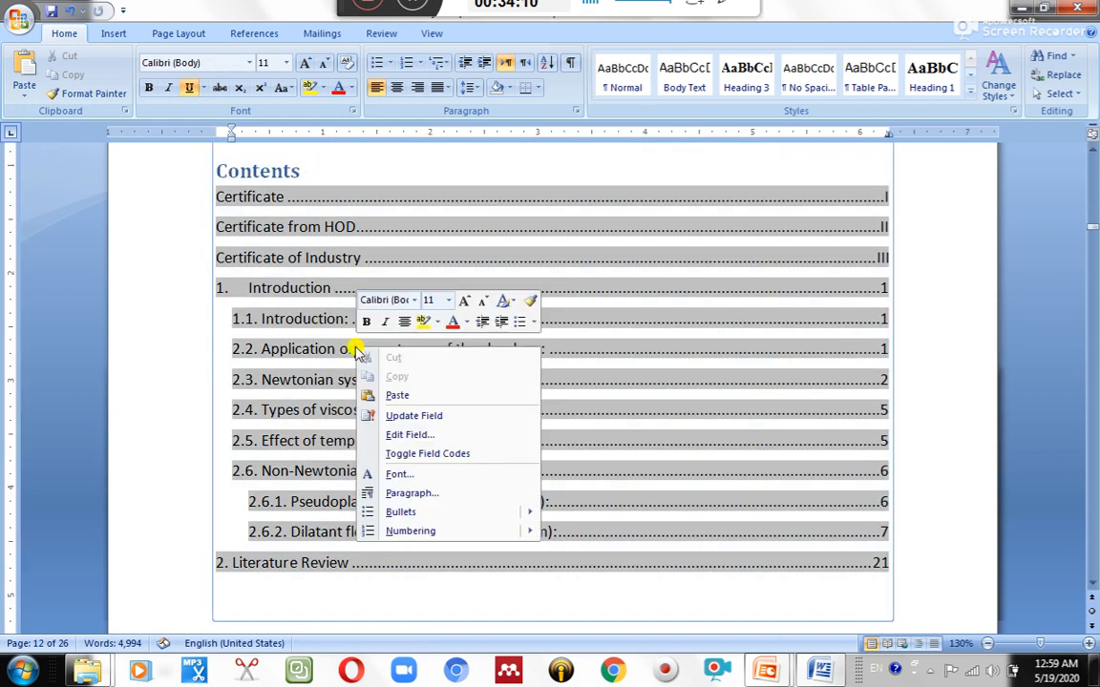
{"action": "left_click", "coordinate": [408, 415]}
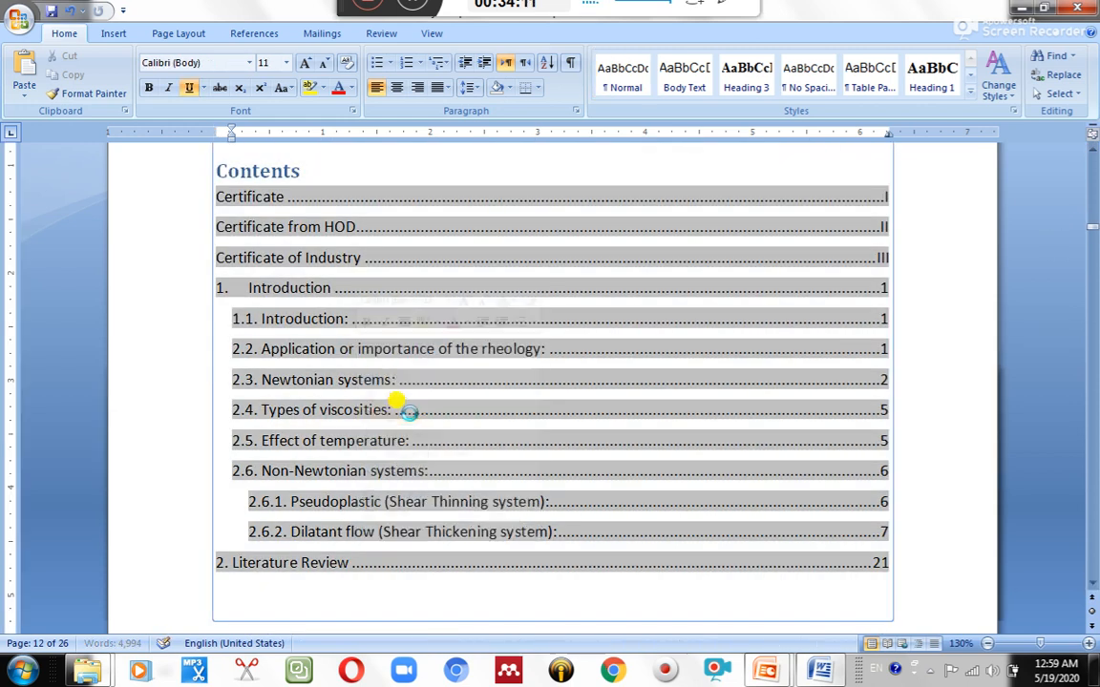
{"action": "right_click", "coordinate": [344, 336]}
{"action": "left_click", "coordinate": [403, 404]}
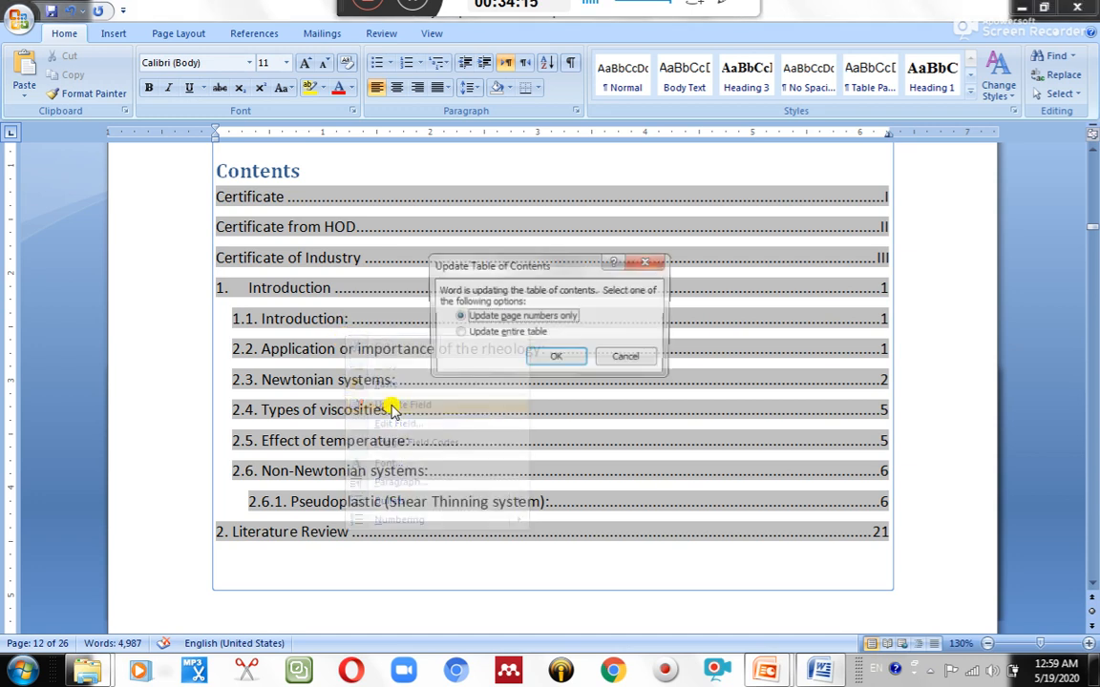
{"action": "left_click", "coordinate": [515, 334]}
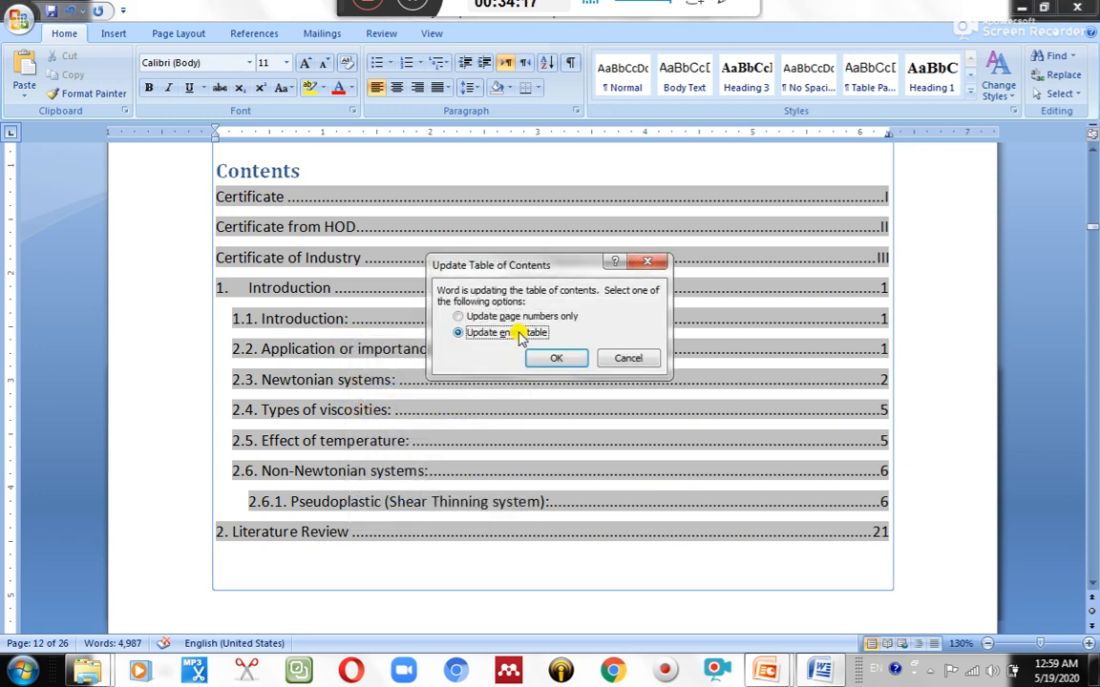
{"action": "left_click", "coordinate": [545, 357]}
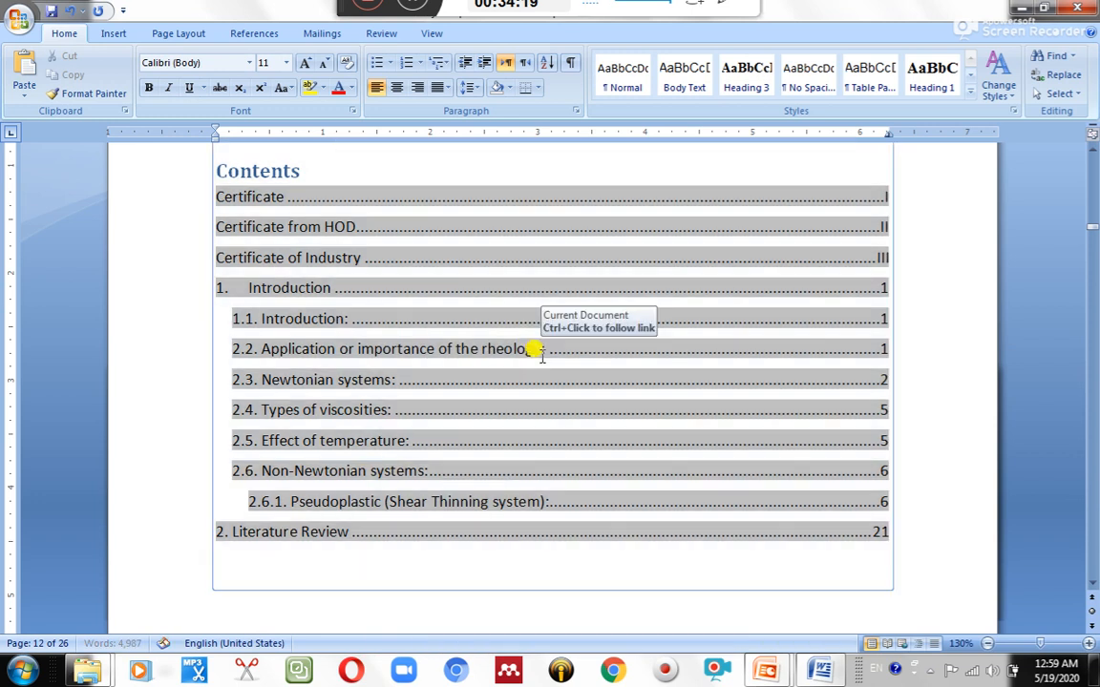
{"action": "left_click", "coordinate": [928, 442]}
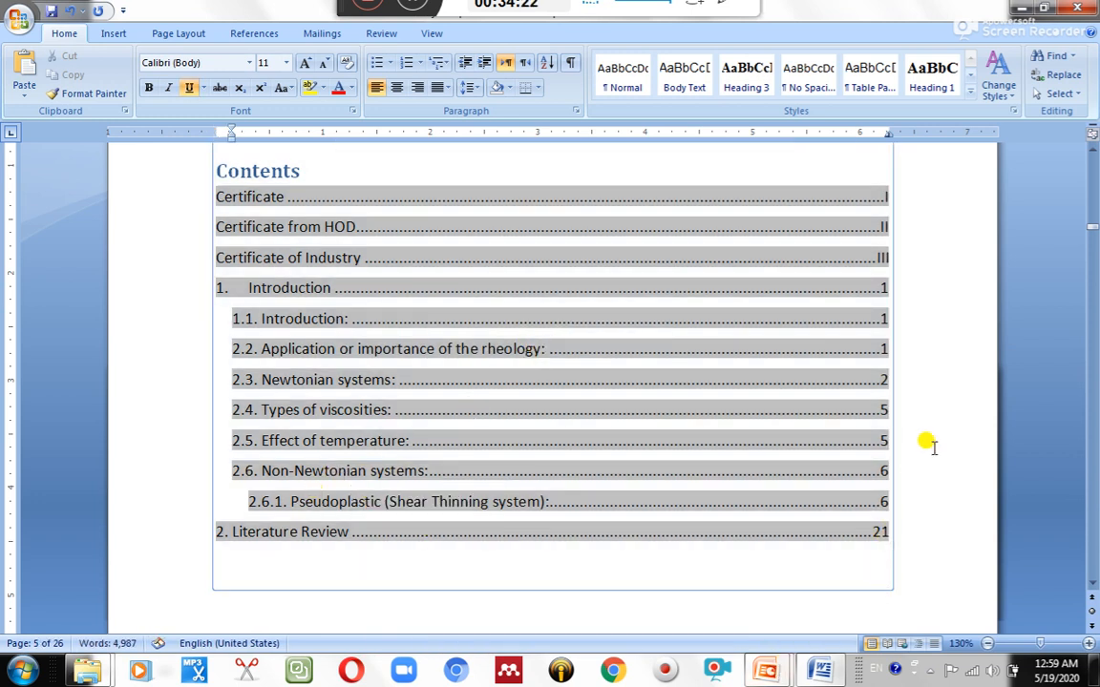
{"action": "left_click", "coordinate": [326, 169]}
{"action": "left_click", "coordinate": [821, 306]}
Undo the last table of contents update and check the 2.6.2 Dilatant flow entry.
{"action": "key", "text": "ctrl+z"}
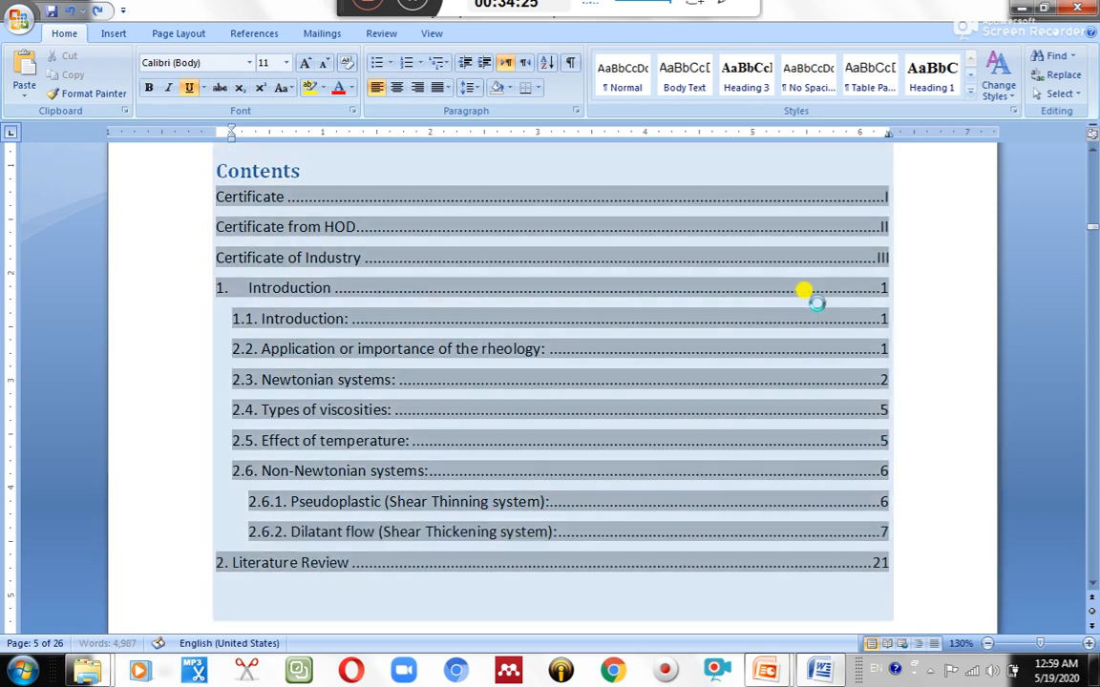
{"action": "scroll", "coordinate": [365, 503], "scroll_direction": "down", "scroll_amount": 1}
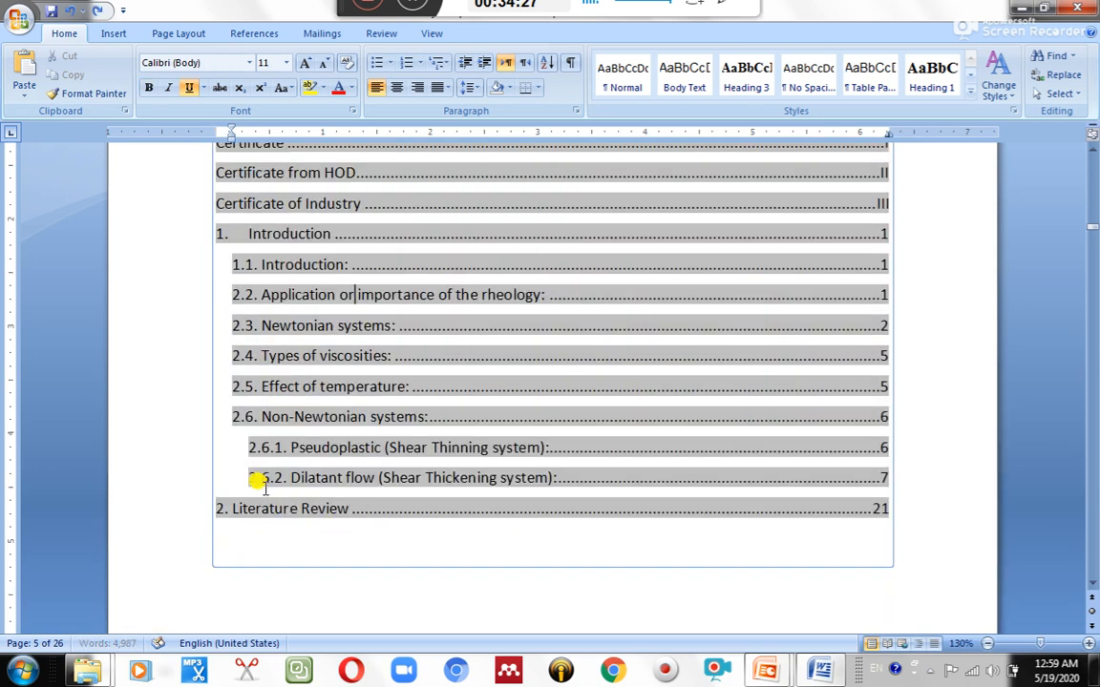
{"action": "scroll", "coordinate": [373, 515], "scroll_direction": "up", "scroll_amount": 2}
{"action": "scroll", "coordinate": [365, 456], "scroll_direction": "down", "scroll_amount": 1}
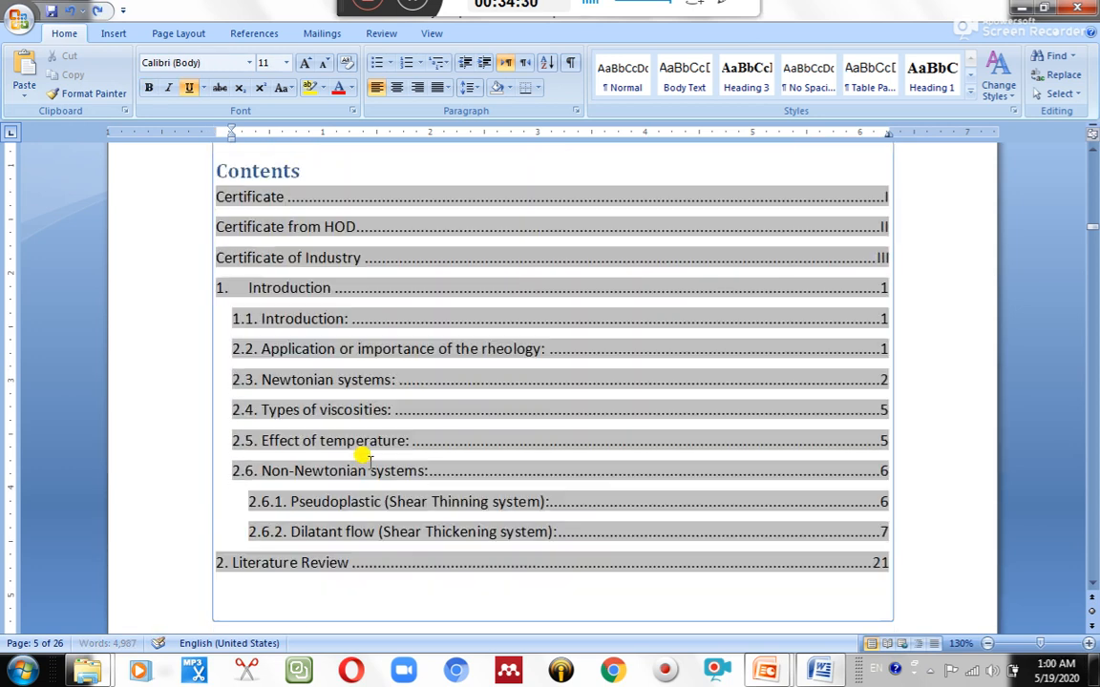
Update the table of contents again to drop the entry of the deleted section 2.6.2.
{"action": "right_click", "coordinate": [315, 388]}
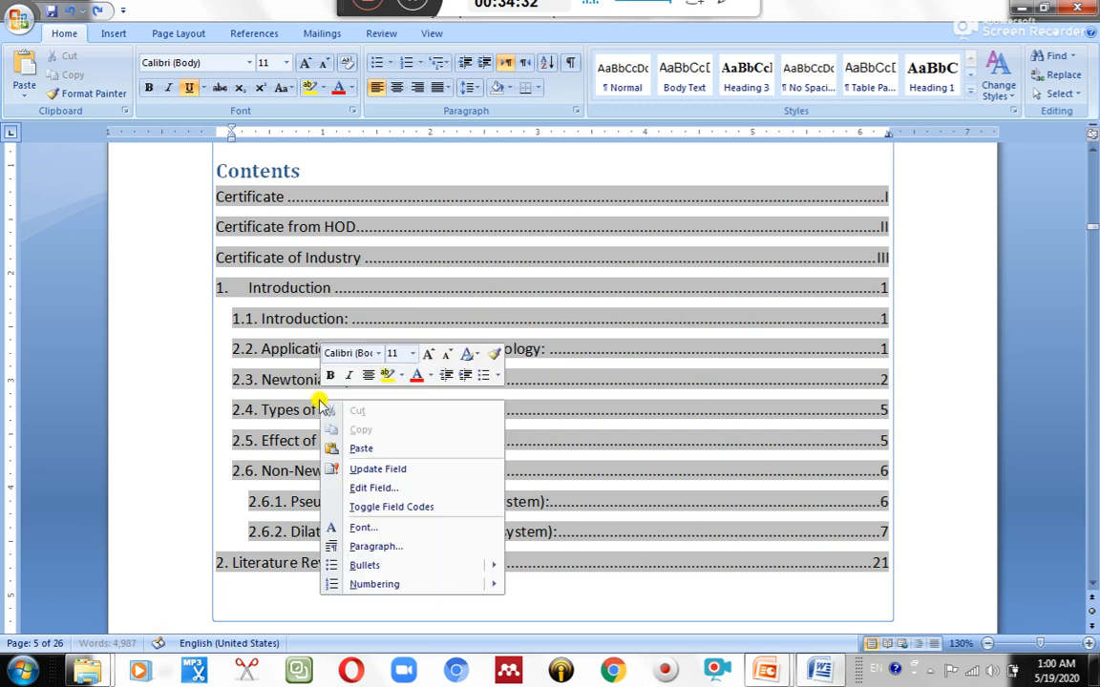
{"action": "left_click", "coordinate": [377, 470]}
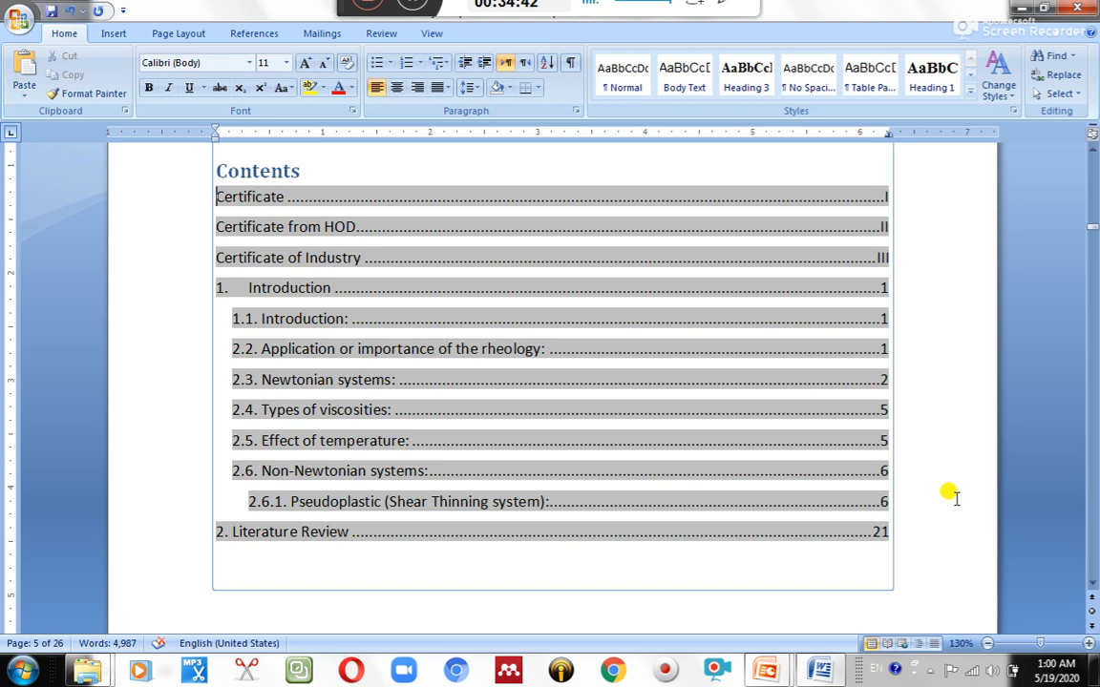
{"action": "scroll", "coordinate": [934, 487], "scroll_direction": "up", "scroll_amount": 8}
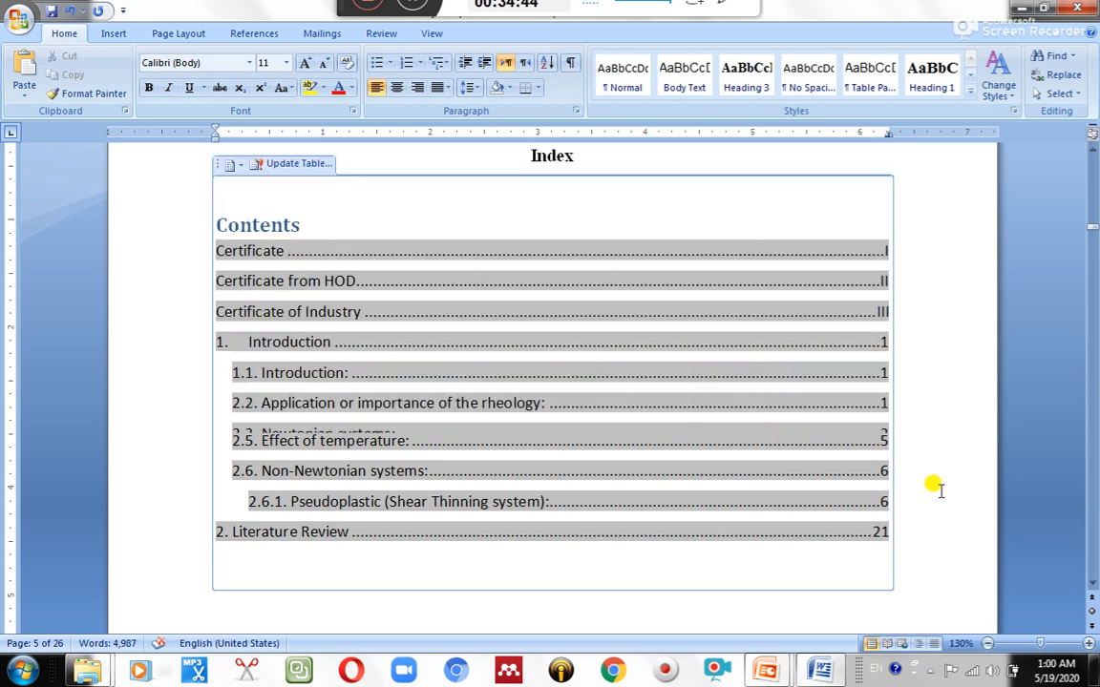
Review the Index page with its updated table of contents and the opening sections of Chapter 1, Introduction.
{"action": "scroll", "coordinate": [940, 493], "scroll_direction": "up", "scroll_amount": 3}
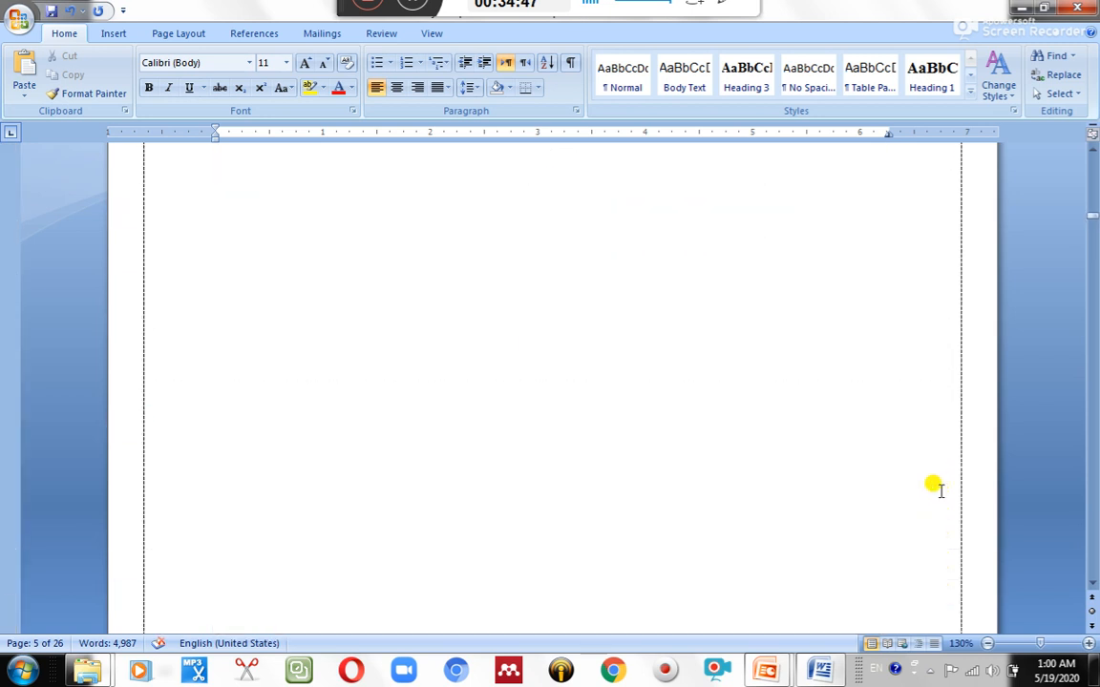
{"action": "scroll", "coordinate": [940, 490], "scroll_direction": "down", "scroll_amount": 6}
{"action": "scroll", "coordinate": [931, 488], "scroll_direction": "down", "scroll_amount": 4}
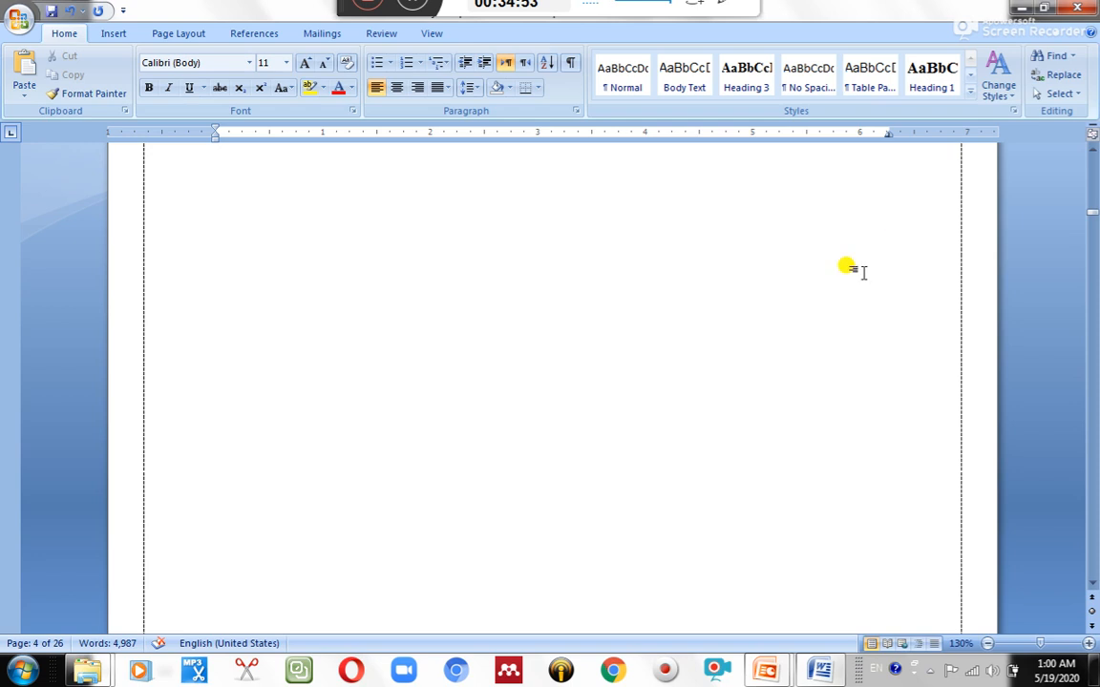
{"action": "scroll", "coordinate": [834, 289], "scroll_direction": "down", "scroll_amount": 3}
{"action": "scroll", "coordinate": [425, 420], "scroll_direction": "down", "scroll_amount": 15}
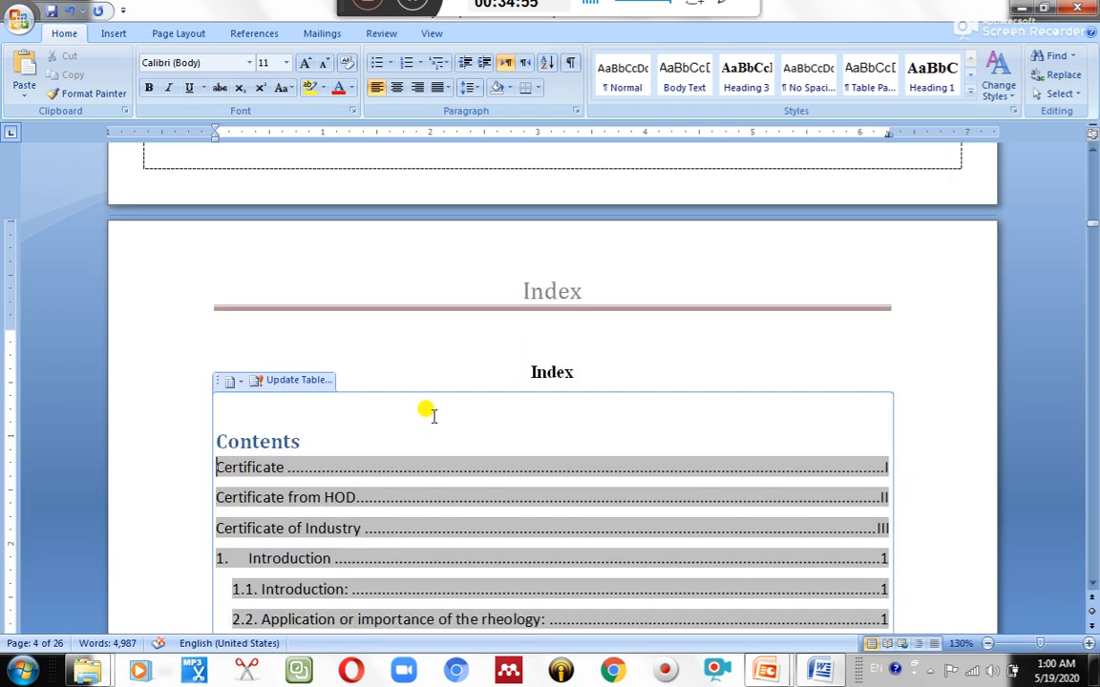
{"action": "scroll", "coordinate": [452, 375], "scroll_direction": "down", "scroll_amount": 2}
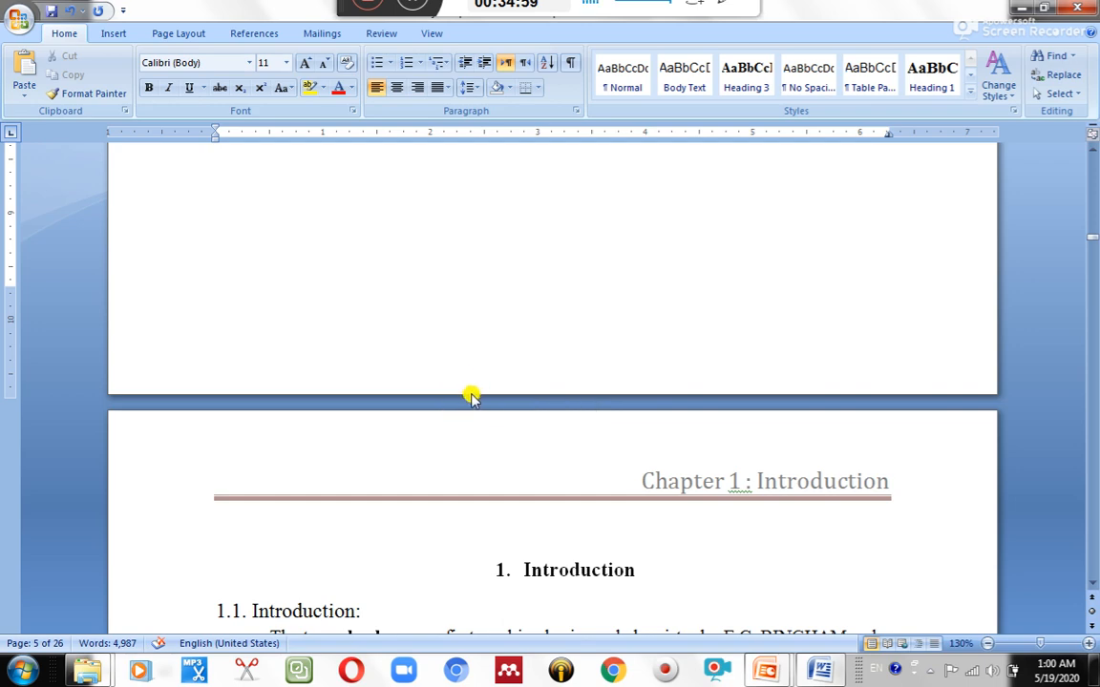
{"action": "scroll", "coordinate": [465, 396], "scroll_direction": "down", "scroll_amount": 10}
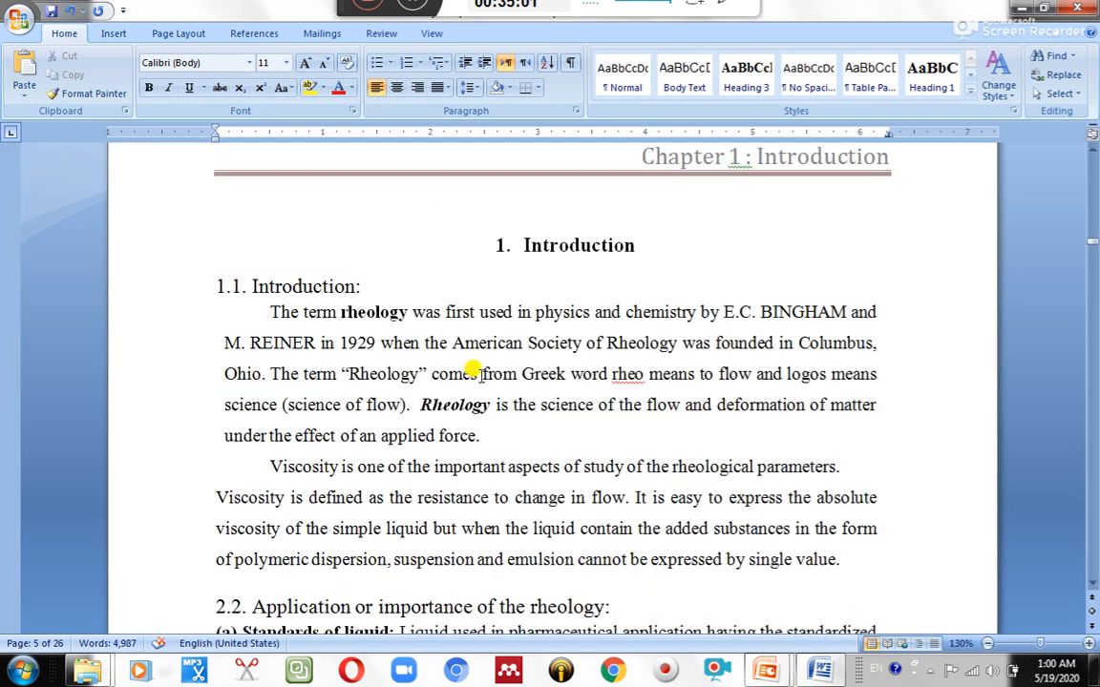
{"action": "scroll", "coordinate": [472, 377], "scroll_direction": "down", "scroll_amount": 3}
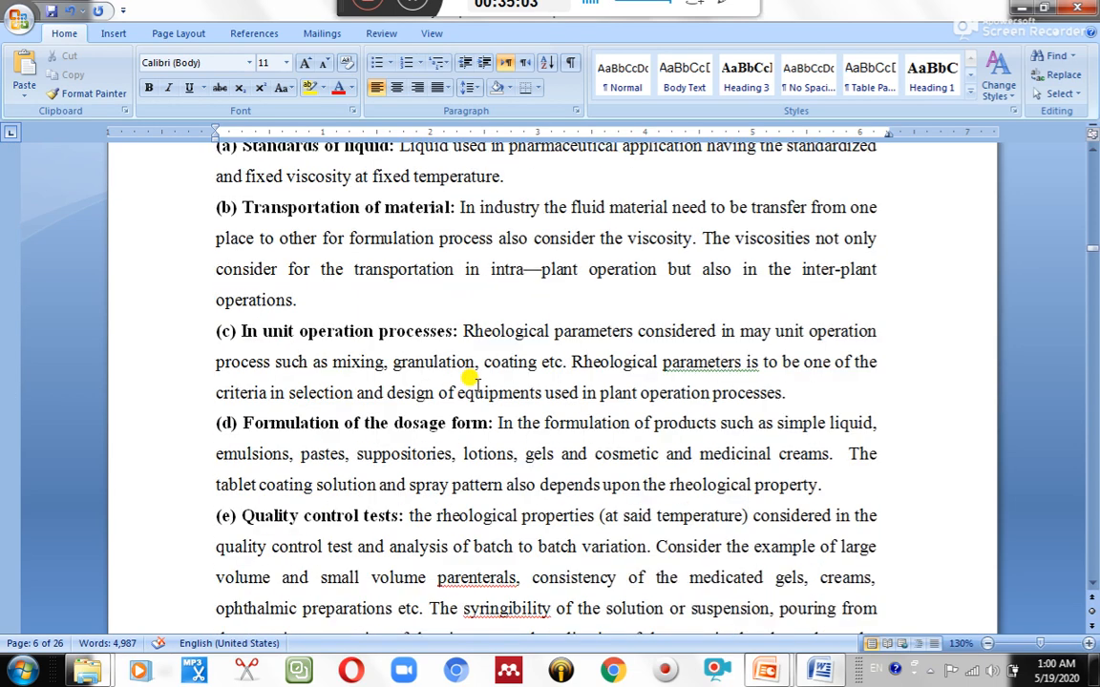
{"action": "scroll", "coordinate": [471, 380], "scroll_direction": "up", "scroll_amount": 2}
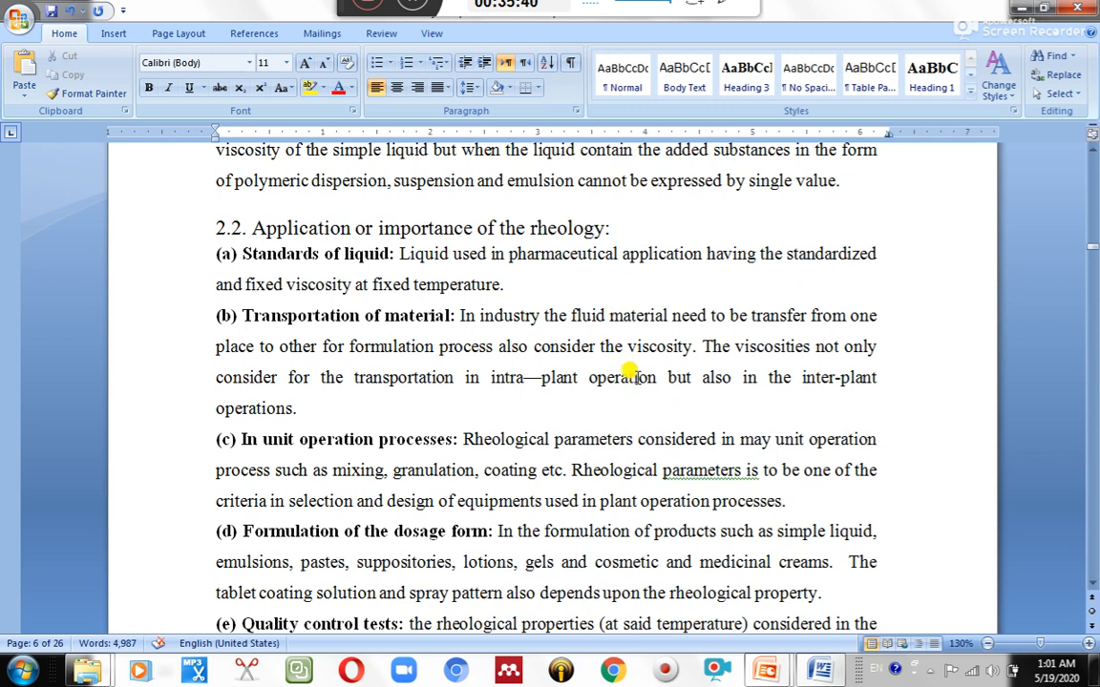
{"action": "scroll", "coordinate": [628, 370], "scroll_direction": "up", "scroll_amount": 4}
{"action": "scroll", "coordinate": [627, 369], "scroll_direction": "down", "scroll_amount": 1, "text": "ctrl"}
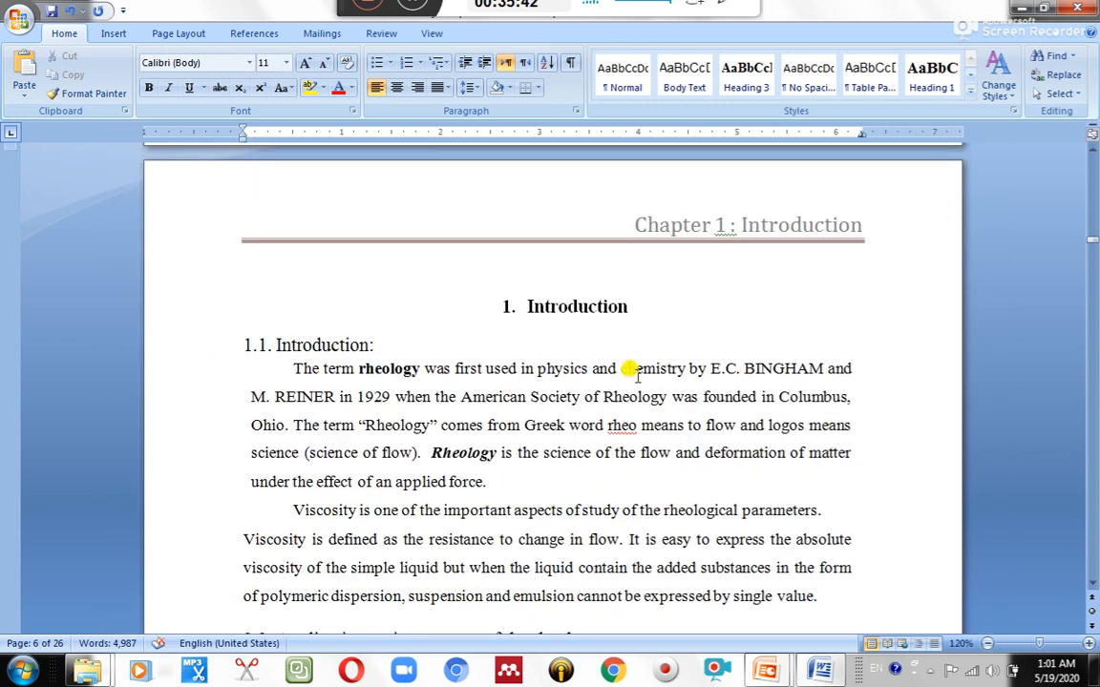
{"action": "scroll", "coordinate": [637, 374], "scroll_direction": "down", "scroll_amount": 3}
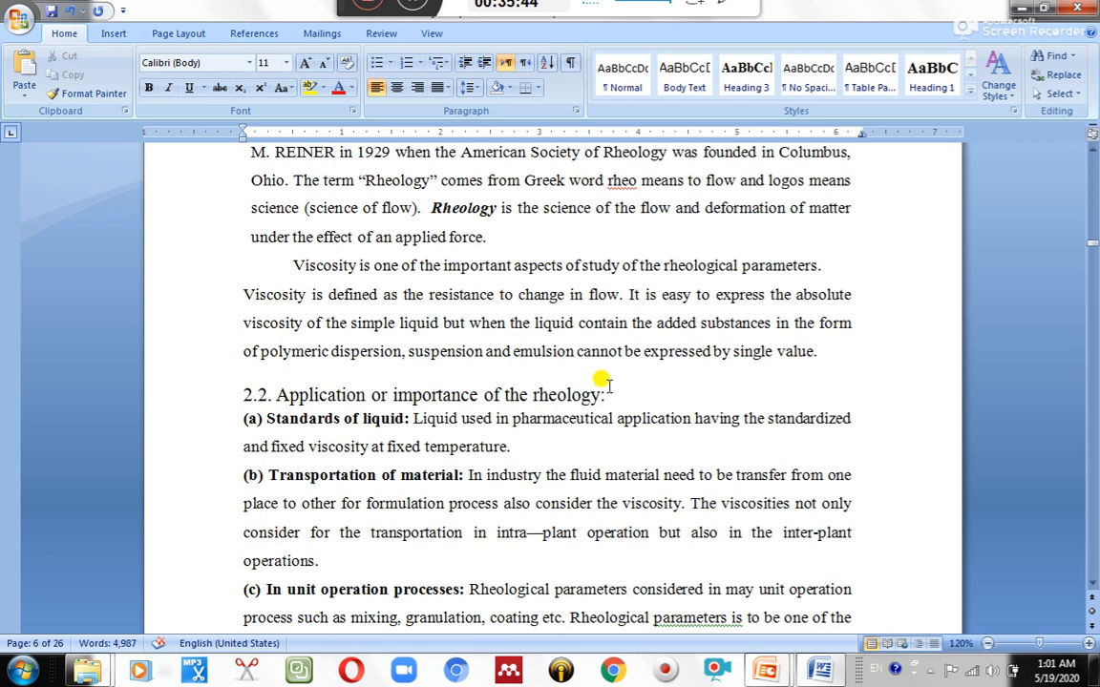
{"action": "scroll", "coordinate": [587, 372], "scroll_direction": "down", "scroll_amount": 3}
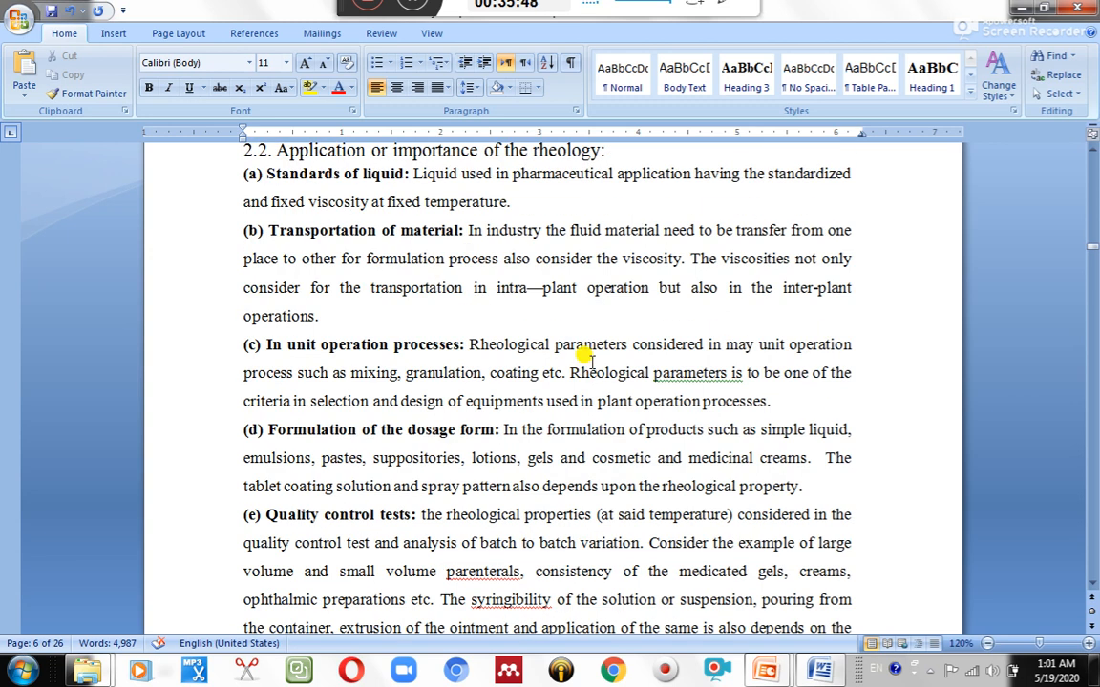
Start a caption for the shear stress diagram above paragraph (d) Shear rate, adding a colon after "Figure 1".
{"action": "scroll", "coordinate": [587, 356], "scroll_direction": "down", "scroll_amount": 15}
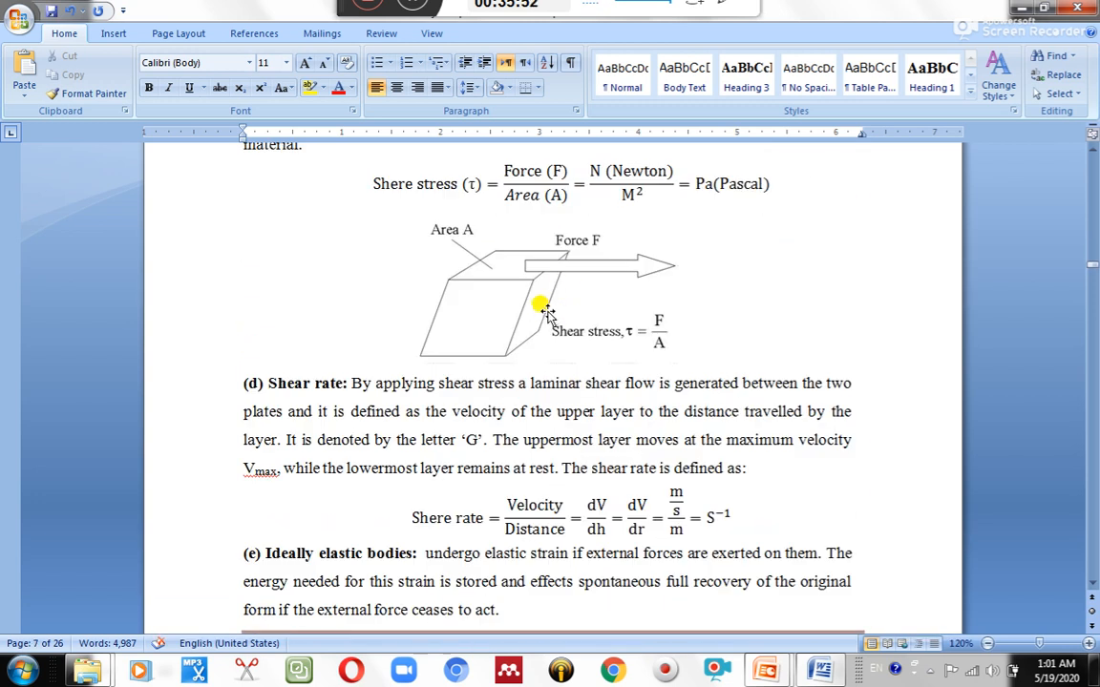
{"action": "left_click", "coordinate": [514, 298]}
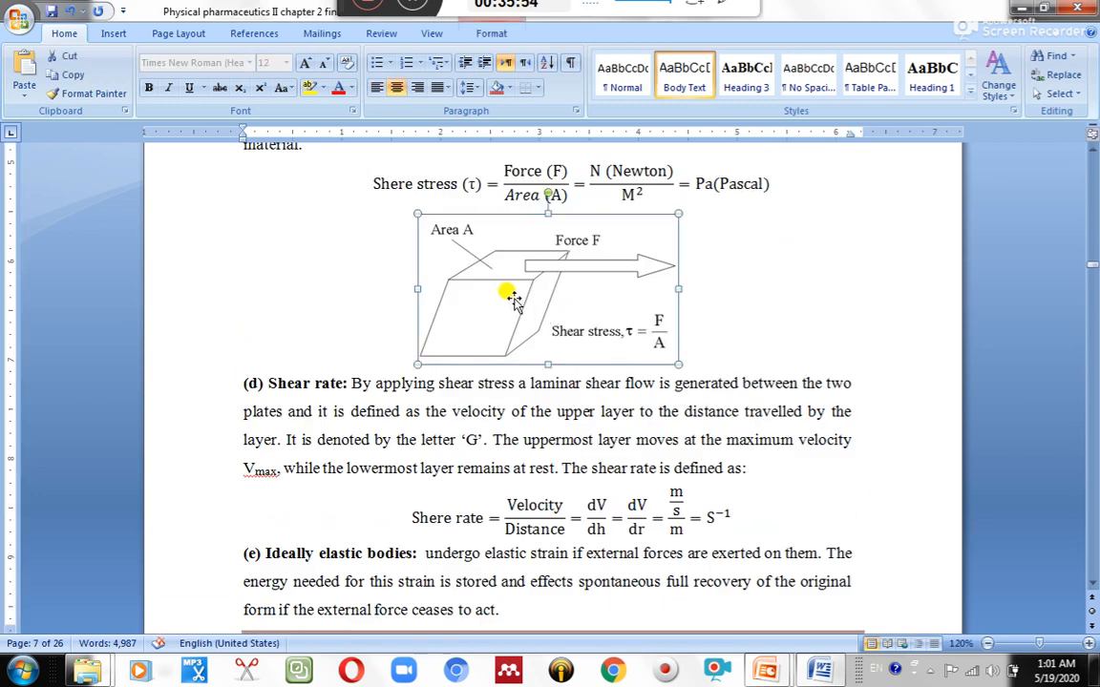
{"action": "right_click", "coordinate": [516, 299]}
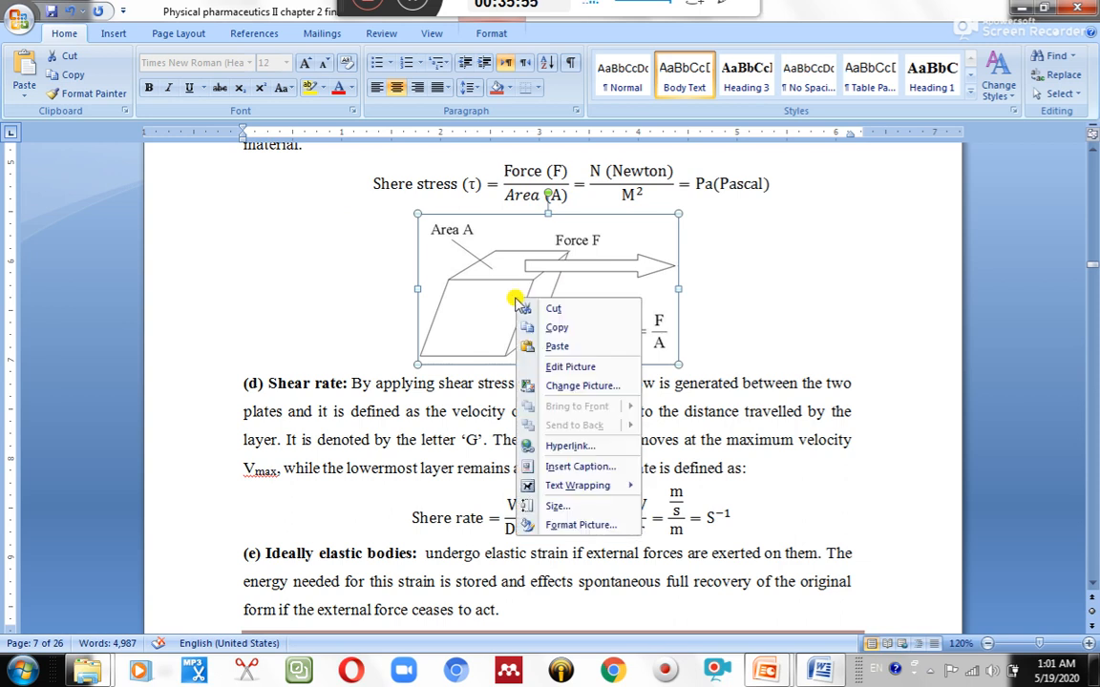
{"action": "left_click", "coordinate": [571, 468]}
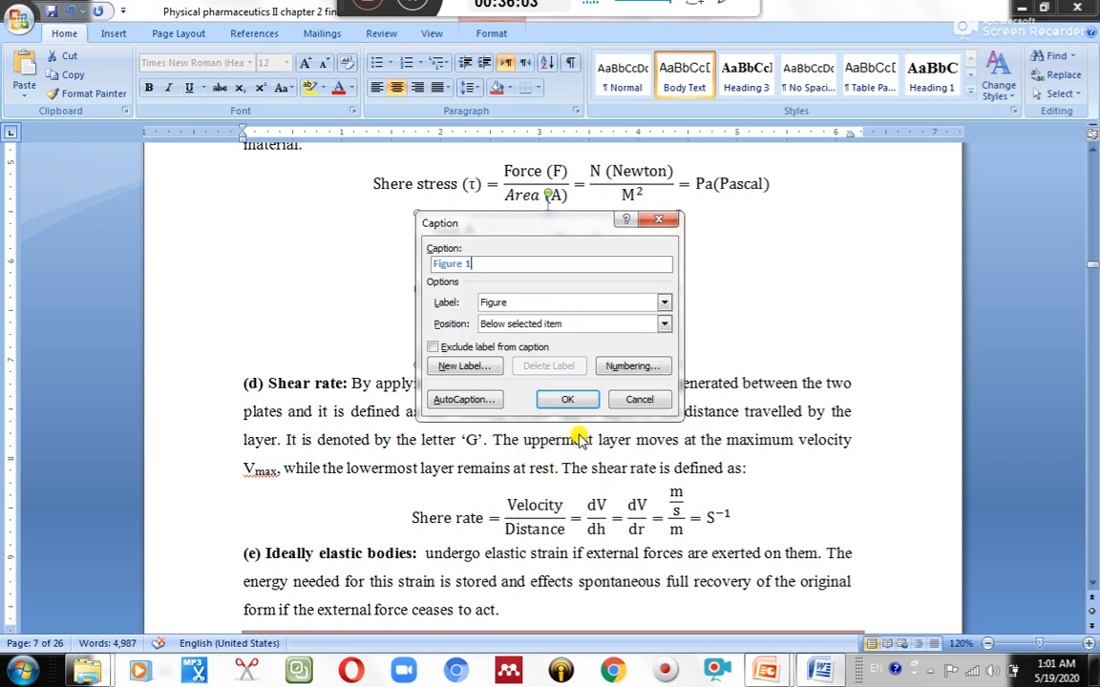
{"action": "type", "text": ":"}
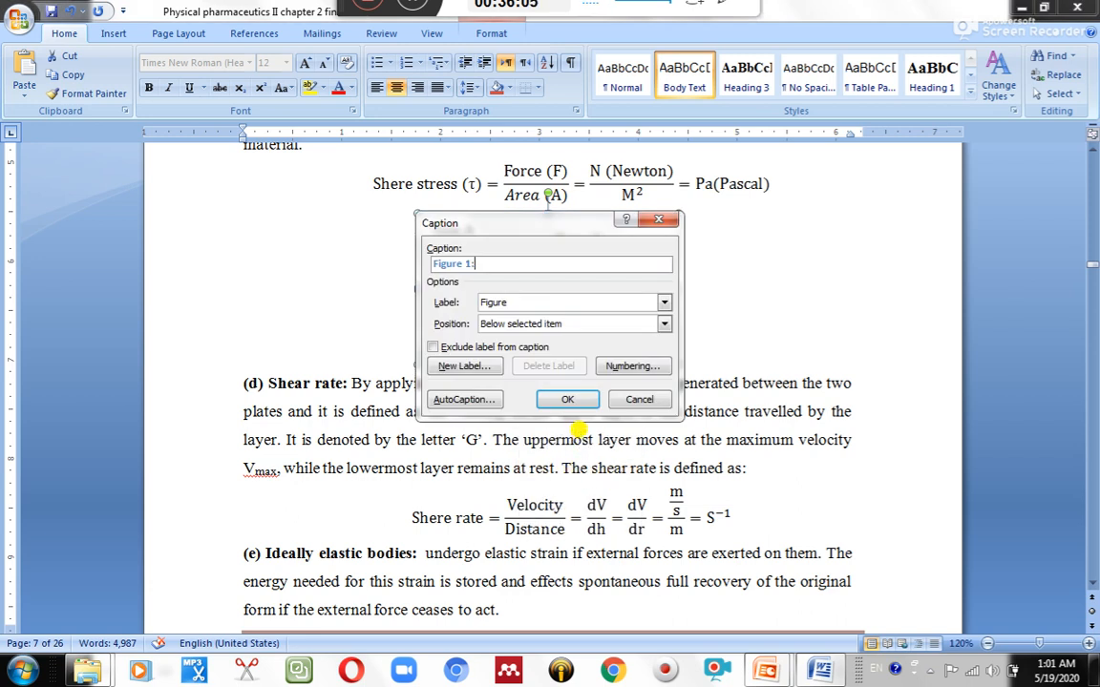
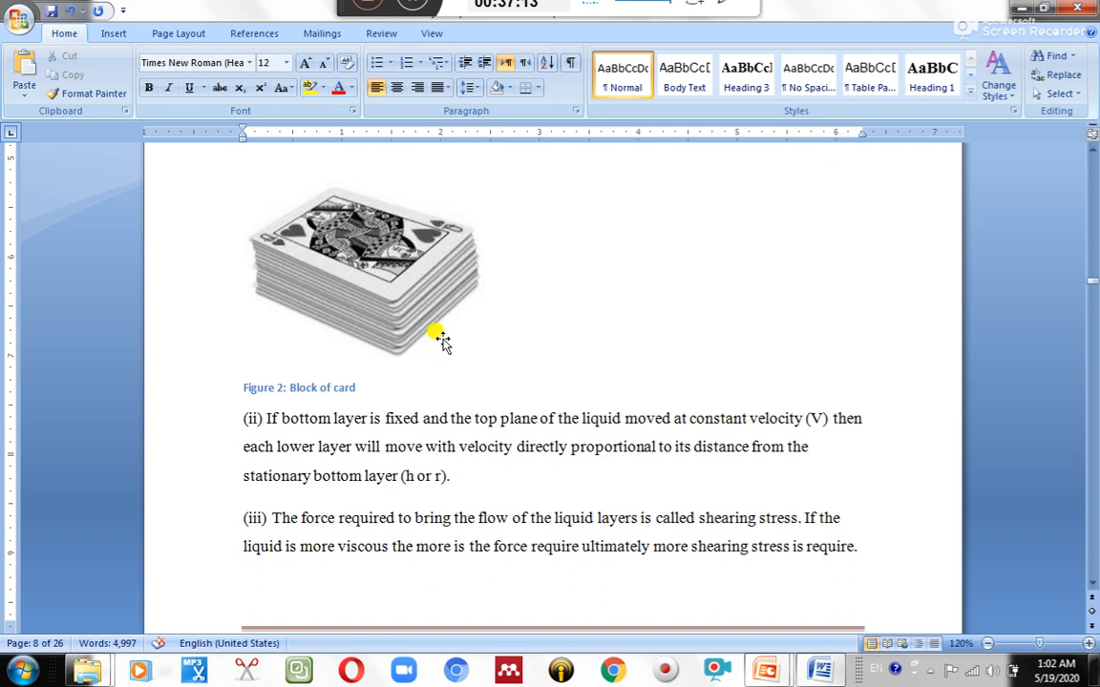
Centre the playing card block picture and its "Block of card" caption.
{"action": "scroll", "coordinate": [442, 336], "scroll_direction": "up", "scroll_amount": 2}
{"action": "left_click", "coordinate": [386, 348]}
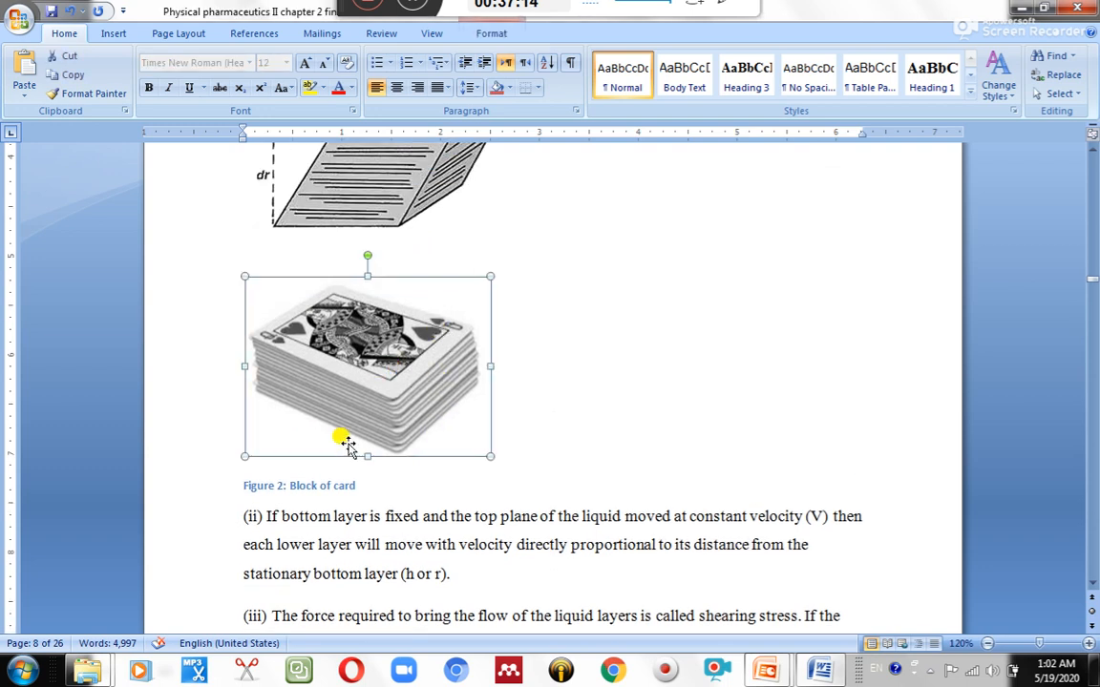
{"action": "left_click", "coordinate": [396, 86]}
{"action": "left_click", "coordinate": [289, 485]}
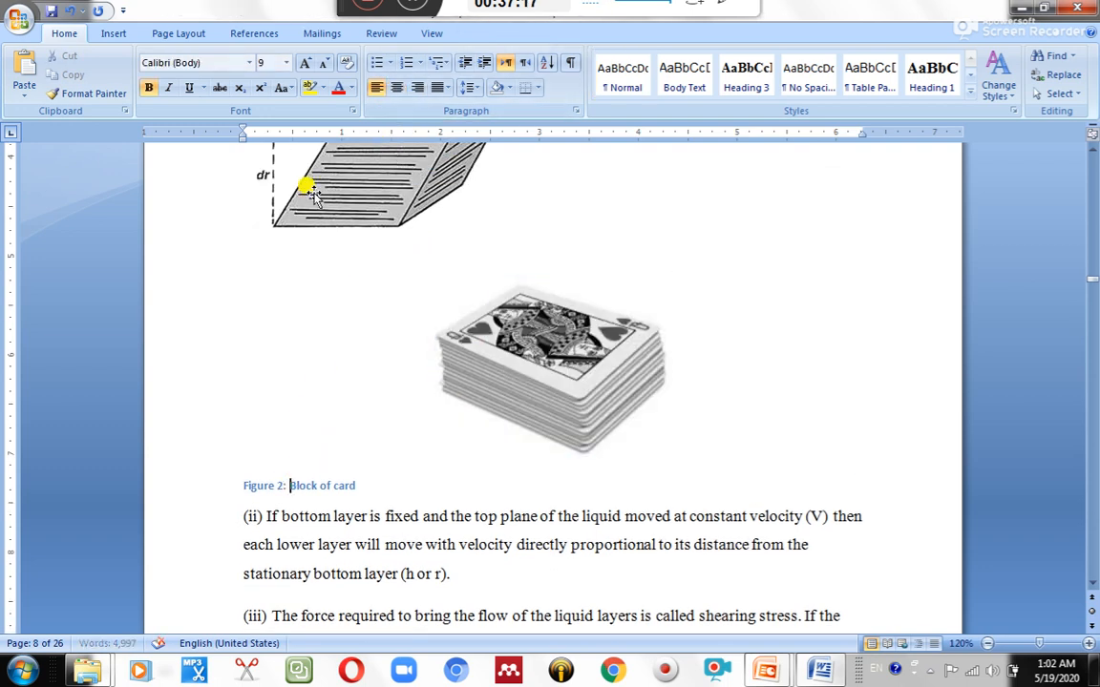
{"action": "left_click", "coordinate": [394, 87]}
Centre the sheared block diagram with the dv and dr labels, located above the playing card picture.
{"action": "scroll", "coordinate": [382, 205], "scroll_direction": "up", "scroll_amount": 2}
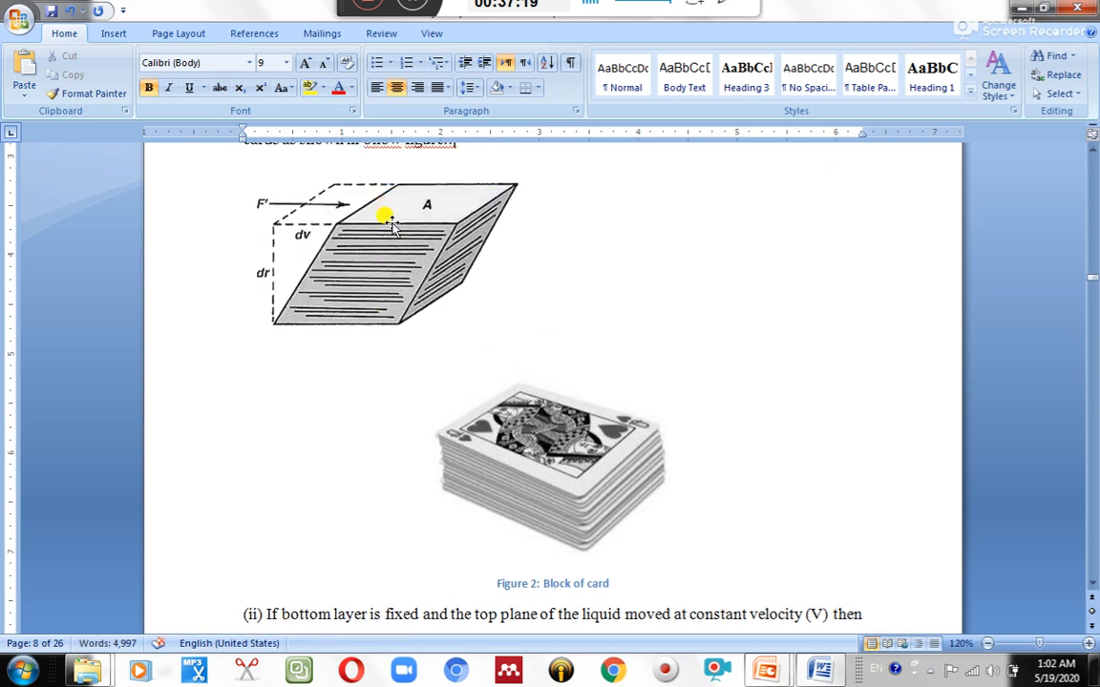
{"action": "left_click", "coordinate": [398, 248]}
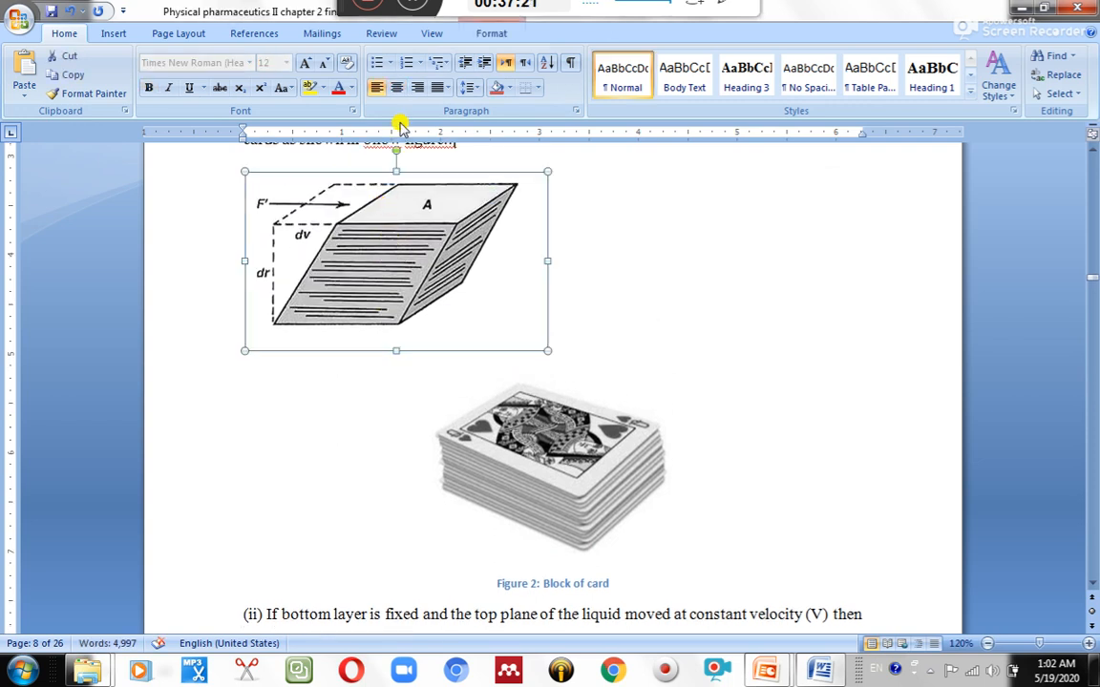
{"action": "left_click", "coordinate": [396, 87]}
{"action": "right_click", "coordinate": [538, 238]}
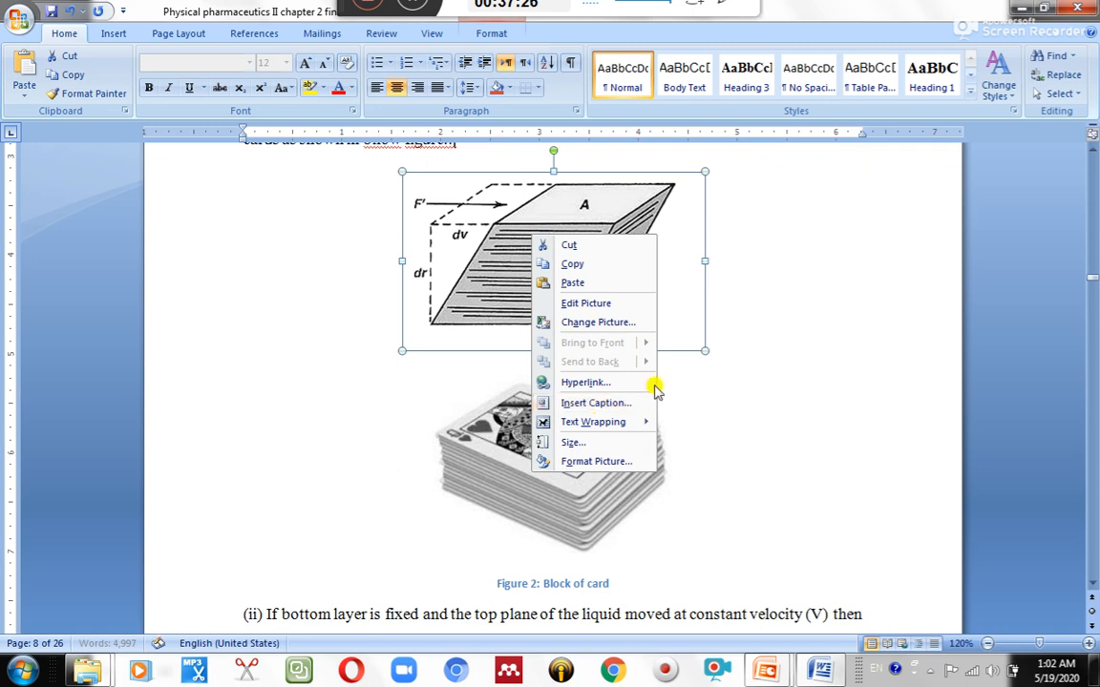
{"action": "key", "text": "Escape"}
Insert the caption "Figure 2: Block" below the sheared block diagram.
{"action": "scroll", "coordinate": [754, 386], "scroll_direction": "down", "scroll_amount": 2}
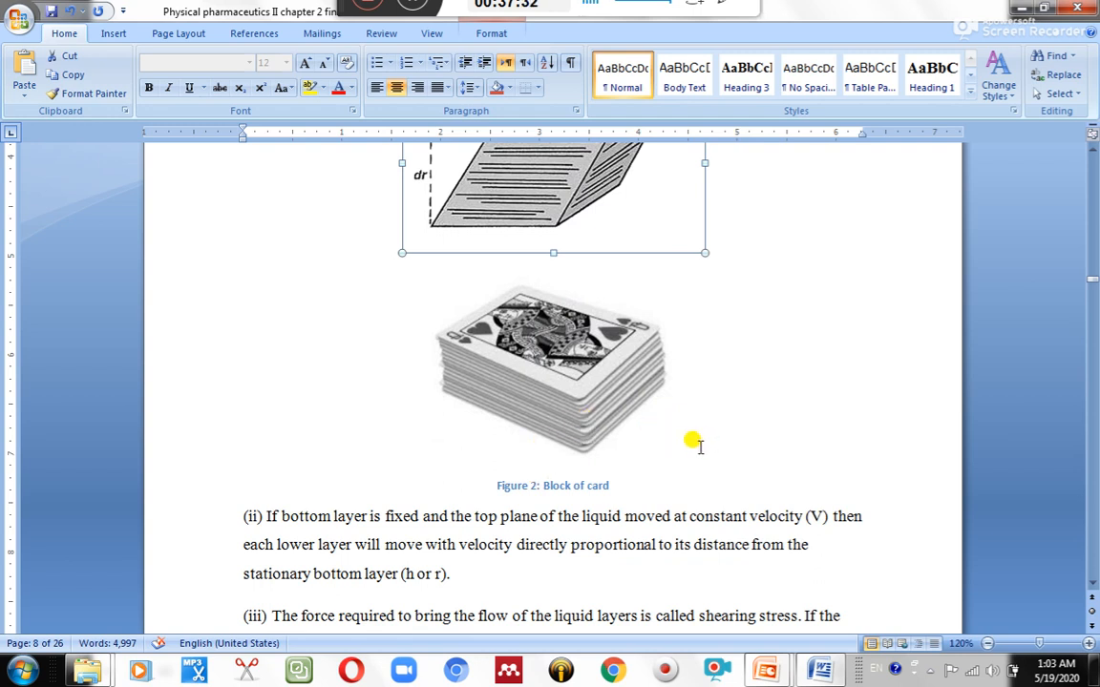
{"action": "right_click", "coordinate": [567, 218]}
{"action": "left_click", "coordinate": [630, 384]}
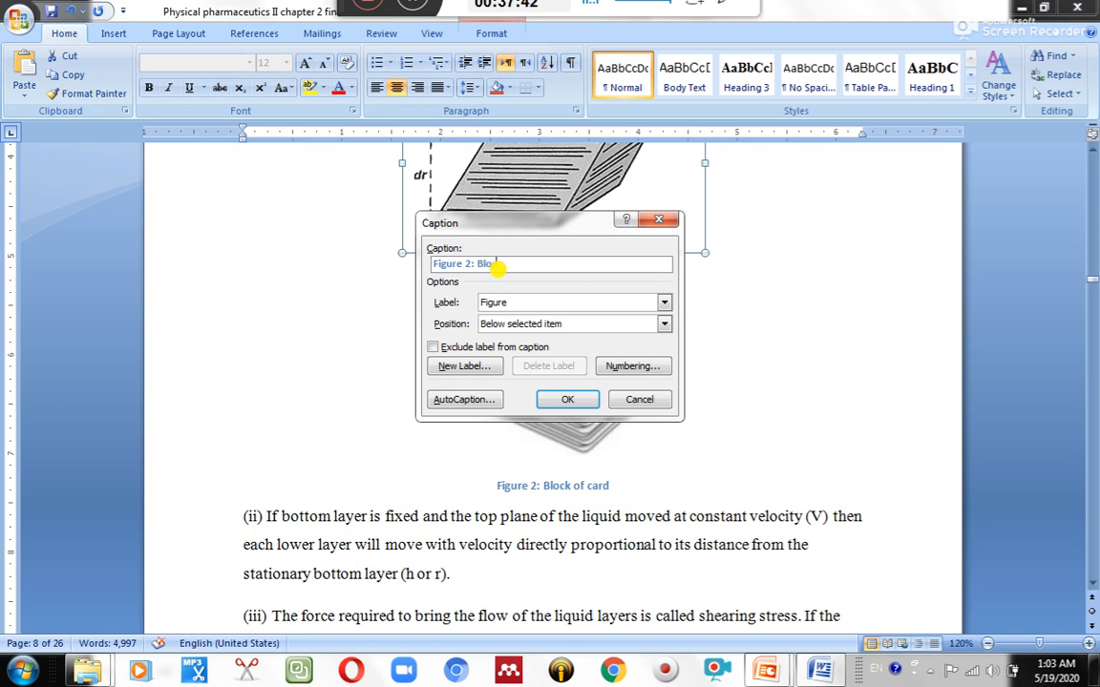
{"action": "type", "text": "Block"}
{"action": "left_click", "coordinate": [562, 399]}
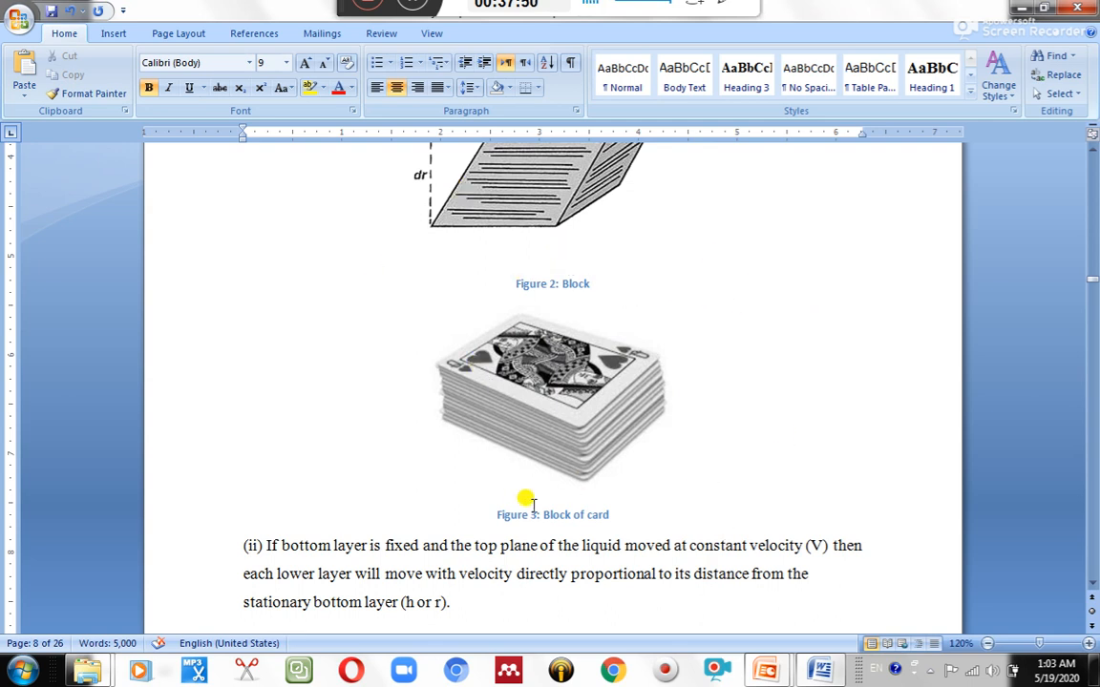
Start a caption for the table of substances and their dynamic viscosities above section 2.4, using the Table label.
{"action": "scroll", "coordinate": [537, 506], "scroll_direction": "down", "scroll_amount": 1}
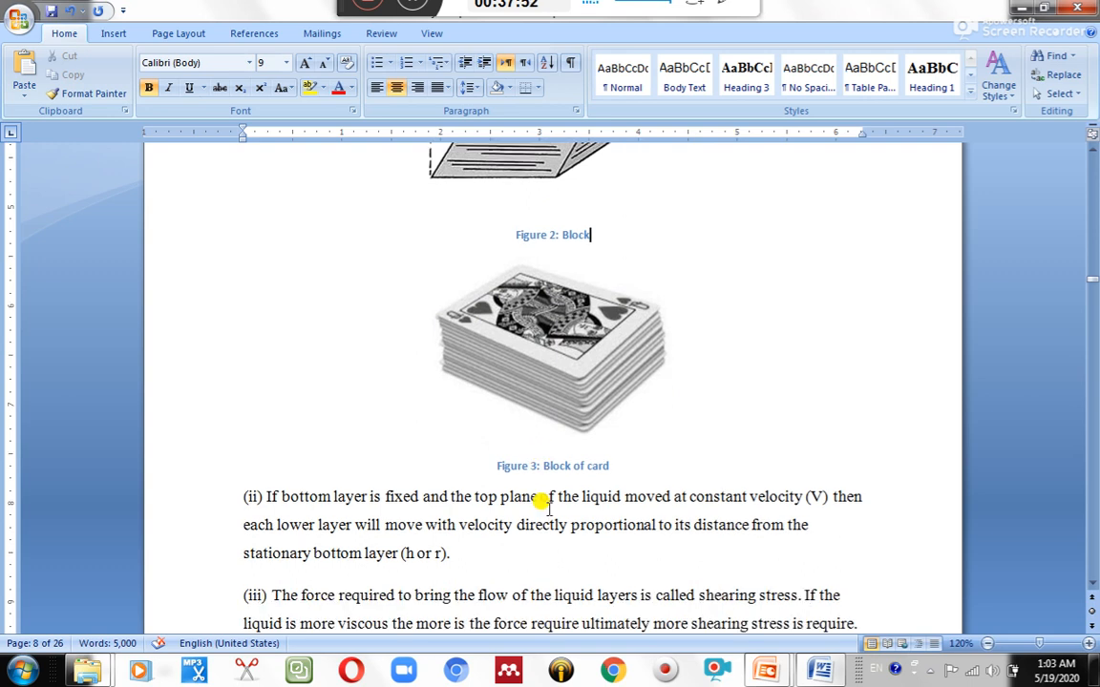
{"action": "scroll", "coordinate": [577, 460], "scroll_direction": "down", "scroll_amount": 3}
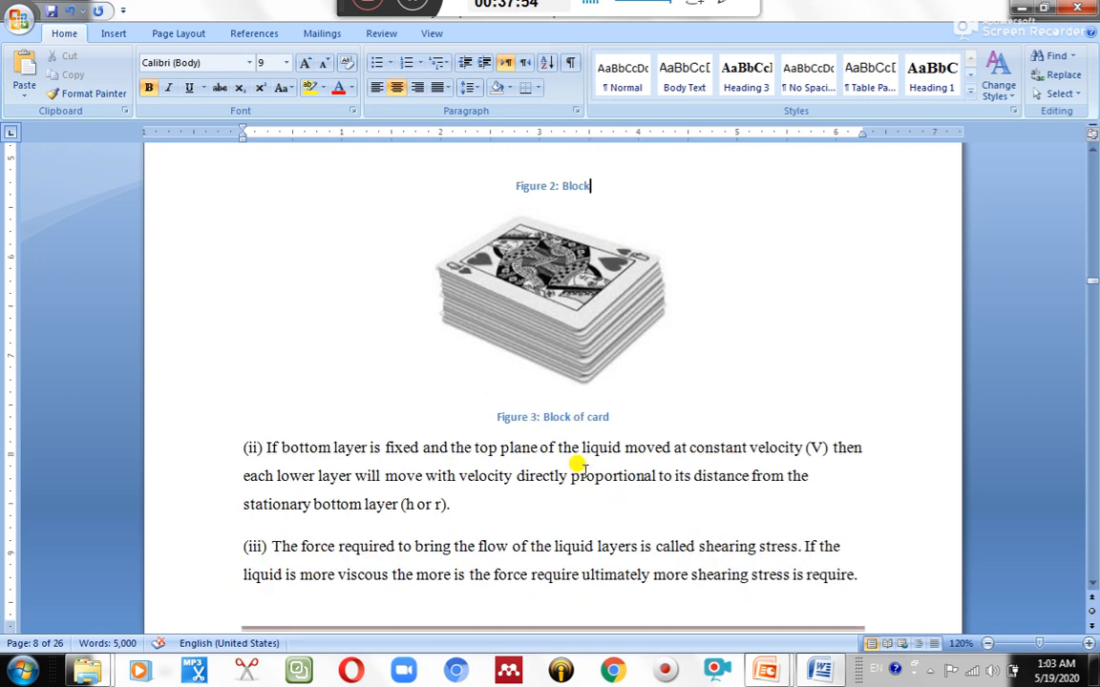
{"action": "scroll", "coordinate": [587, 420], "scroll_direction": "down", "scroll_amount": 2}
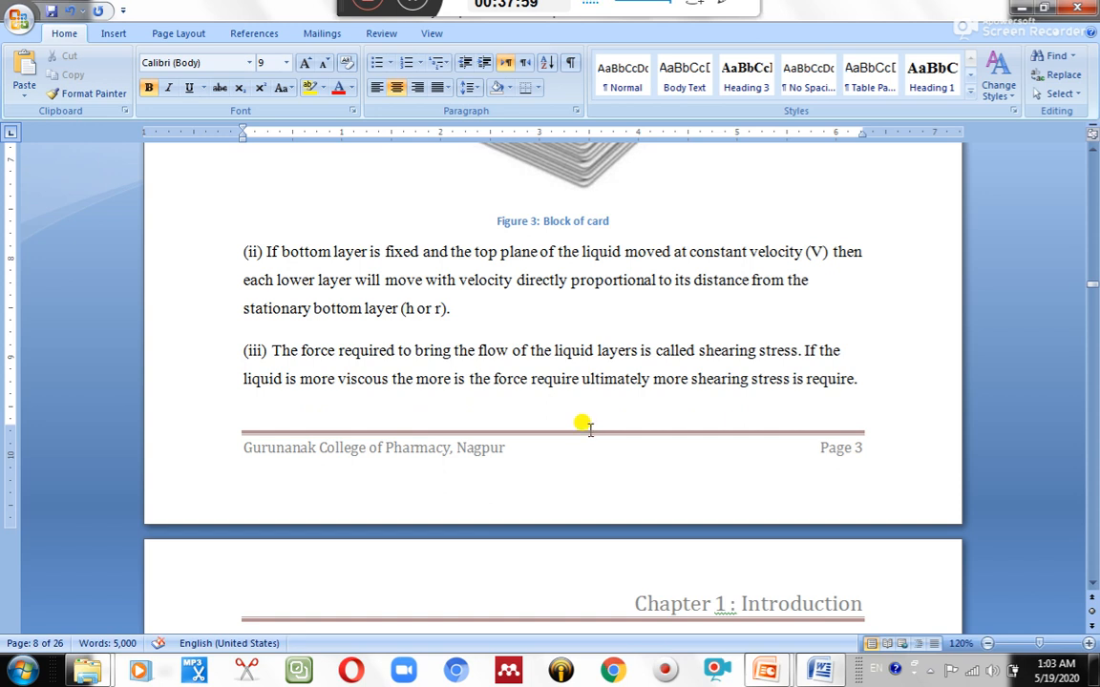
{"action": "scroll", "coordinate": [589, 429], "scroll_direction": "down", "scroll_amount": 20}
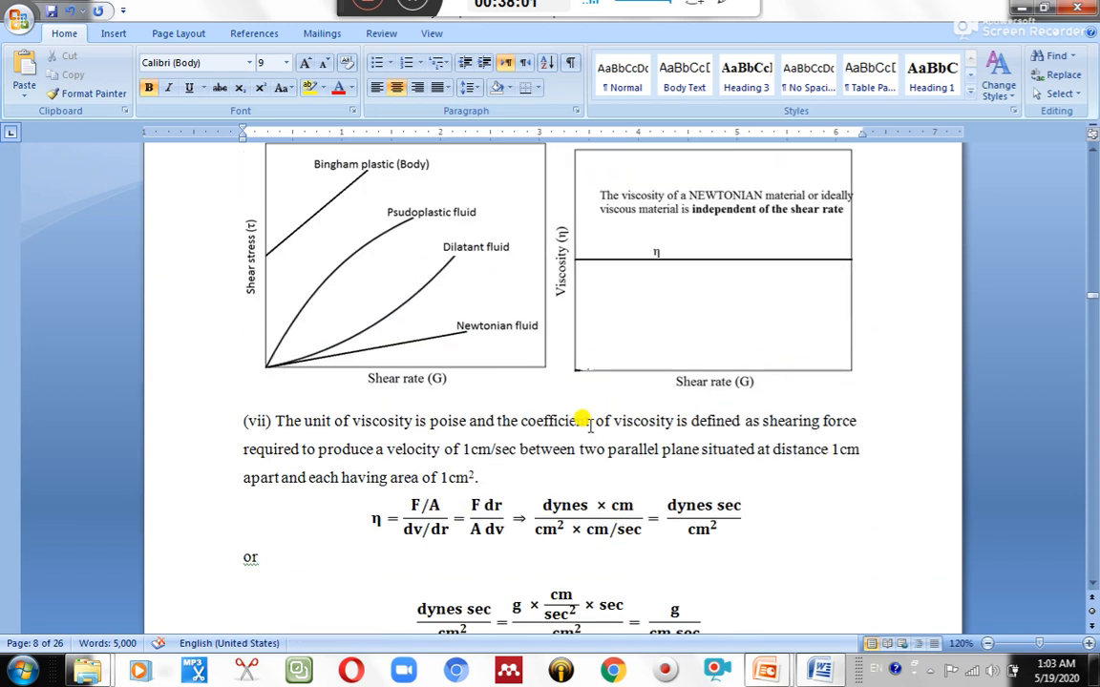
{"action": "scroll", "coordinate": [587, 420], "scroll_direction": "down", "scroll_amount": 20}
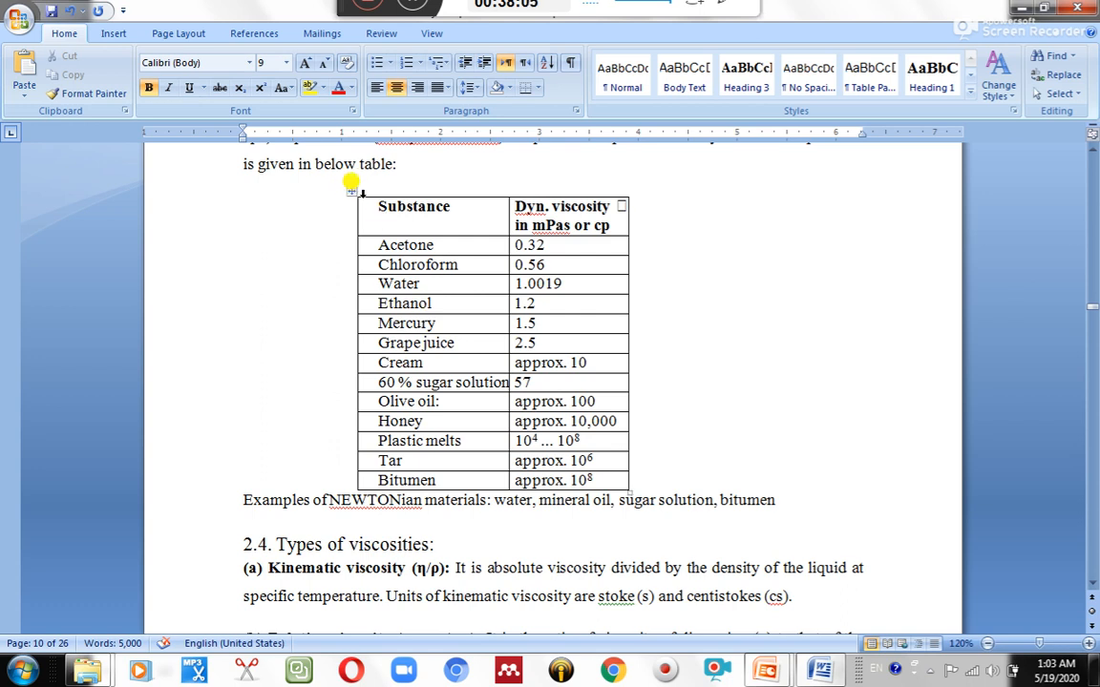
{"action": "right_click", "coordinate": [354, 196]}
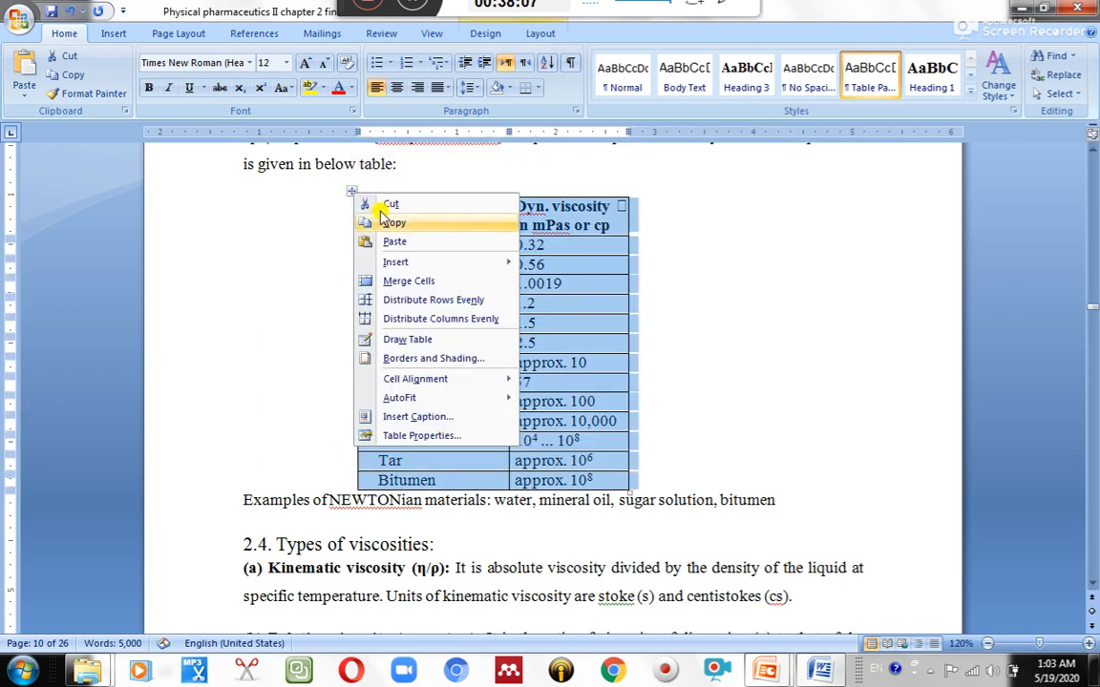
{"action": "left_click", "coordinate": [352, 193]}
{"action": "right_click", "coordinate": [352, 190]}
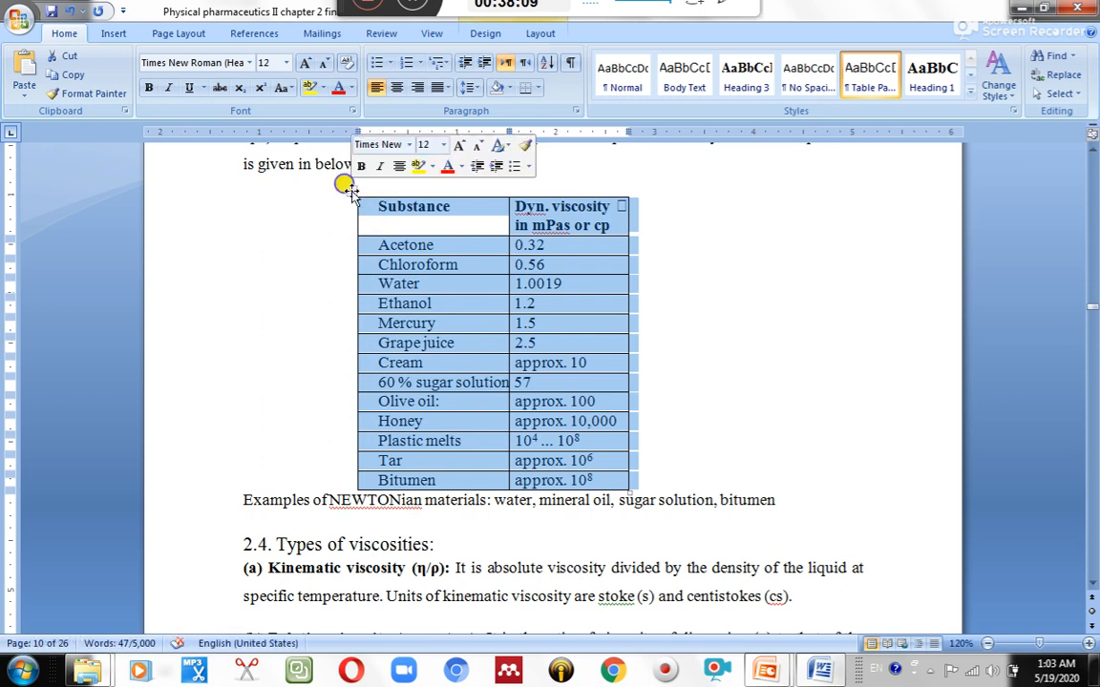
{"action": "mouse_move", "coordinate": [413, 399]}
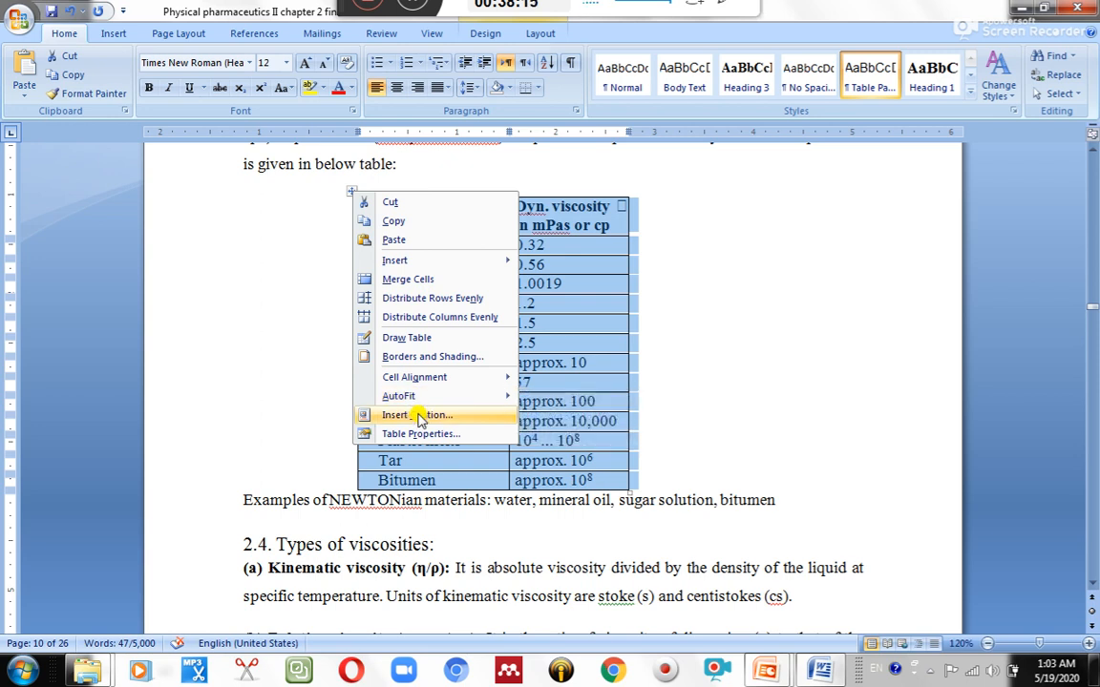
{"action": "left_click", "coordinate": [420, 420]}
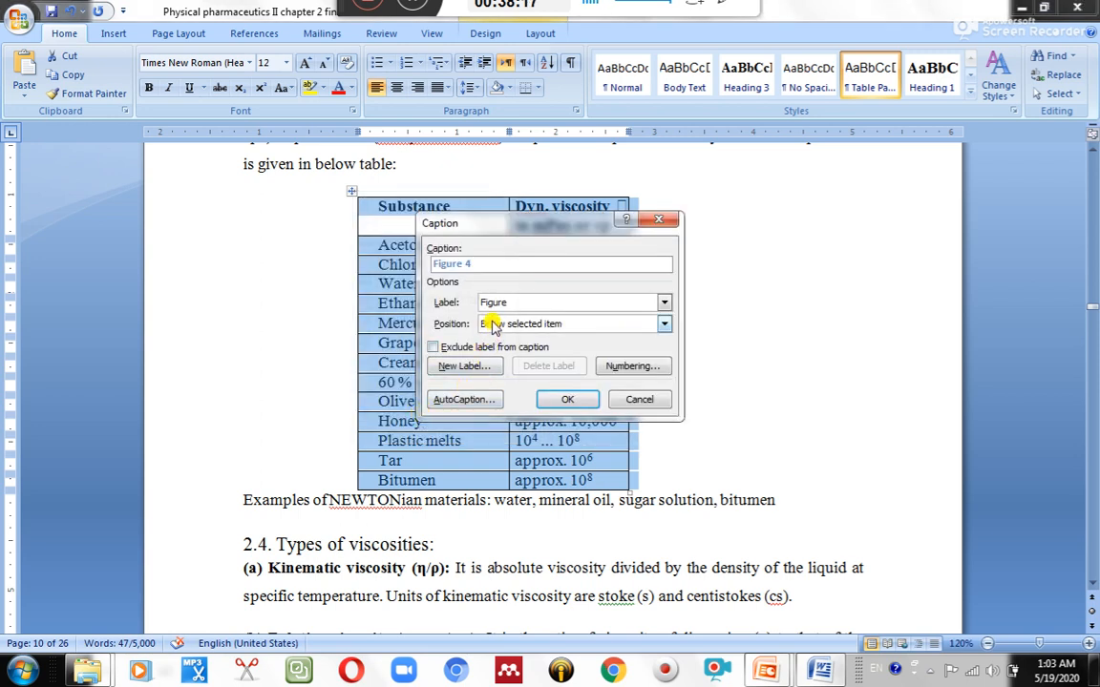
{"action": "left_click", "coordinate": [543, 310]}
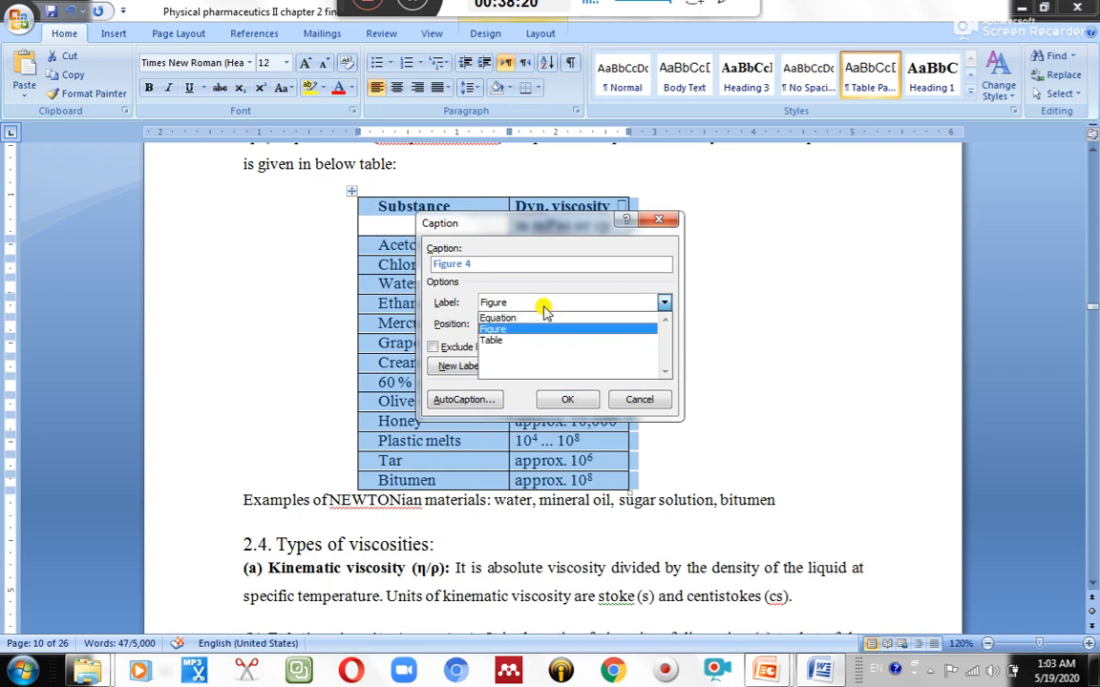
{"action": "left_click", "coordinate": [541, 339]}
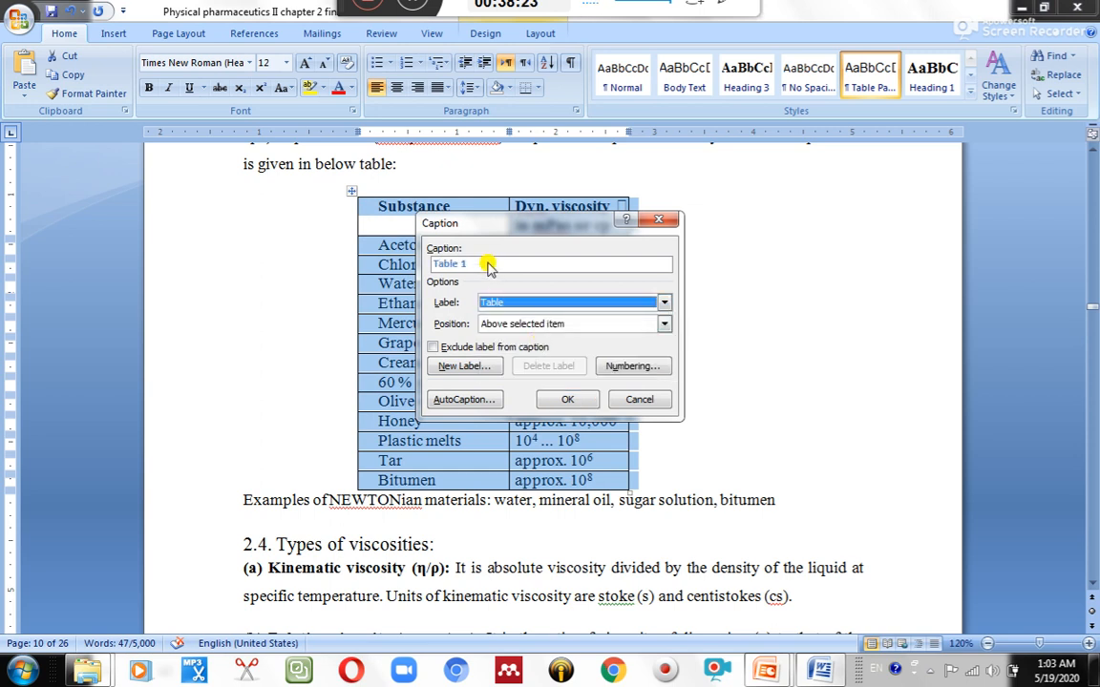
{"action": "left_click", "coordinate": [523, 302]}
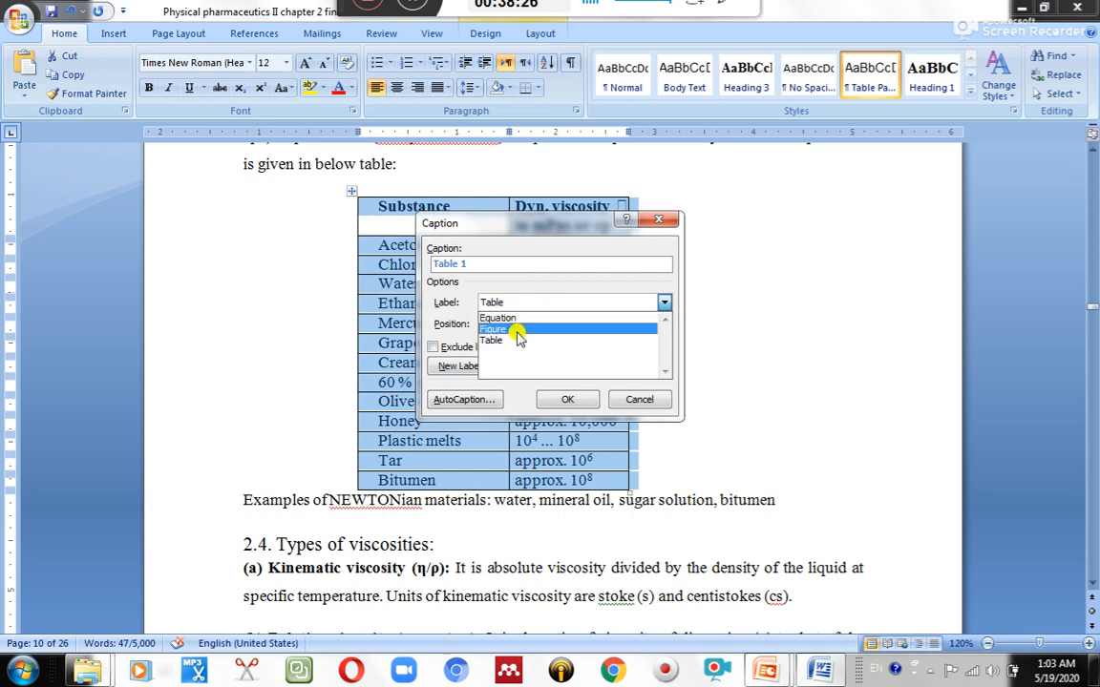
{"action": "left_click", "coordinate": [515, 330]}
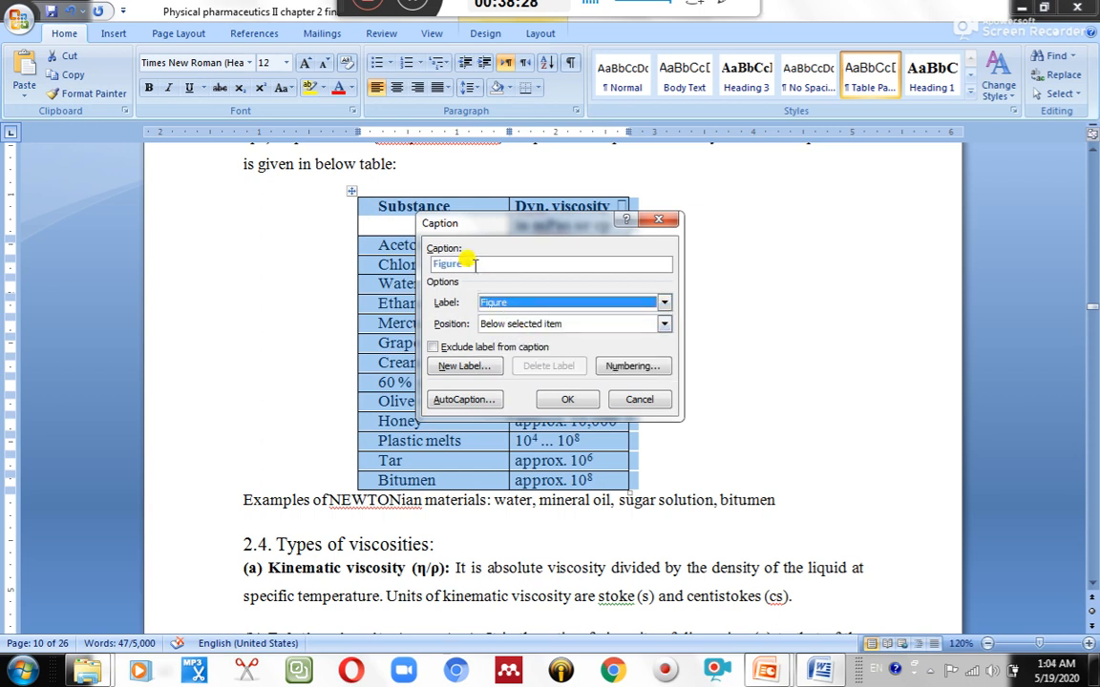
{"action": "left_click", "coordinate": [503, 303]}
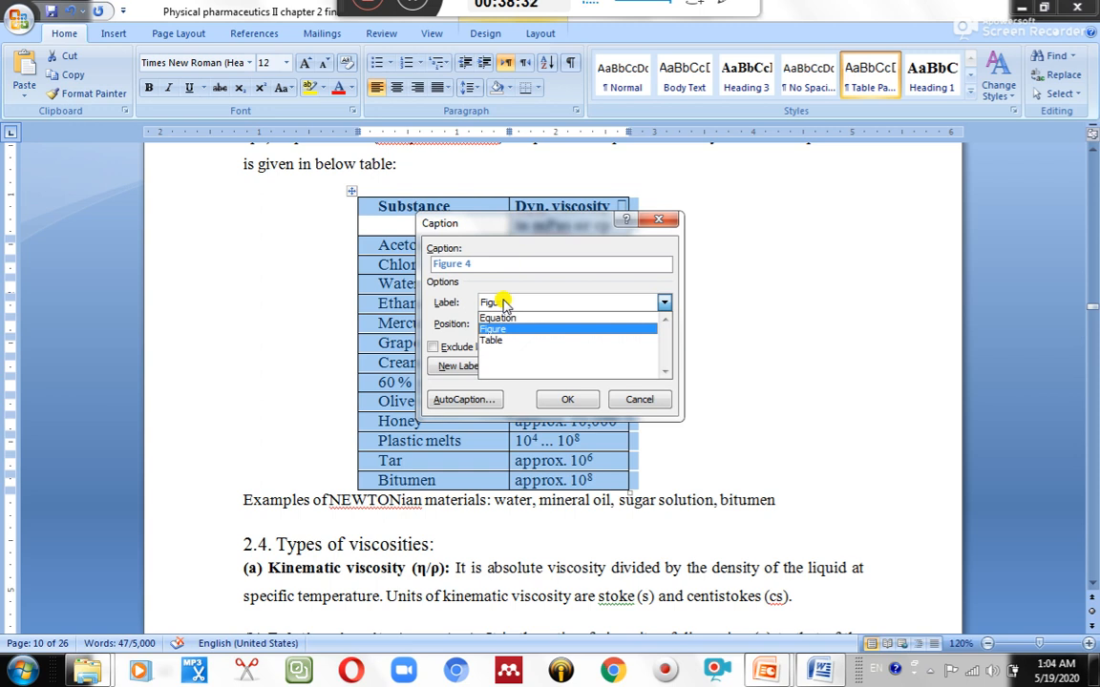
{"action": "left_click", "coordinate": [506, 340]}
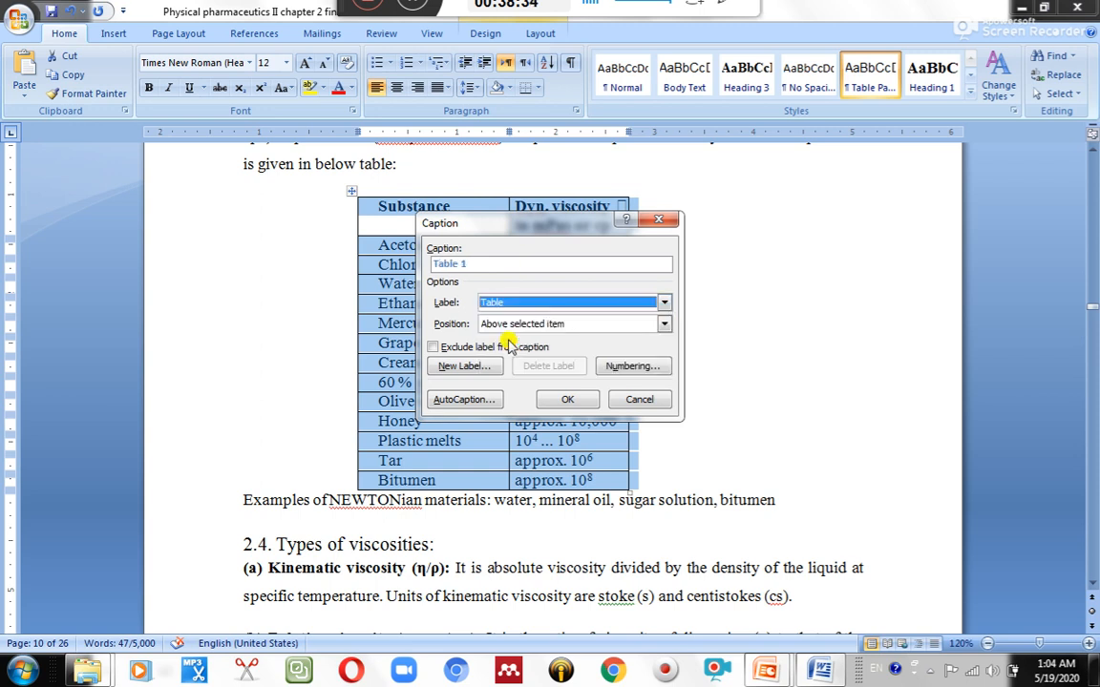
Insert the caption "Table 1: Some standard viscosities" above the substance viscosity table and centre it.
{"action": "left_click", "coordinate": [472, 266]}
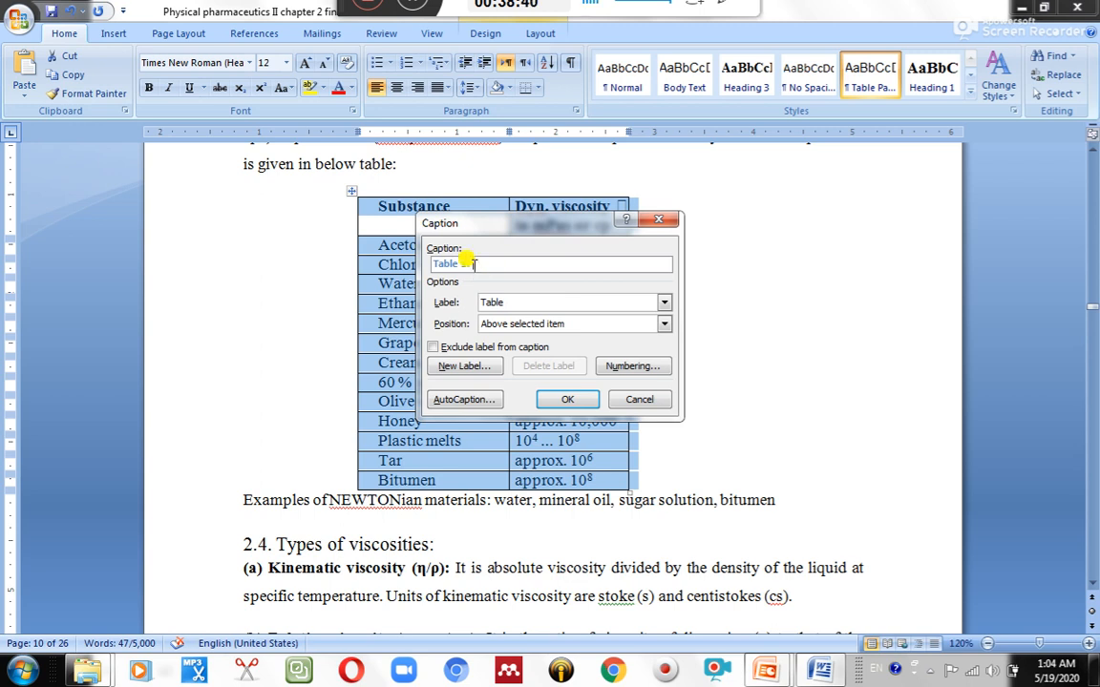
{"action": "type", "text": "Some standard viscosi"}
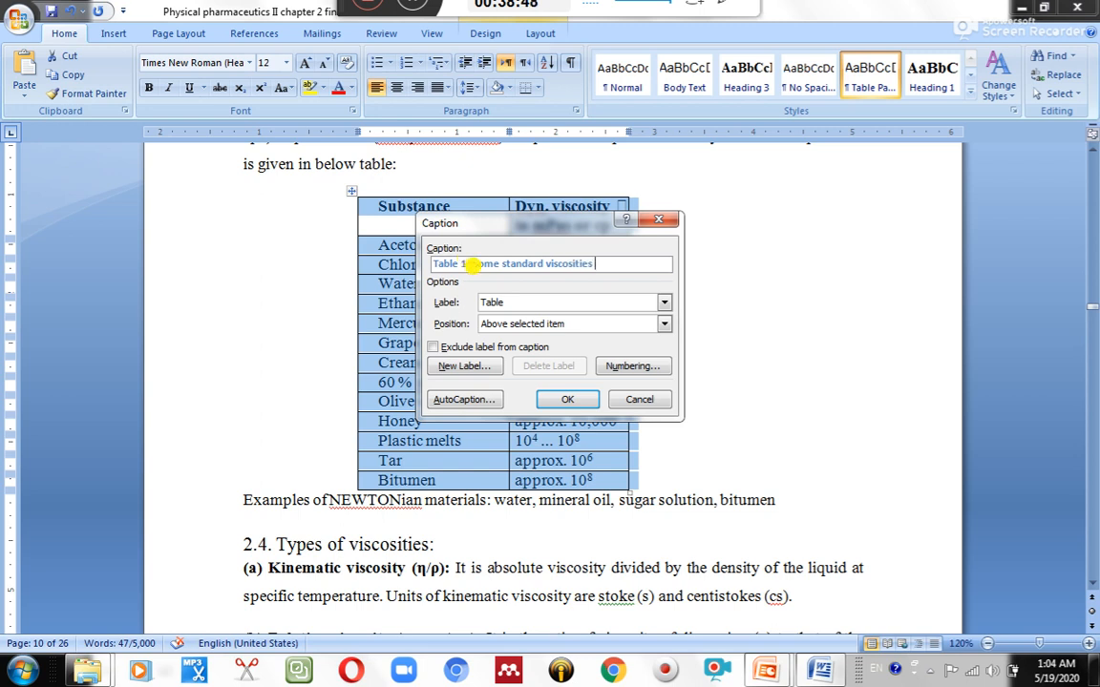
{"action": "type", "text": "ties"}
{"action": "left_click", "coordinate": [563, 399]}
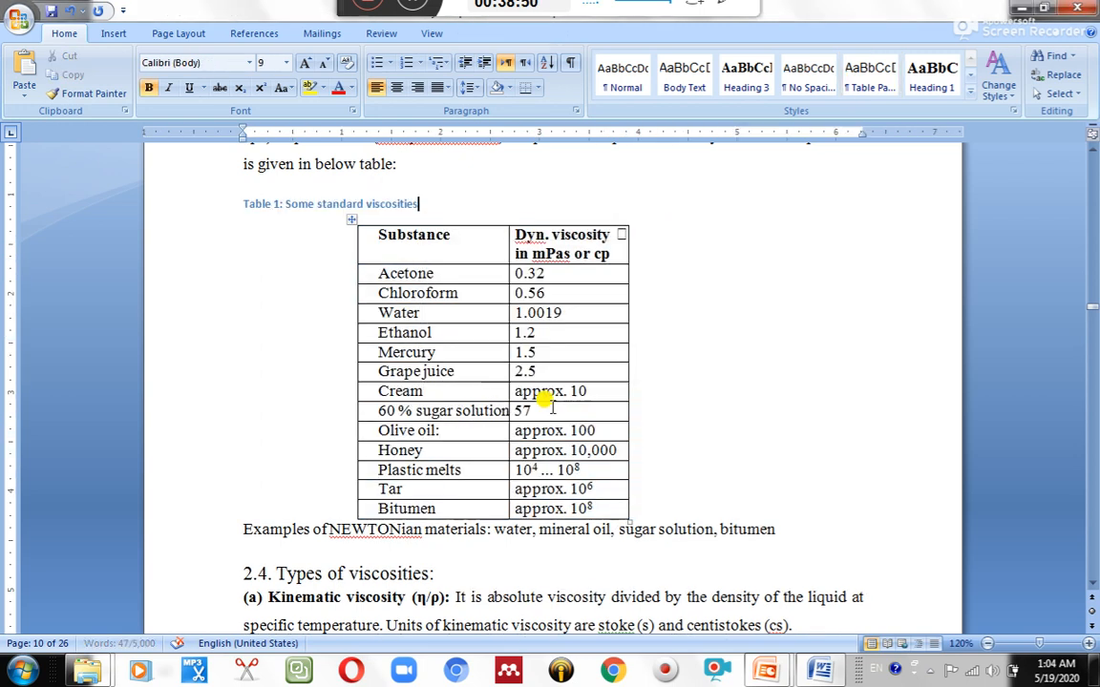
{"action": "left_click", "coordinate": [396, 86]}
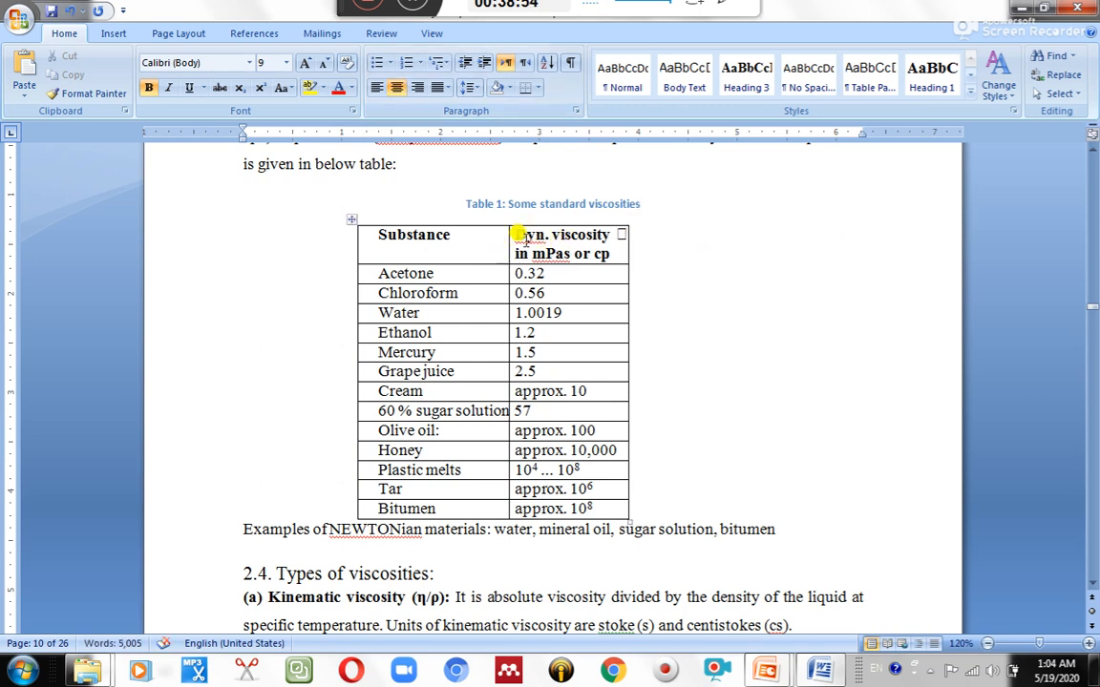
Look through the pseudoplastic and dilatant pages for the next figure to caption.
{"action": "scroll", "coordinate": [520, 239], "scroll_direction": "down", "scroll_amount": 4}
{"action": "scroll", "coordinate": [520, 239], "scroll_direction": "down", "scroll_amount": 20}
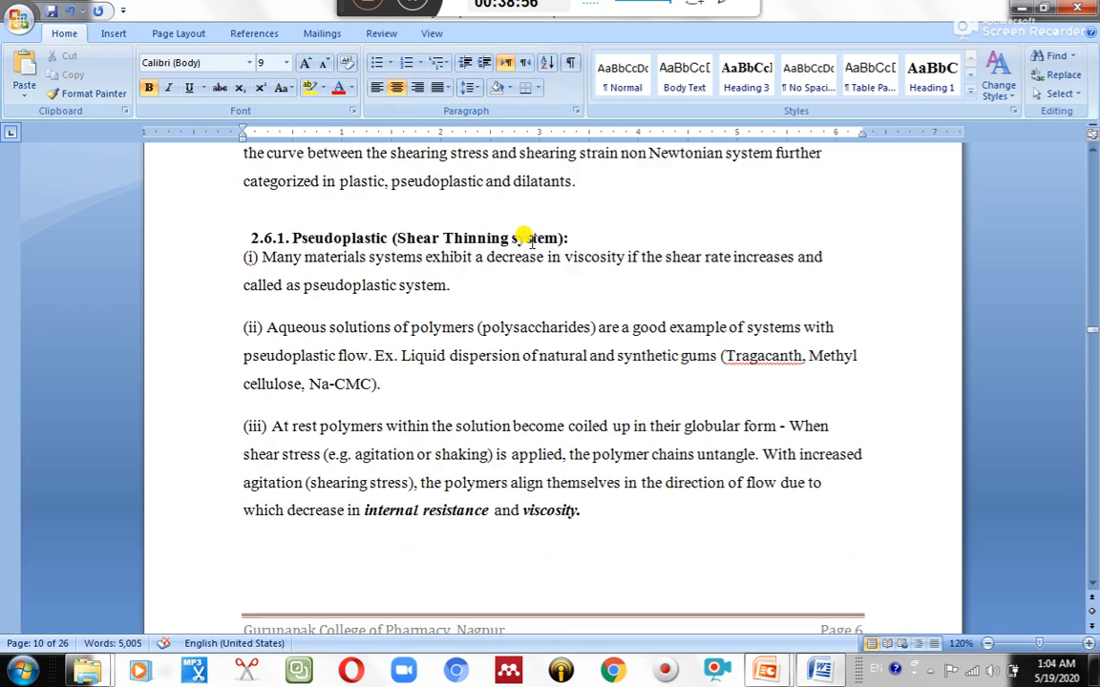
{"action": "scroll", "coordinate": [529, 242], "scroll_direction": "down", "scroll_amount": 20}
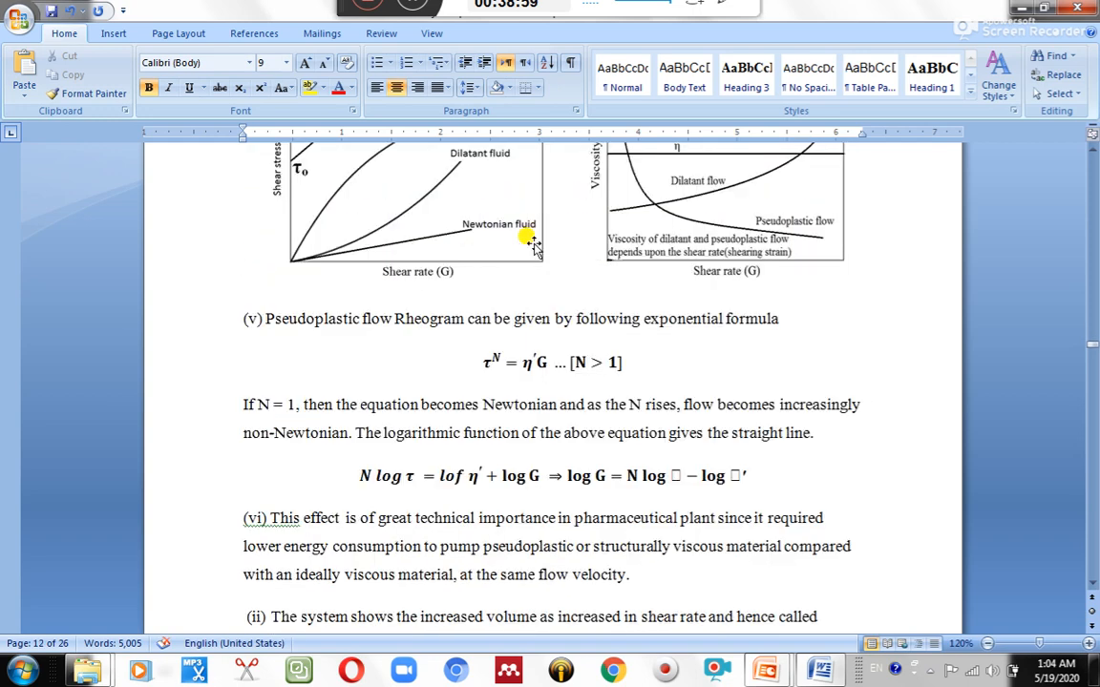
{"action": "scroll", "coordinate": [544, 222], "scroll_direction": "down", "scroll_amount": 13}
{"action": "scroll", "coordinate": [544, 222], "scroll_direction": "down", "scroll_amount": 6}
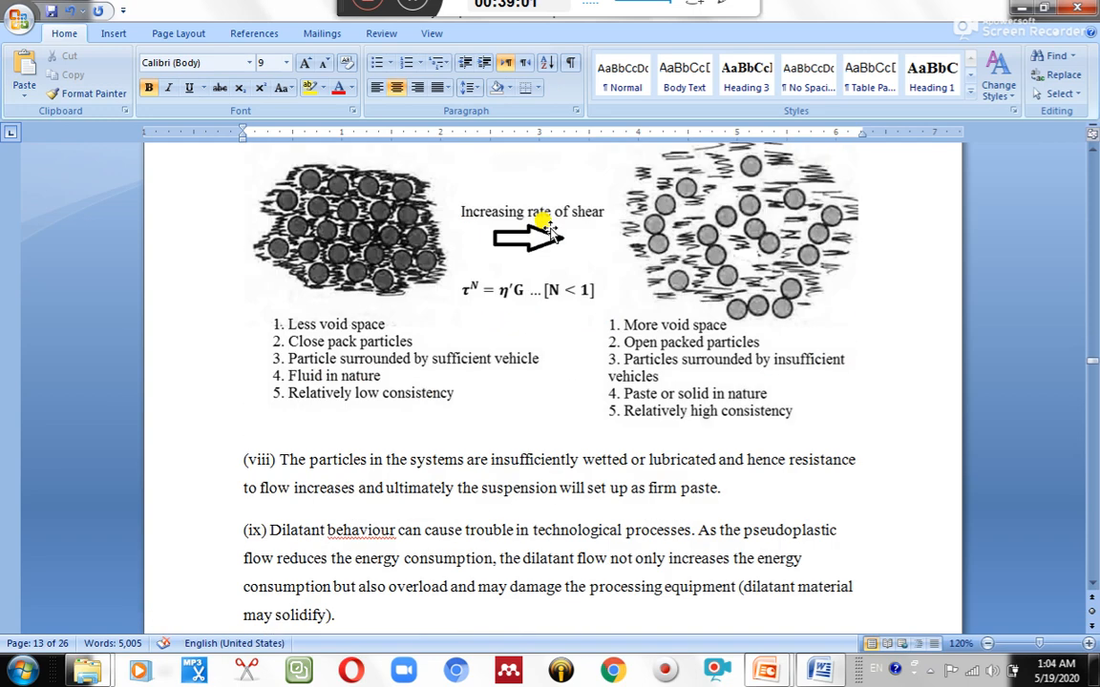
{"action": "scroll", "coordinate": [554, 220], "scroll_direction": "up", "scroll_amount": 14}
{"action": "scroll", "coordinate": [568, 210], "scroll_direction": "up", "scroll_amount": 15}
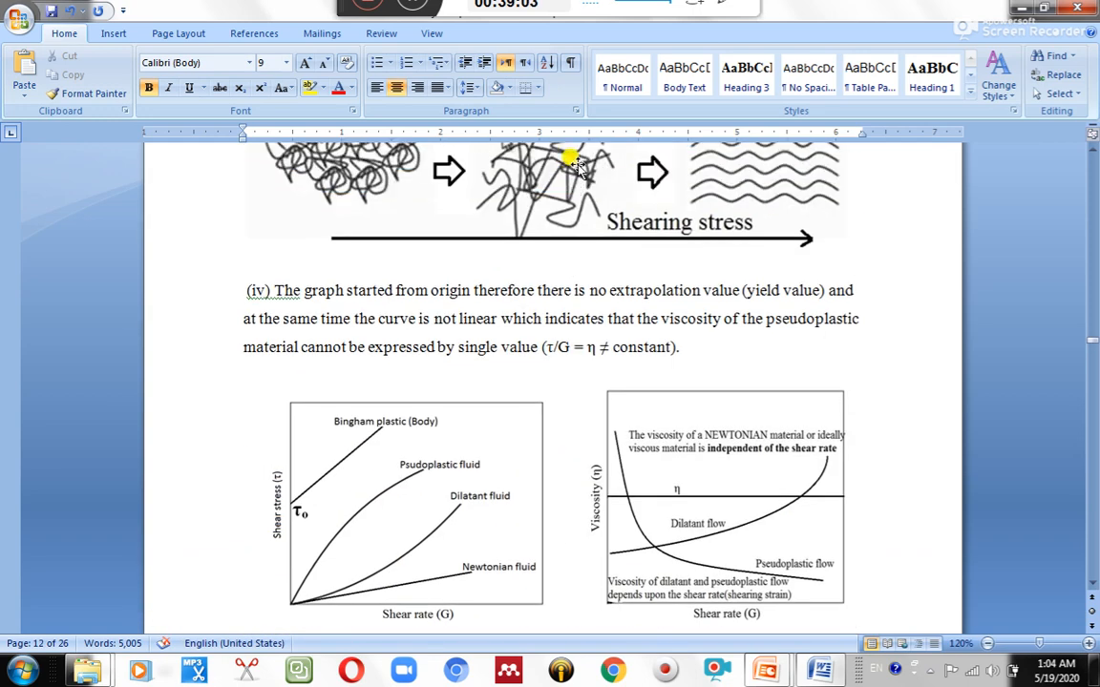
{"action": "scroll", "coordinate": [520, 307], "scroll_direction": "up", "scroll_amount": 5}
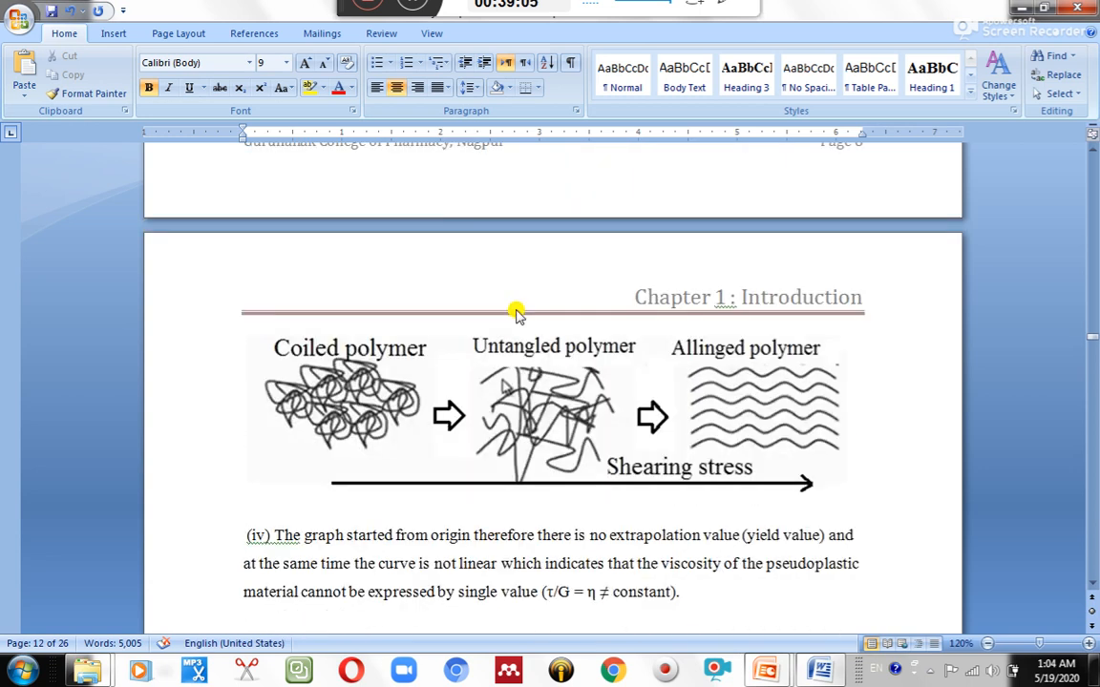
{"action": "scroll", "coordinate": [522, 305], "scroll_direction": "up", "scroll_amount": 8}
{"action": "scroll", "coordinate": [516, 297], "scroll_direction": "down", "scroll_amount": 8}
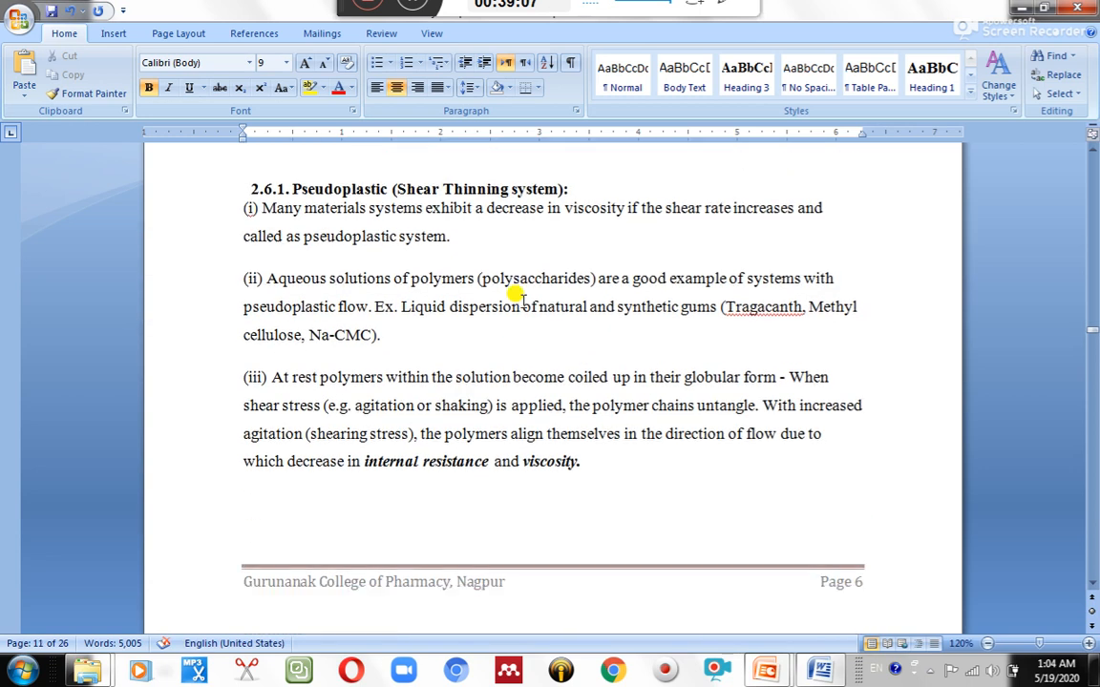
{"action": "scroll", "coordinate": [524, 301], "scroll_direction": "down", "scroll_amount": 6}
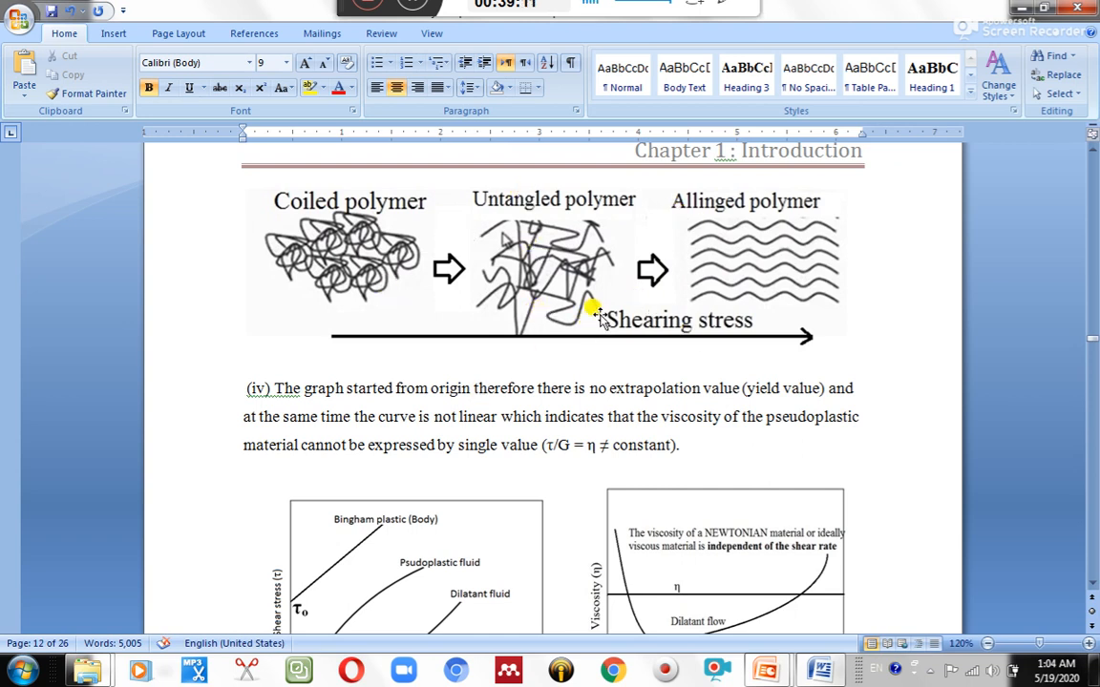
{"action": "scroll", "coordinate": [597, 310], "scroll_direction": "down", "scroll_amount": 3}
{"action": "scroll", "coordinate": [592, 310], "scroll_direction": "up", "scroll_amount": 3}
Insert the caption "Figure 4: Dilatant" below the particle packing diagram after paragraph (vii) and centre it.
{"action": "scroll", "coordinate": [594, 307], "scroll_direction": "down", "scroll_amount": 18}
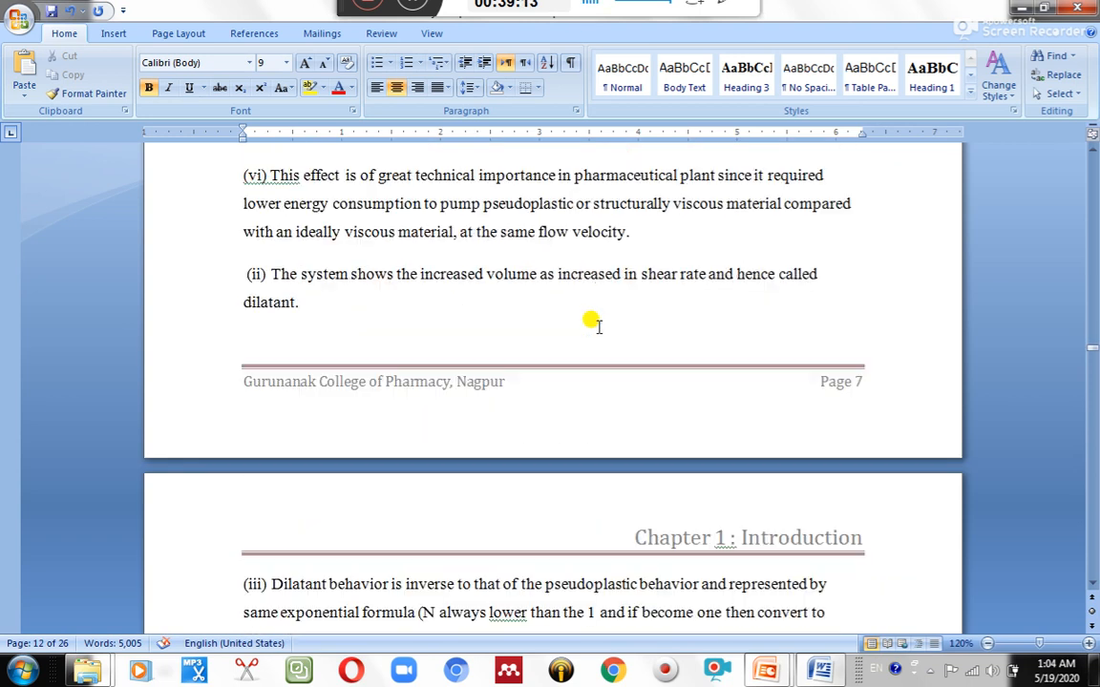
{"action": "scroll", "coordinate": [598, 334], "scroll_direction": "down", "scroll_amount": 9}
{"action": "left_click", "coordinate": [712, 393]}
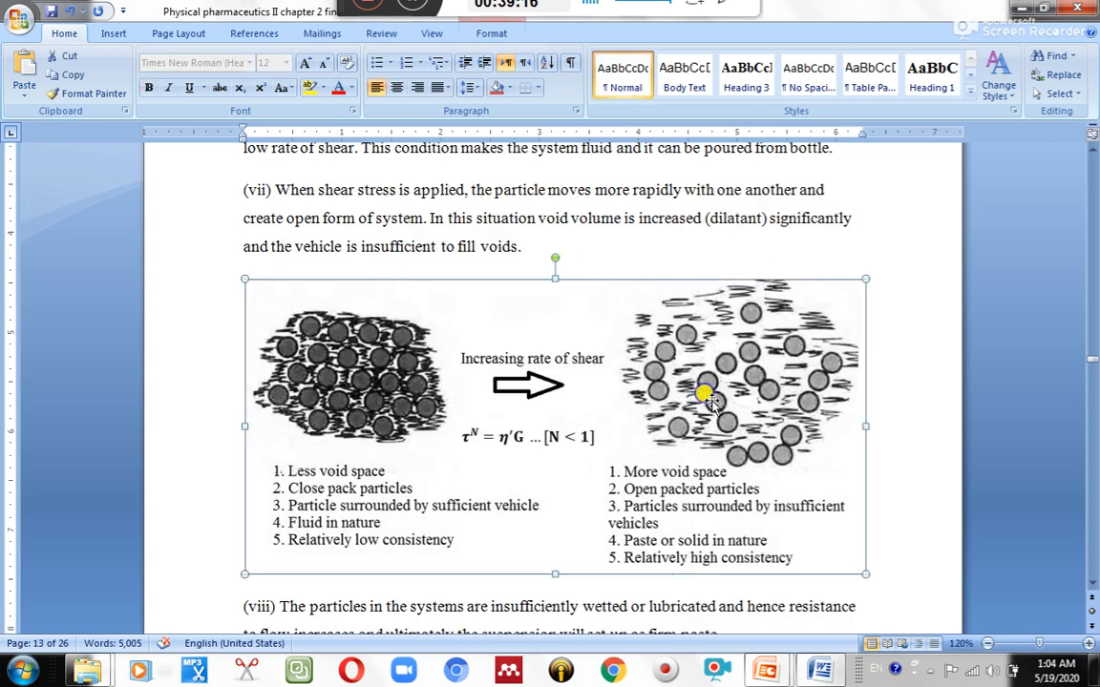
{"action": "right_click", "coordinate": [713, 401]}
{"action": "left_click", "coordinate": [759, 571]}
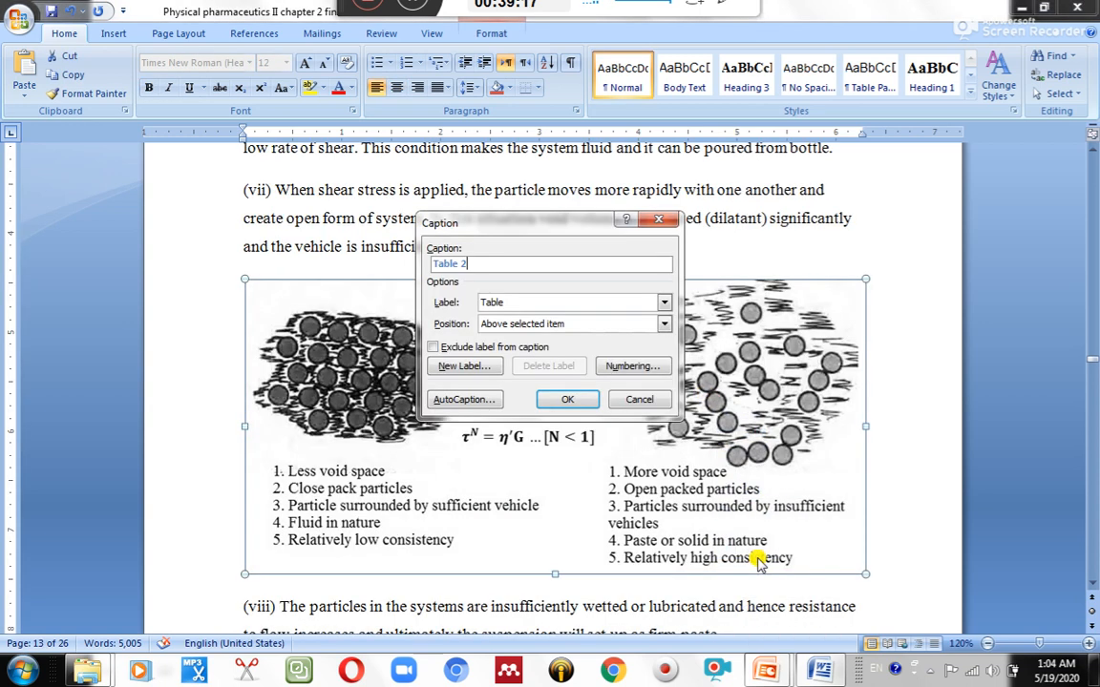
{"action": "left_click", "coordinate": [514, 304]}
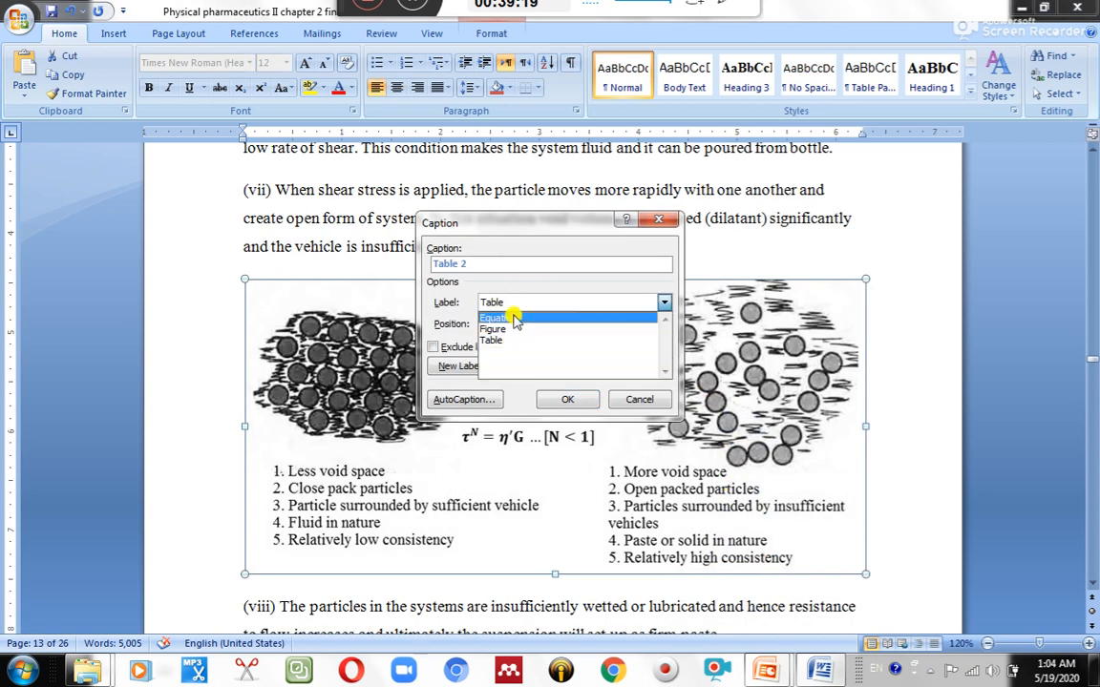
{"action": "left_click", "coordinate": [513, 324]}
{"action": "left_click", "coordinate": [479, 264]}
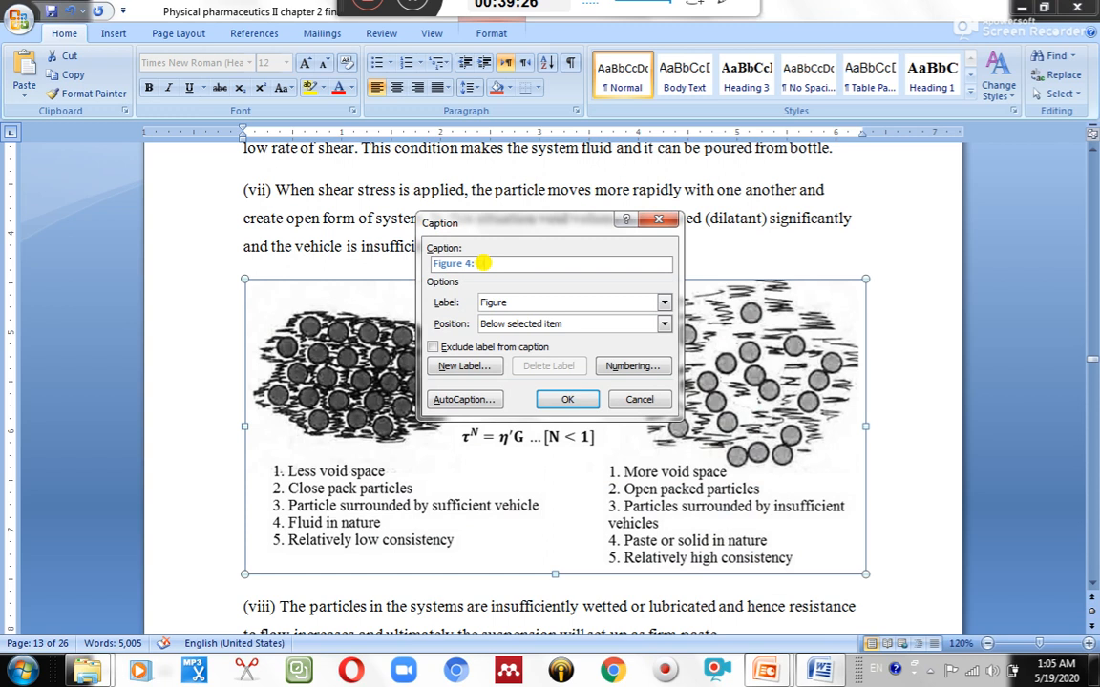
{"action": "type", "text": ": Dilatant"}
{"action": "left_click", "coordinate": [565, 399]}
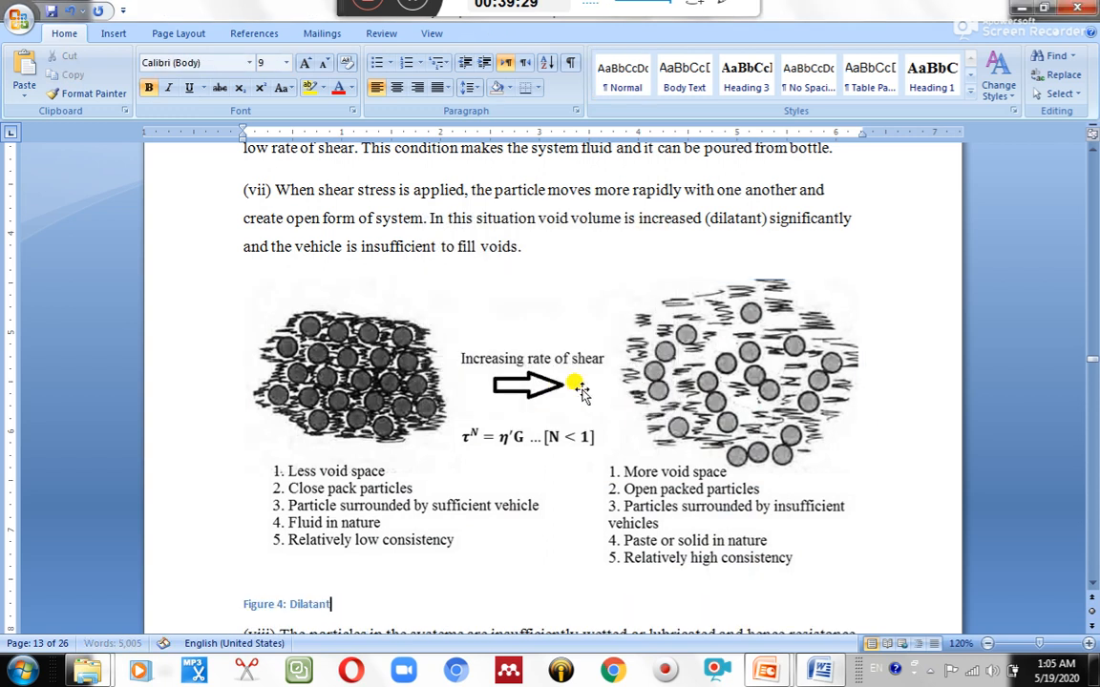
{"action": "left_click", "coordinate": [396, 87]}
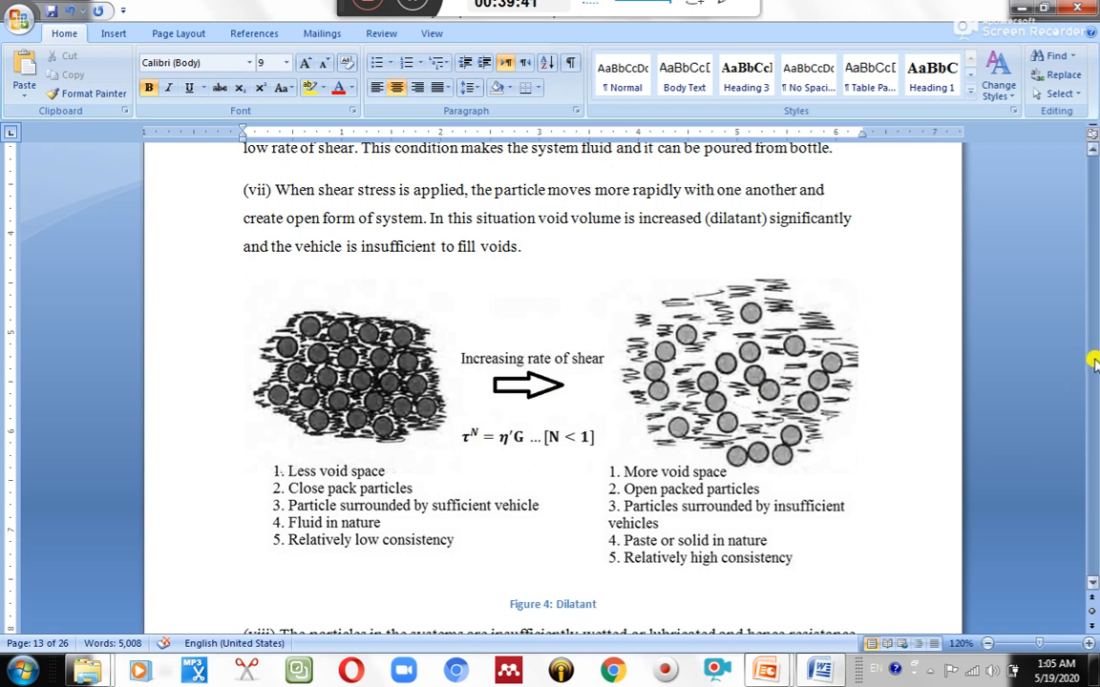
Add a left-aligned bold line "List of Figures:" on the blank area below the table of contents.
{"action": "left_click_drag", "start_coordinate": [1092, 359], "coordinate": [1079, 233]}
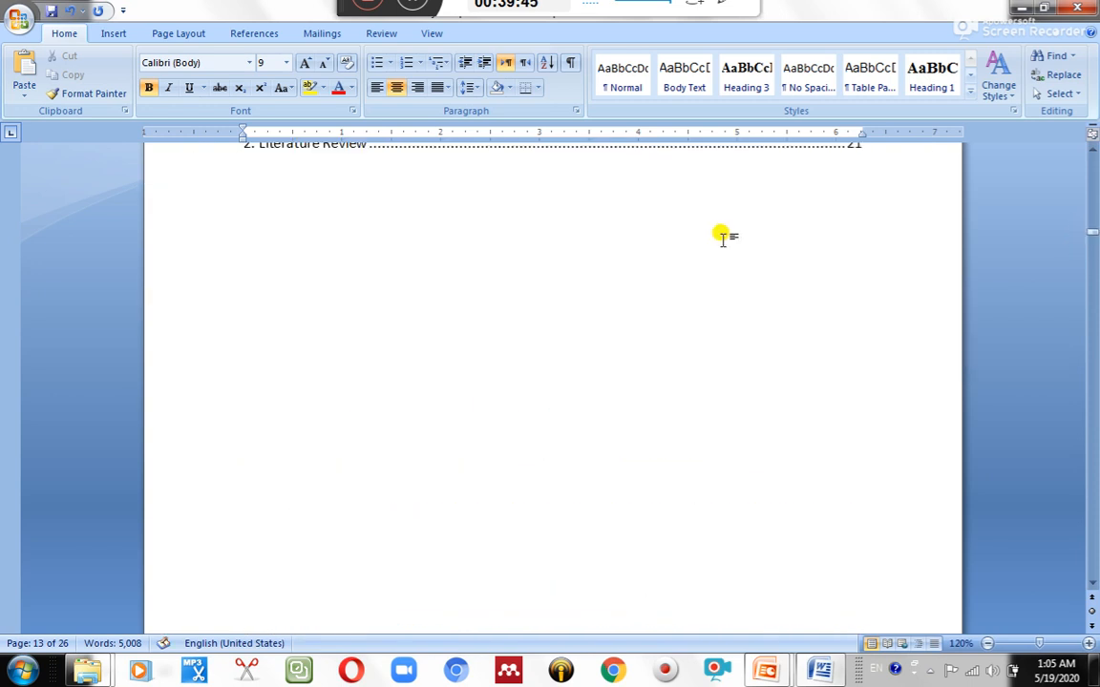
{"action": "scroll", "coordinate": [724, 233], "scroll_direction": "up", "scroll_amount": 2}
{"action": "left_click", "coordinate": [608, 351]}
{"action": "double_click", "coordinate": [609, 341]}
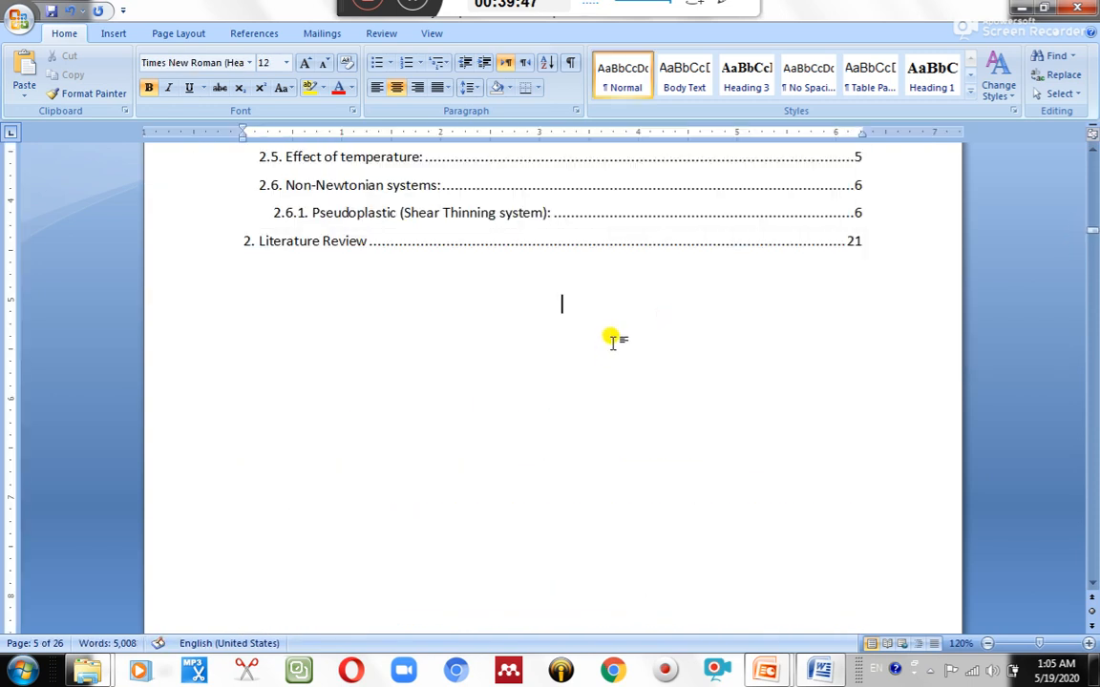
{"action": "key", "text": "Return"}
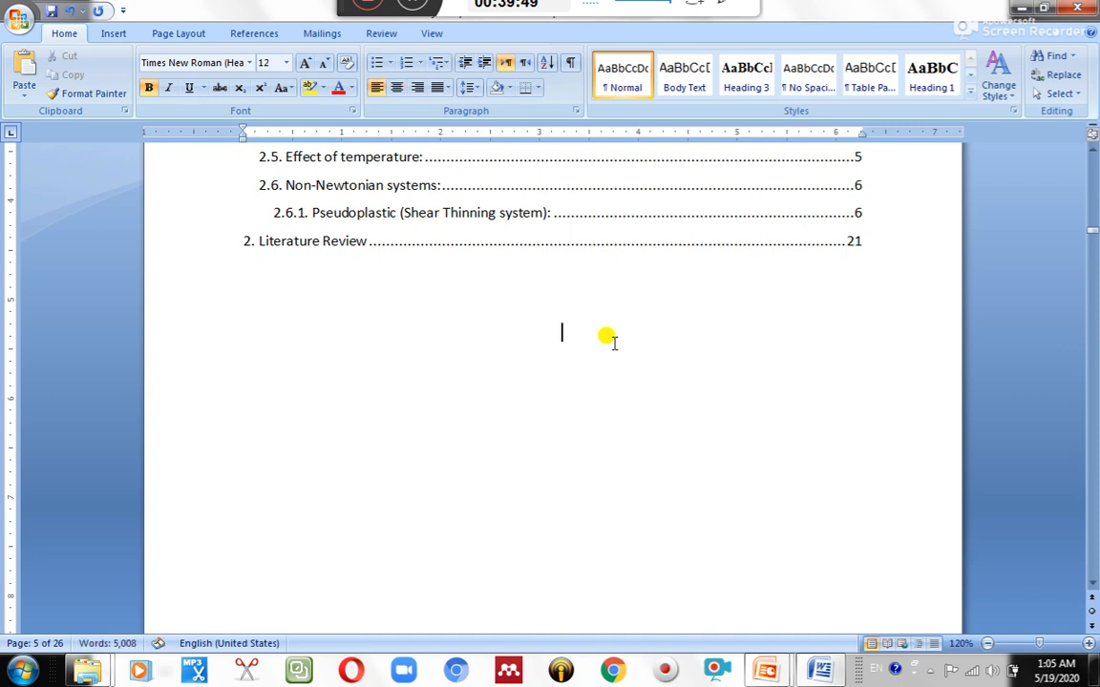
{"action": "type", "text": "List of Figure"}
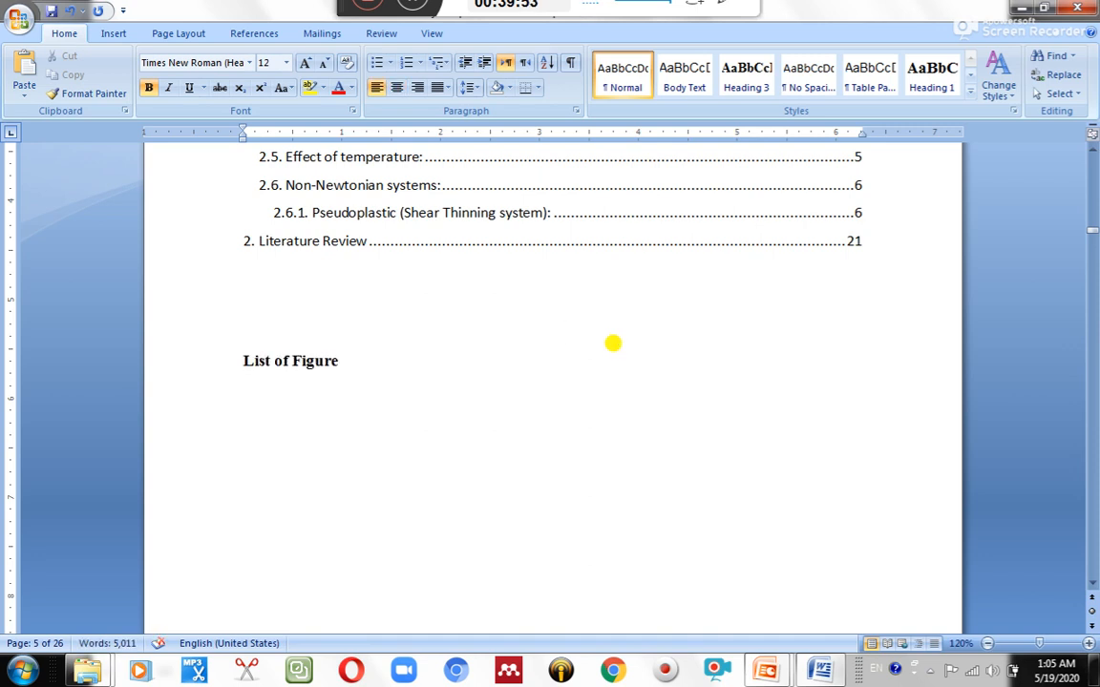
{"action": "type", "text": "S"}
{"action": "key", "text": "BackSpace"}
{"action": "type", "text": "s;"}
{"action": "key", "text": "BackSpace"}
{"action": "key", "text": "BackSpace"}
{"action": "type", "text": ":"}
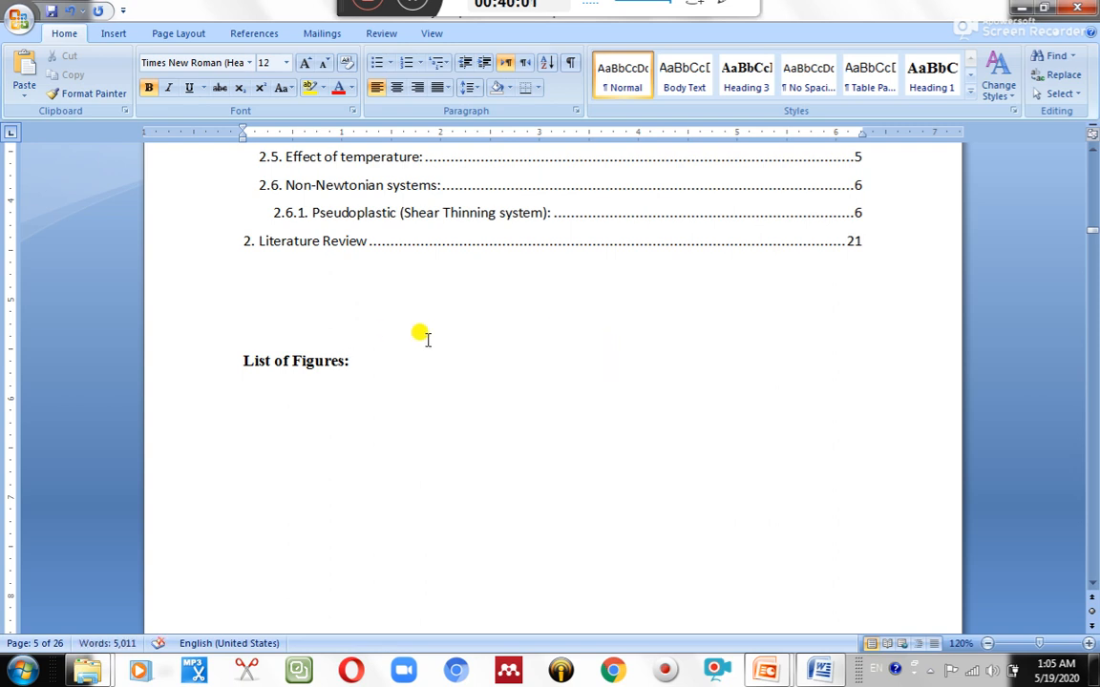
{"action": "left_click", "coordinate": [243, 35]}
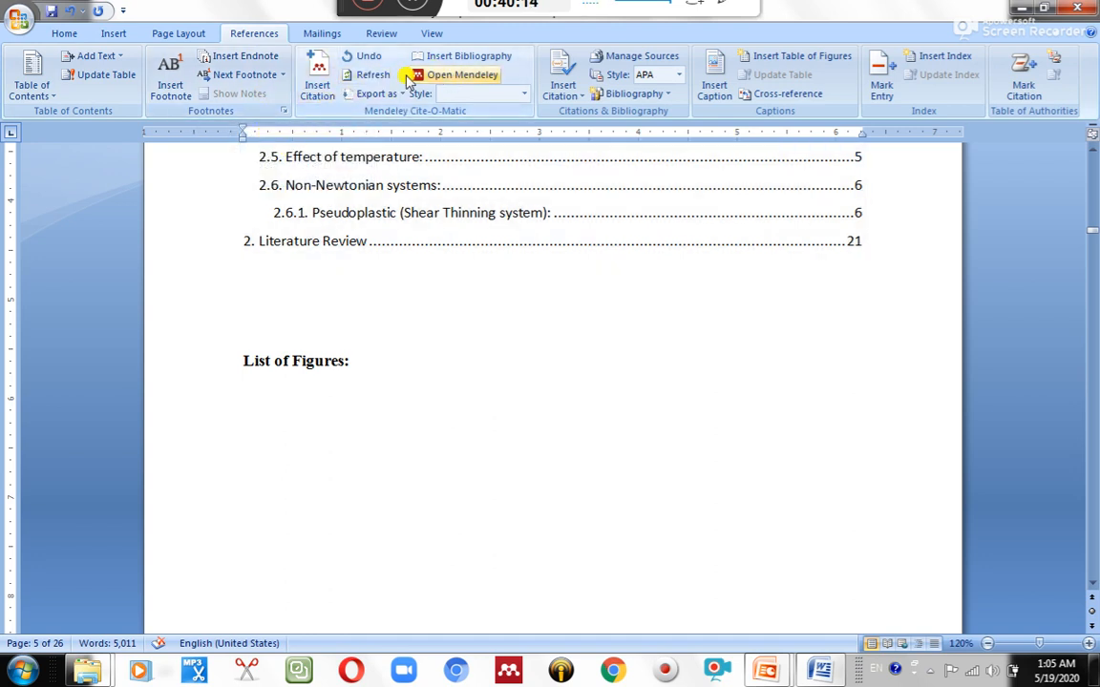
{"action": "left_click", "coordinate": [366, 6]}
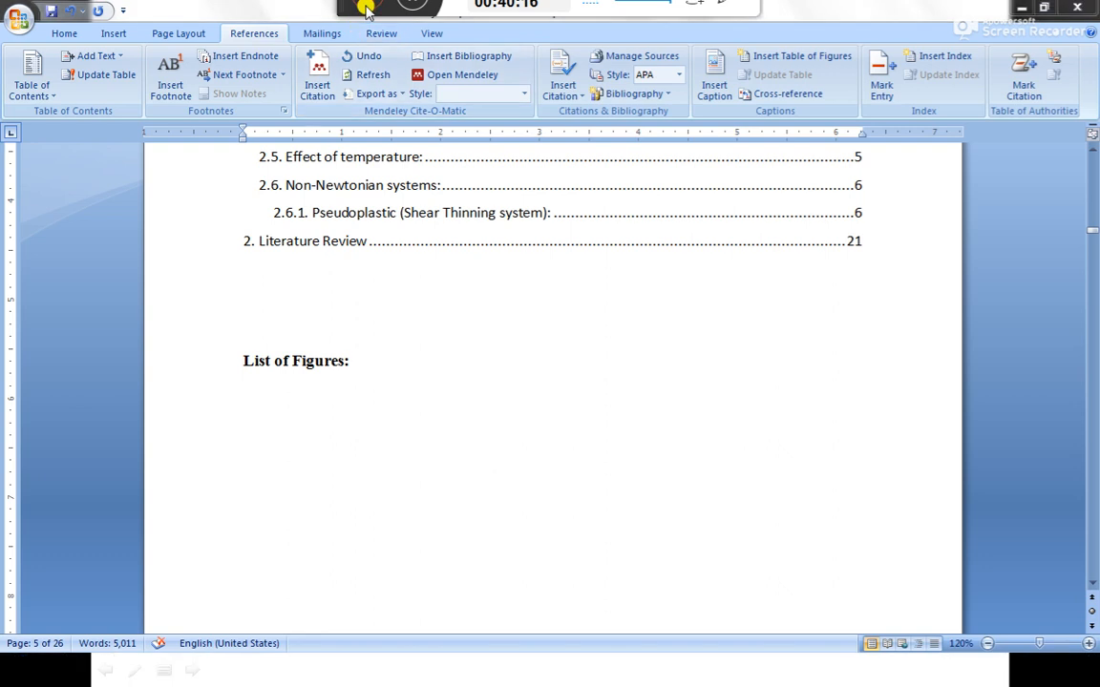